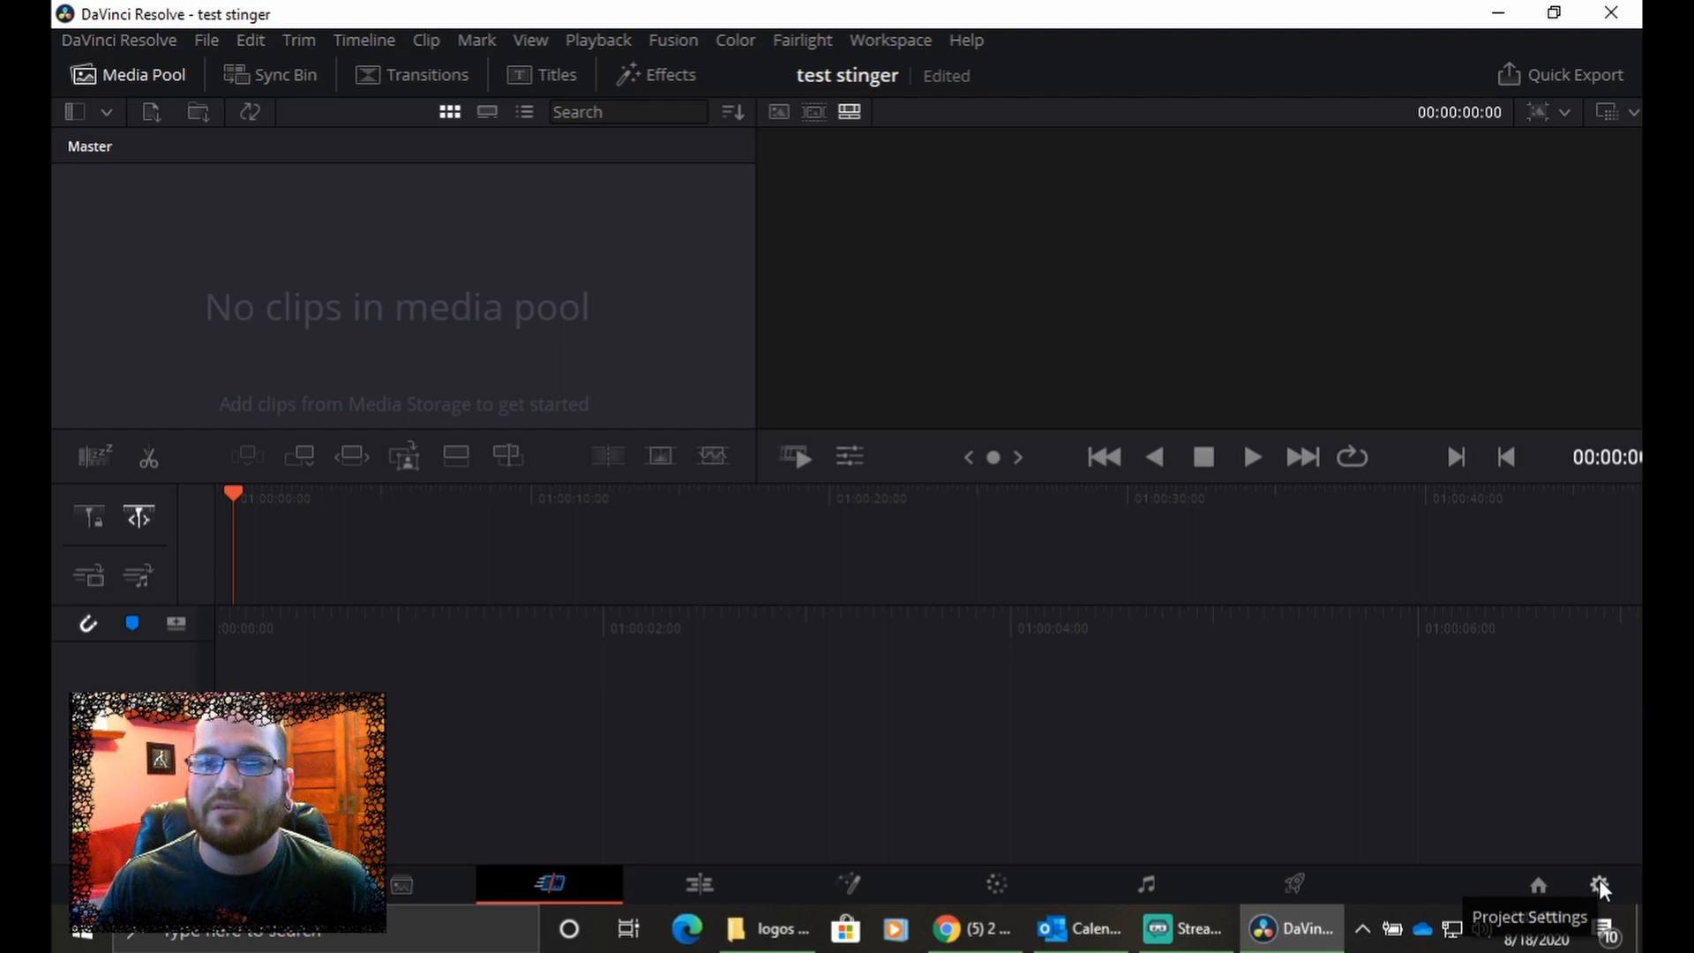
- Set the project's timeline resolution to the 1280 x 720 HD 720P preset and change its processing height to 786
click(1599, 879)
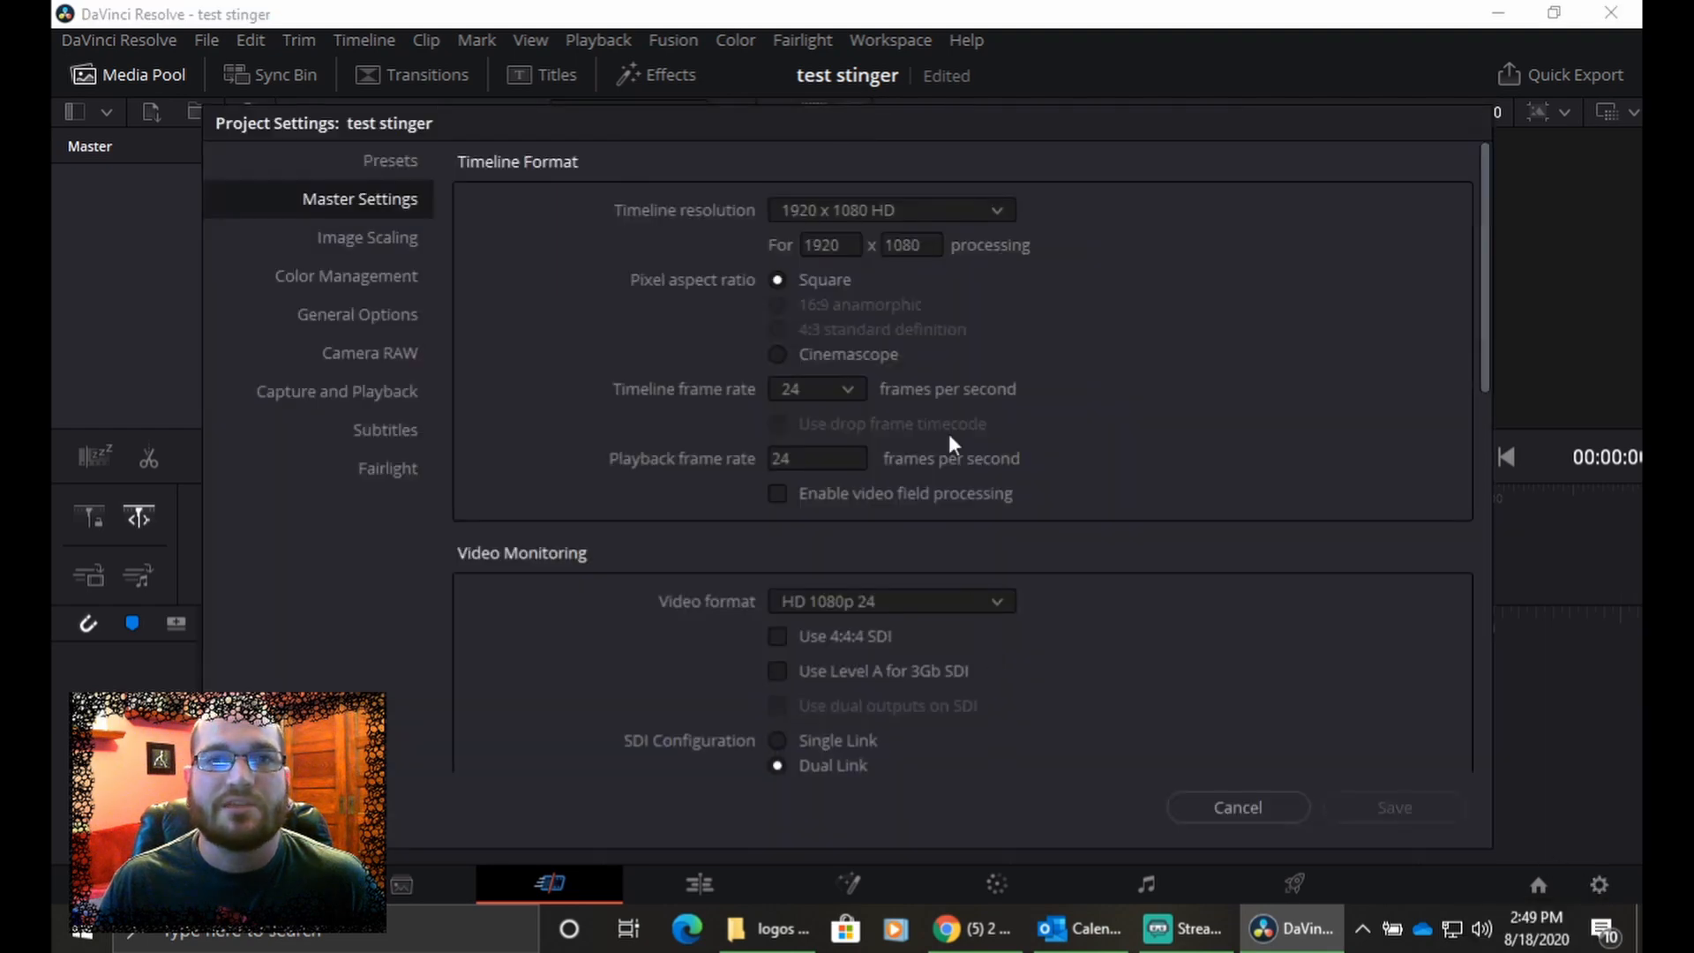
click(995, 213)
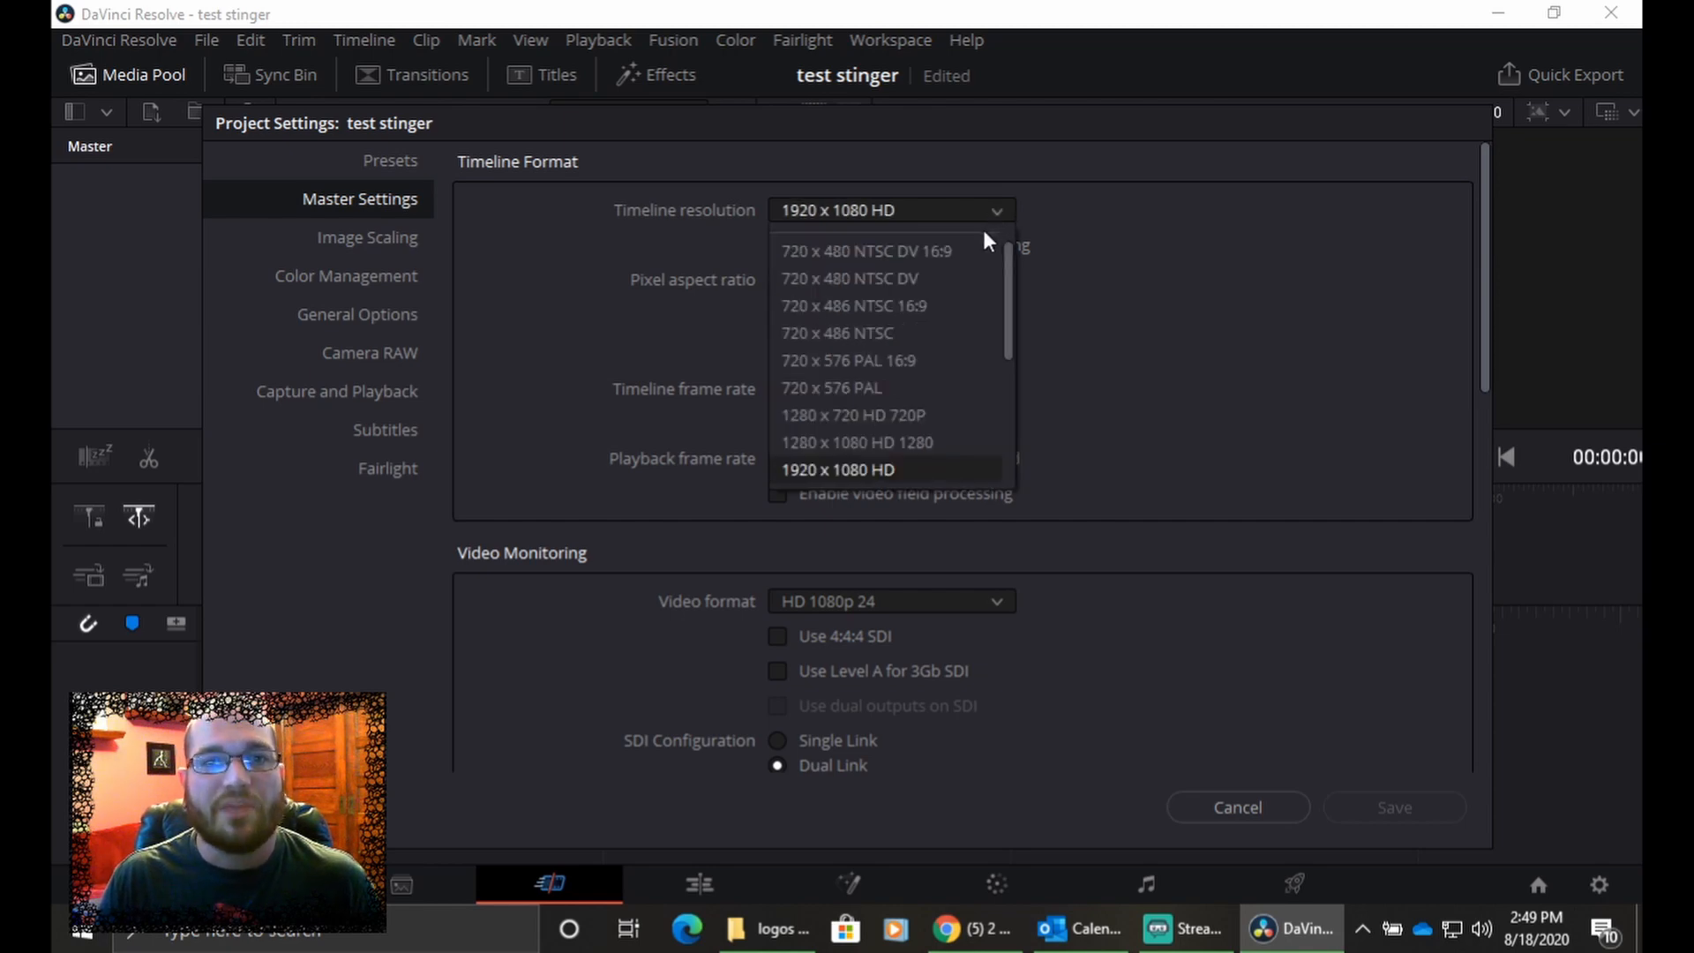
scroll(909, 411, down, 2)
scroll(909, 411, up, 2)
click(909, 412)
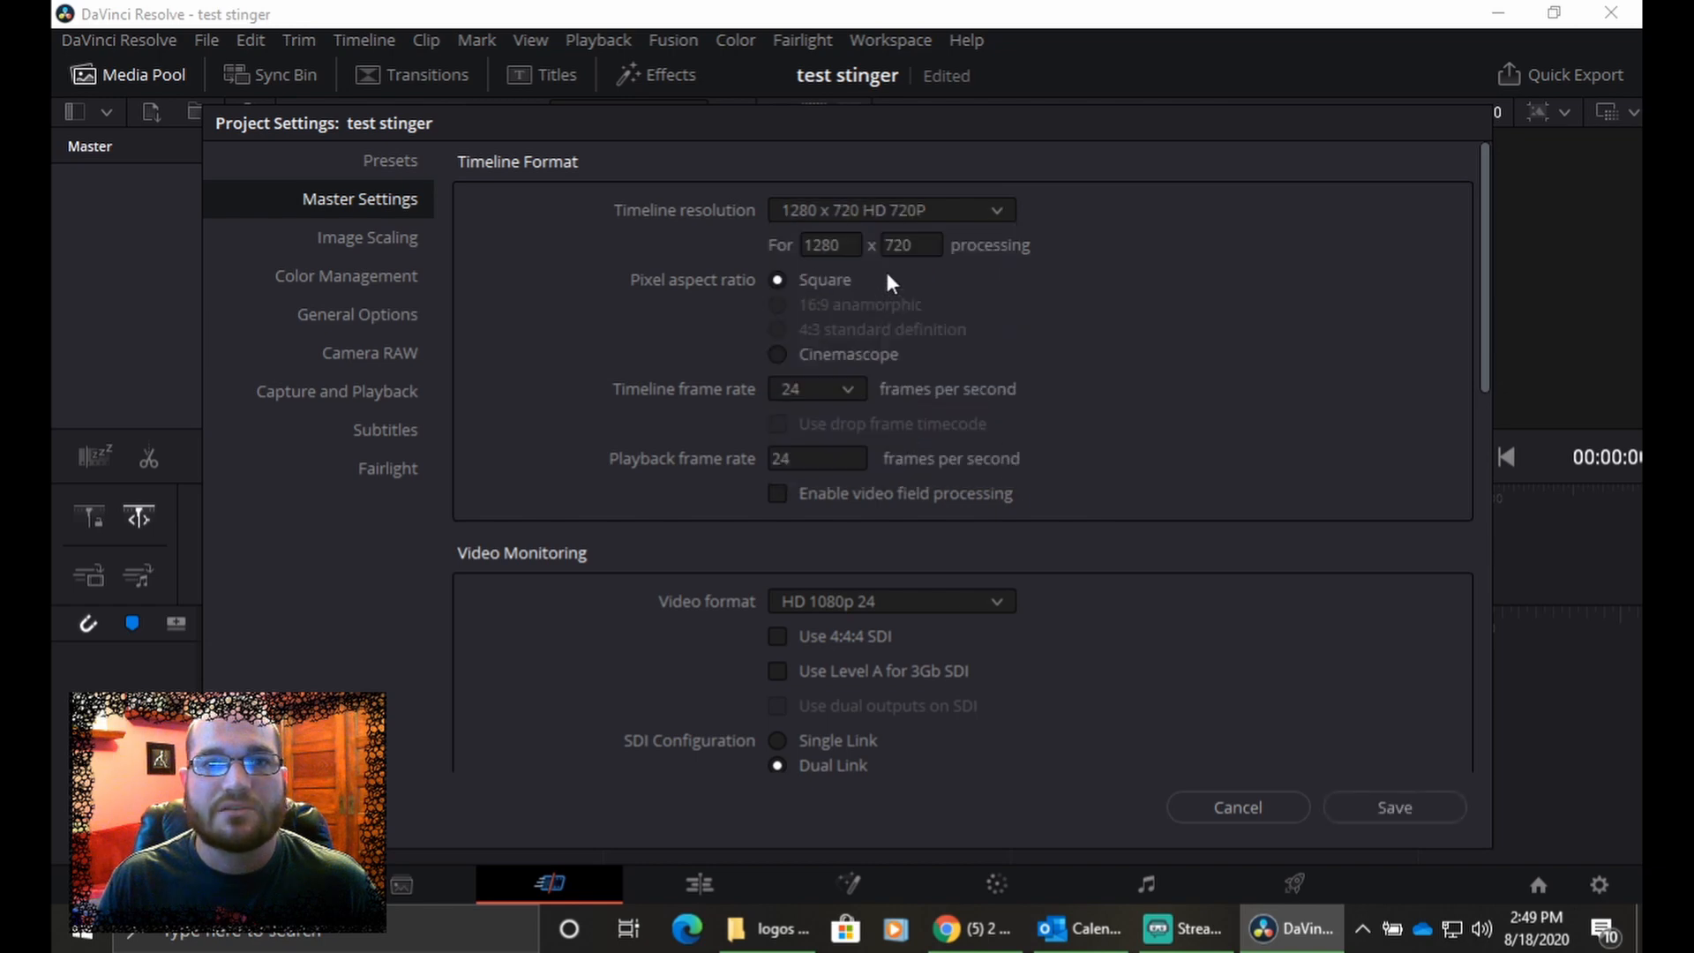
drag(914, 245, 892, 247)
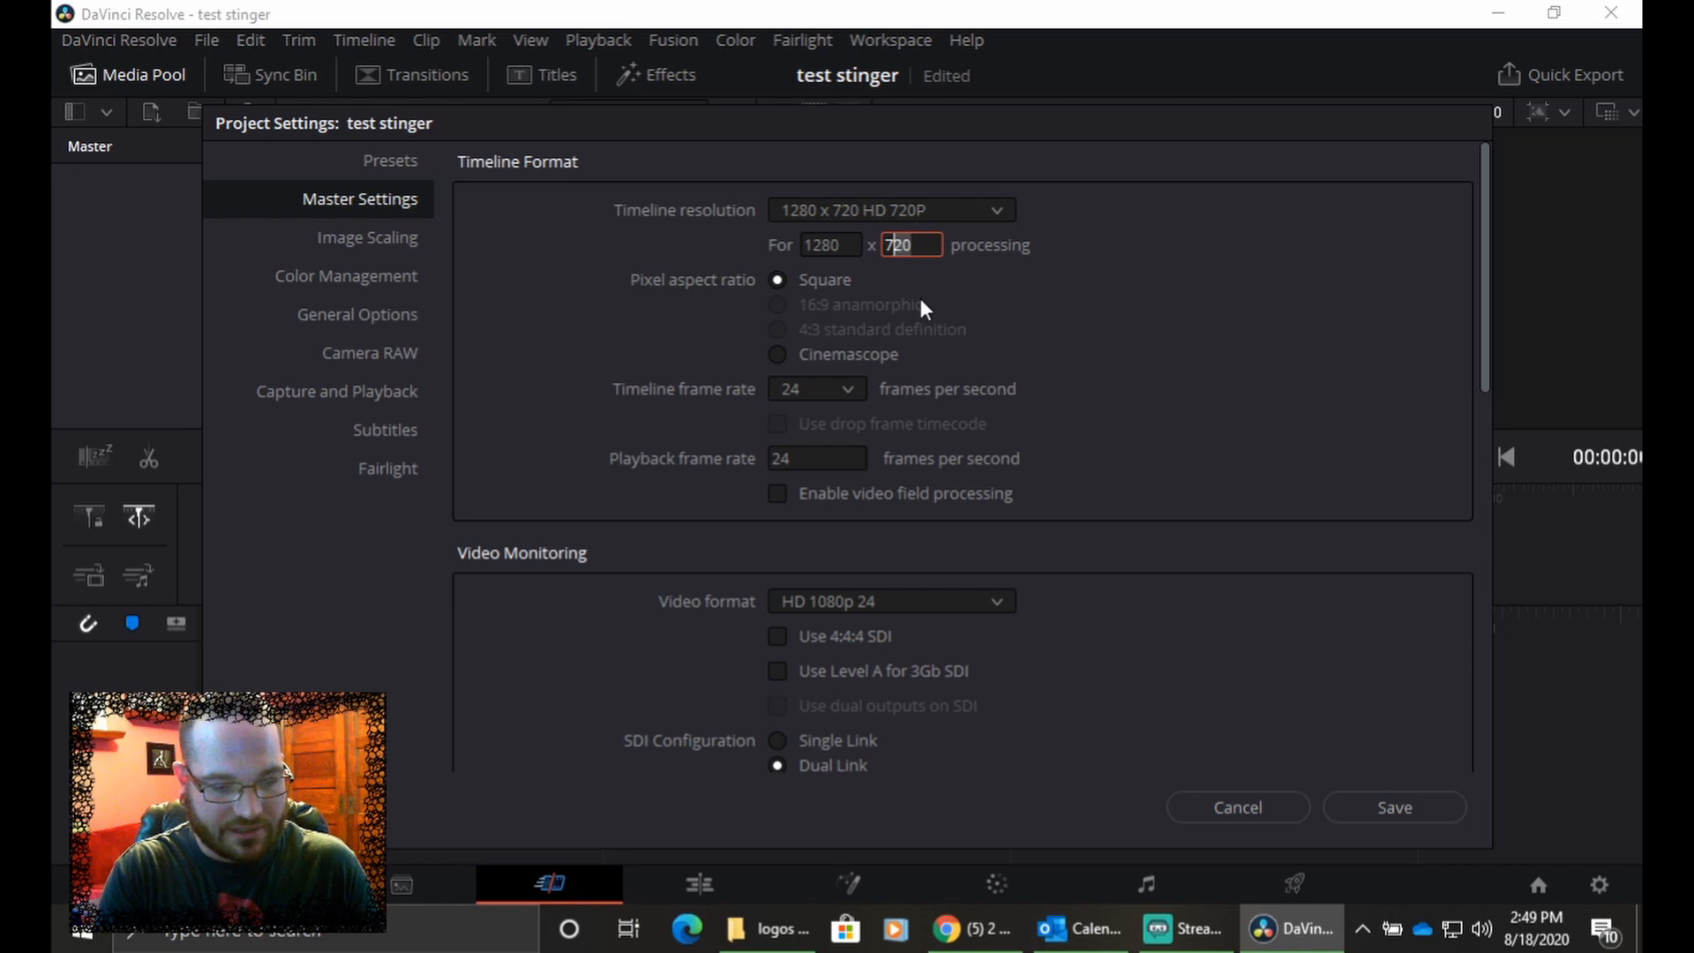
text(86)
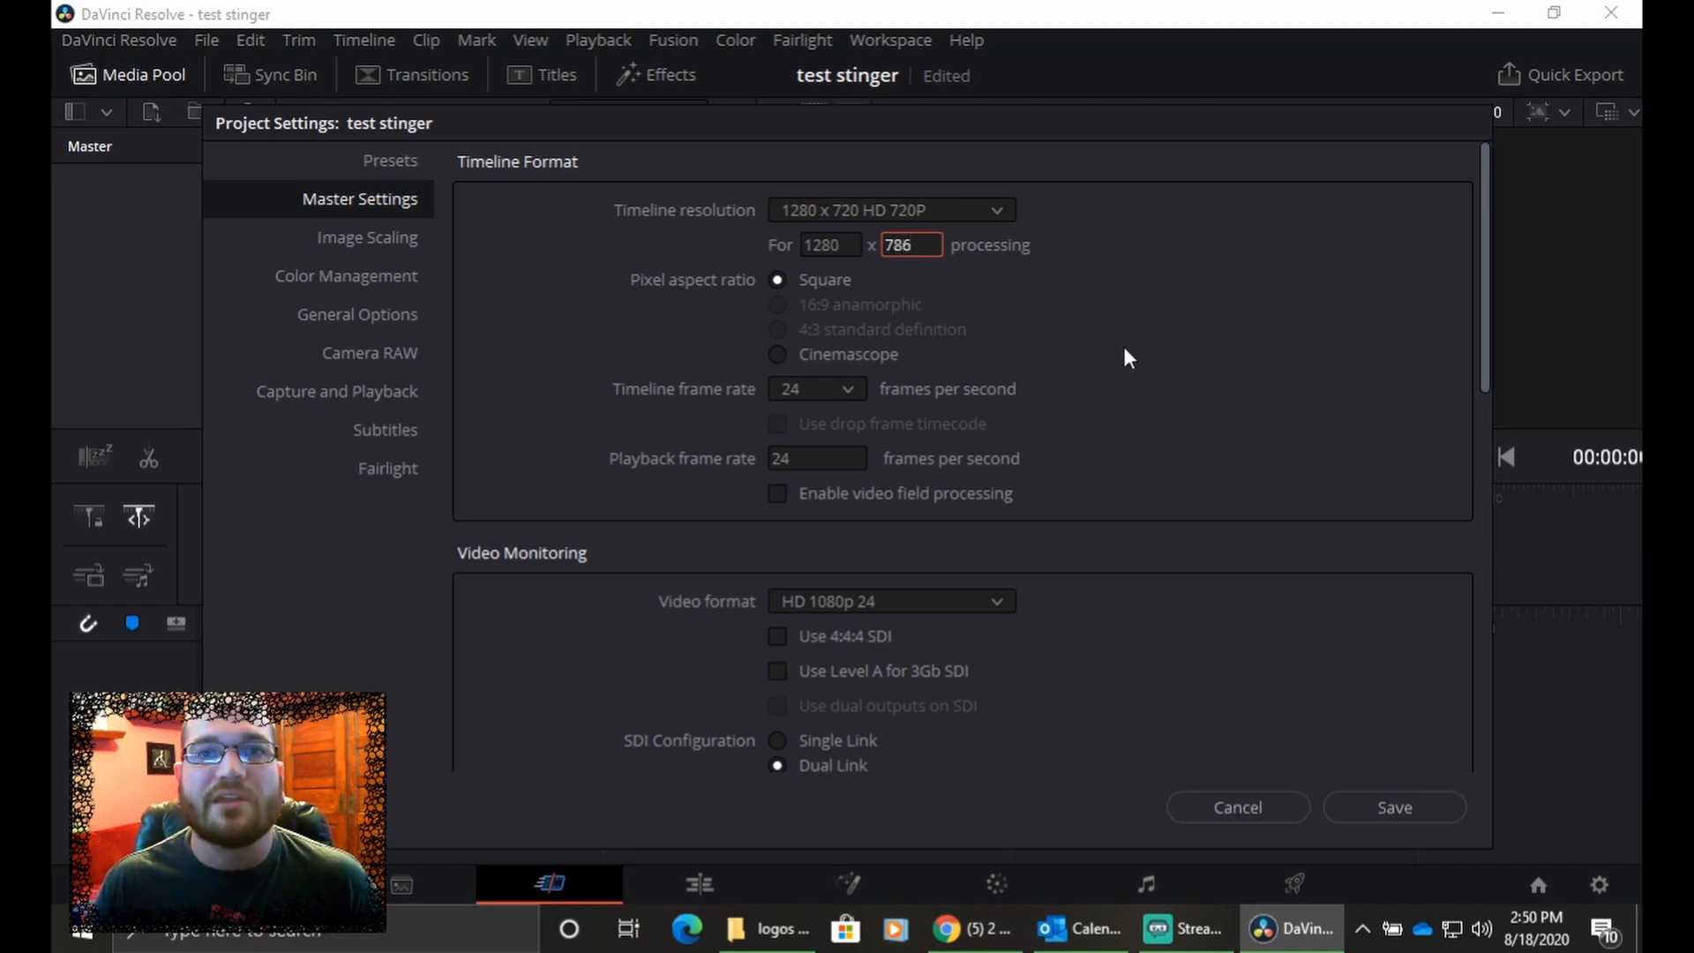
- Set both the timeline frame rate and the playback frame rate to 30 frames per second
click(829, 379)
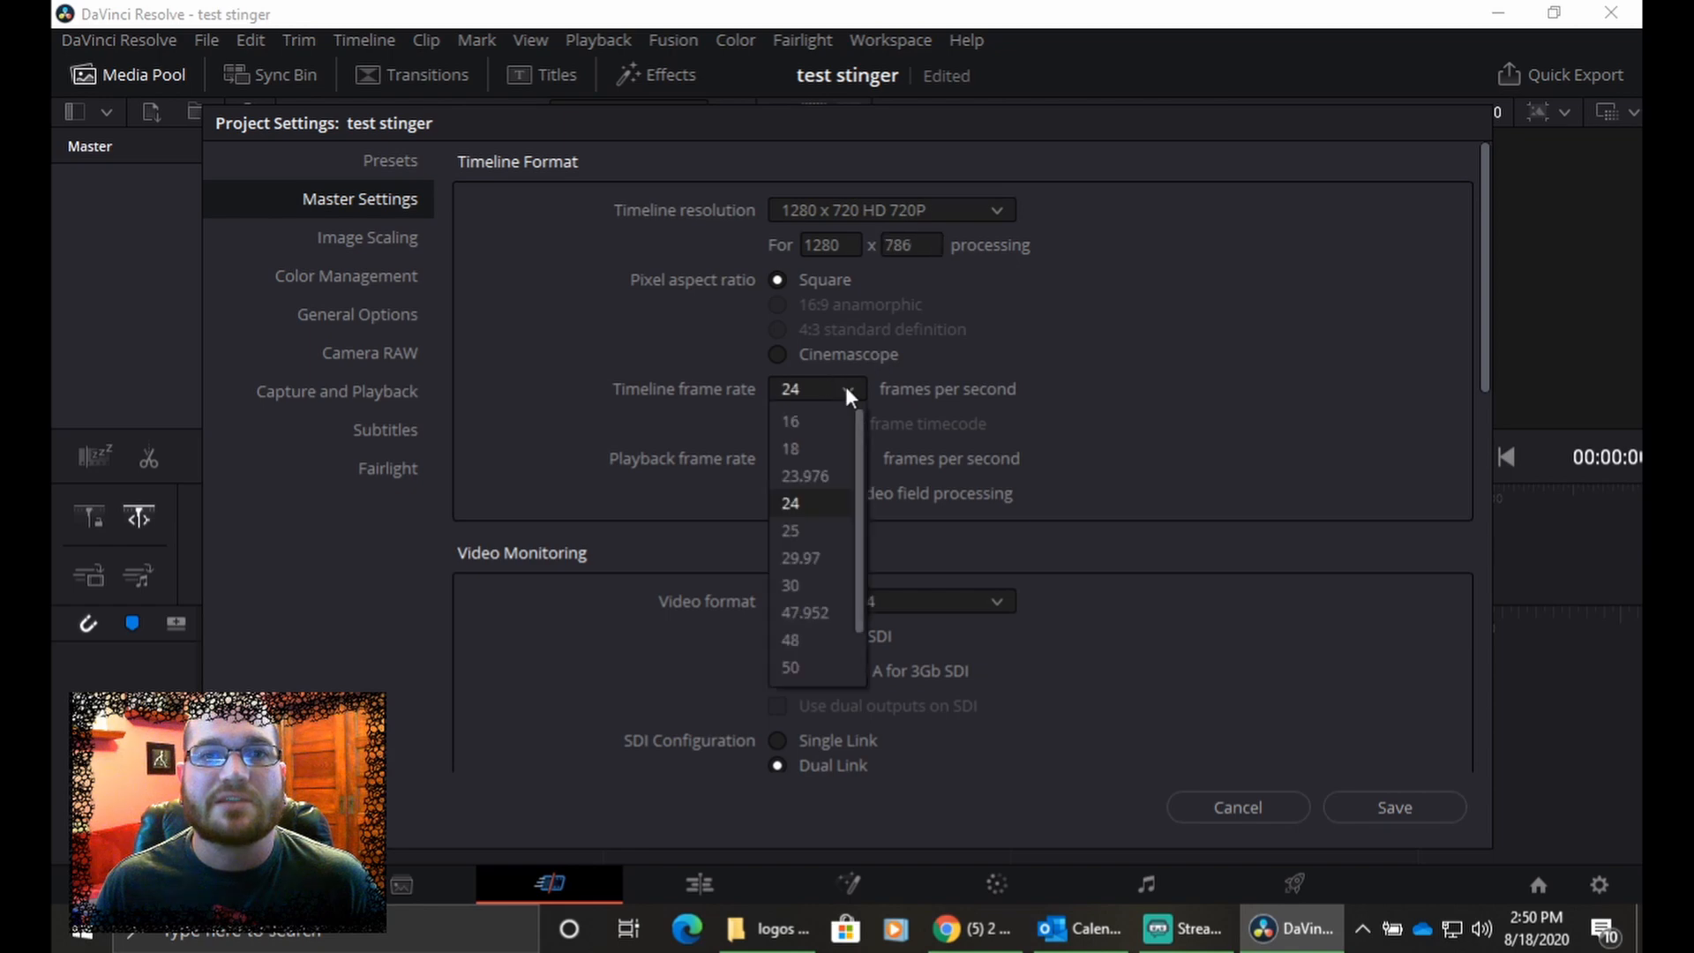
click(816, 590)
click(819, 459)
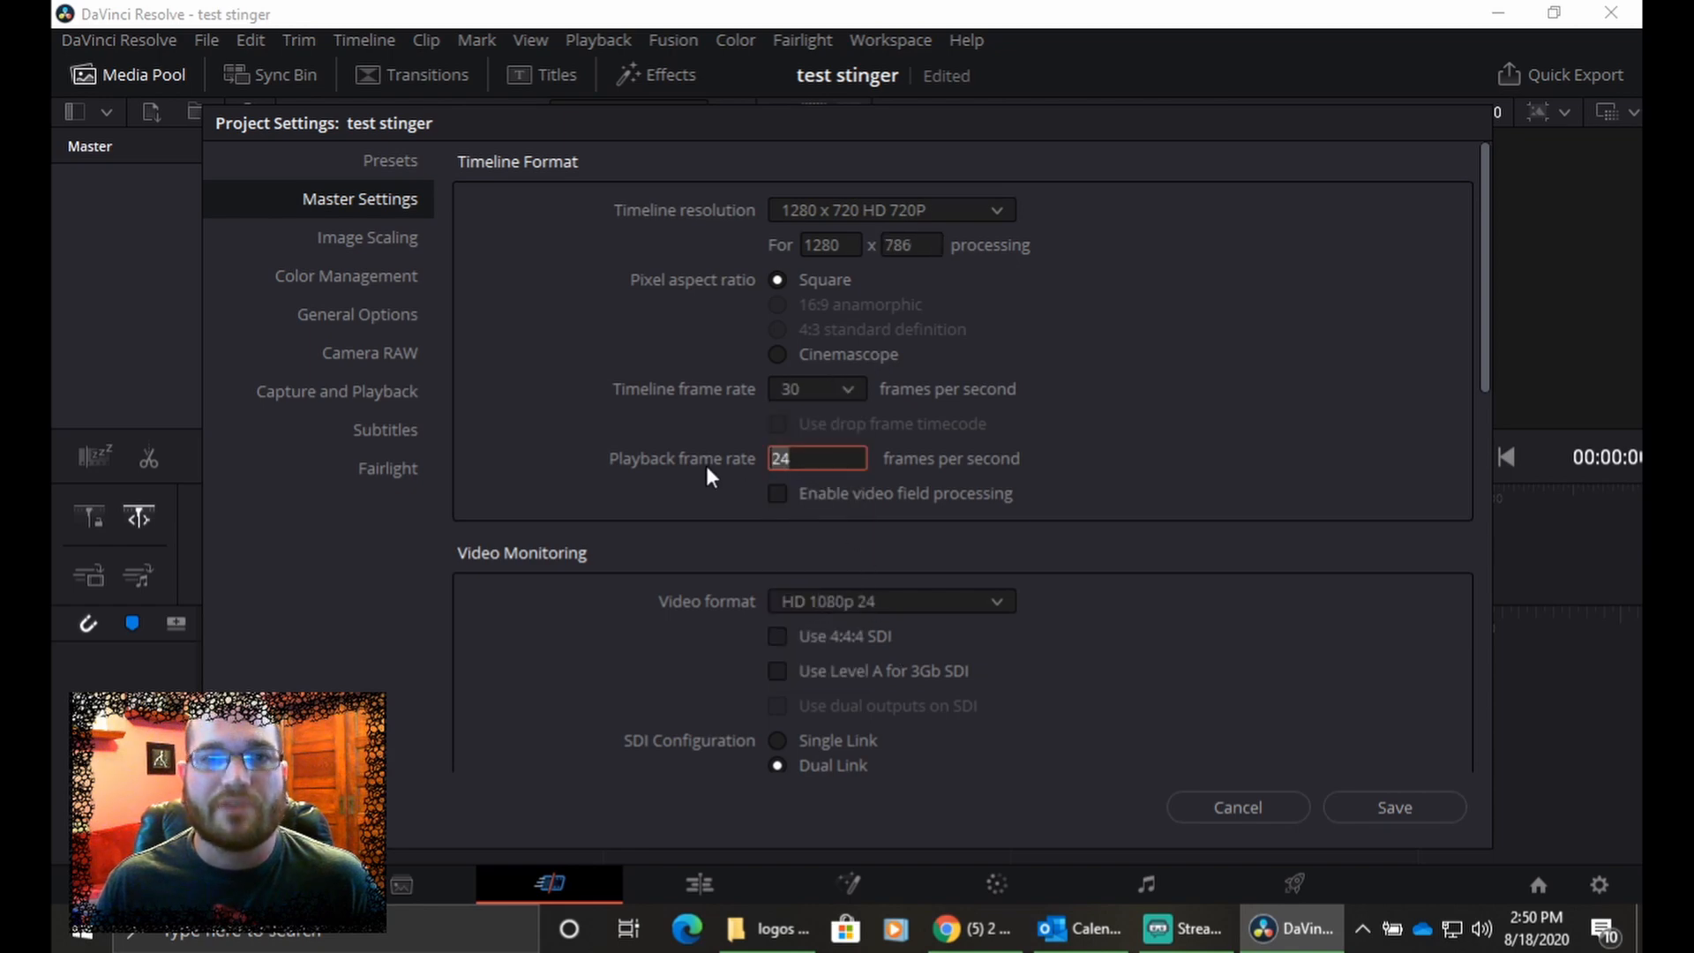
text(30)
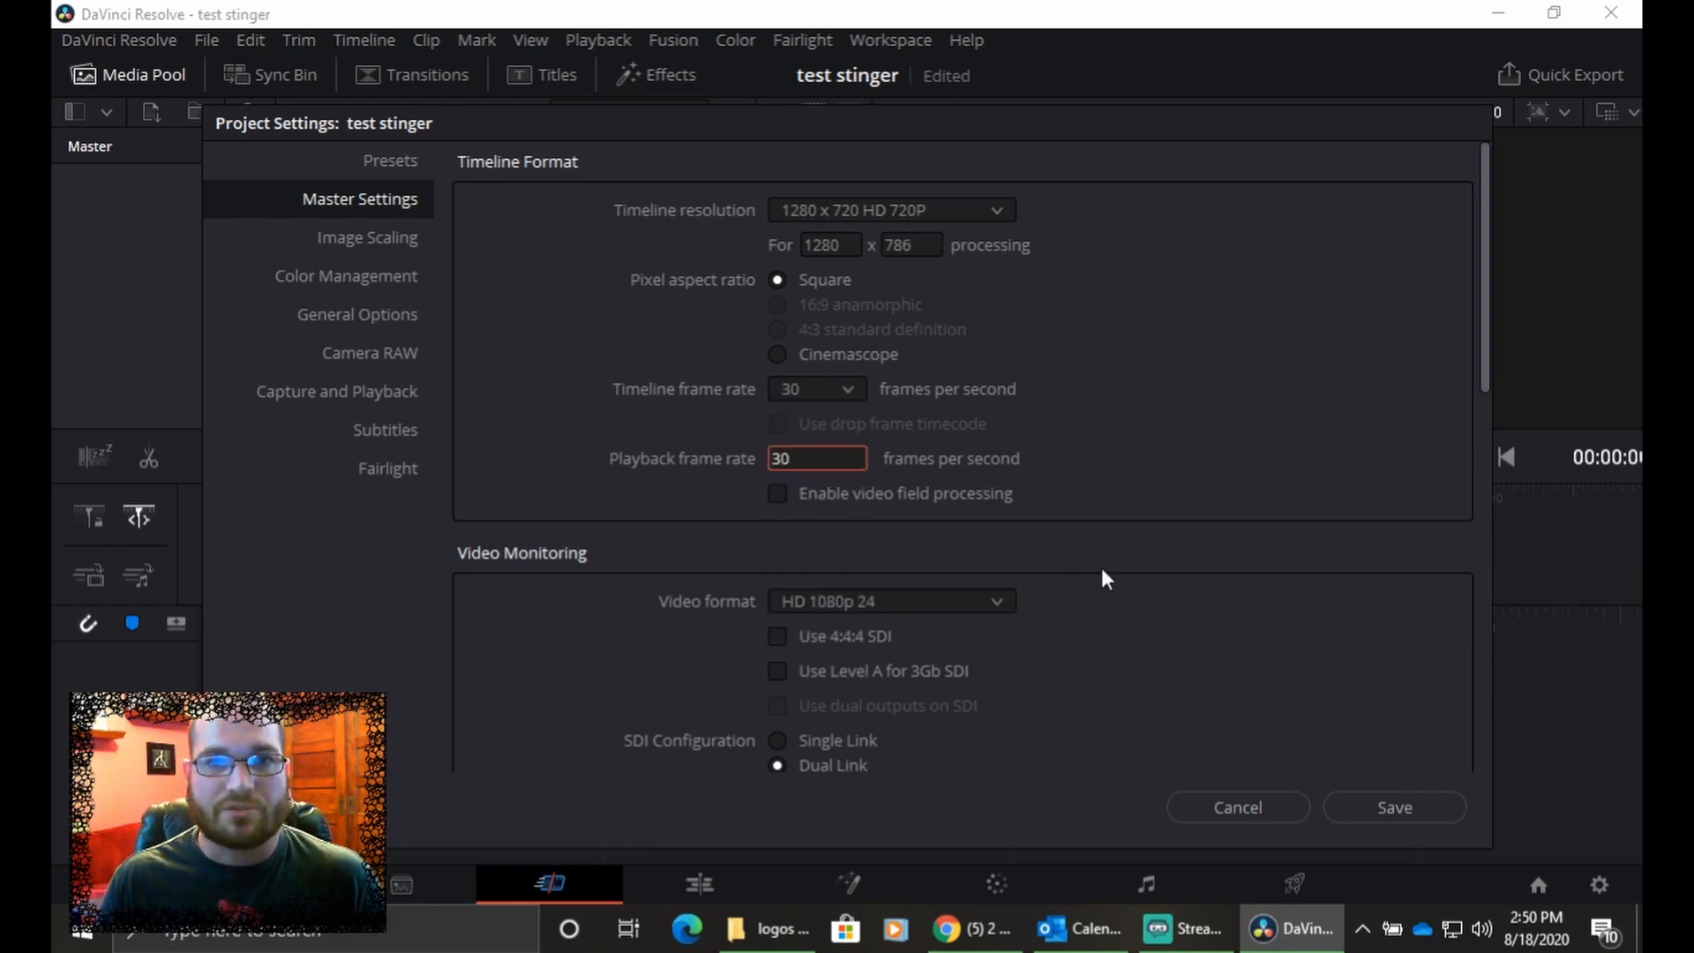
- Set the video monitoring format to HD 720p 30 and save the project settings
click(998, 603)
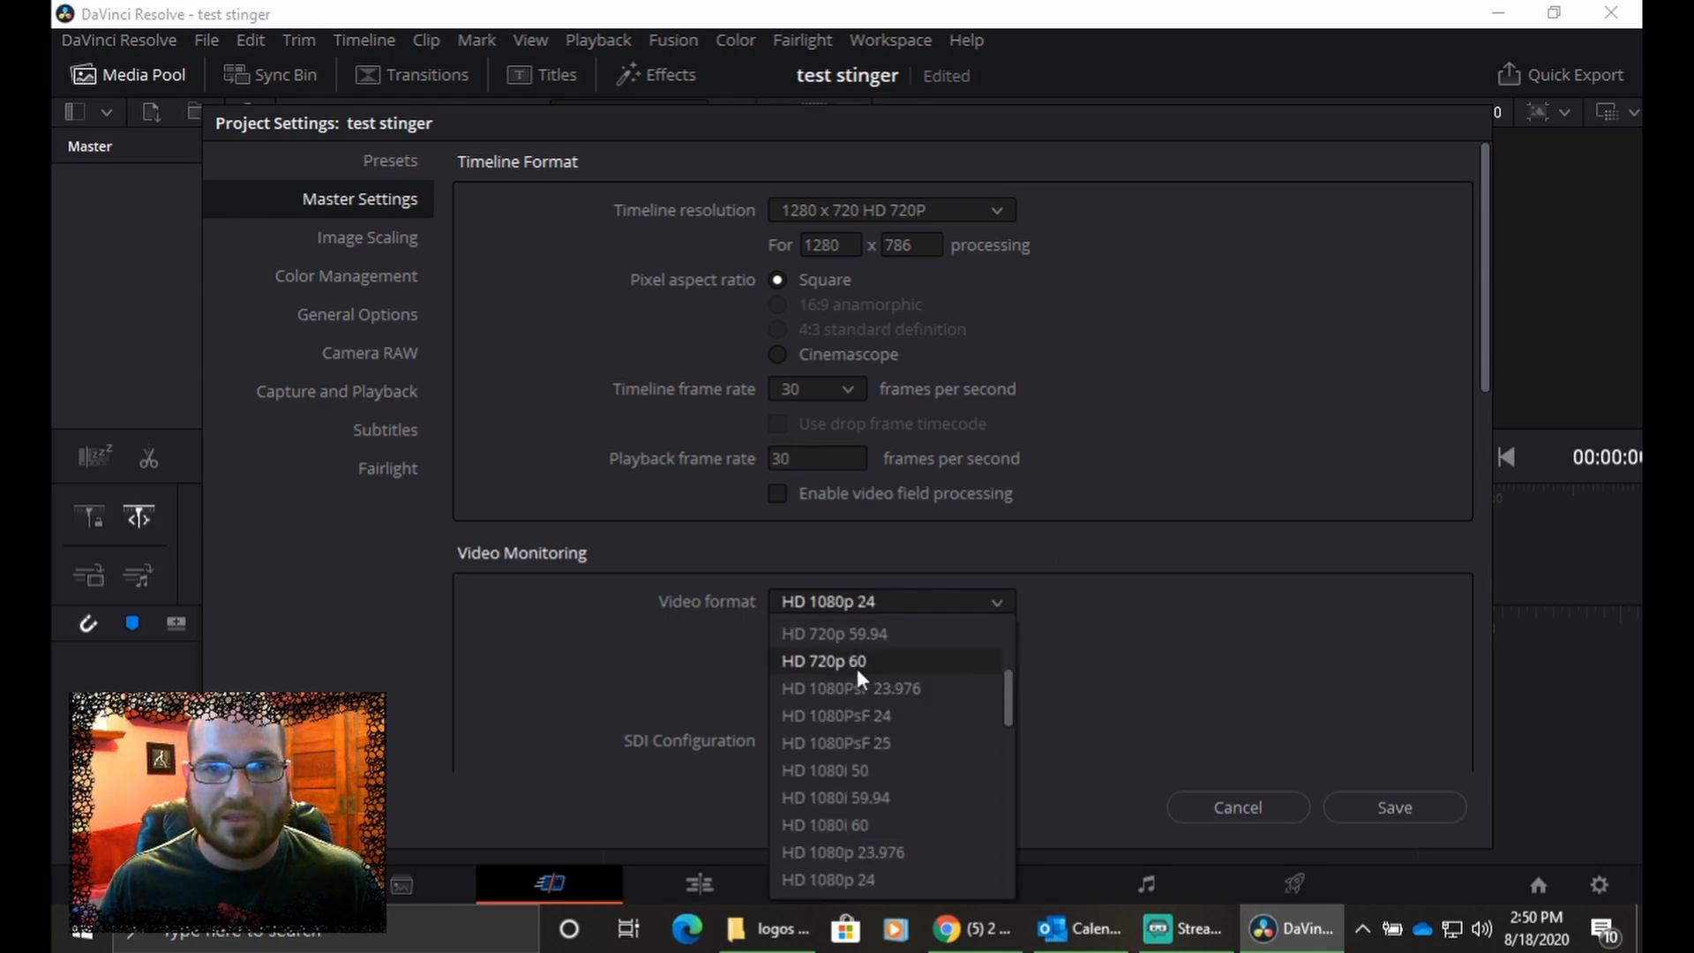
scroll(855, 667, up, 3)
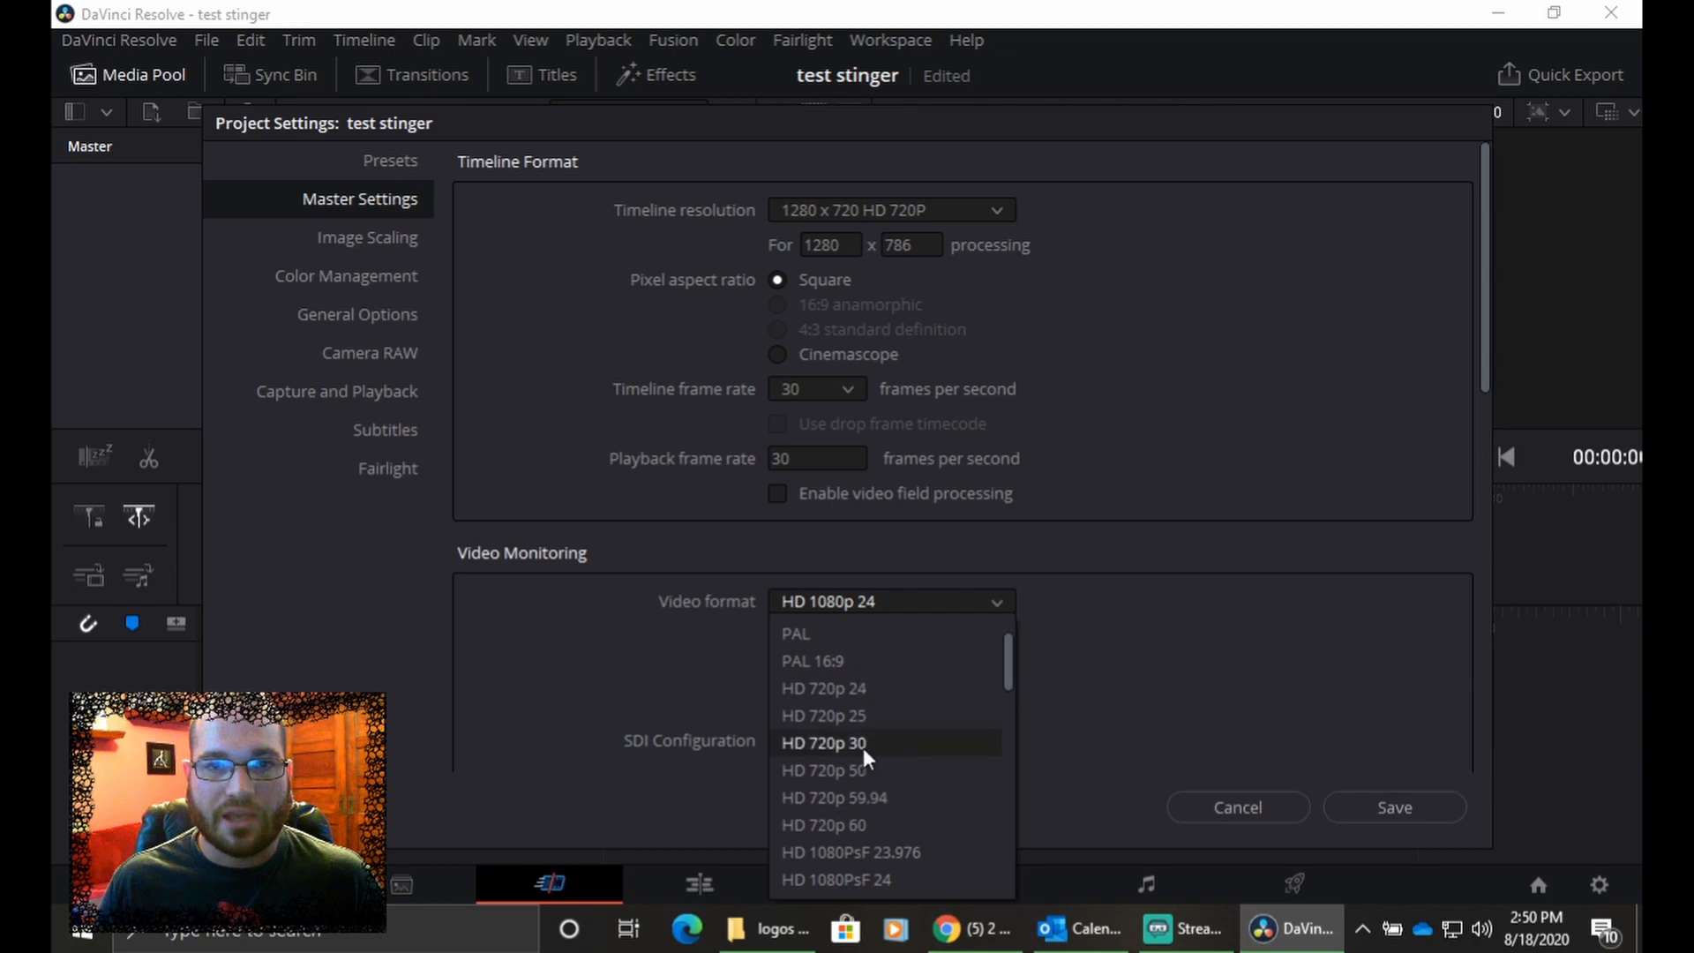
click(863, 748)
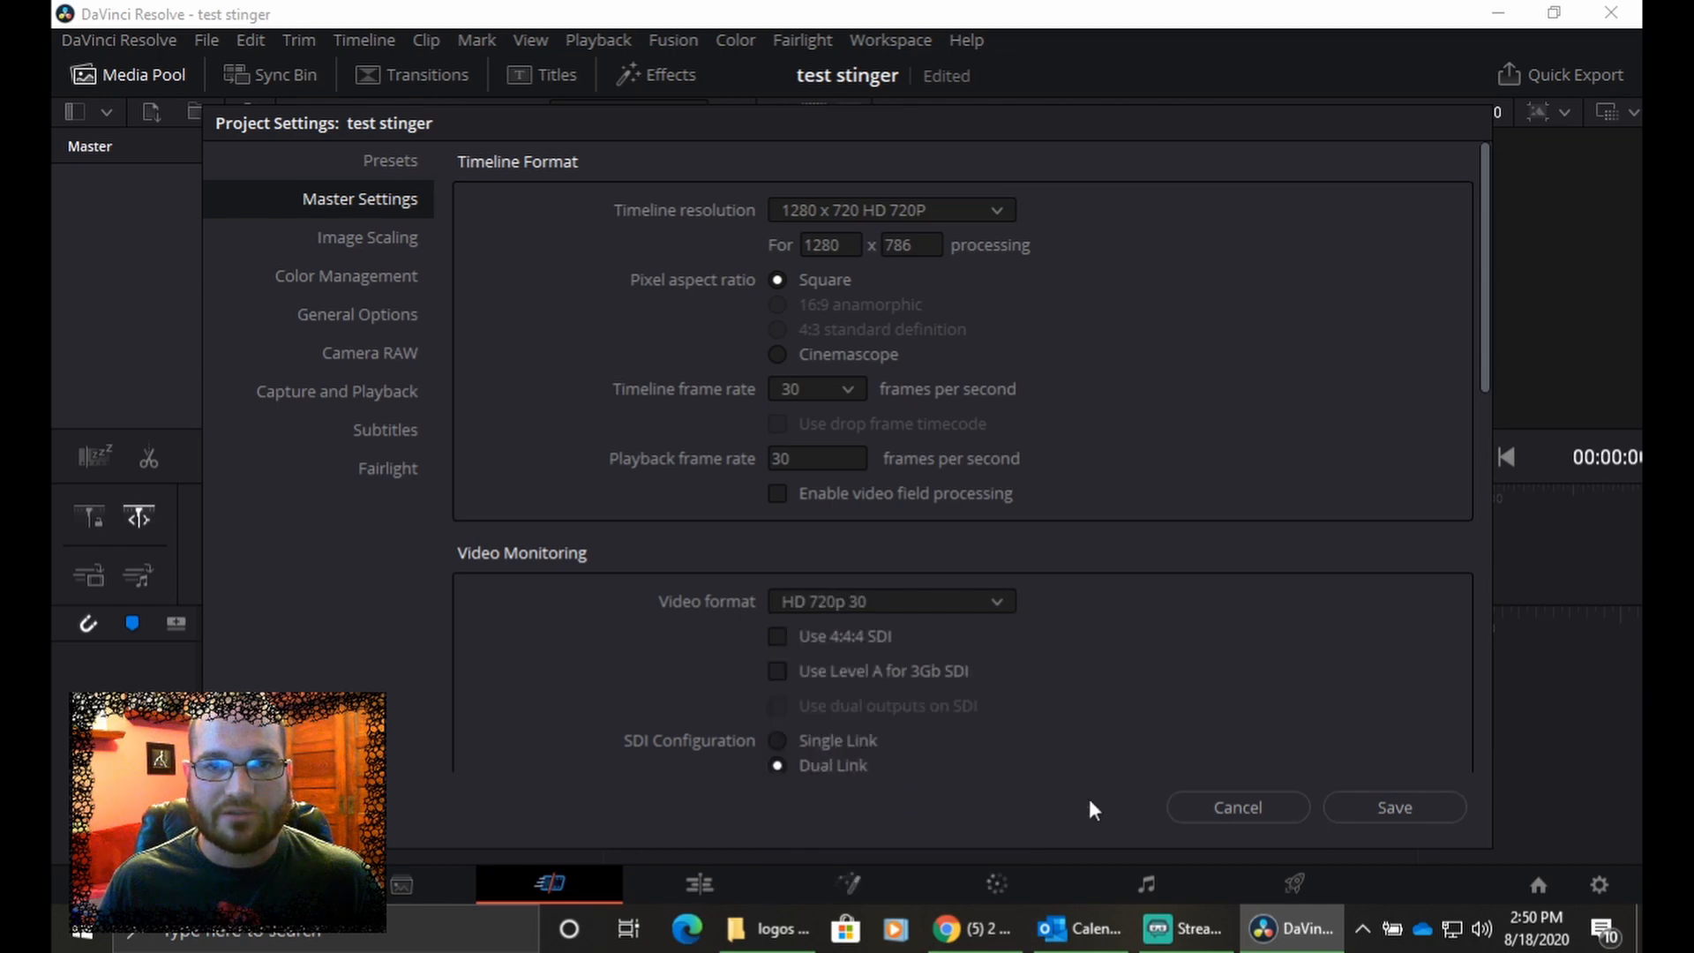
click(1405, 805)
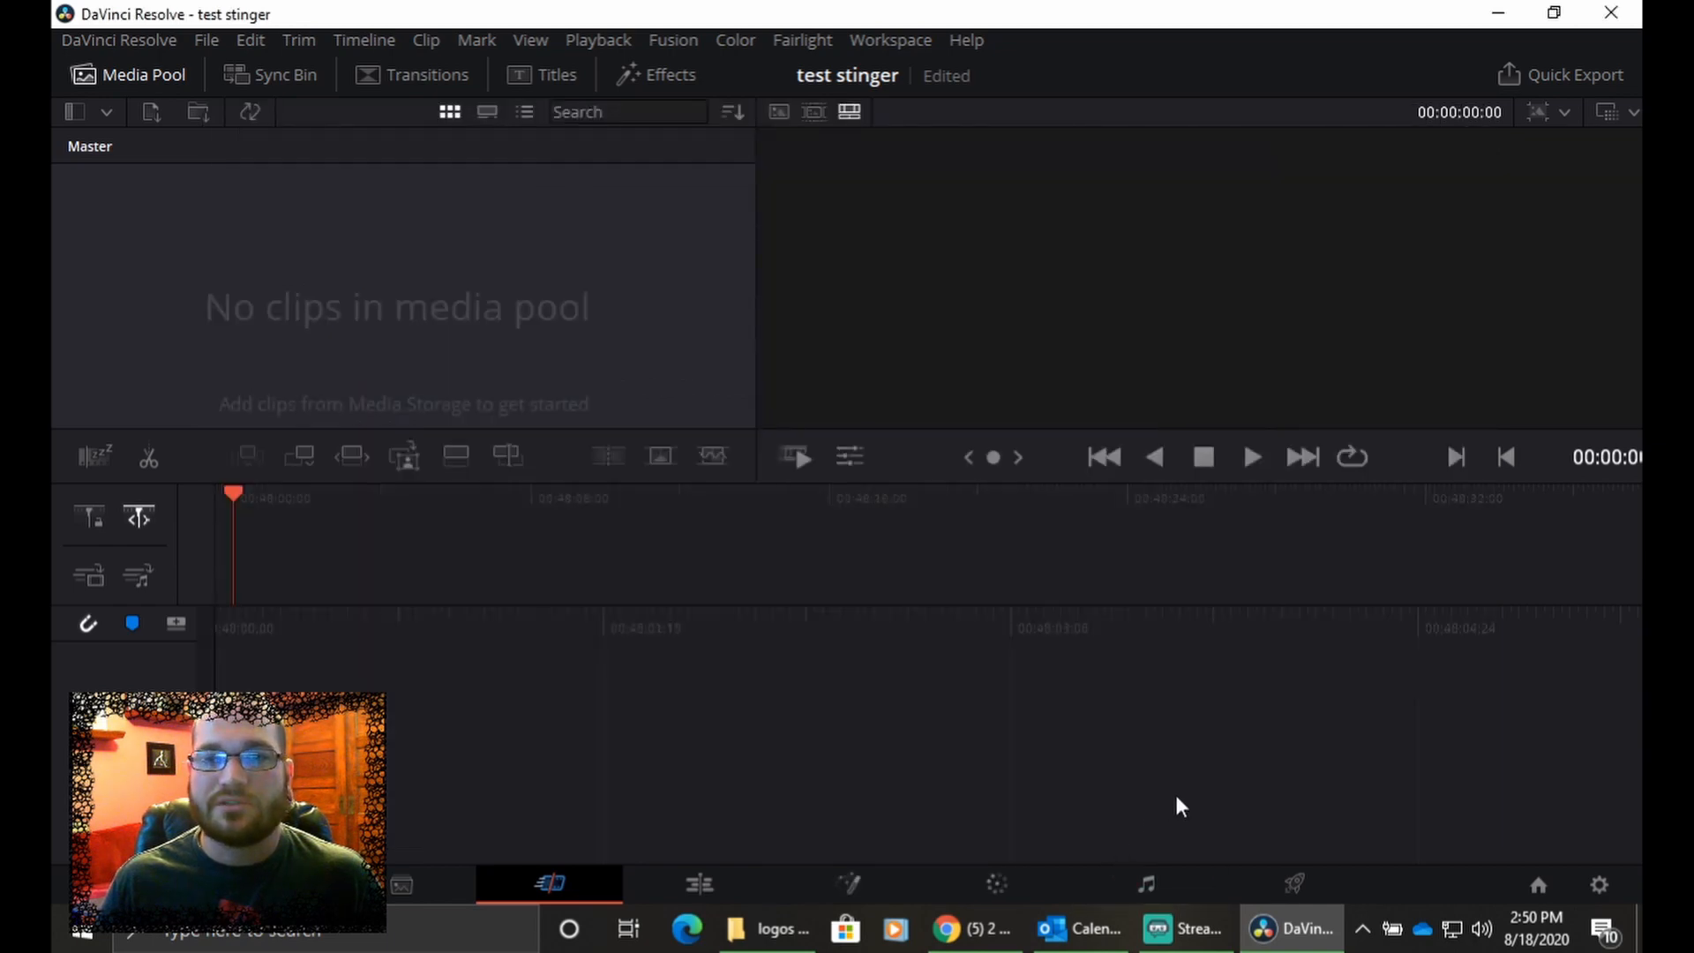
- Start a new Fusion composition clip in the Edit page's media pool with a duration of 00:00:02:00
click(699, 885)
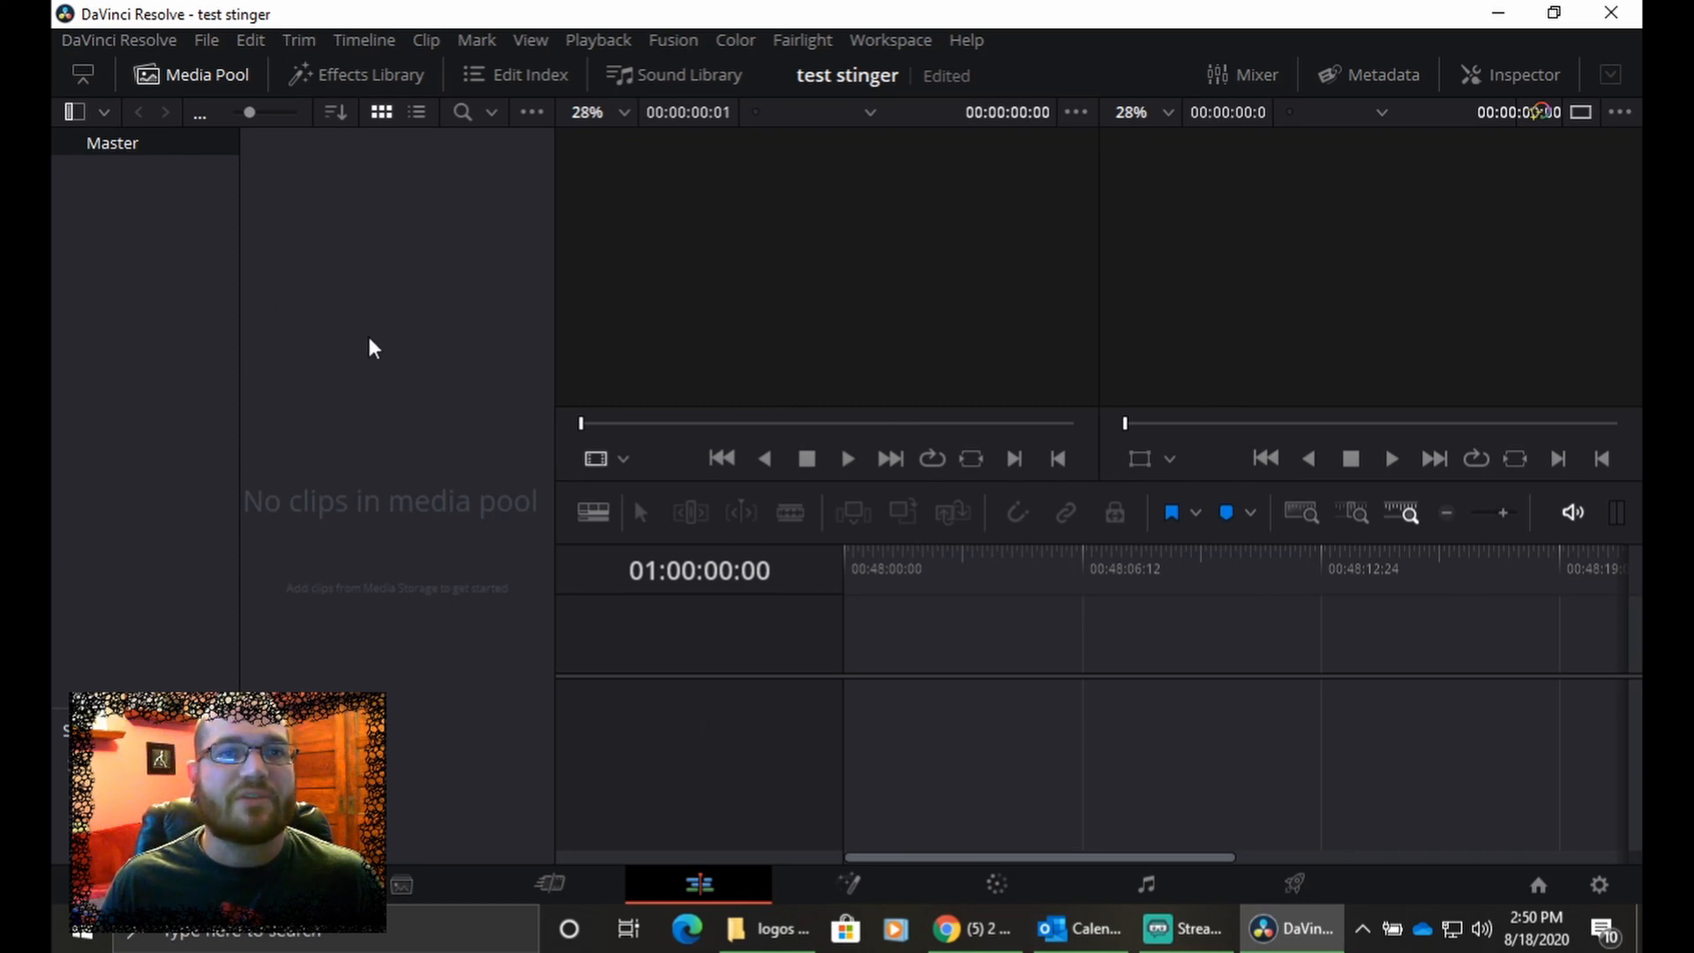
right_click(374, 288)
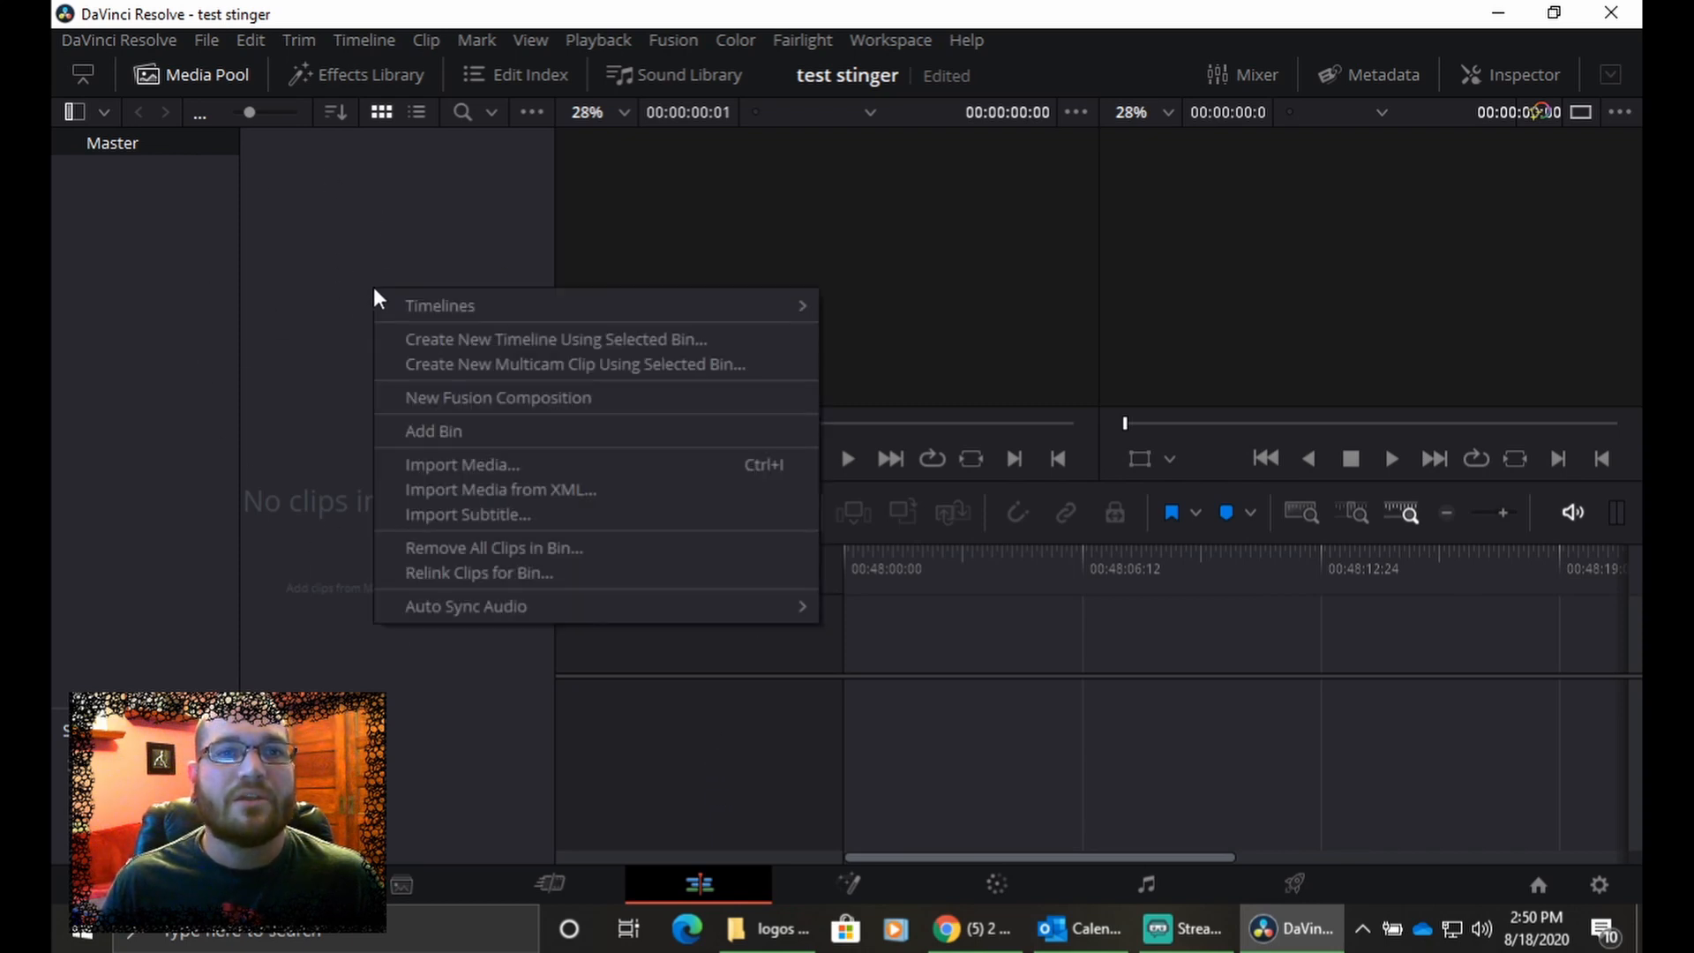
click(501, 400)
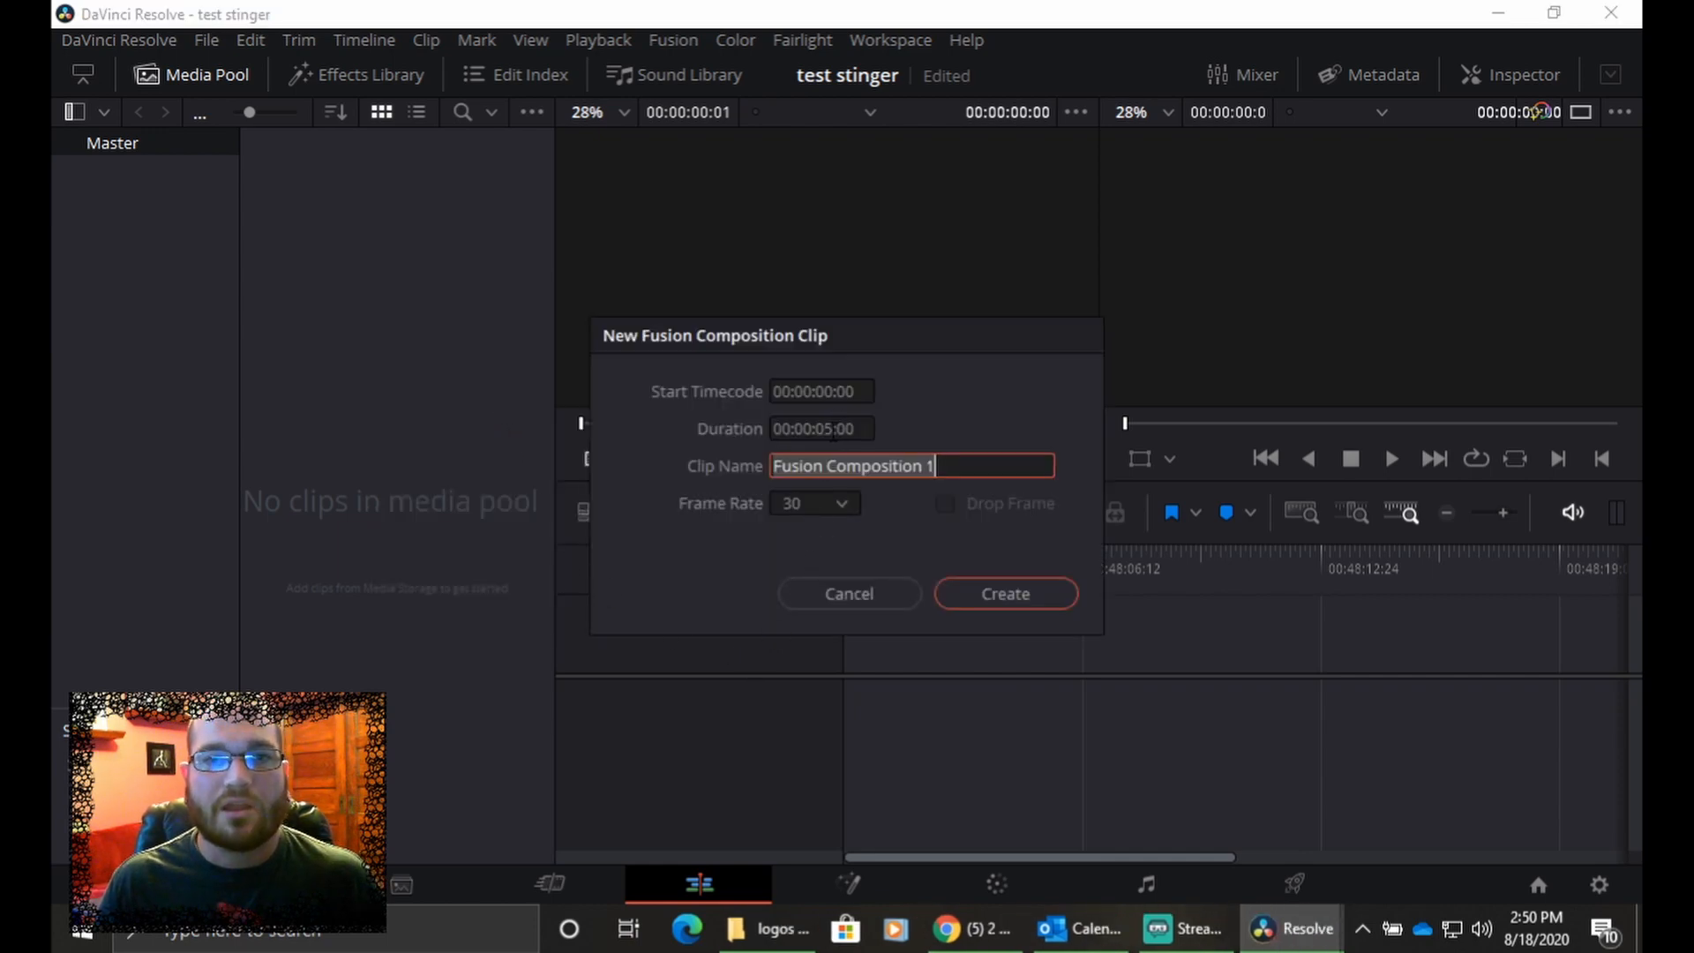
key(shift+Tab)
key(Right)
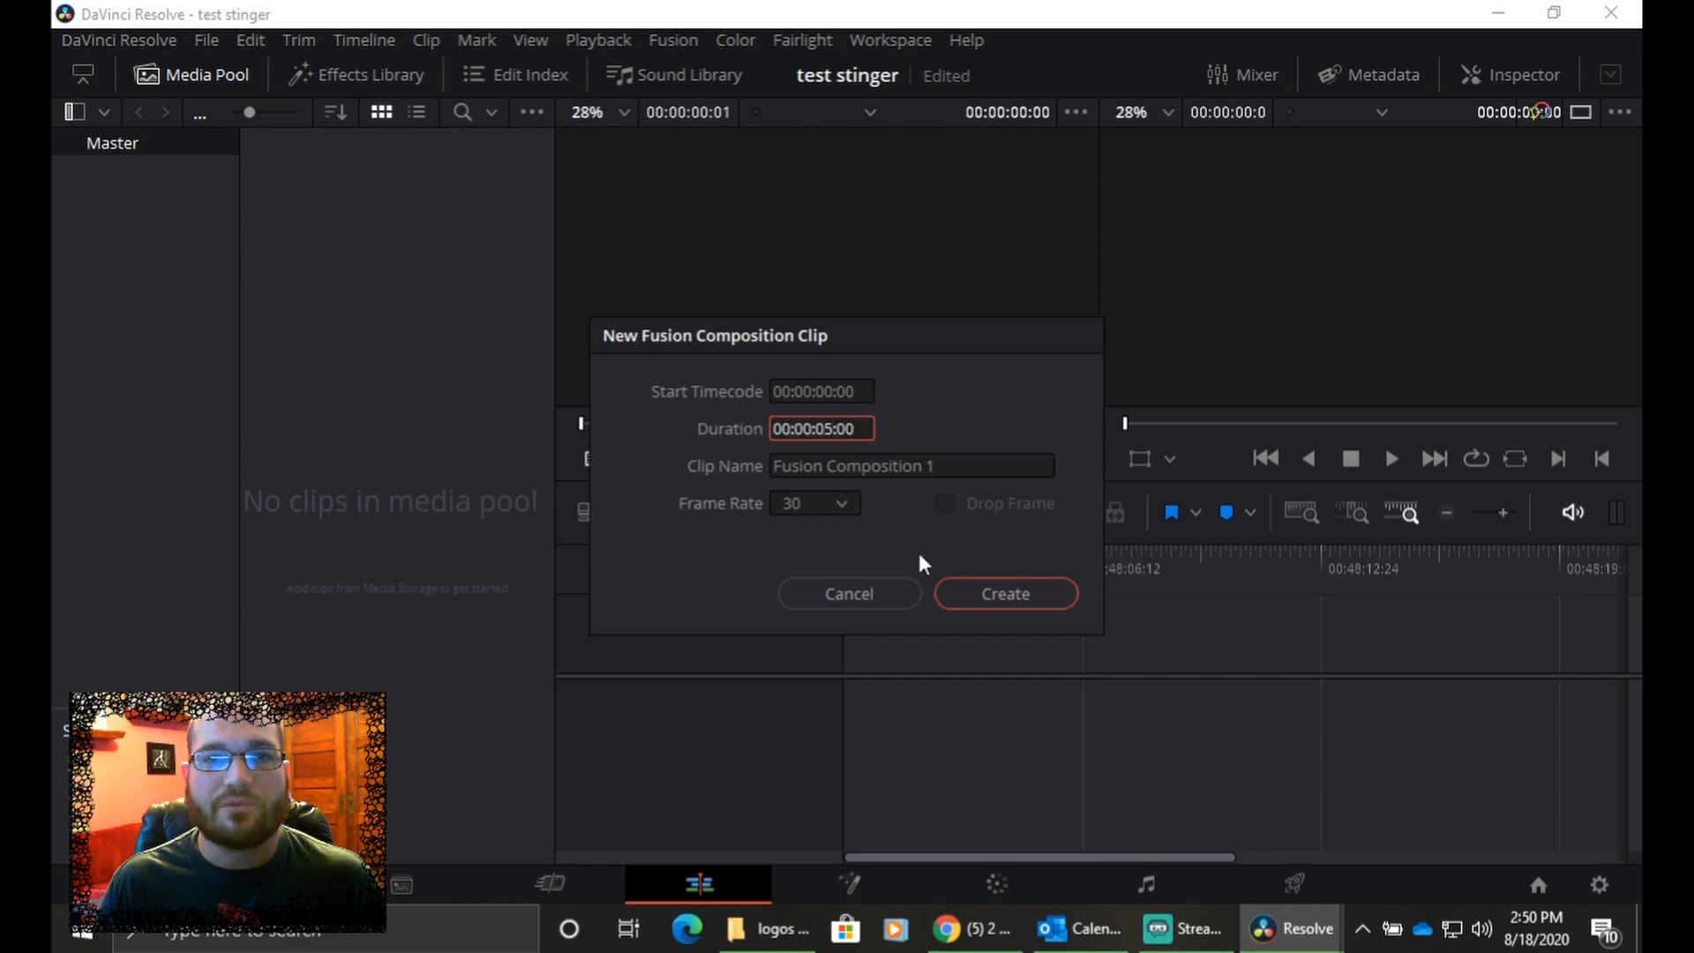
key(Left)
key(Left)
key(Left)
key(BackSpace)
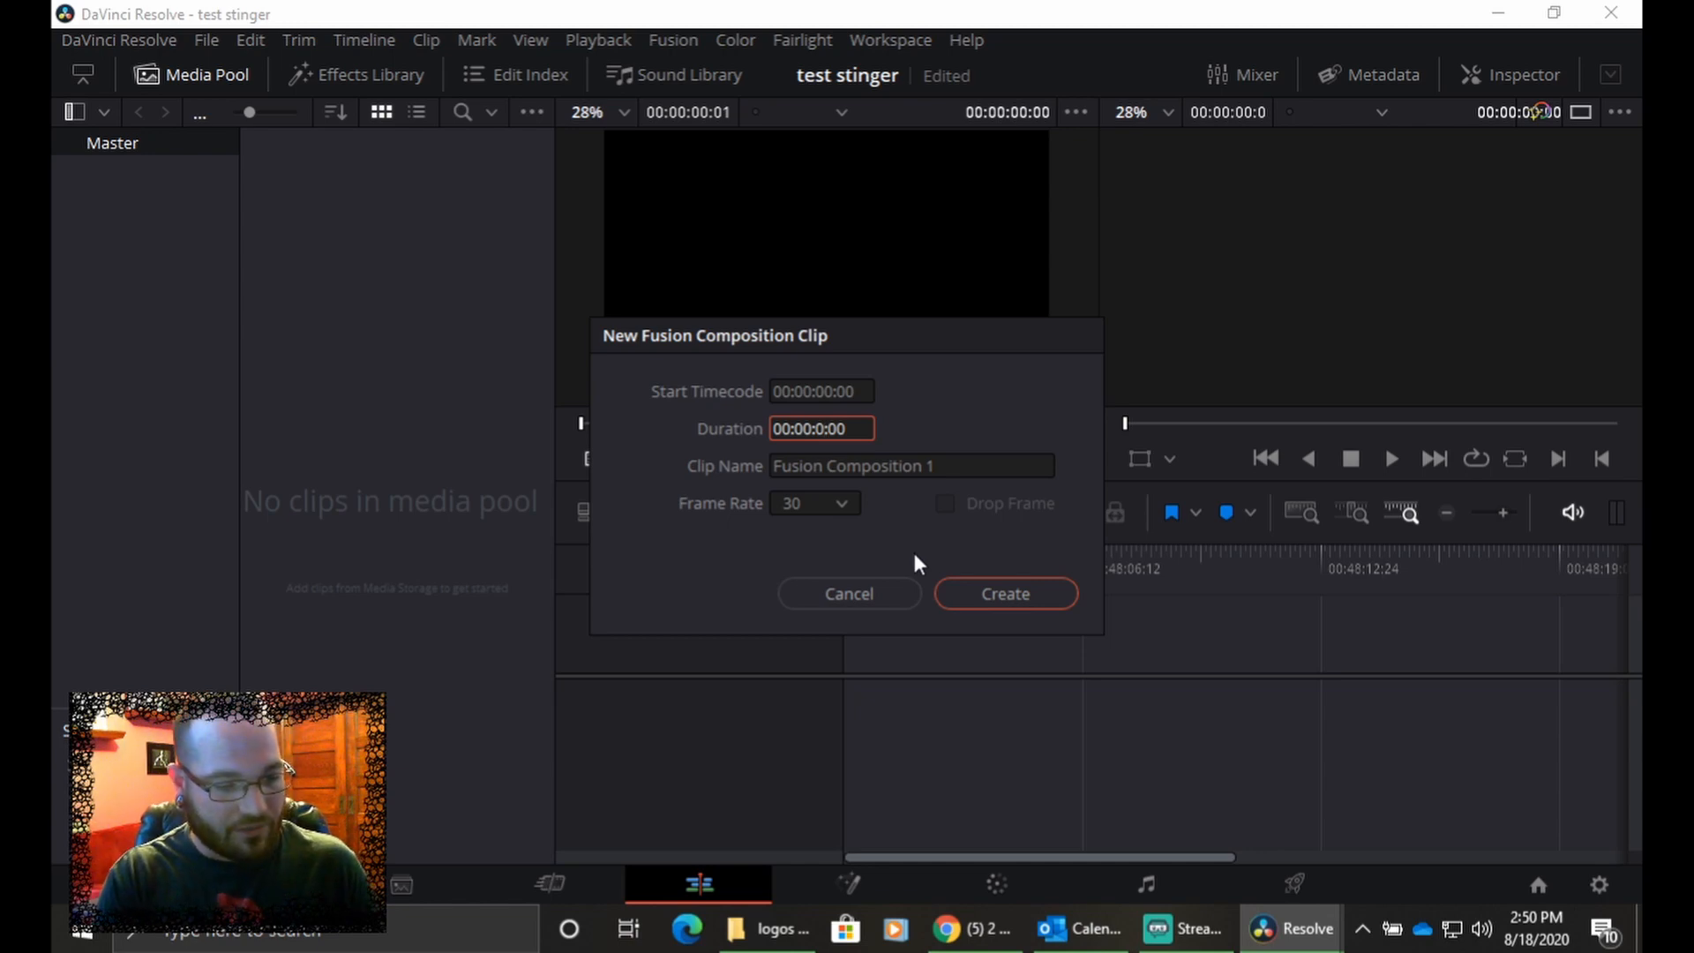
text(2)
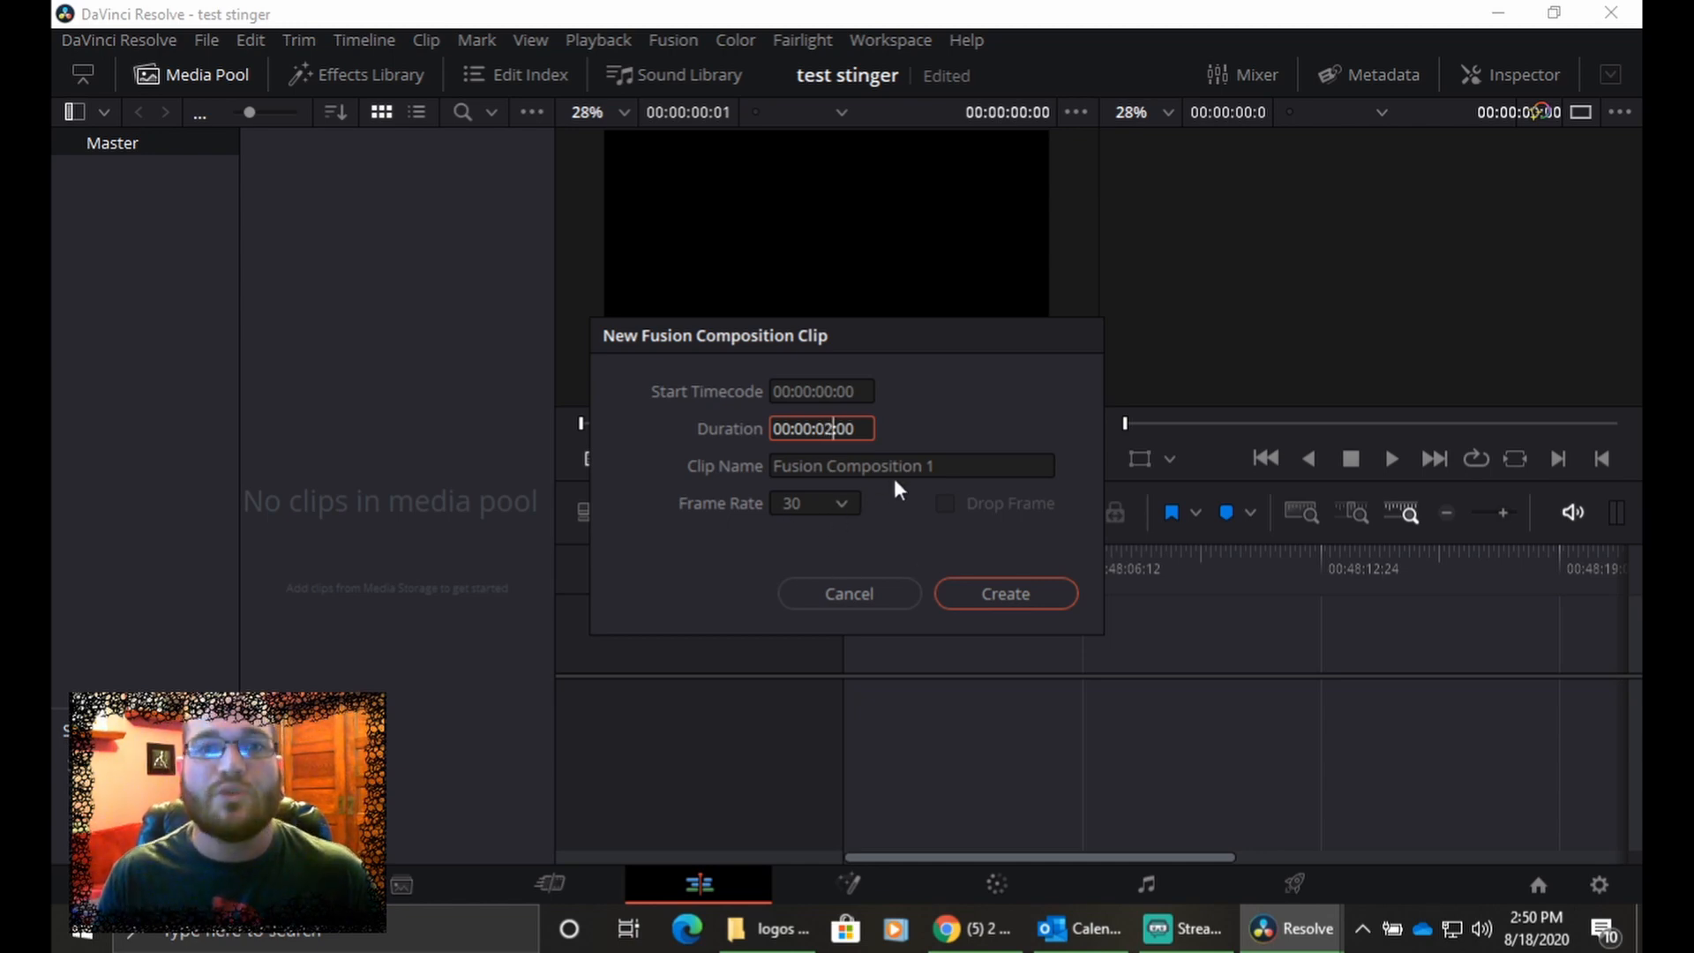
- Name the Fusion composition clip "test stinger" and create it
key(Tab)
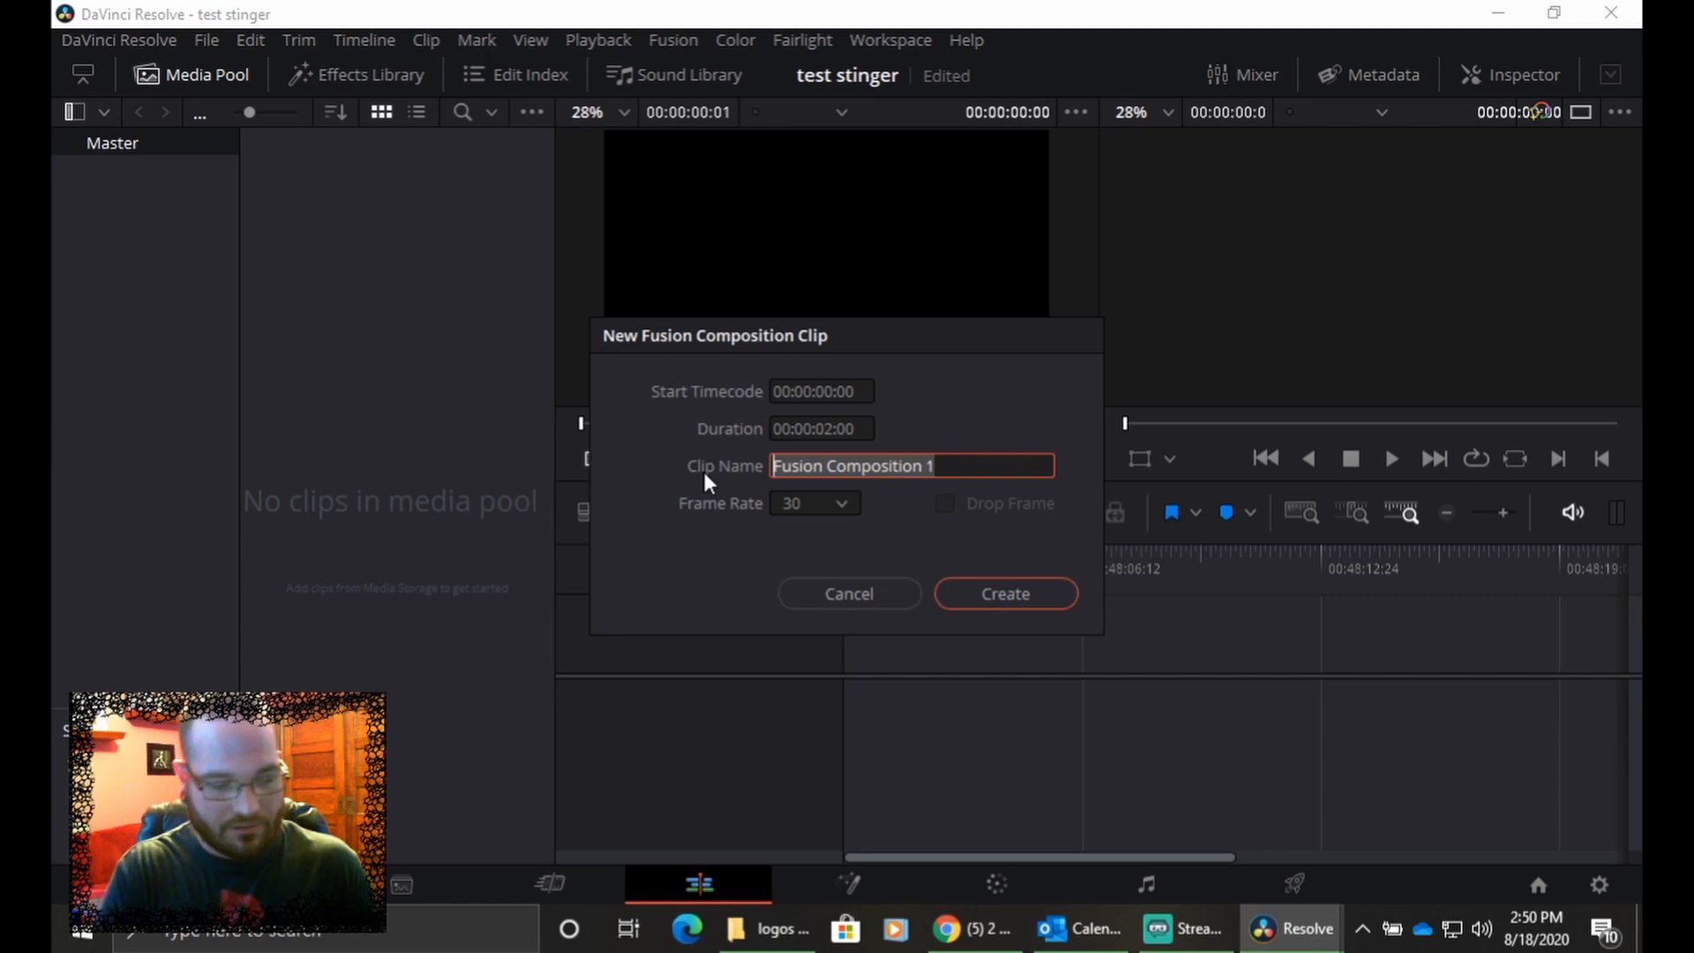
key(BackSpace)
text(test )
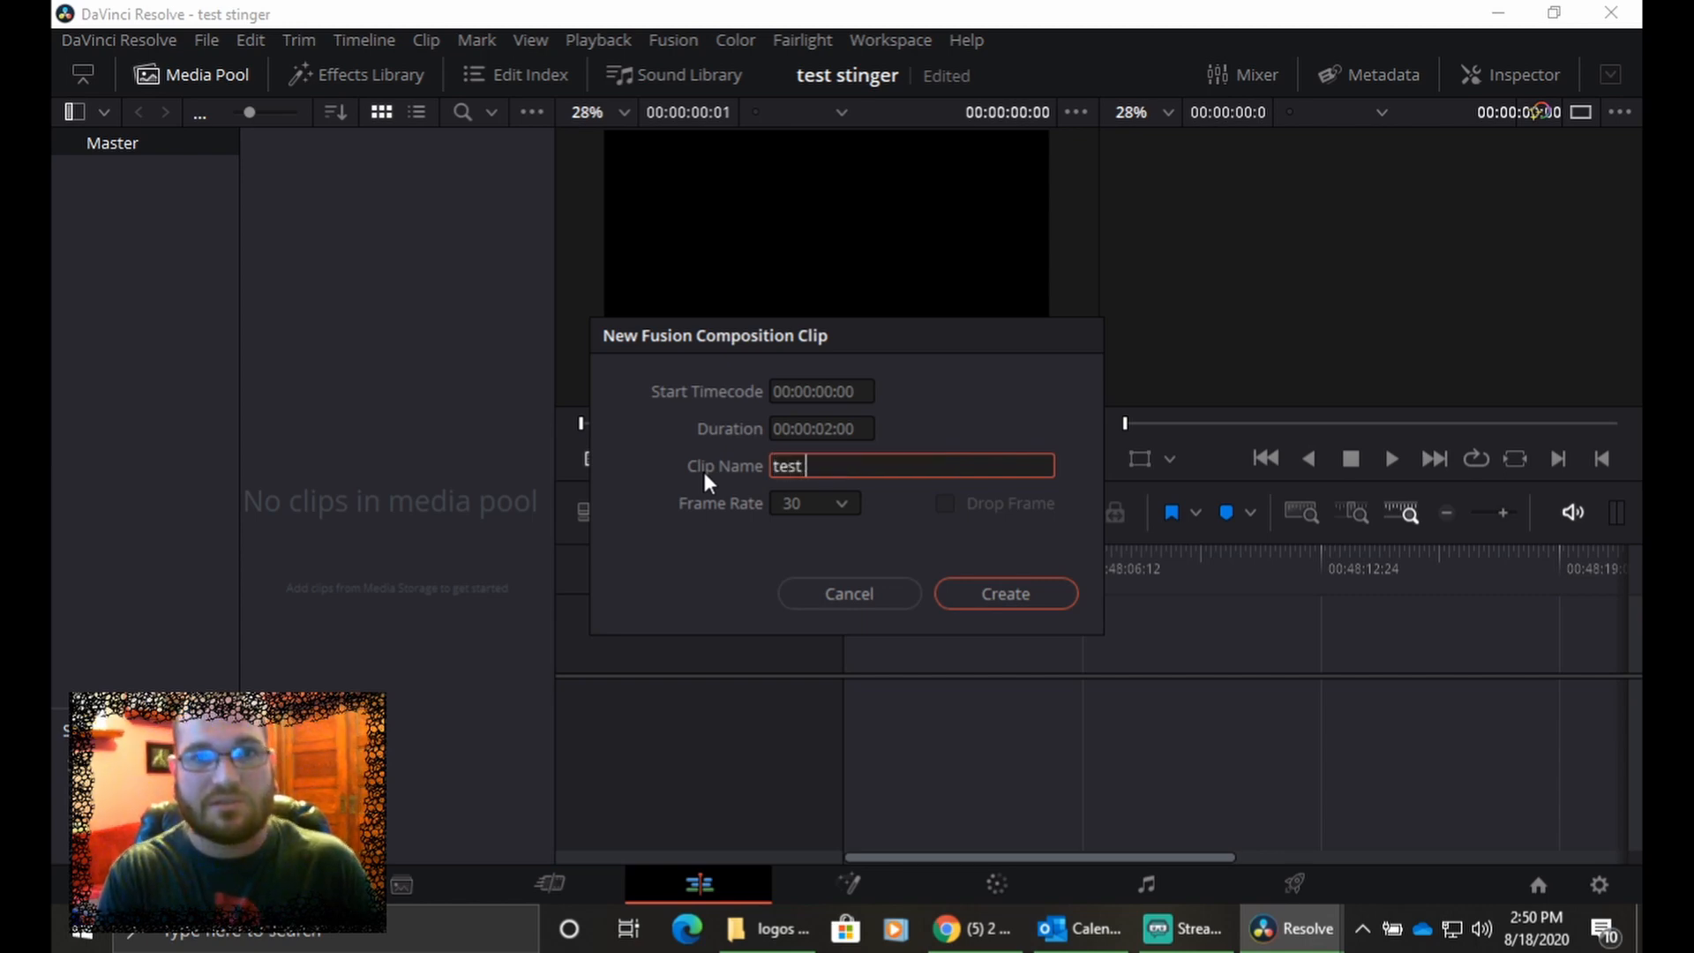
text(stinger)
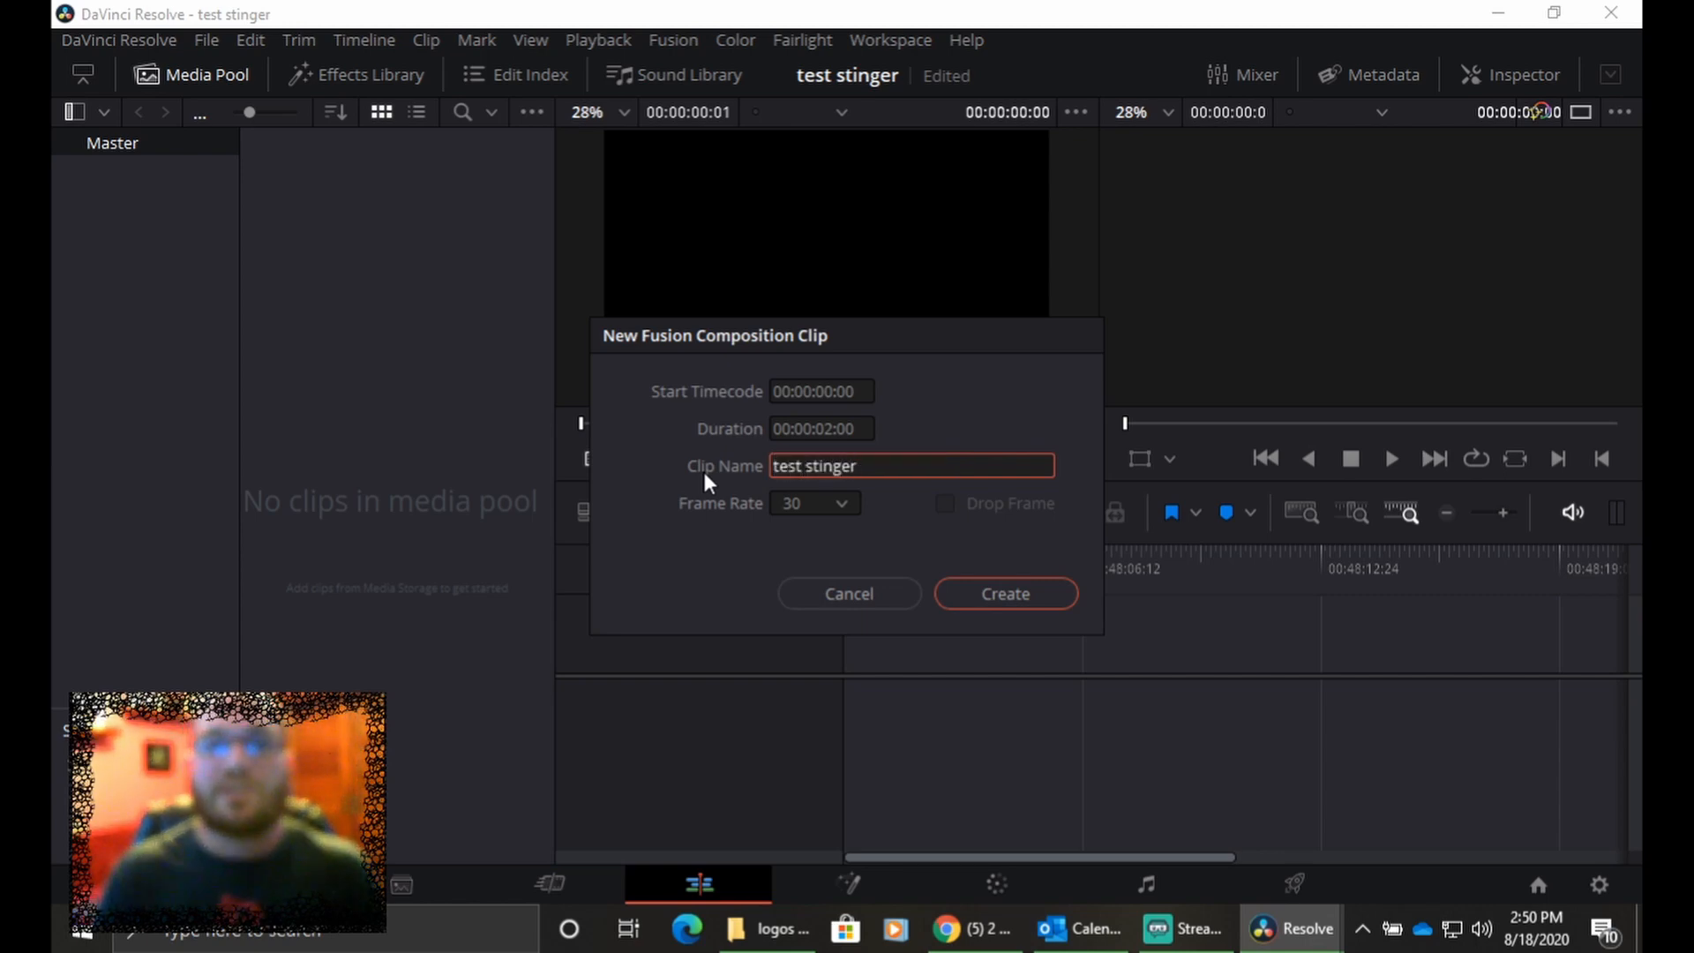
click(1015, 602)
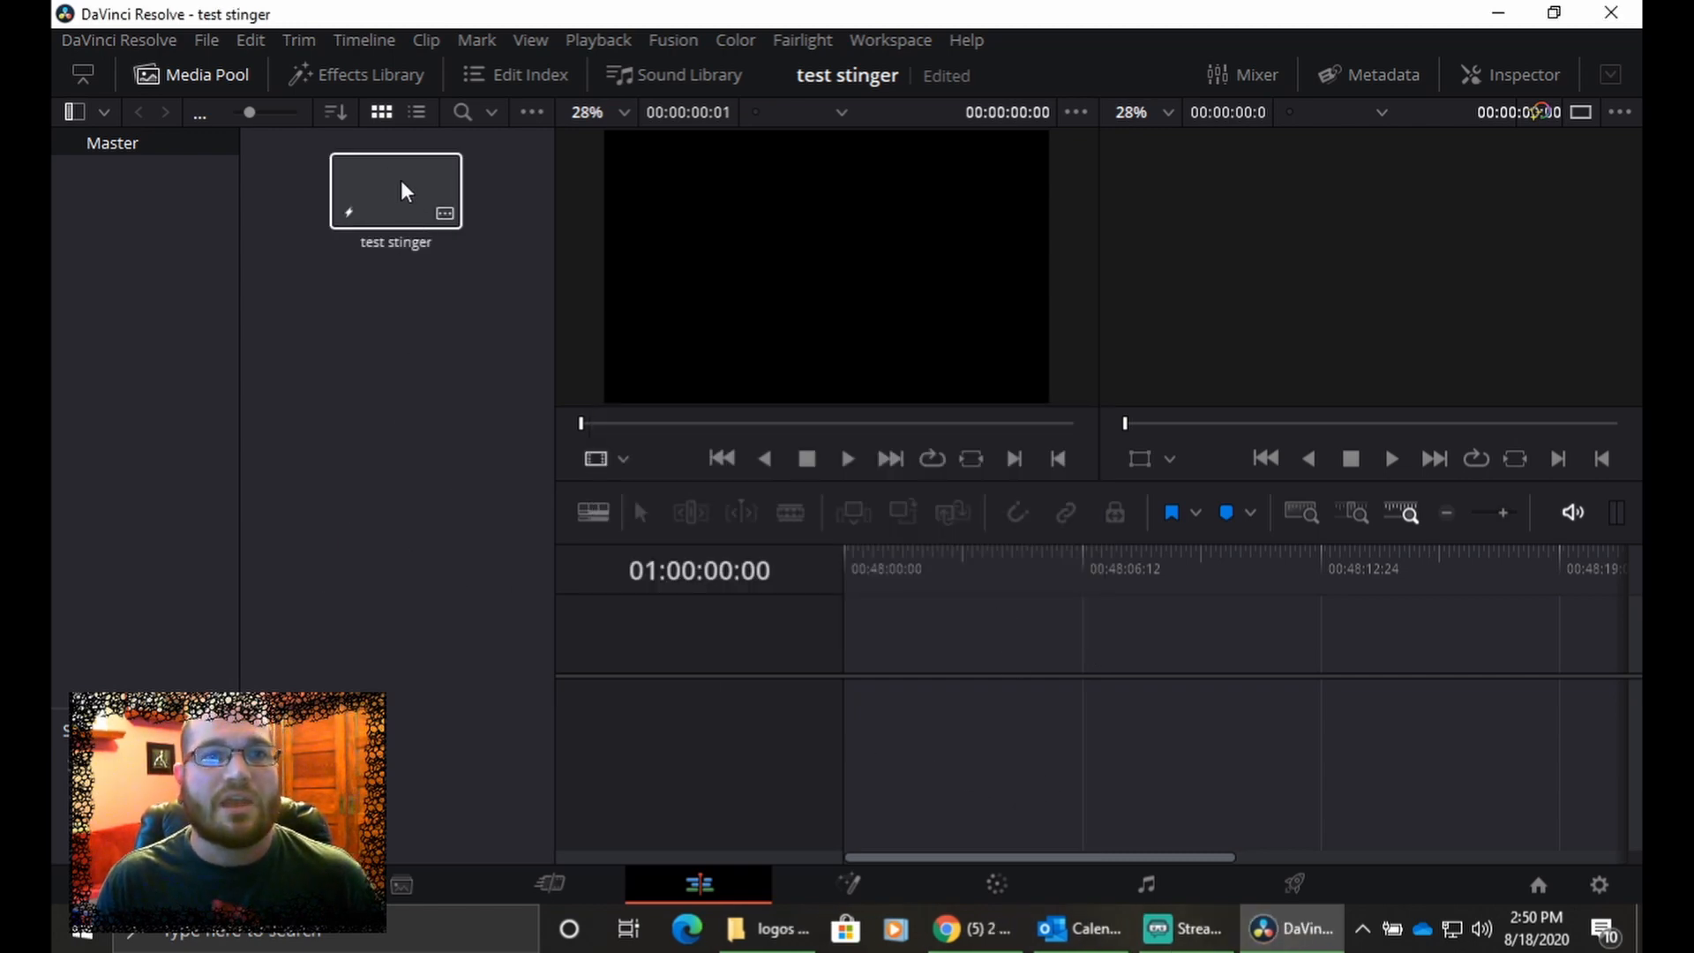
- Place the test stinger composition at the start of a new timeline and open it on the Fusion page
drag(393, 210, 847, 712)
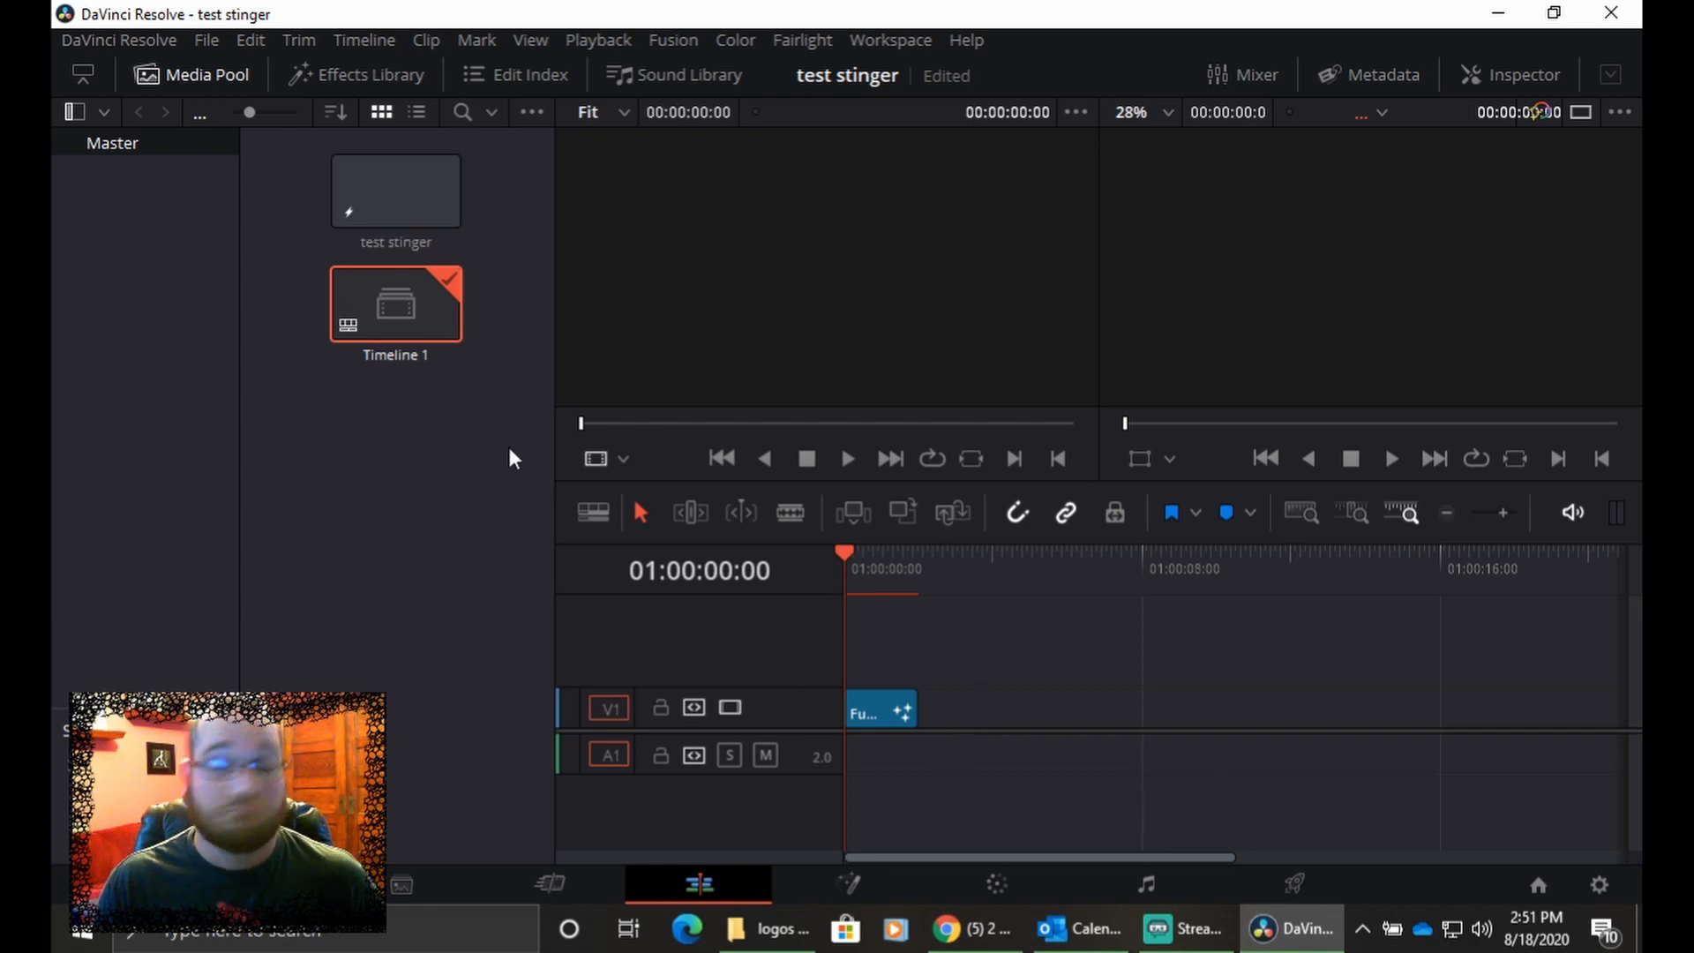
click(852, 884)
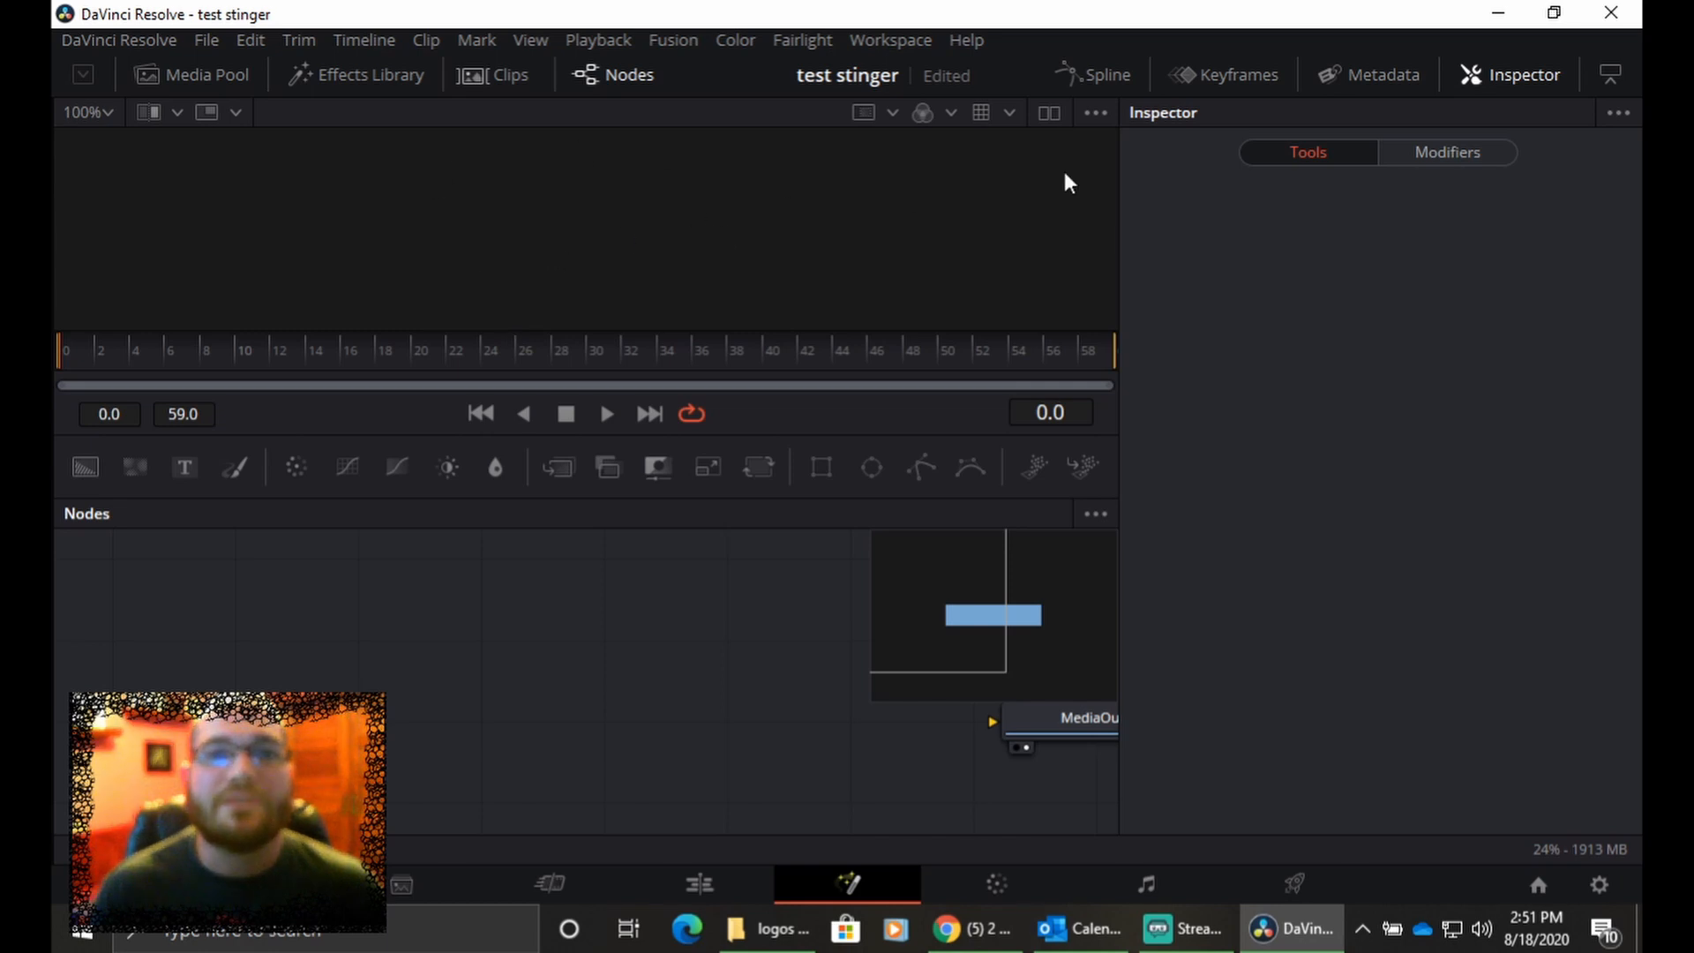
- Compare the dual and single viewer layouts, keep the single viewer, and make the viewer area taller
click(1049, 114)
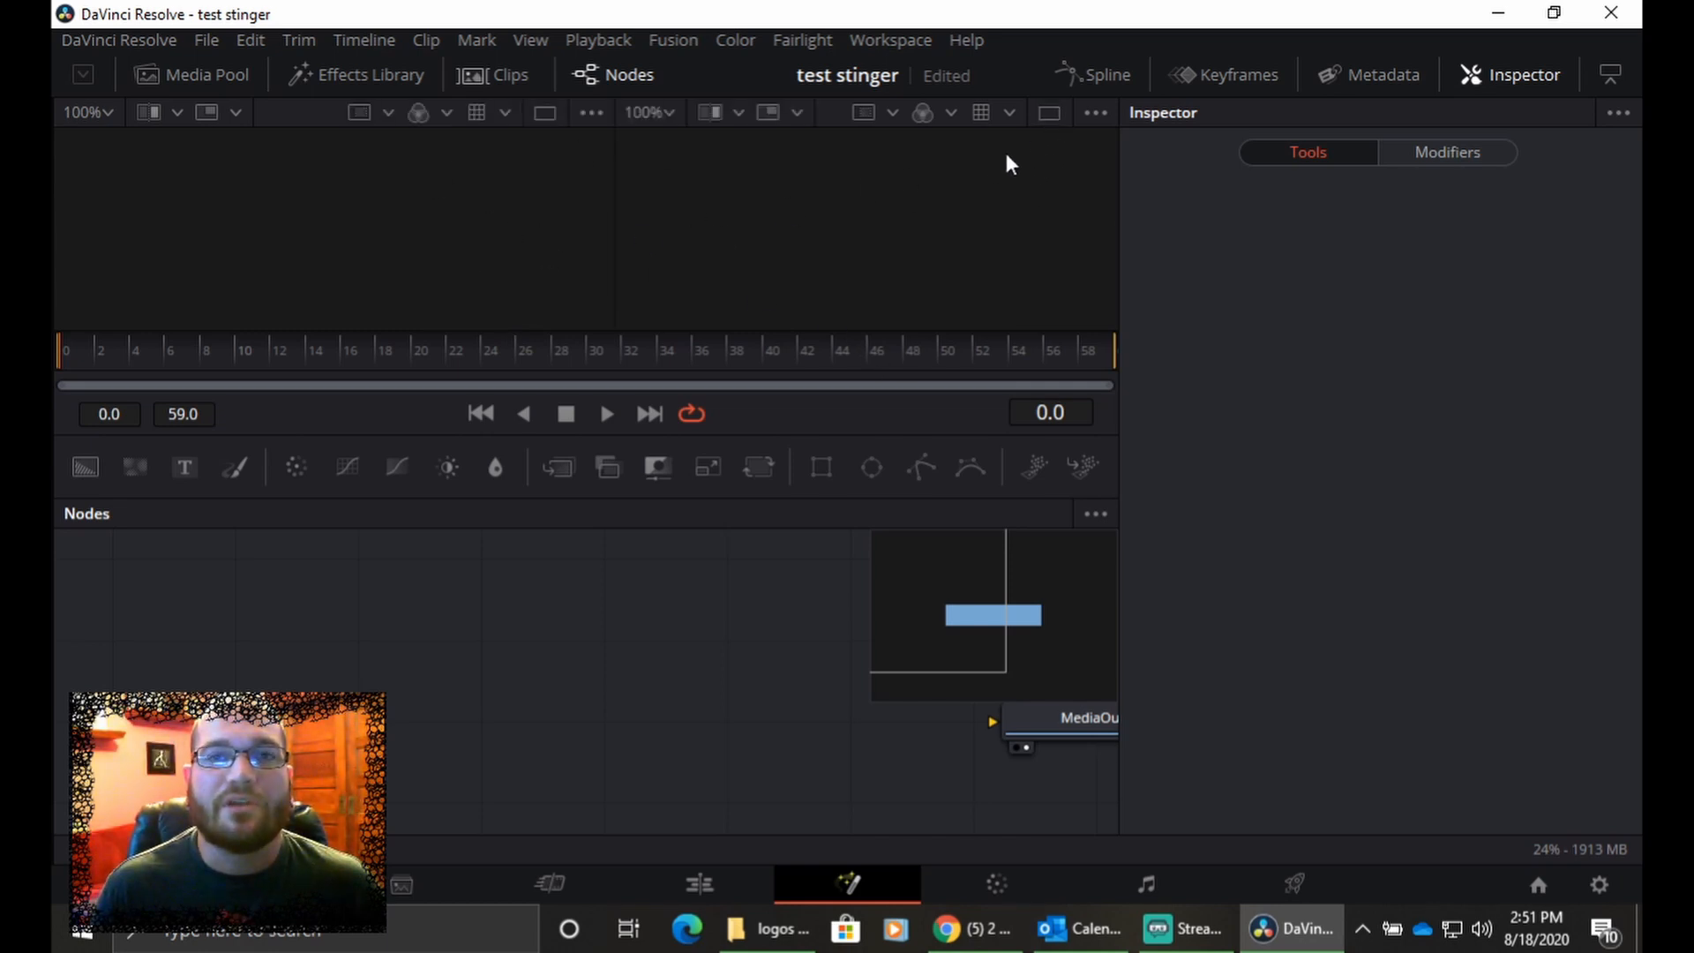
click(1047, 113)
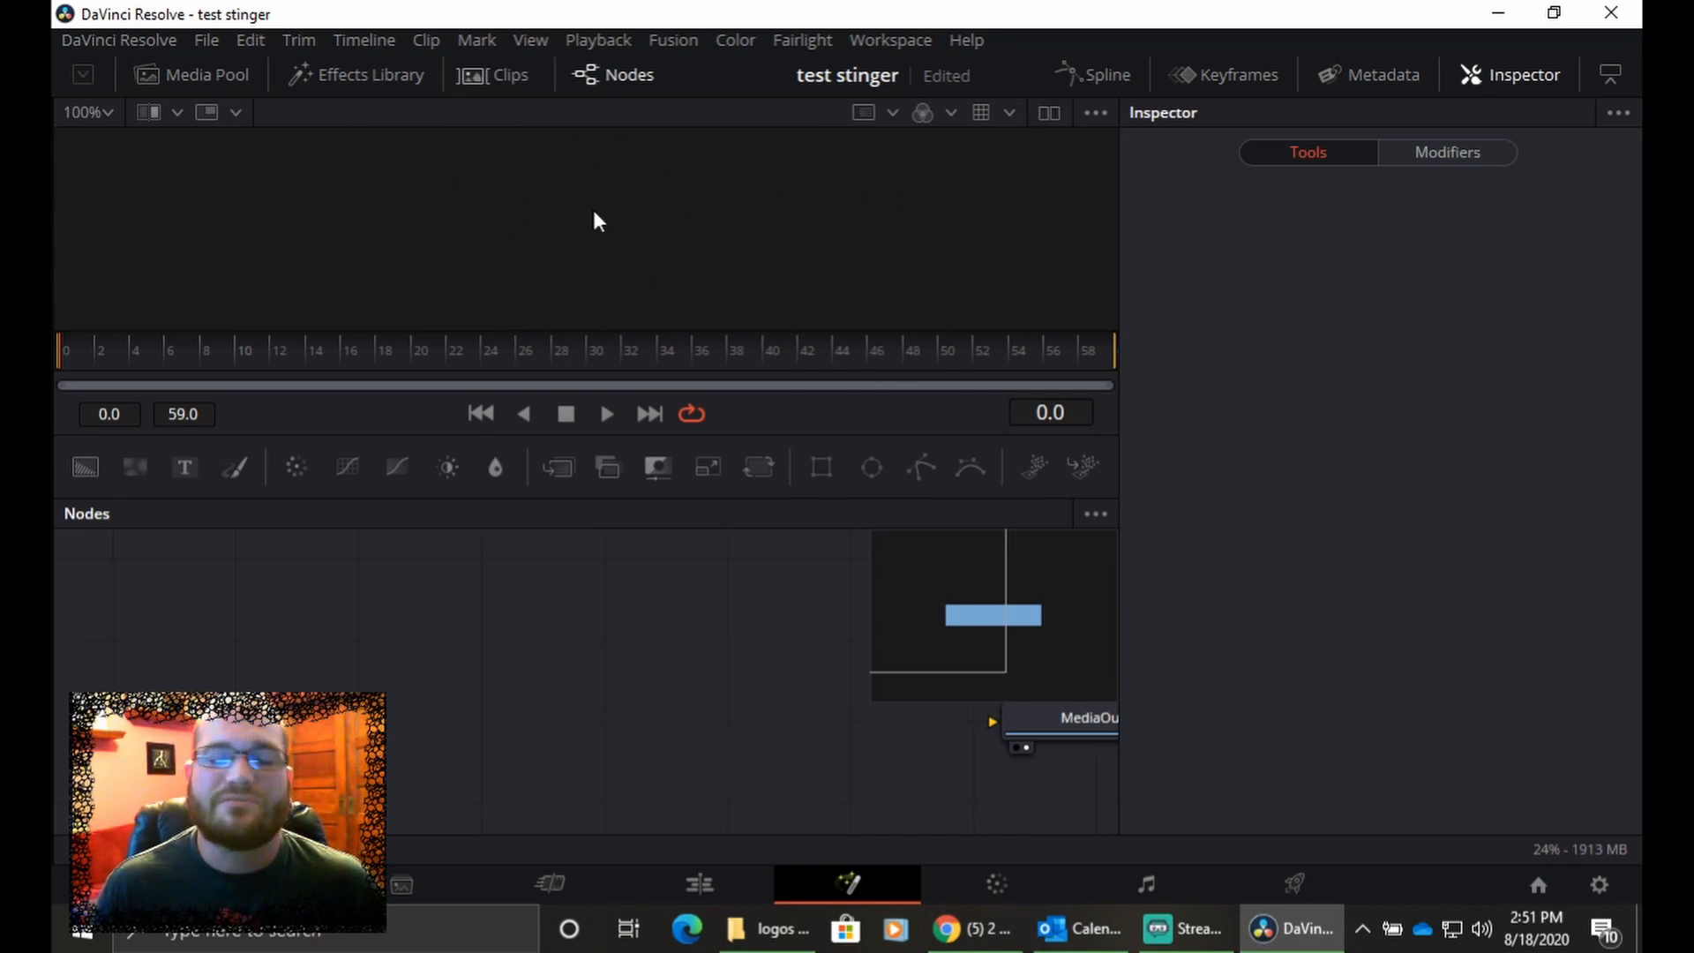
drag(619, 330, 620, 411)
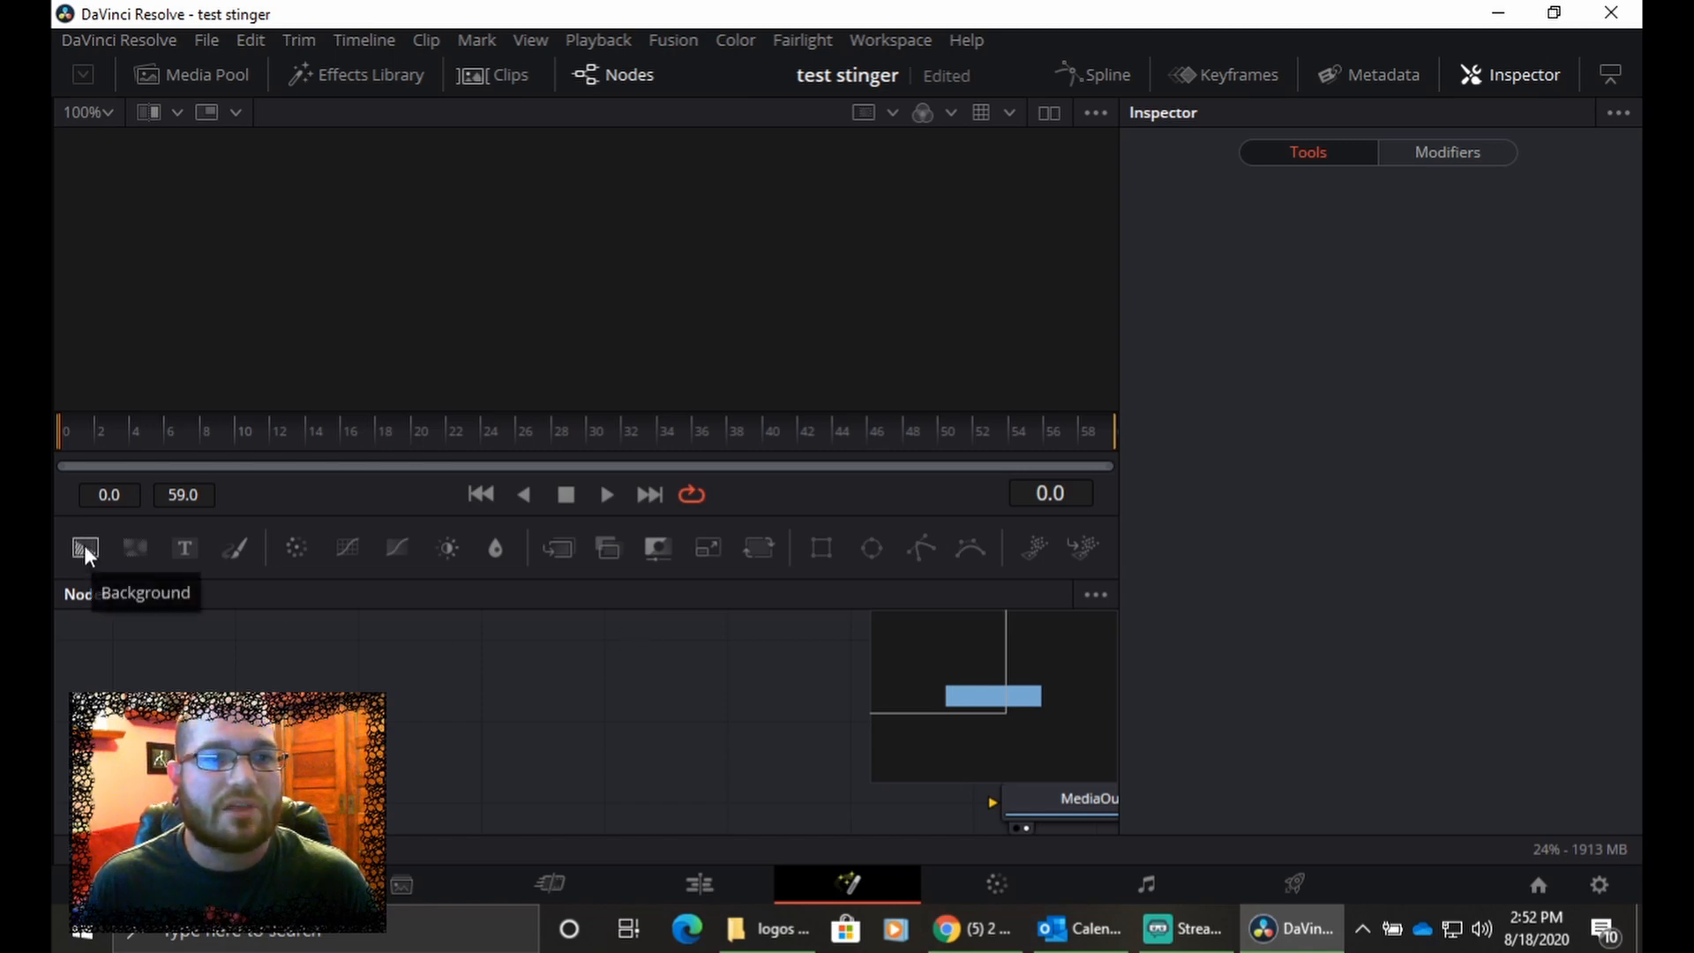
- Add a Background node to the composition, colour it bright red, and display it in the viewer
drag(83, 546, 535, 699)
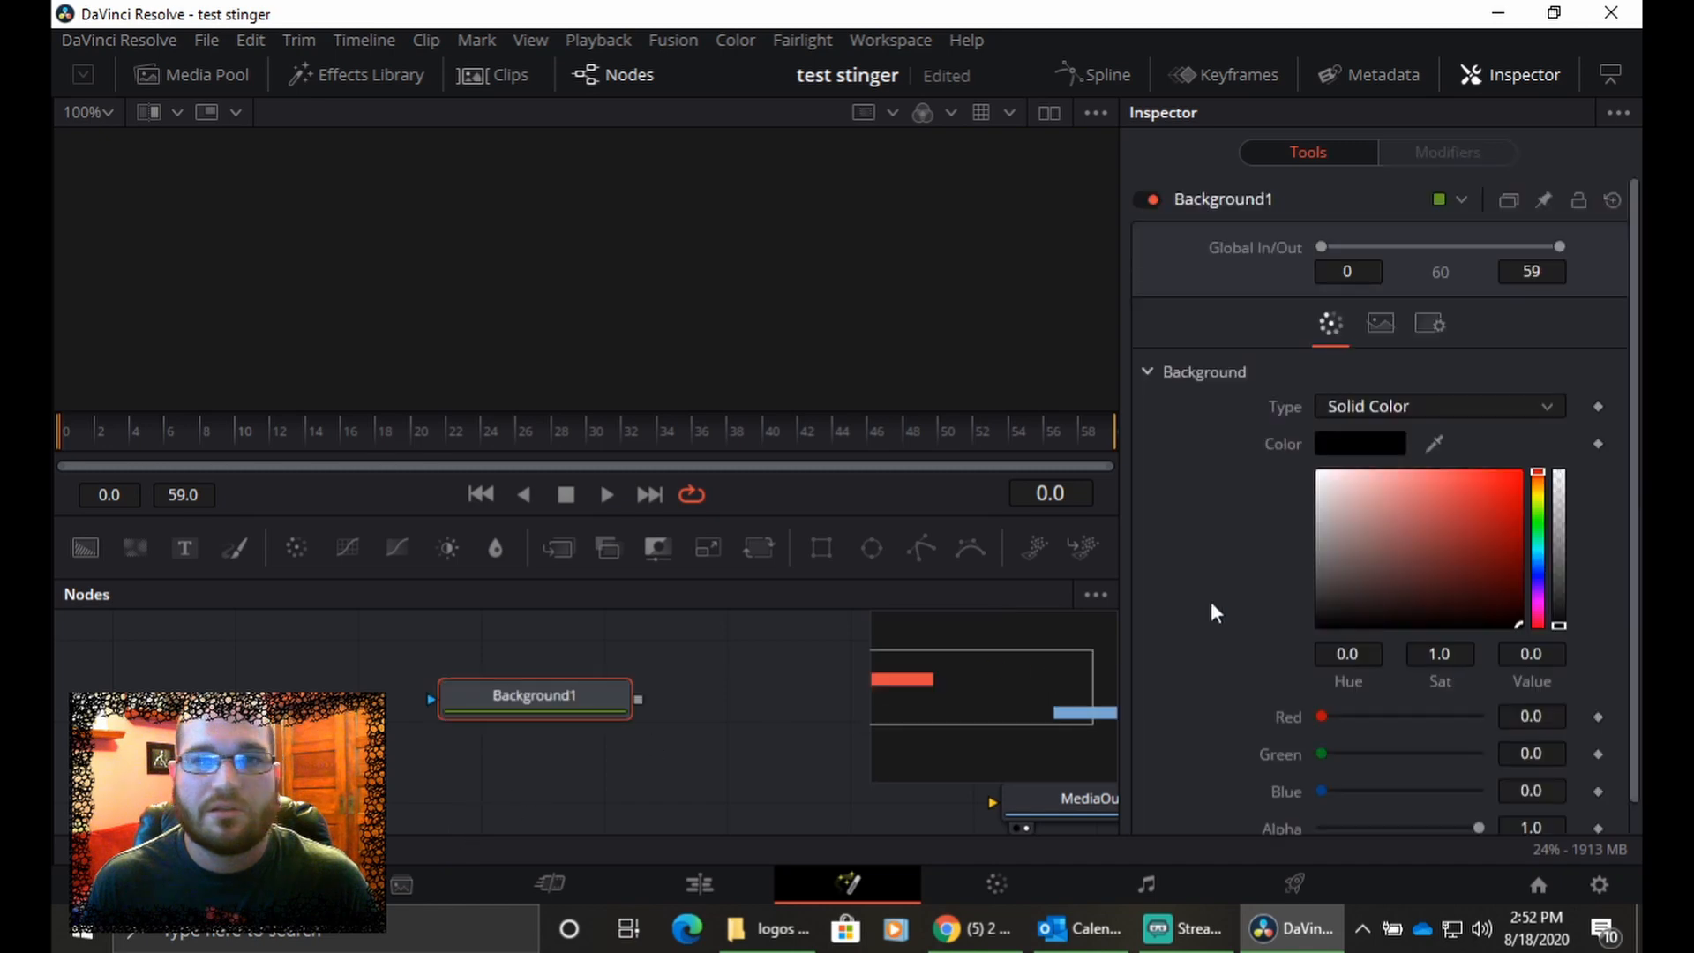
click(1517, 477)
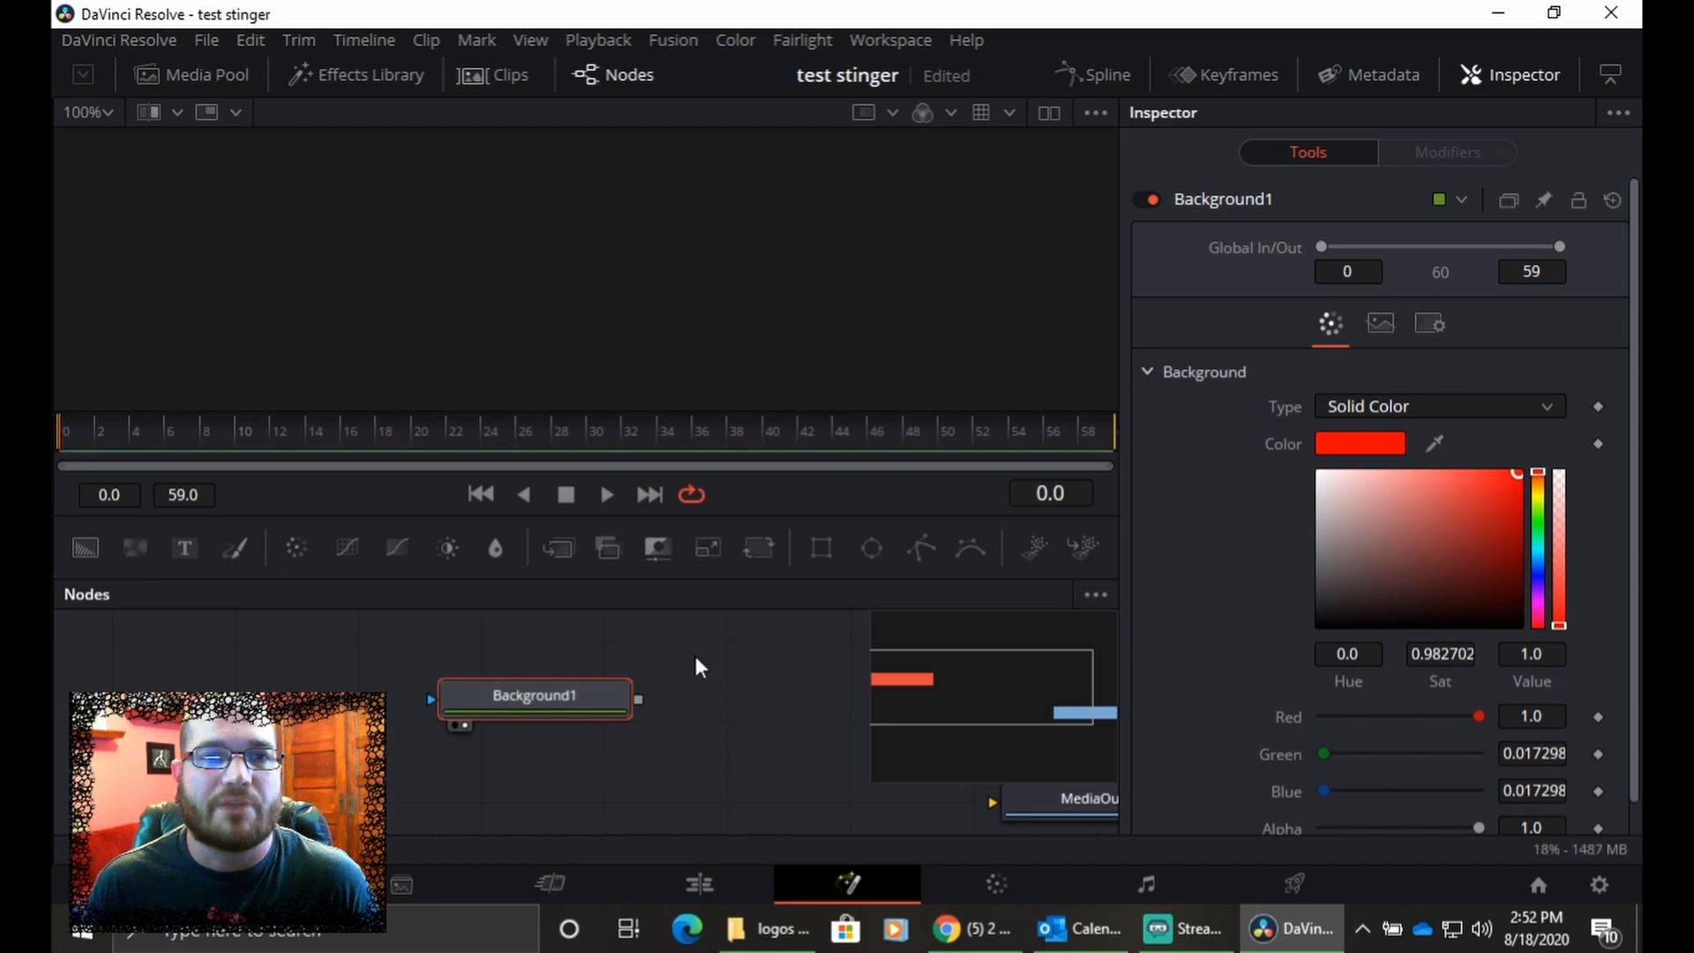
key(1)
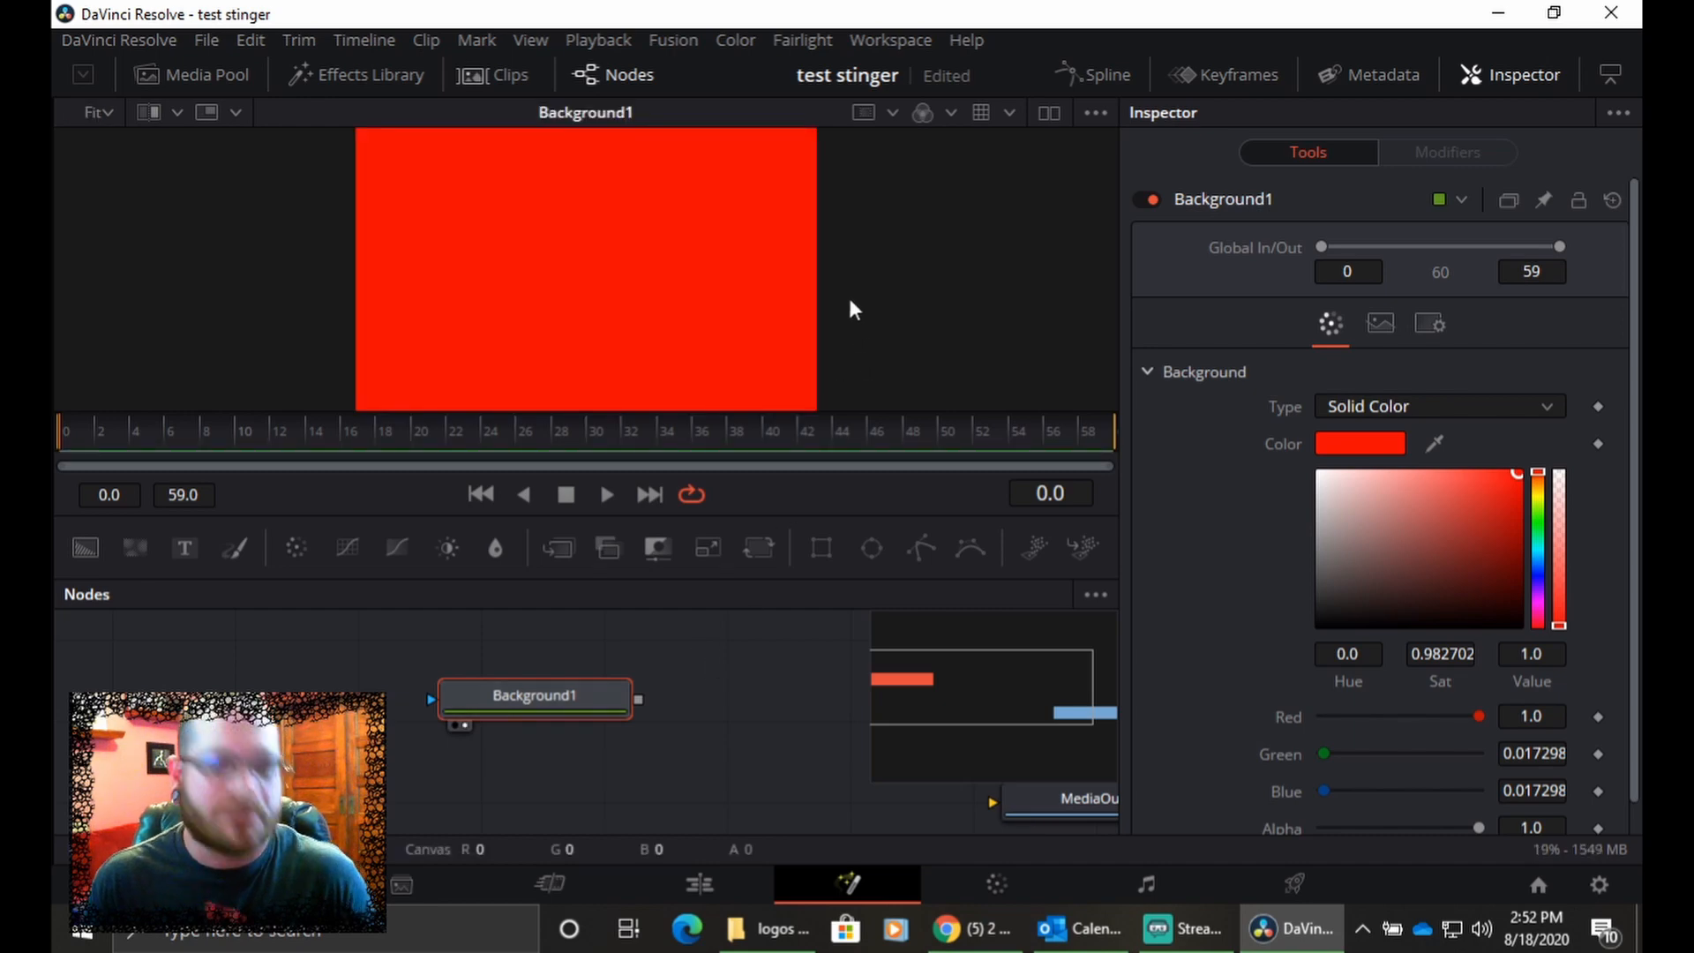
scroll(836, 277, down, 1)
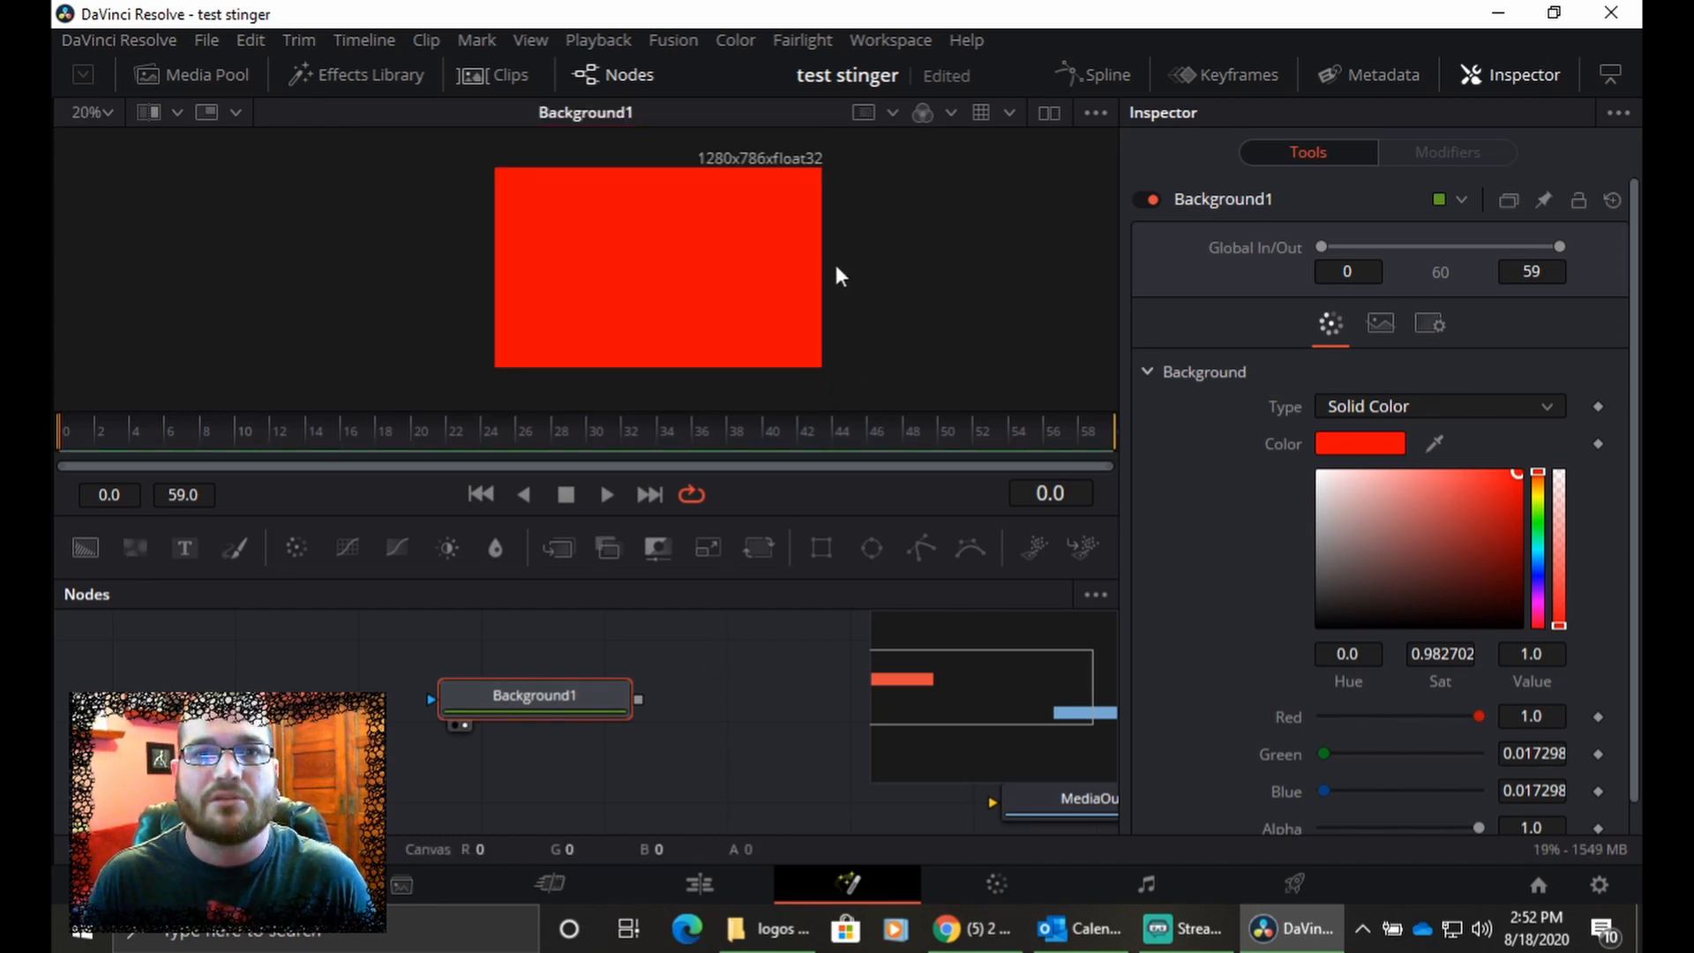
scroll(839, 276, down, 1)
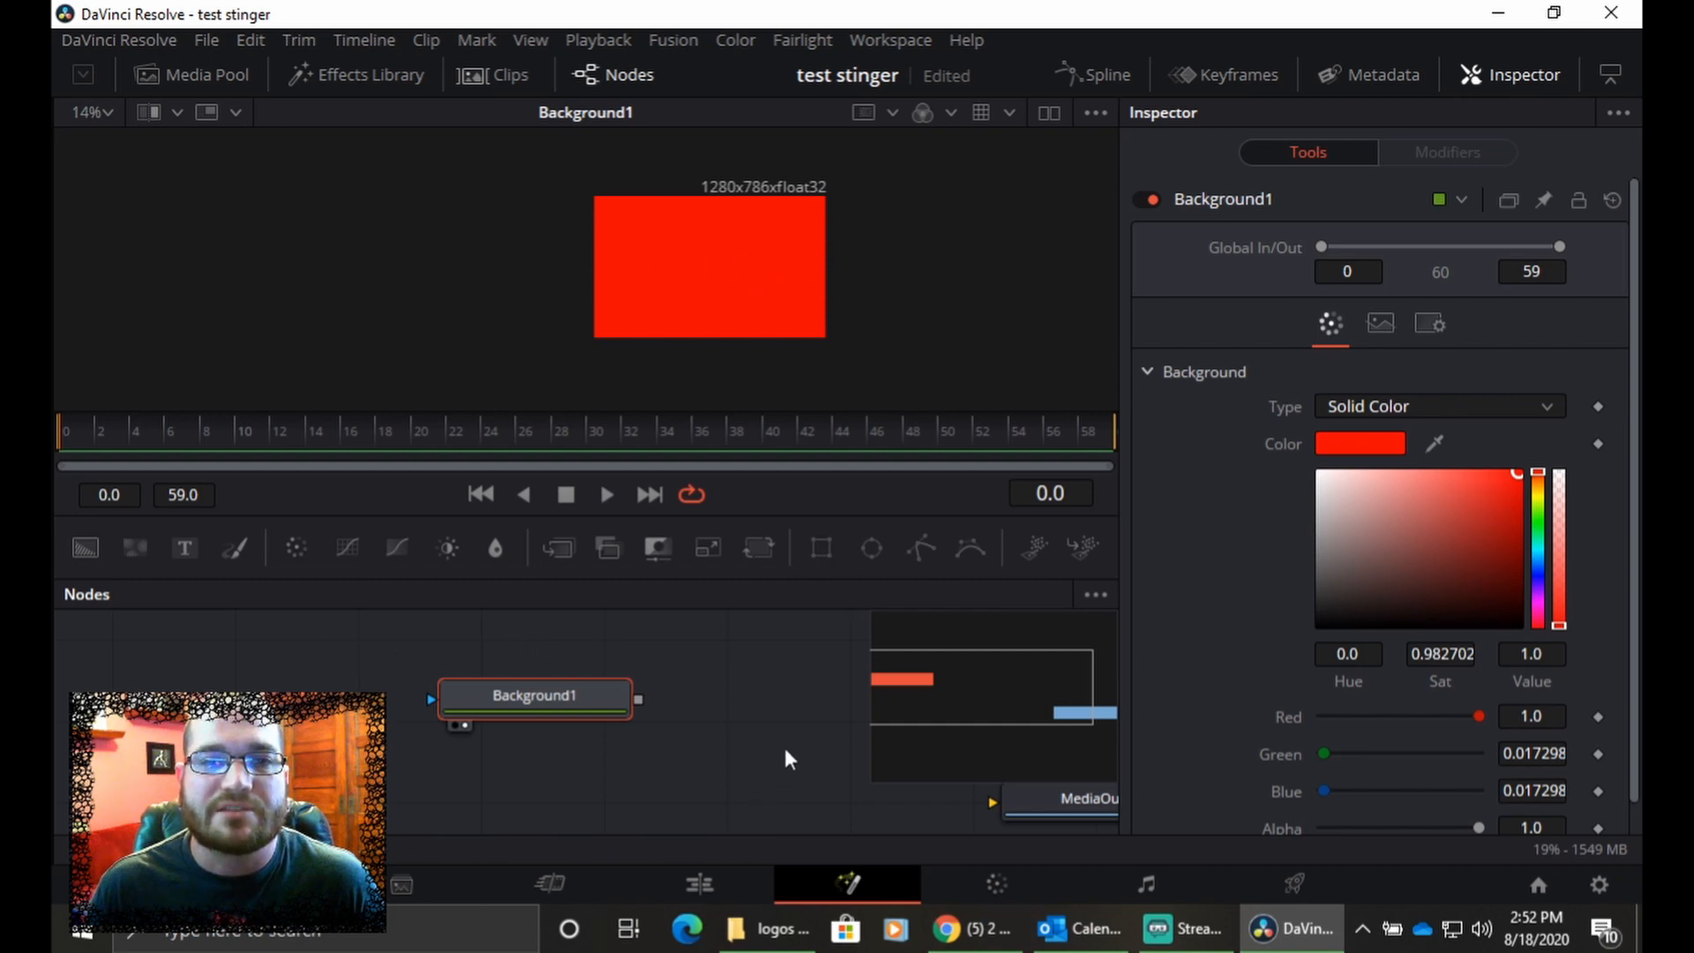
- Add a second Background node and align it directly below the red Background1 node
drag(526, 697, 533, 674)
drag(86, 548, 582, 764)
drag(387, 768, 390, 766)
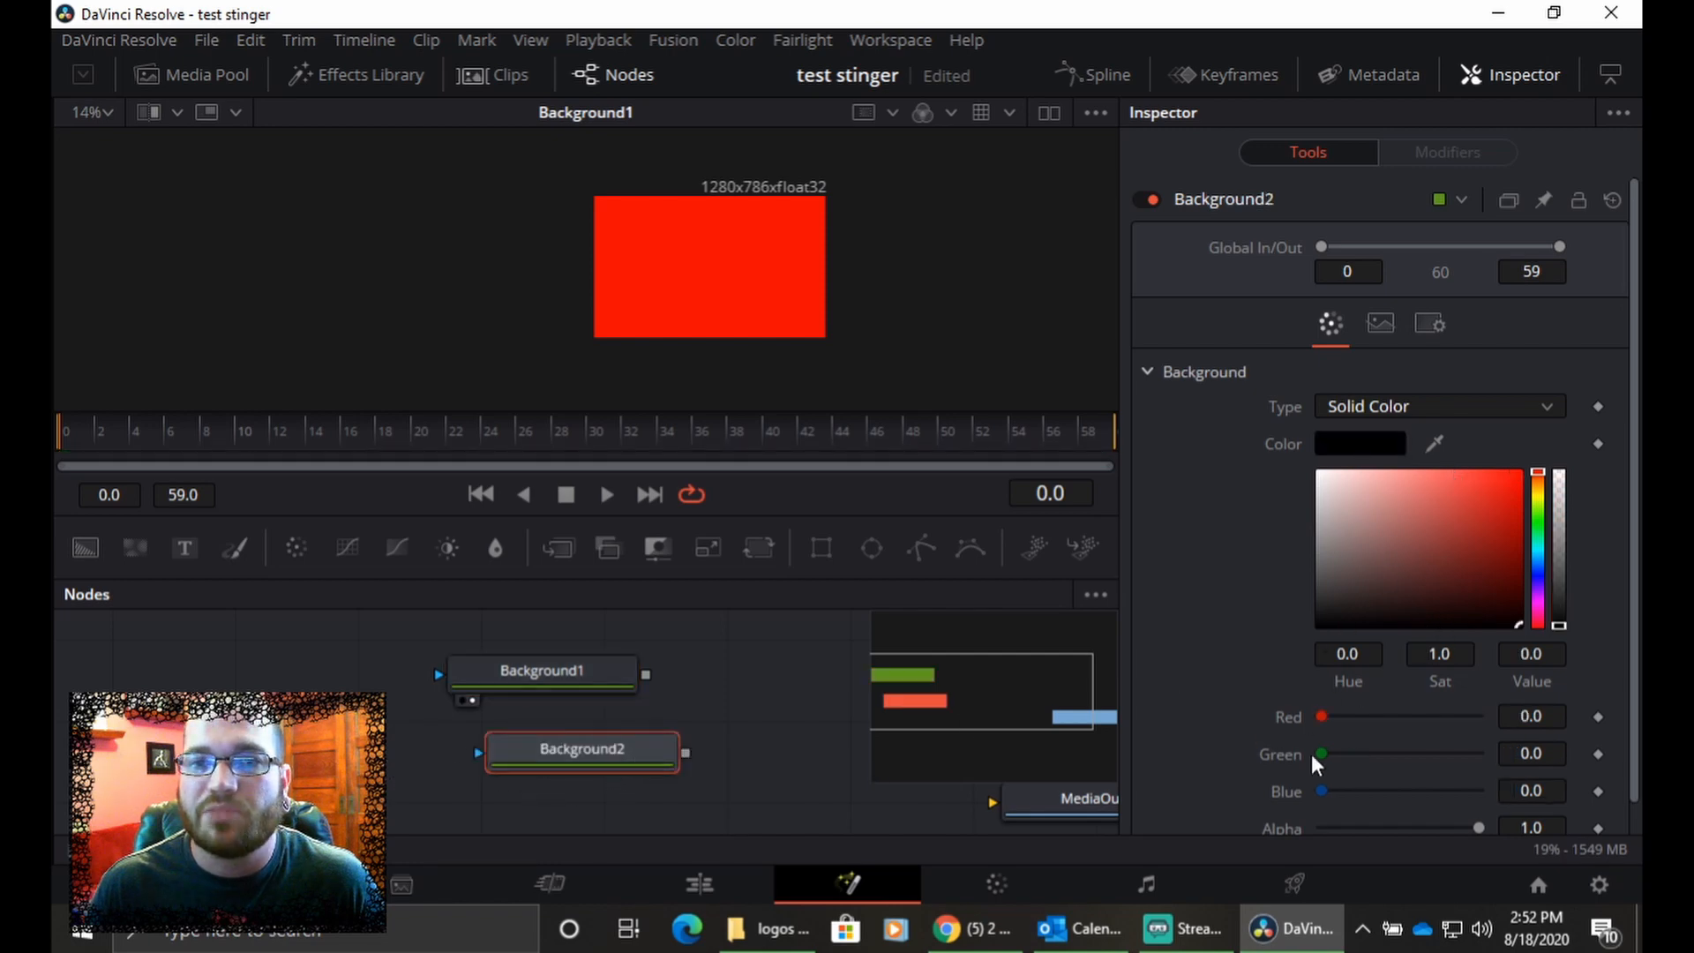
drag(590, 768, 552, 783)
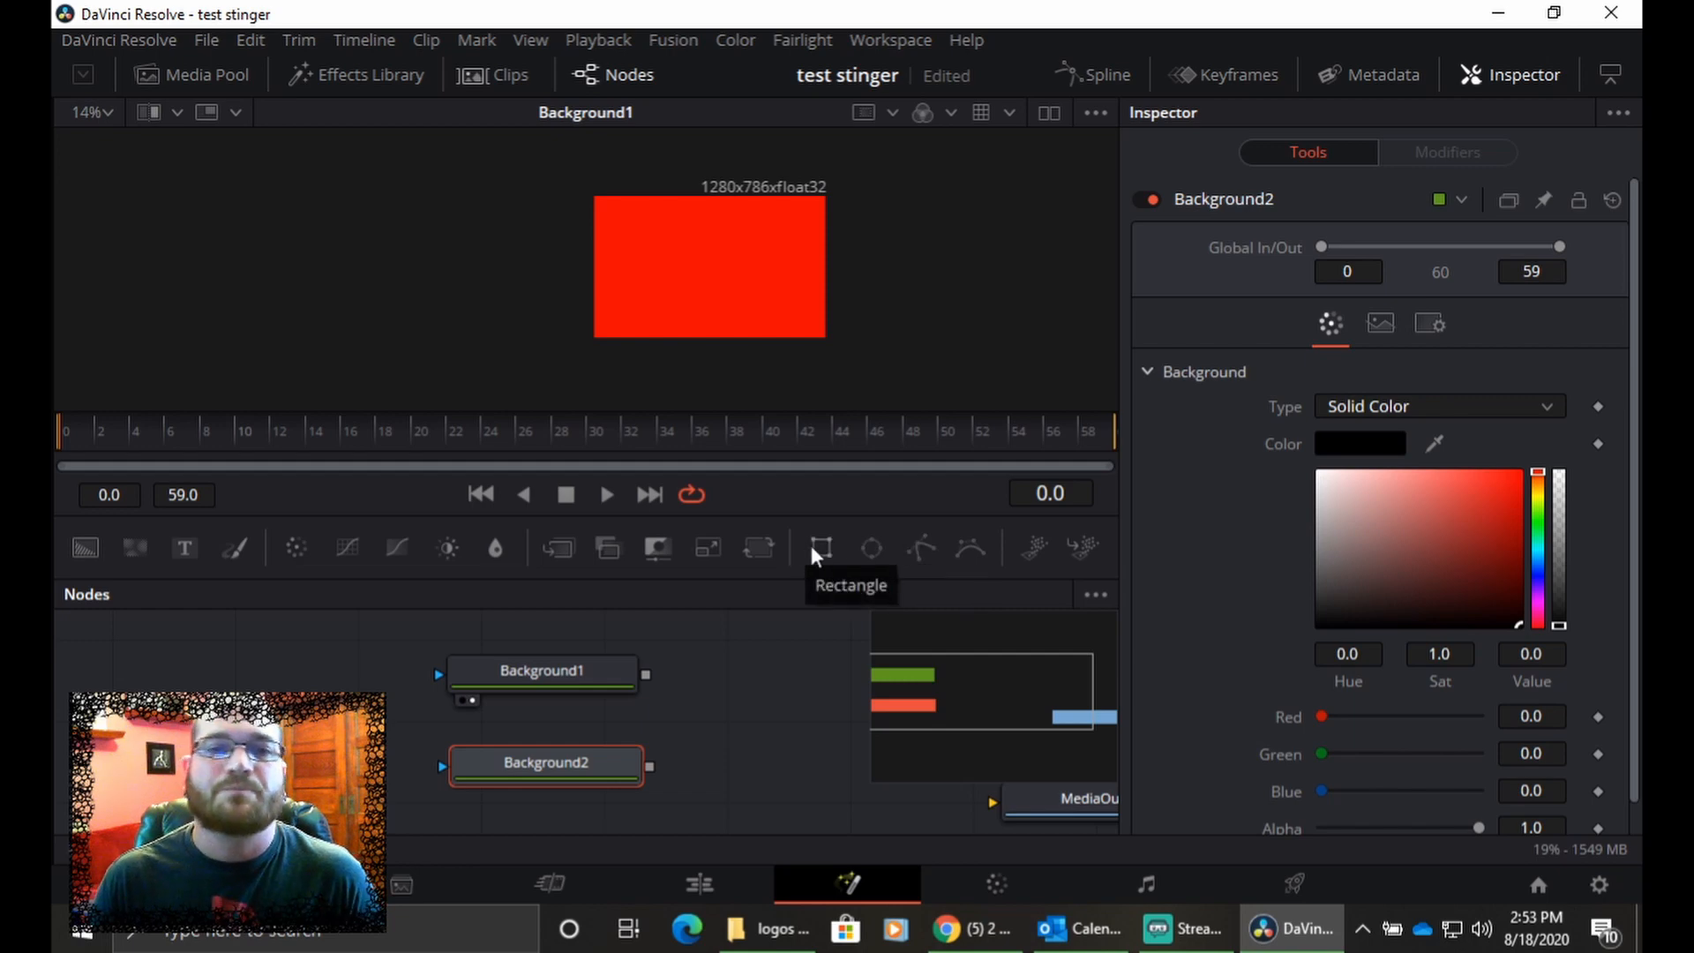
- Add two Rectangle mask nodes and connect Rectangle1 to Background1 and Rectangle2 to Background2
drag(820, 562, 219, 686)
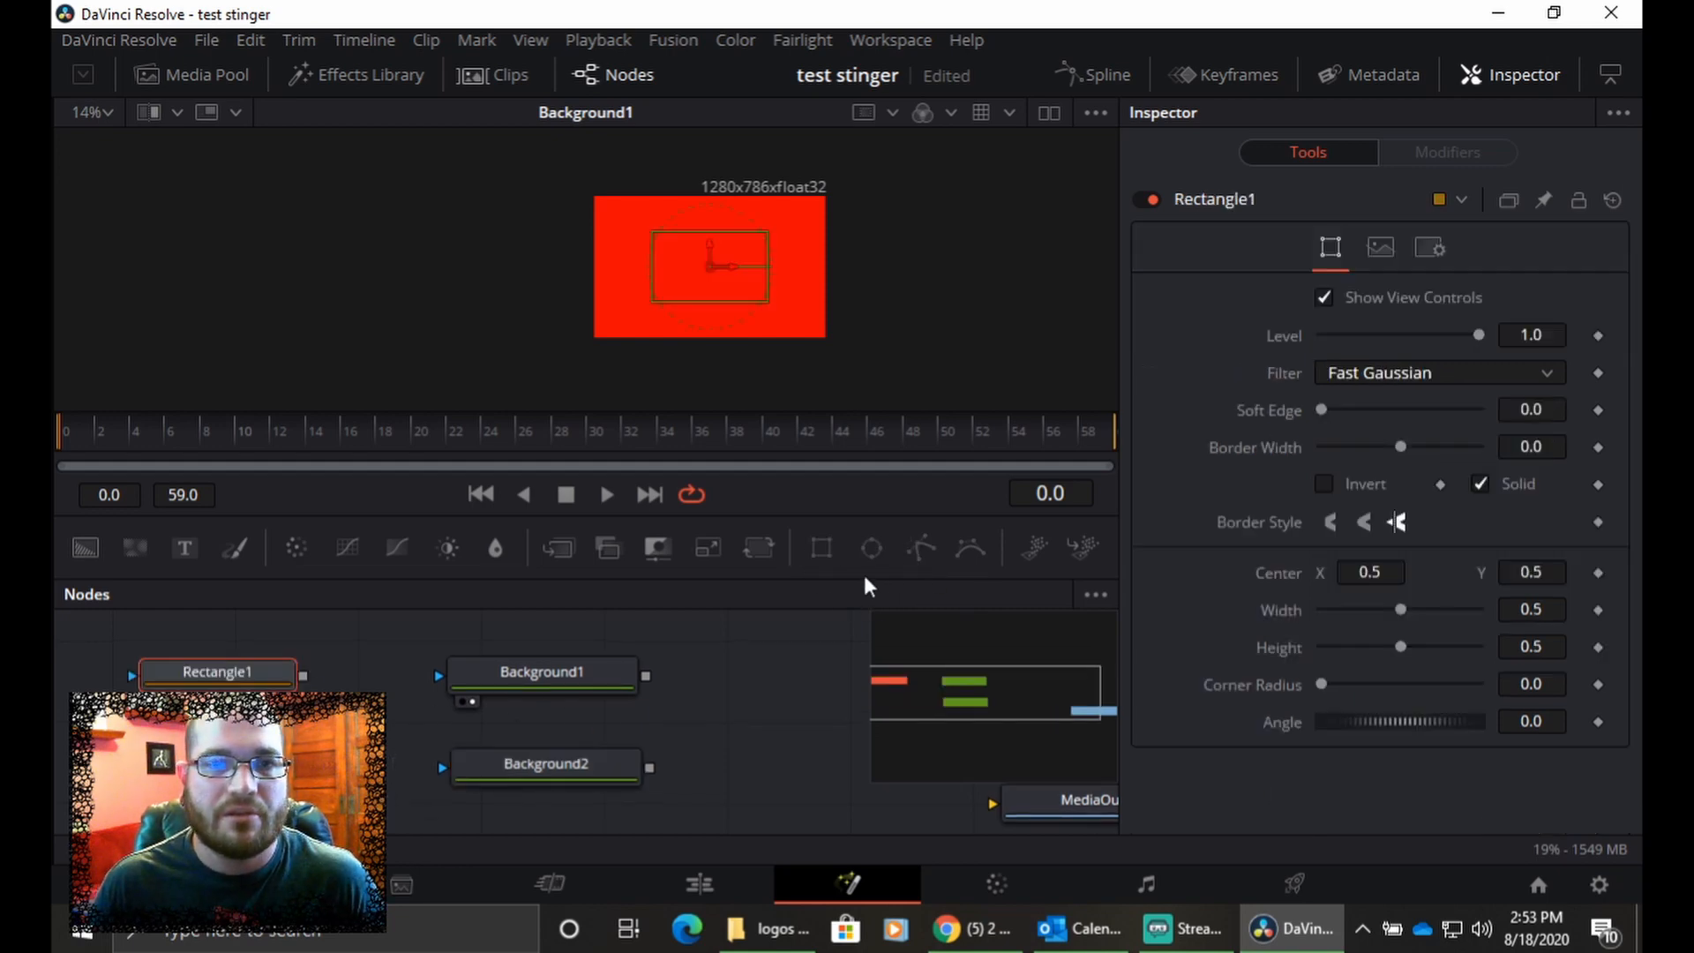
drag(820, 569, 230, 763)
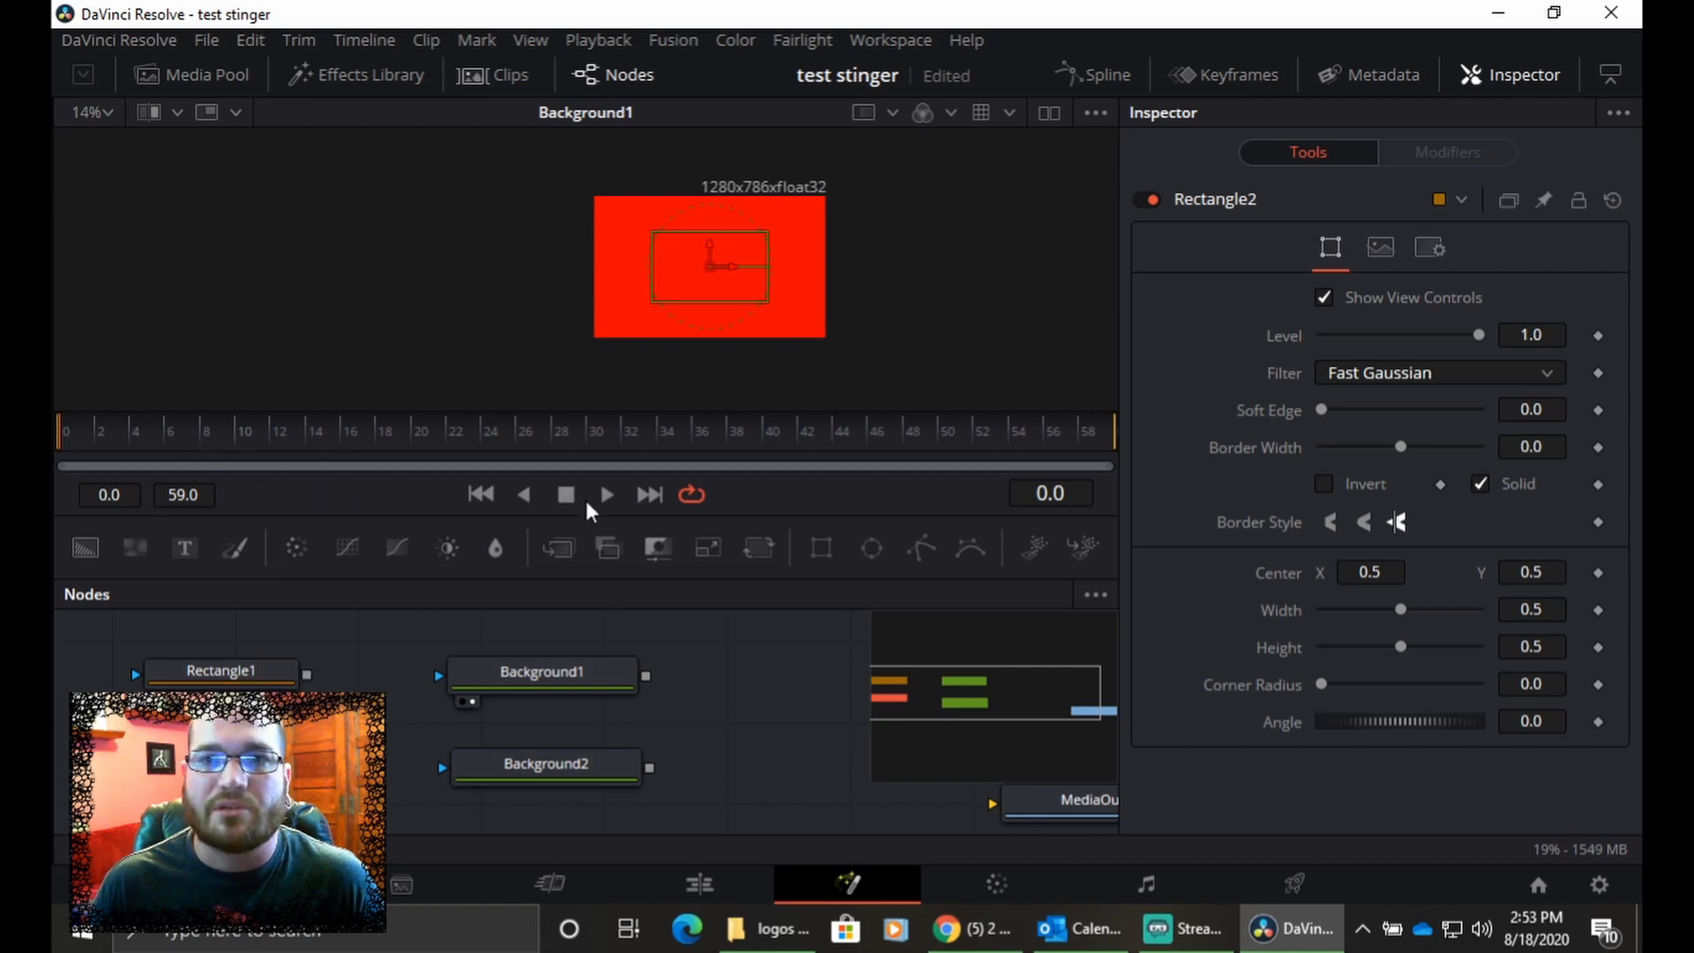
drag(308, 676, 439, 675)
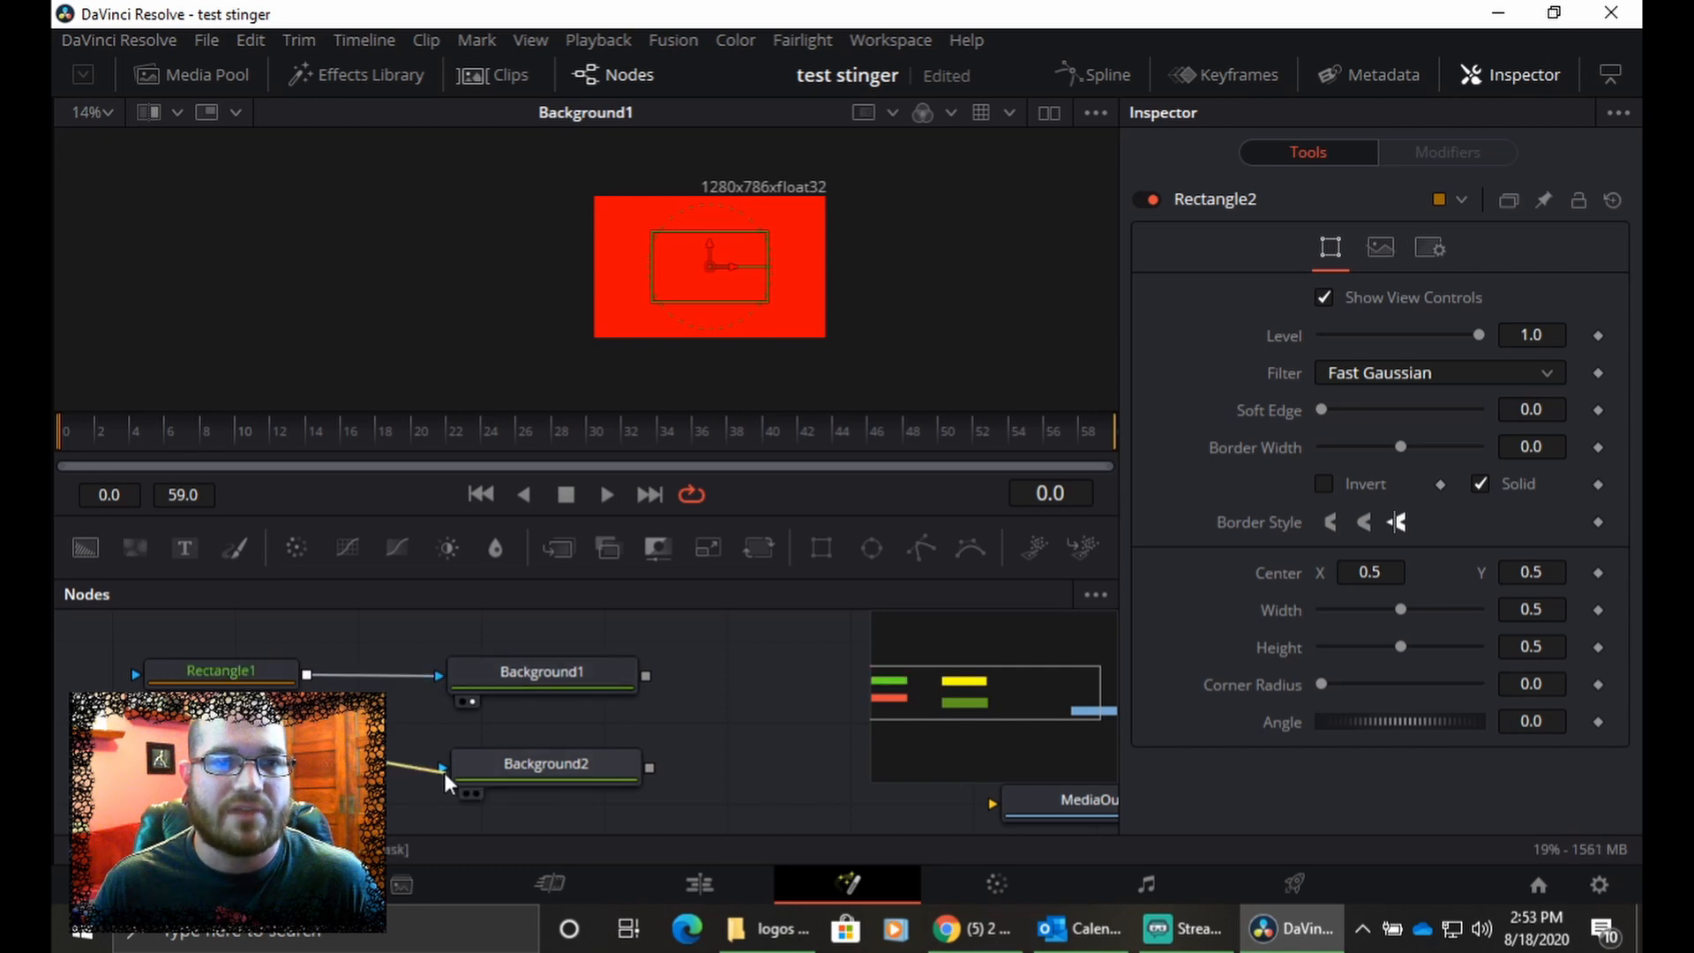
- Enlarge the Rectangle1 mask to about 1.49 wide and 2.18 high and rotate it to about -69.6 degrees
click(222, 671)
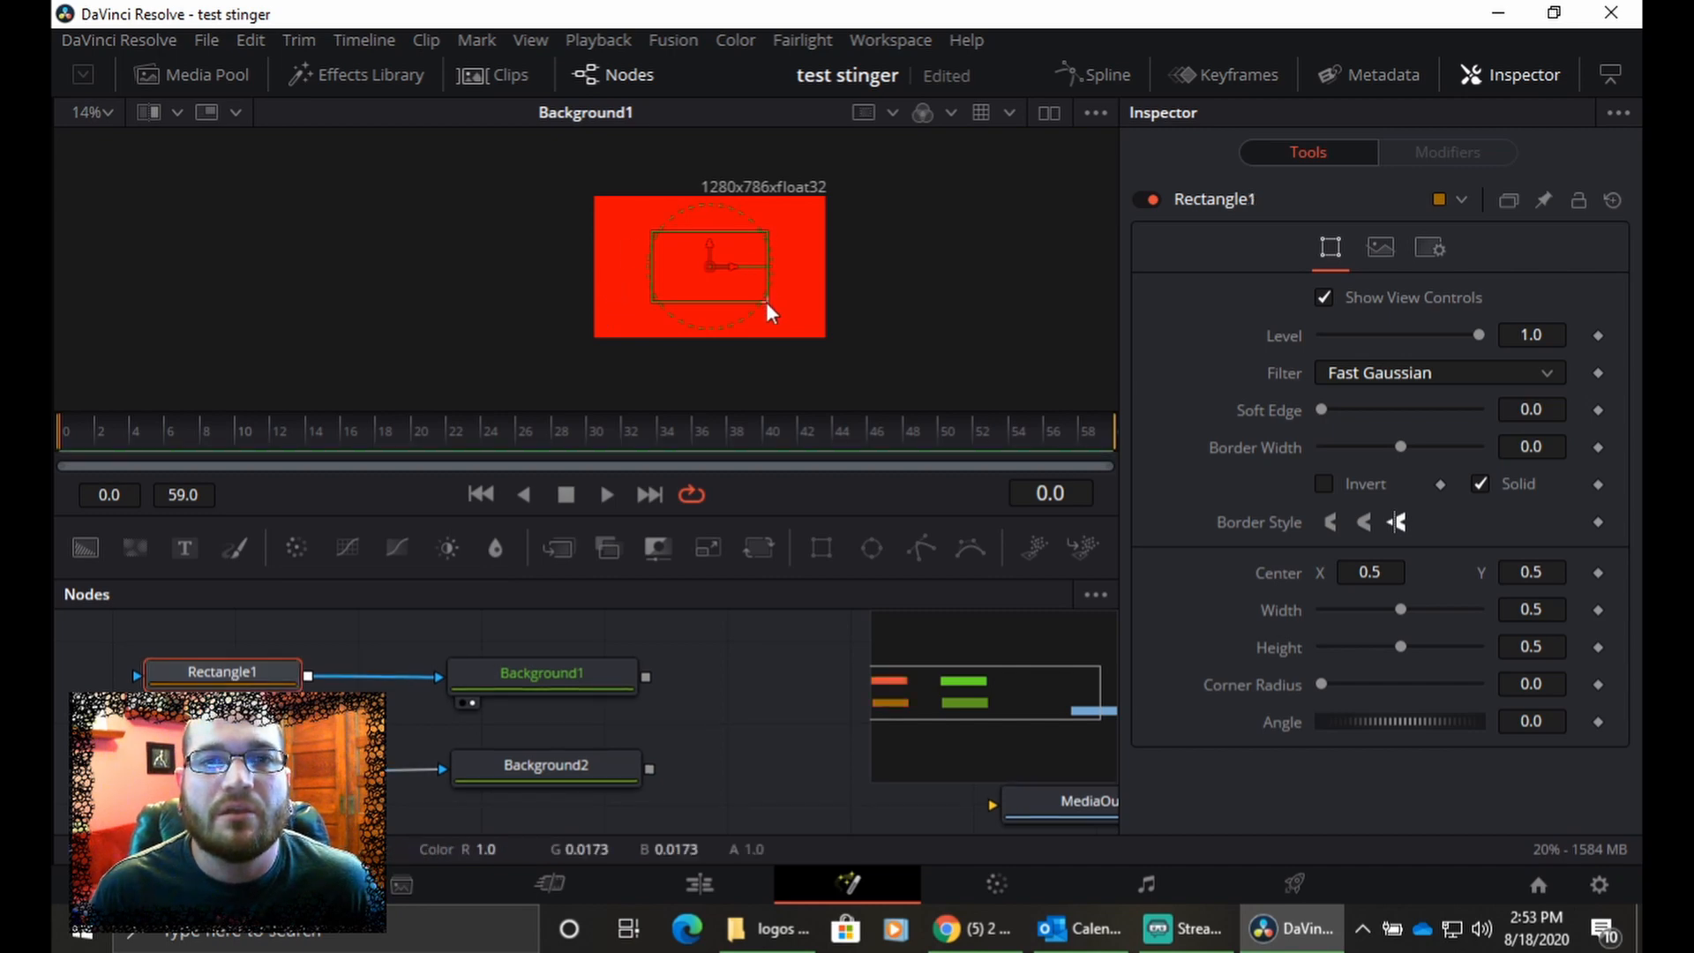
drag(766, 302, 837, 348)
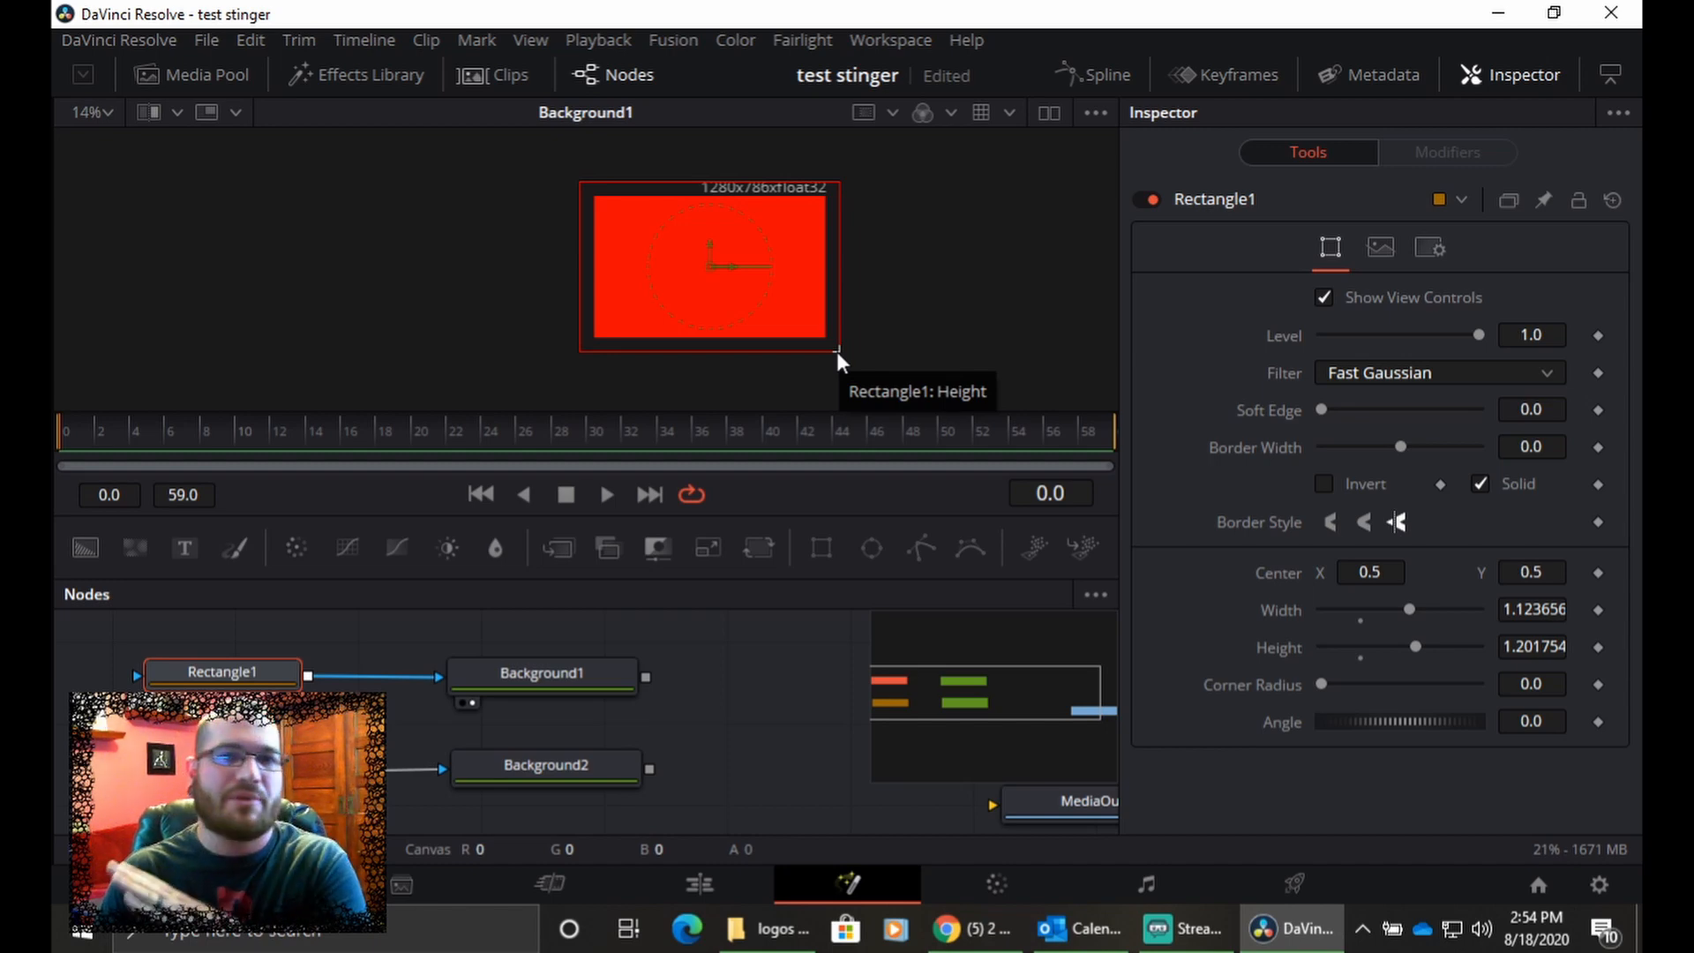
drag(837, 351, 881, 390)
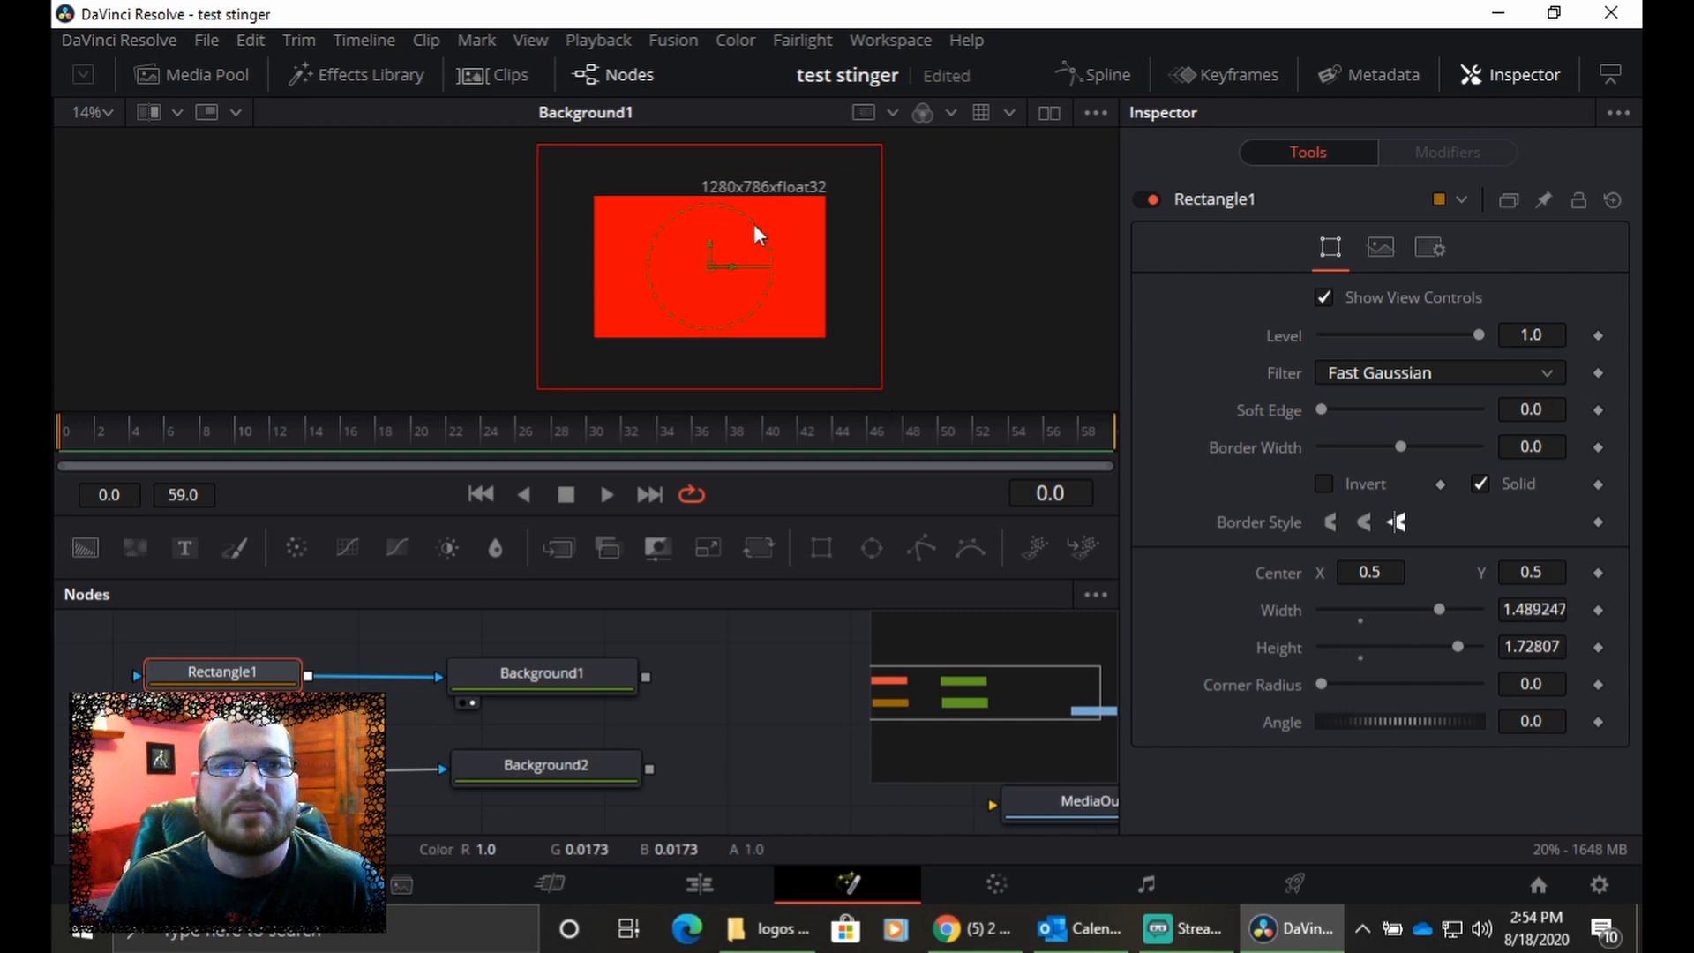
drag(761, 231, 776, 311)
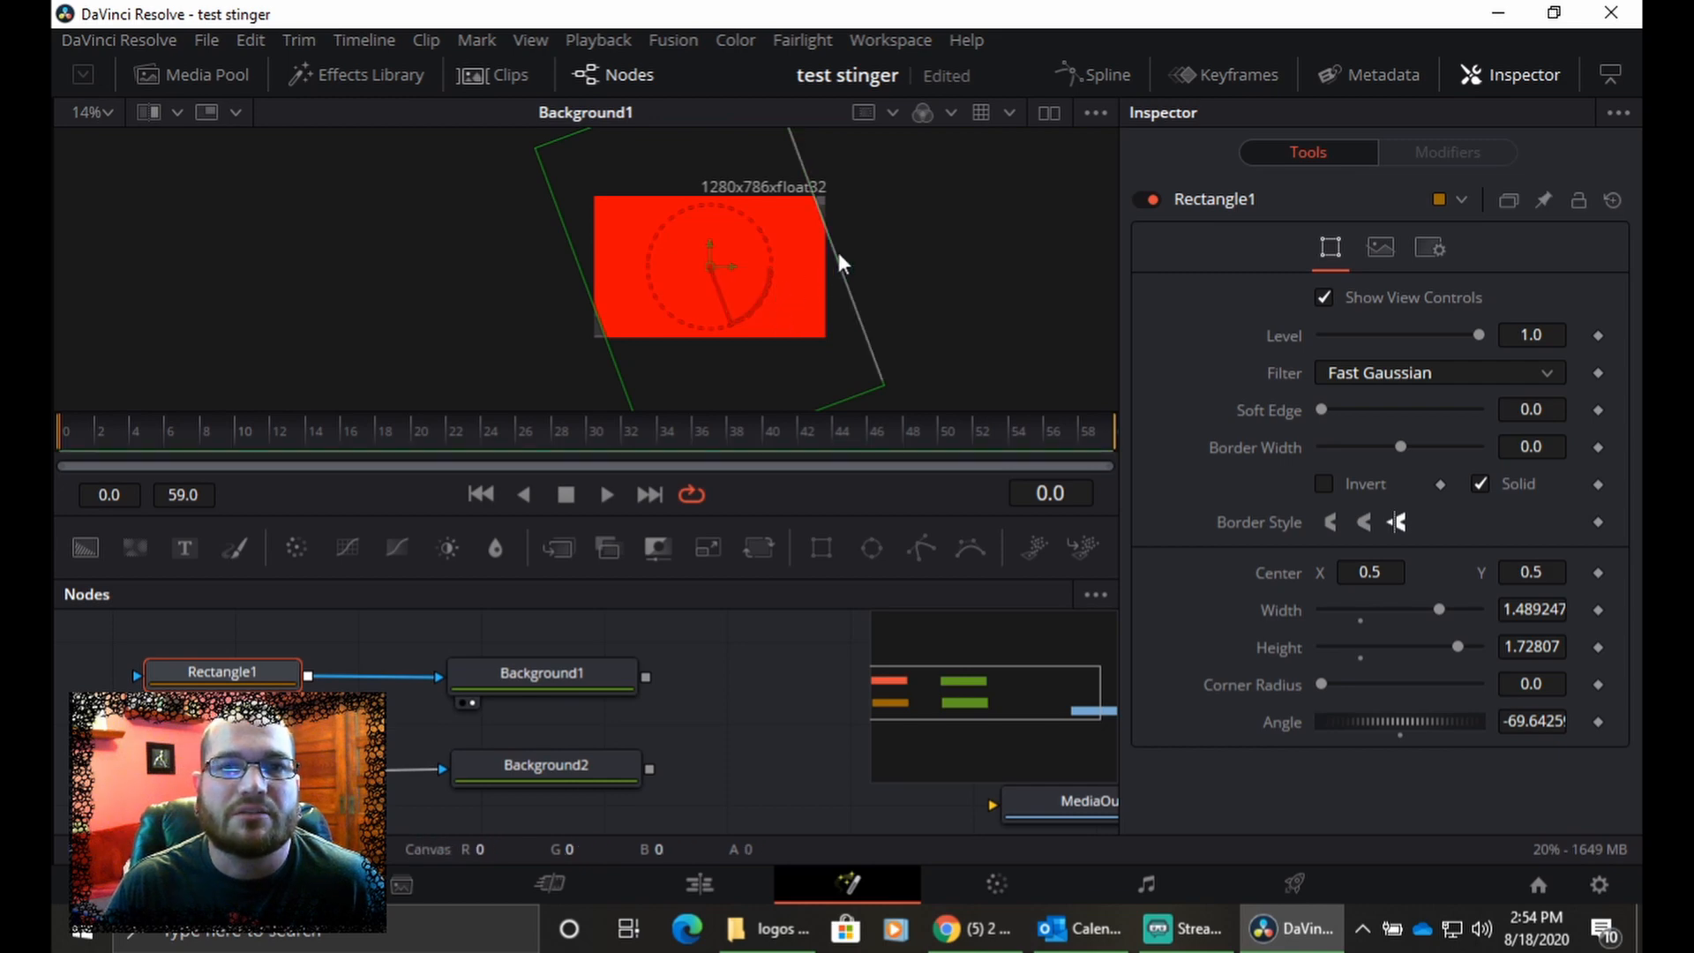
drag(836, 247, 872, 252)
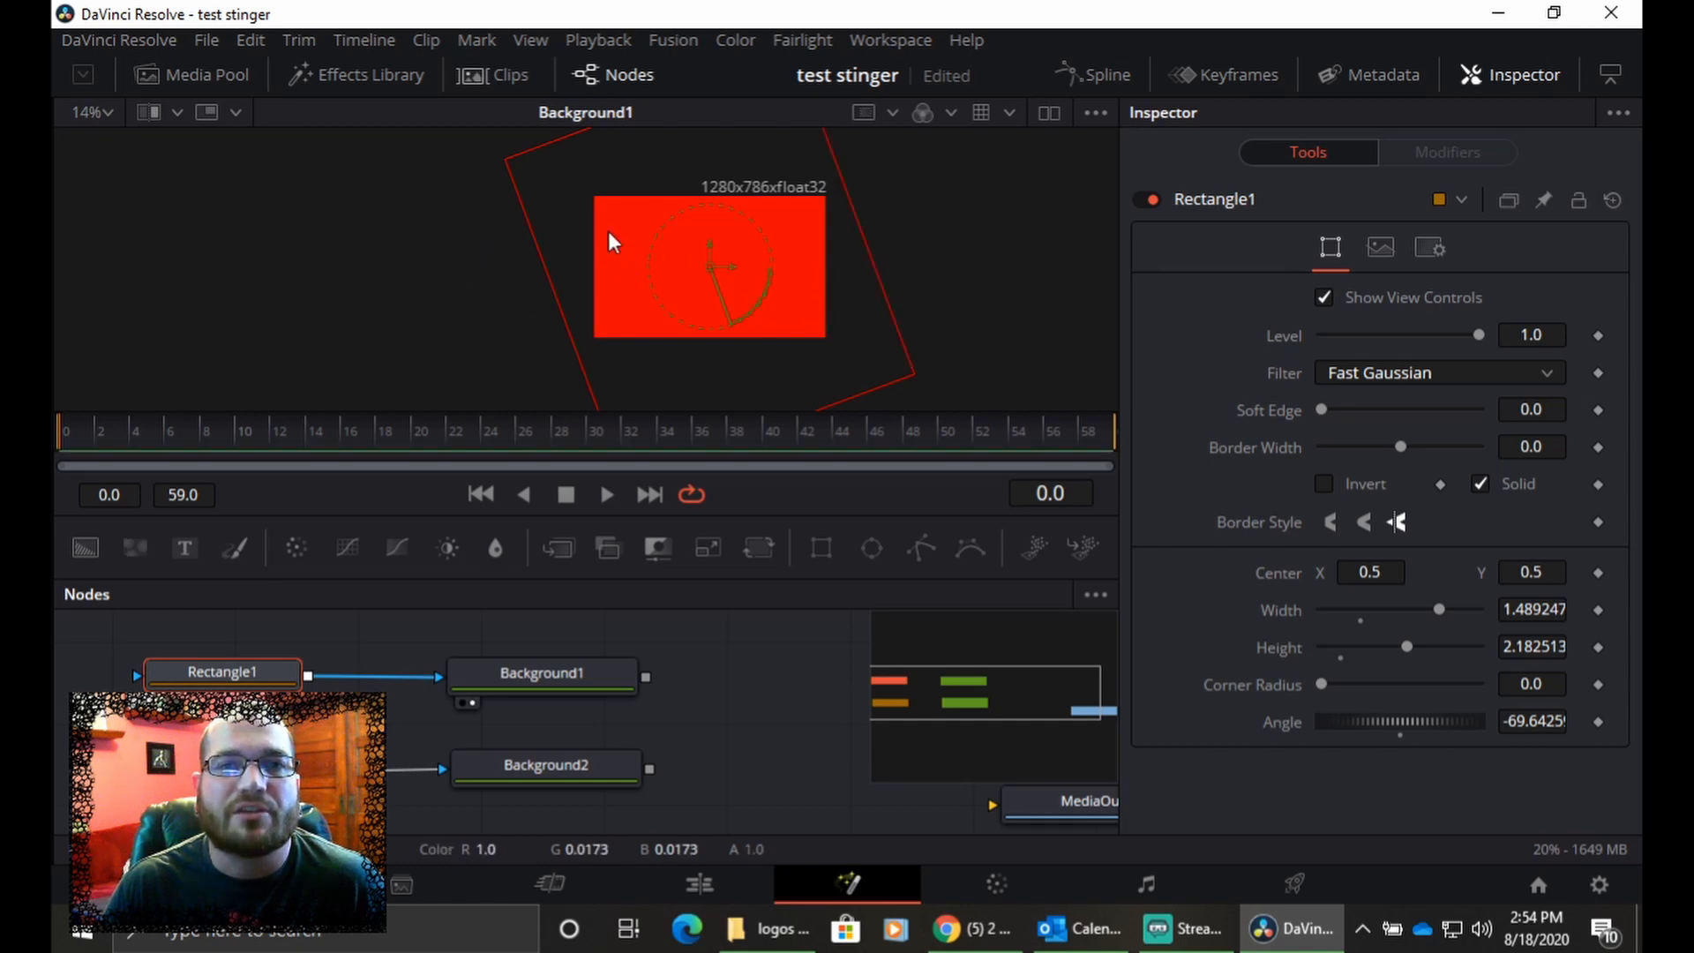
mouse_move(726, 268)
mouse_down()
mouse_move(872, 269)
mouse_move(526, 278)
mouse_move(1006, 250)
mouse_move(727, 272)
mouse_up()
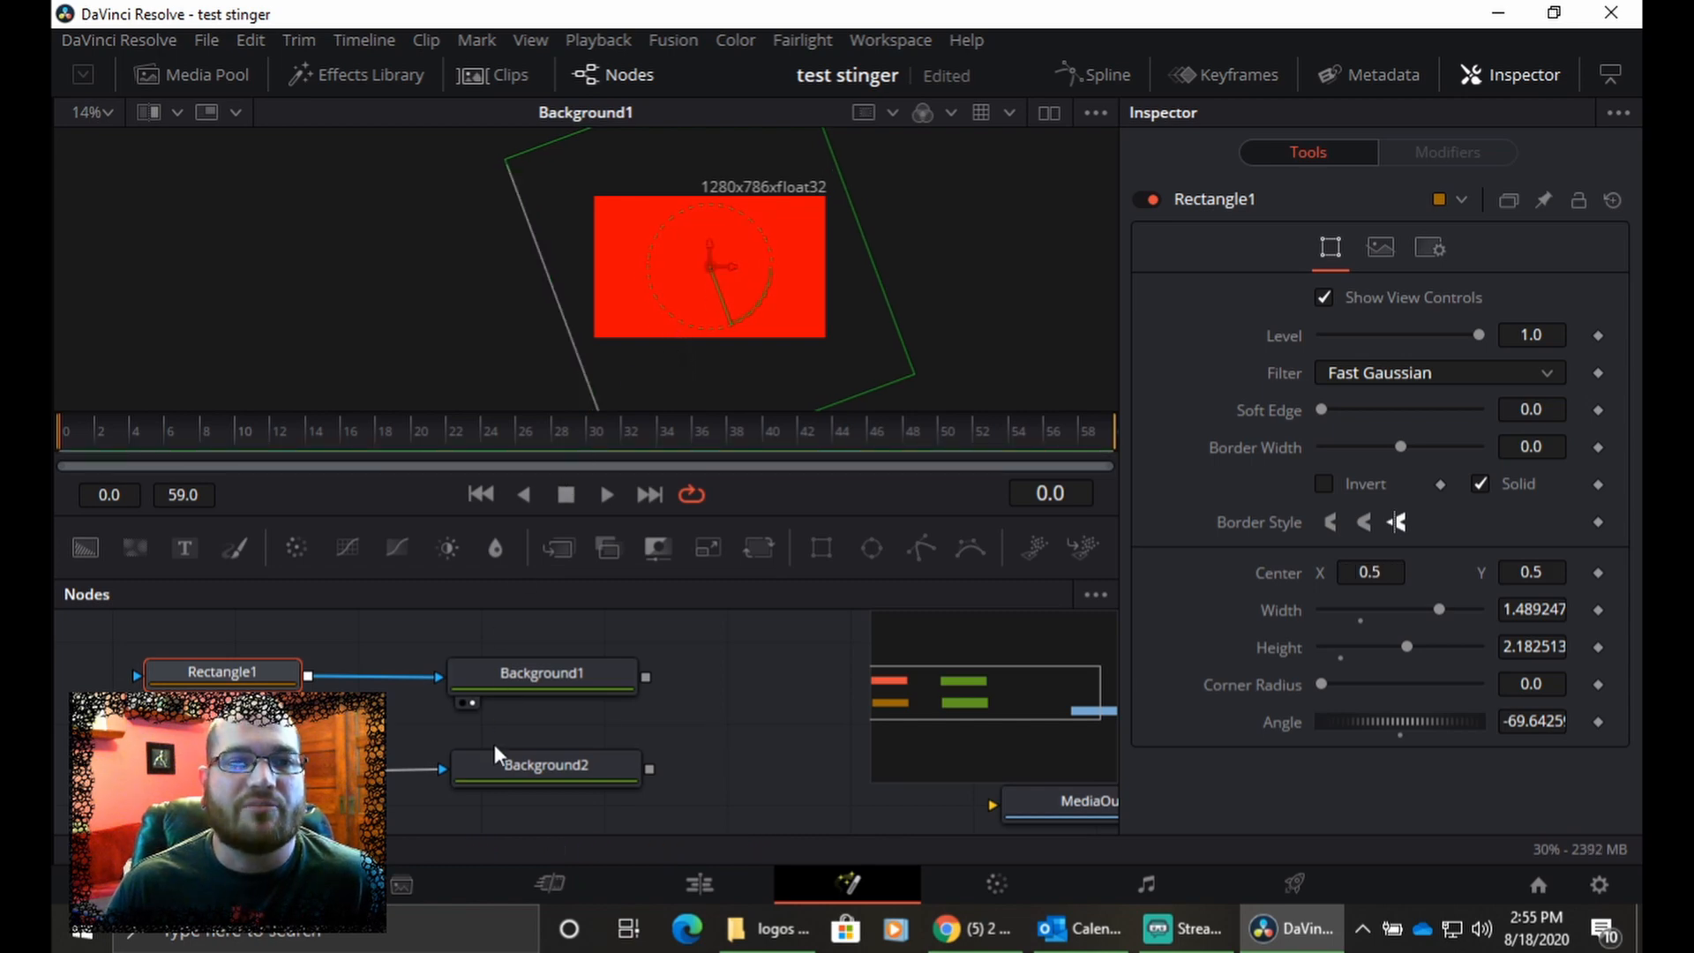
- Display Background2 and shape the Rectangle2 mask to about 1.62 wide and 2.10 high, rotated to about 69.2 degrees
click(573, 763)
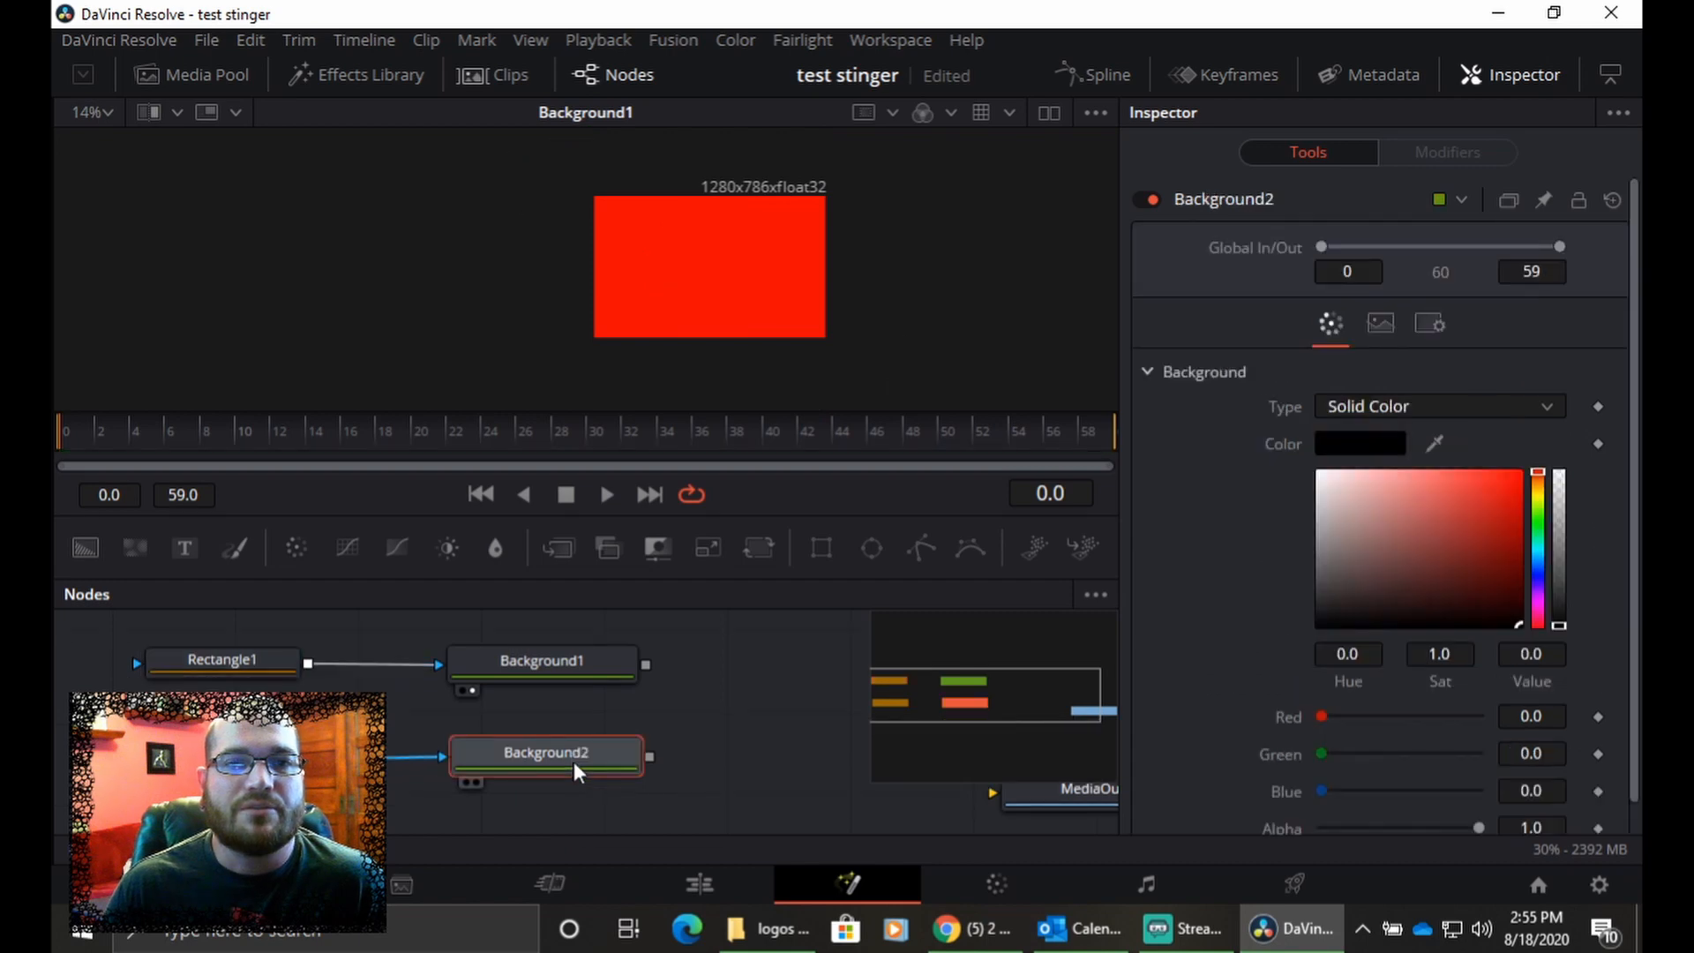
key(1)
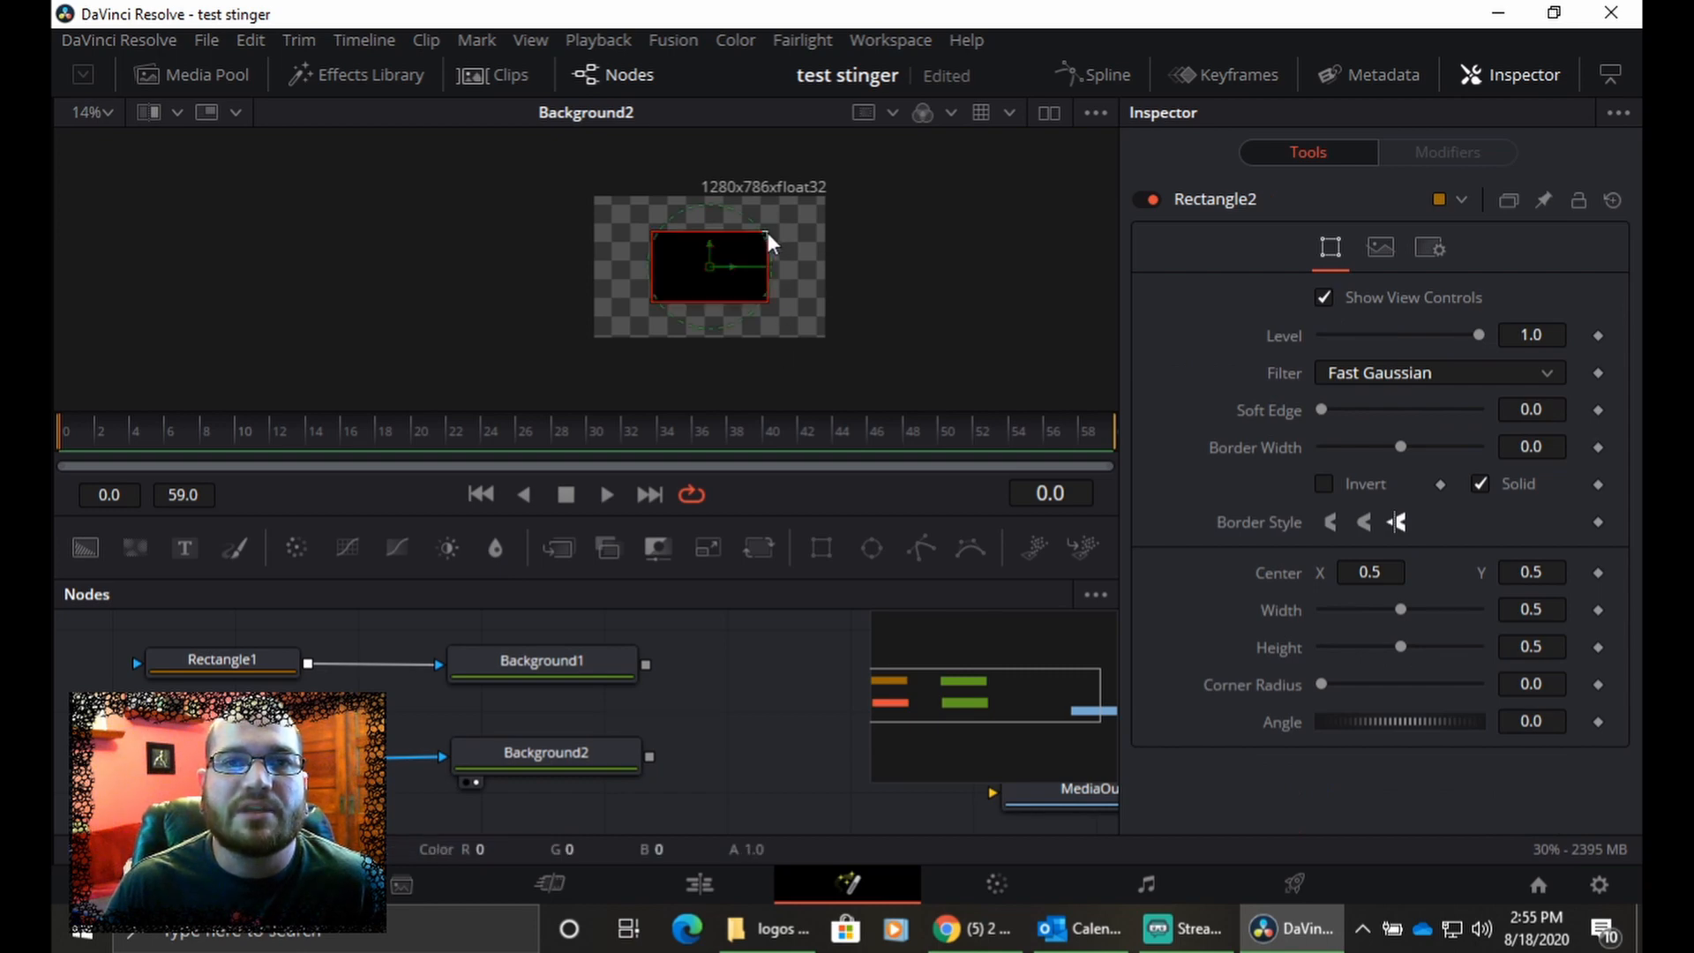
drag(765, 227, 898, 132)
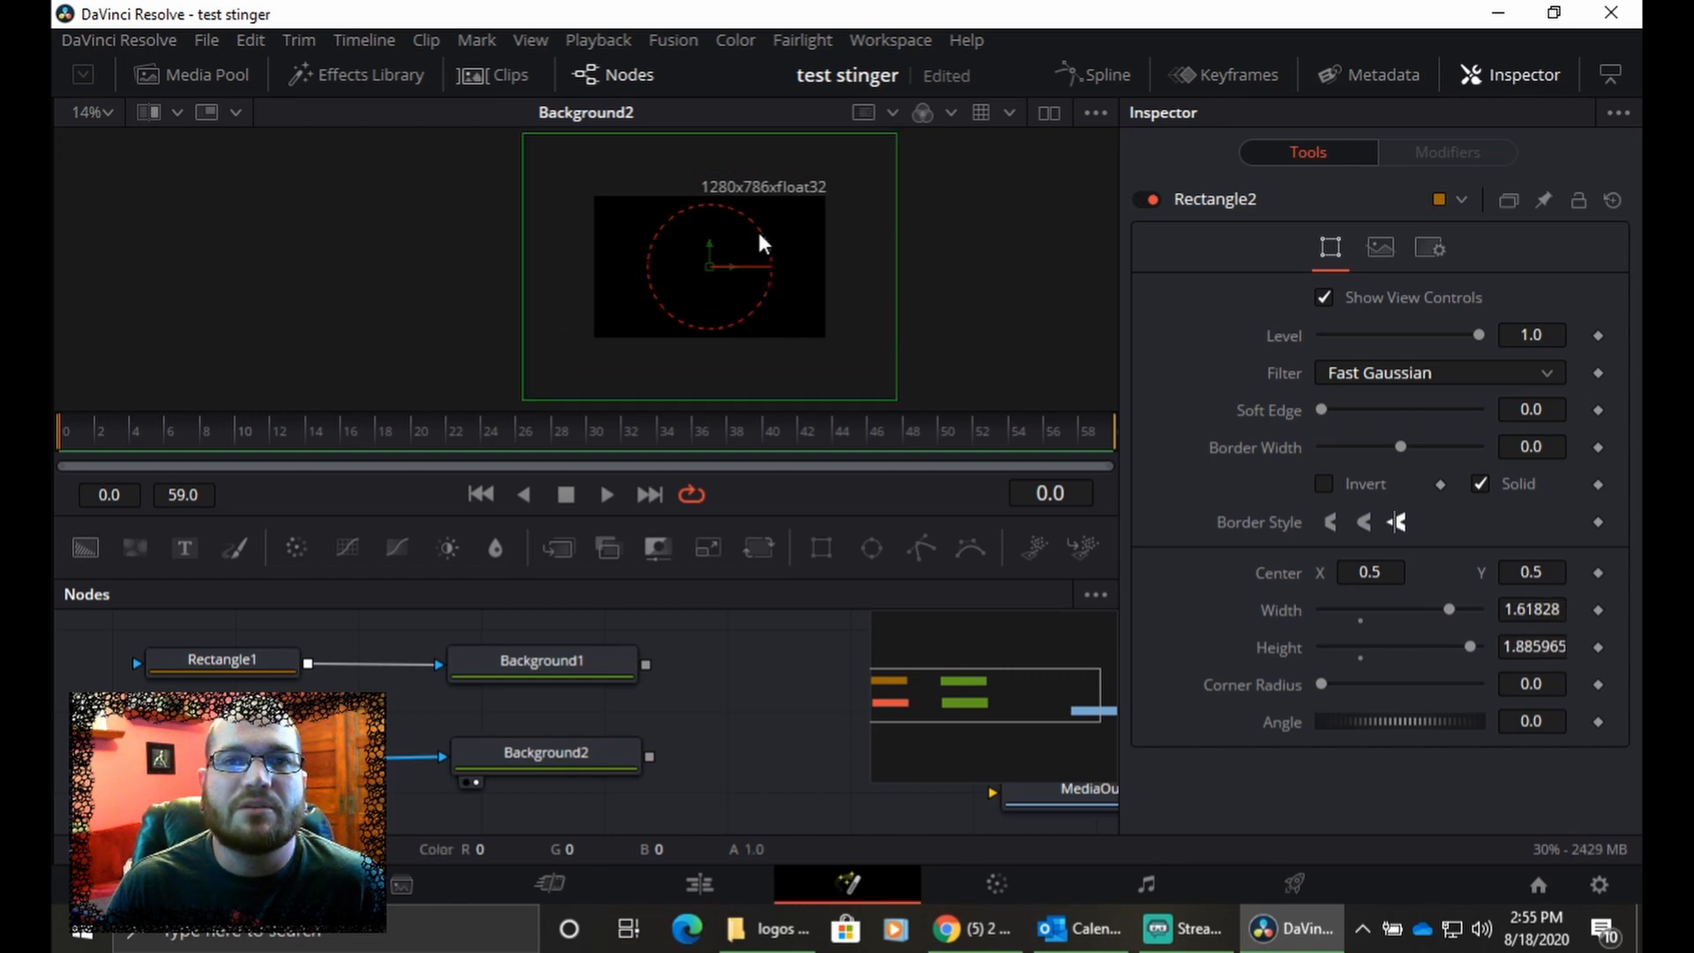
drag(757, 229, 677, 147)
drag(852, 261, 887, 259)
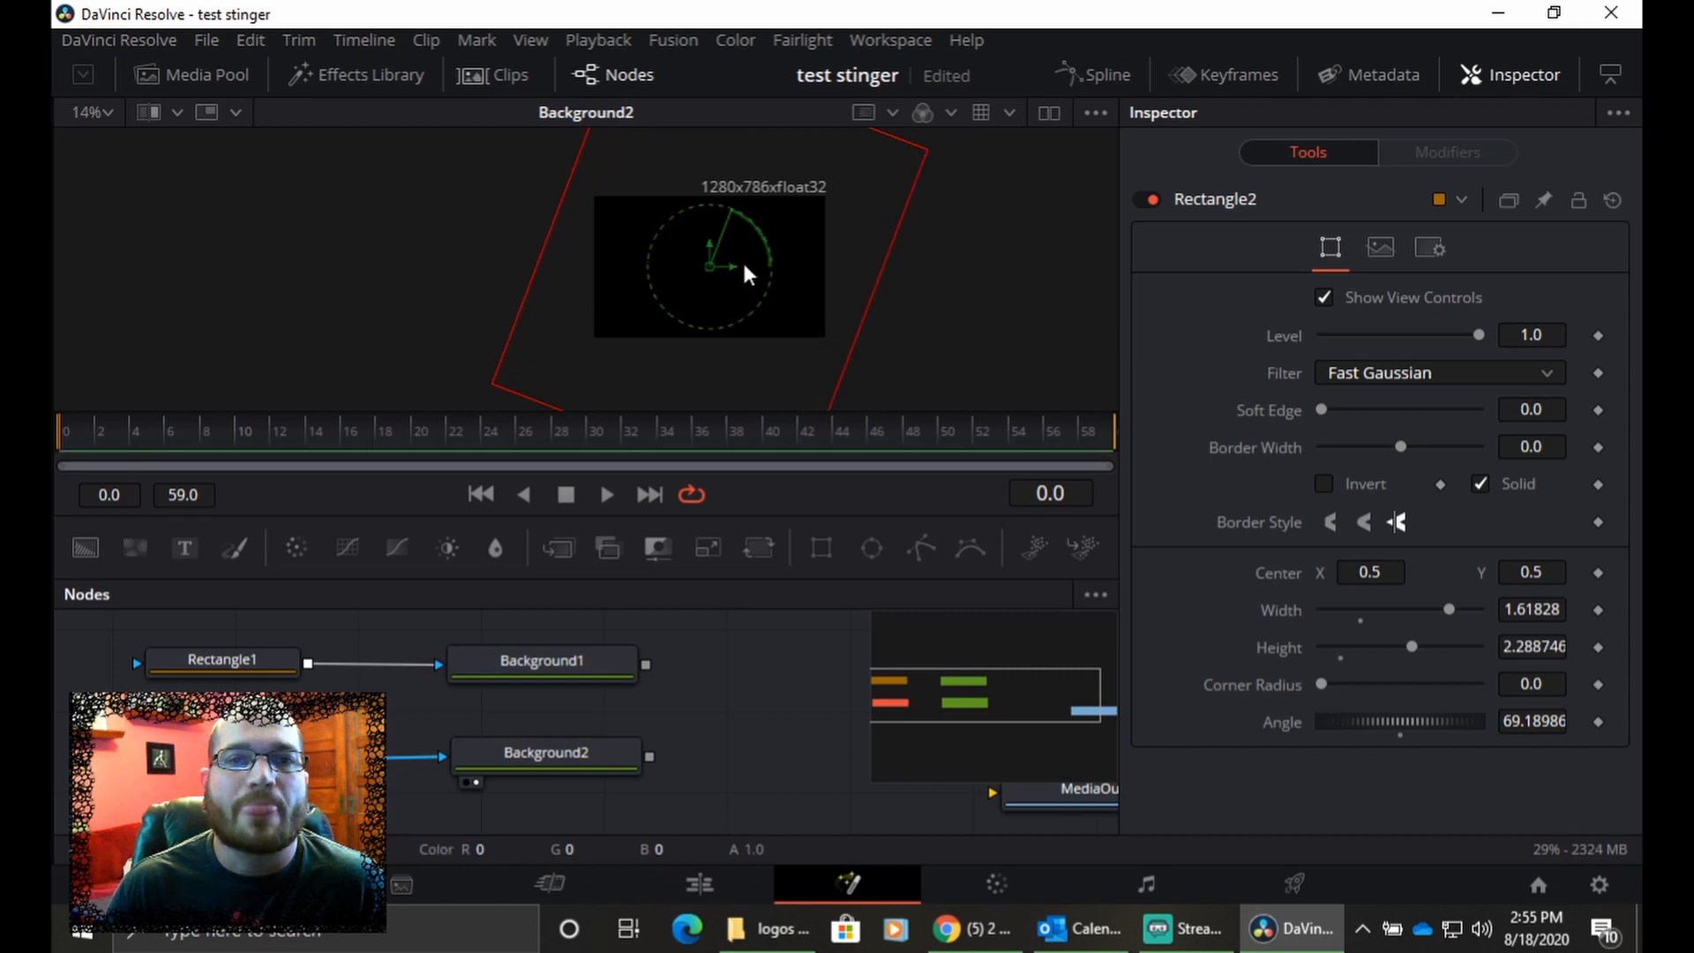
click(266, 662)
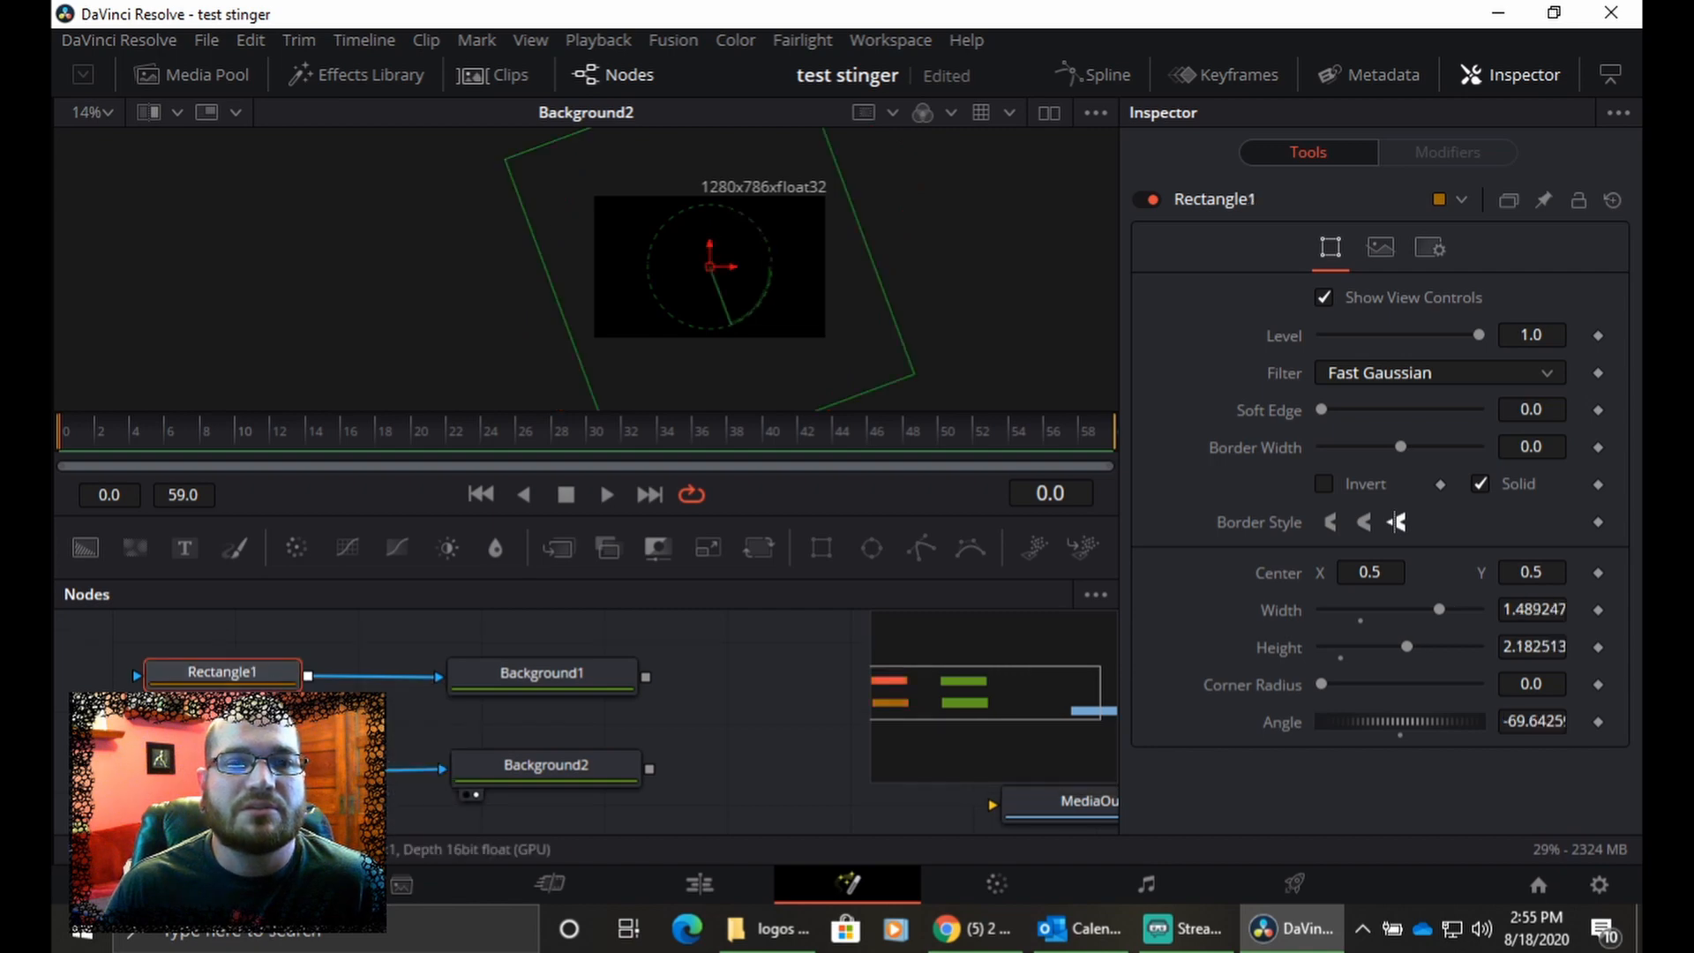
click(799, 414)
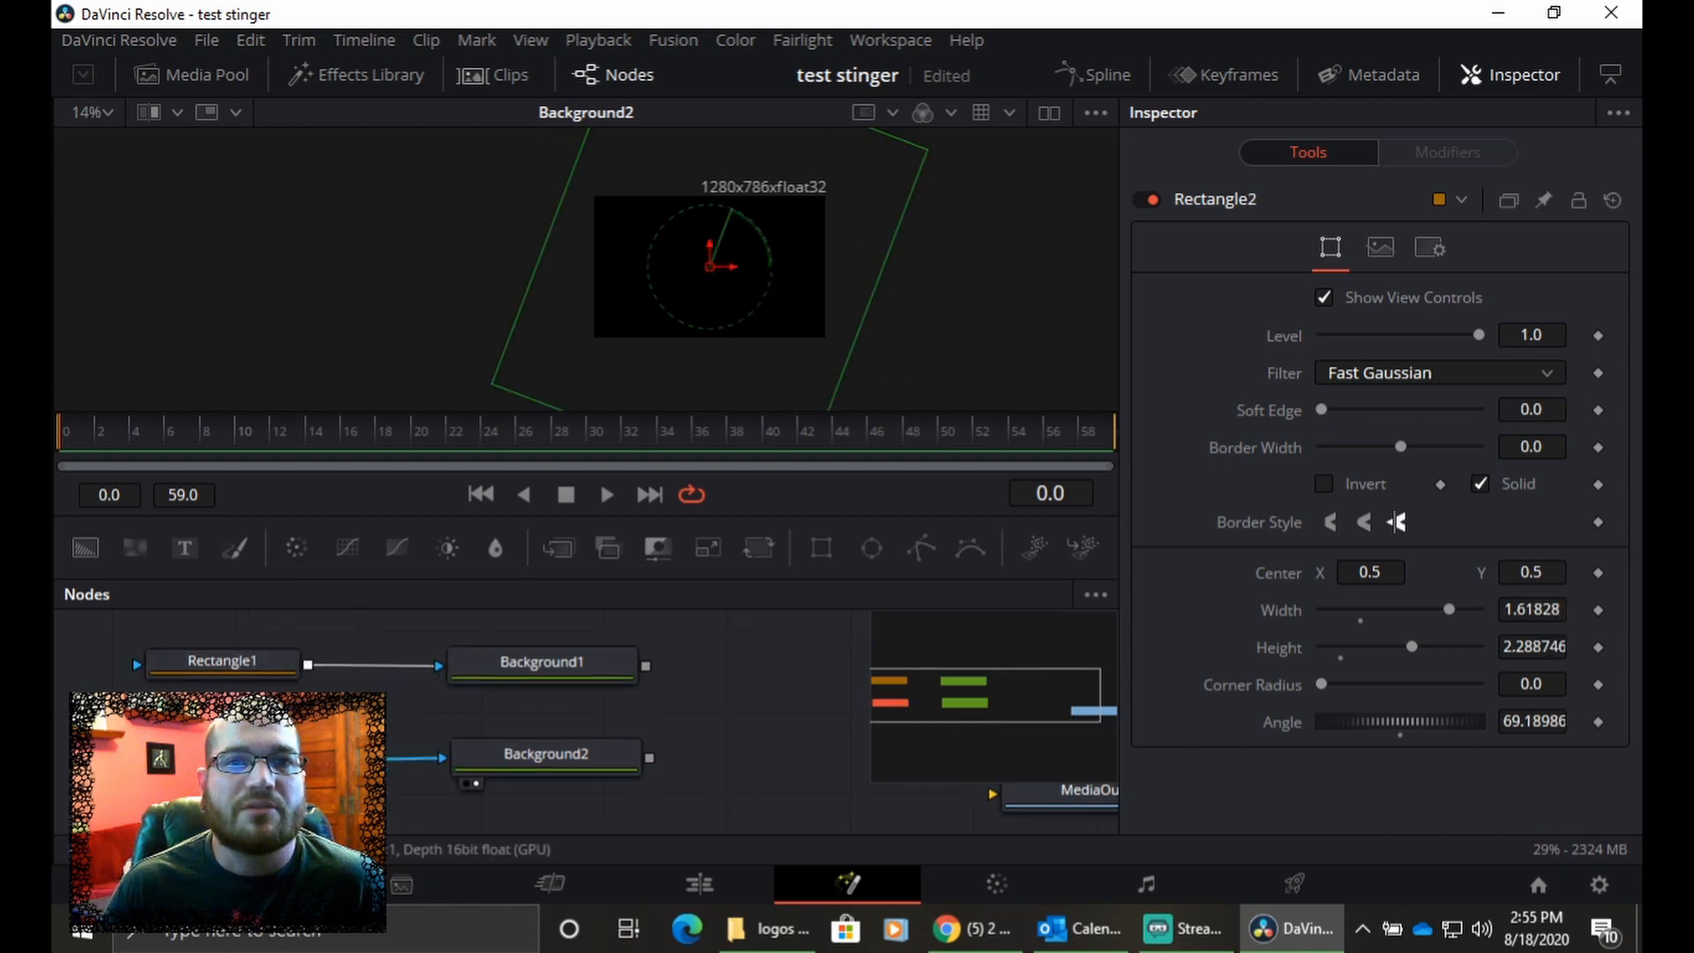
drag(799, 422, 55, 432)
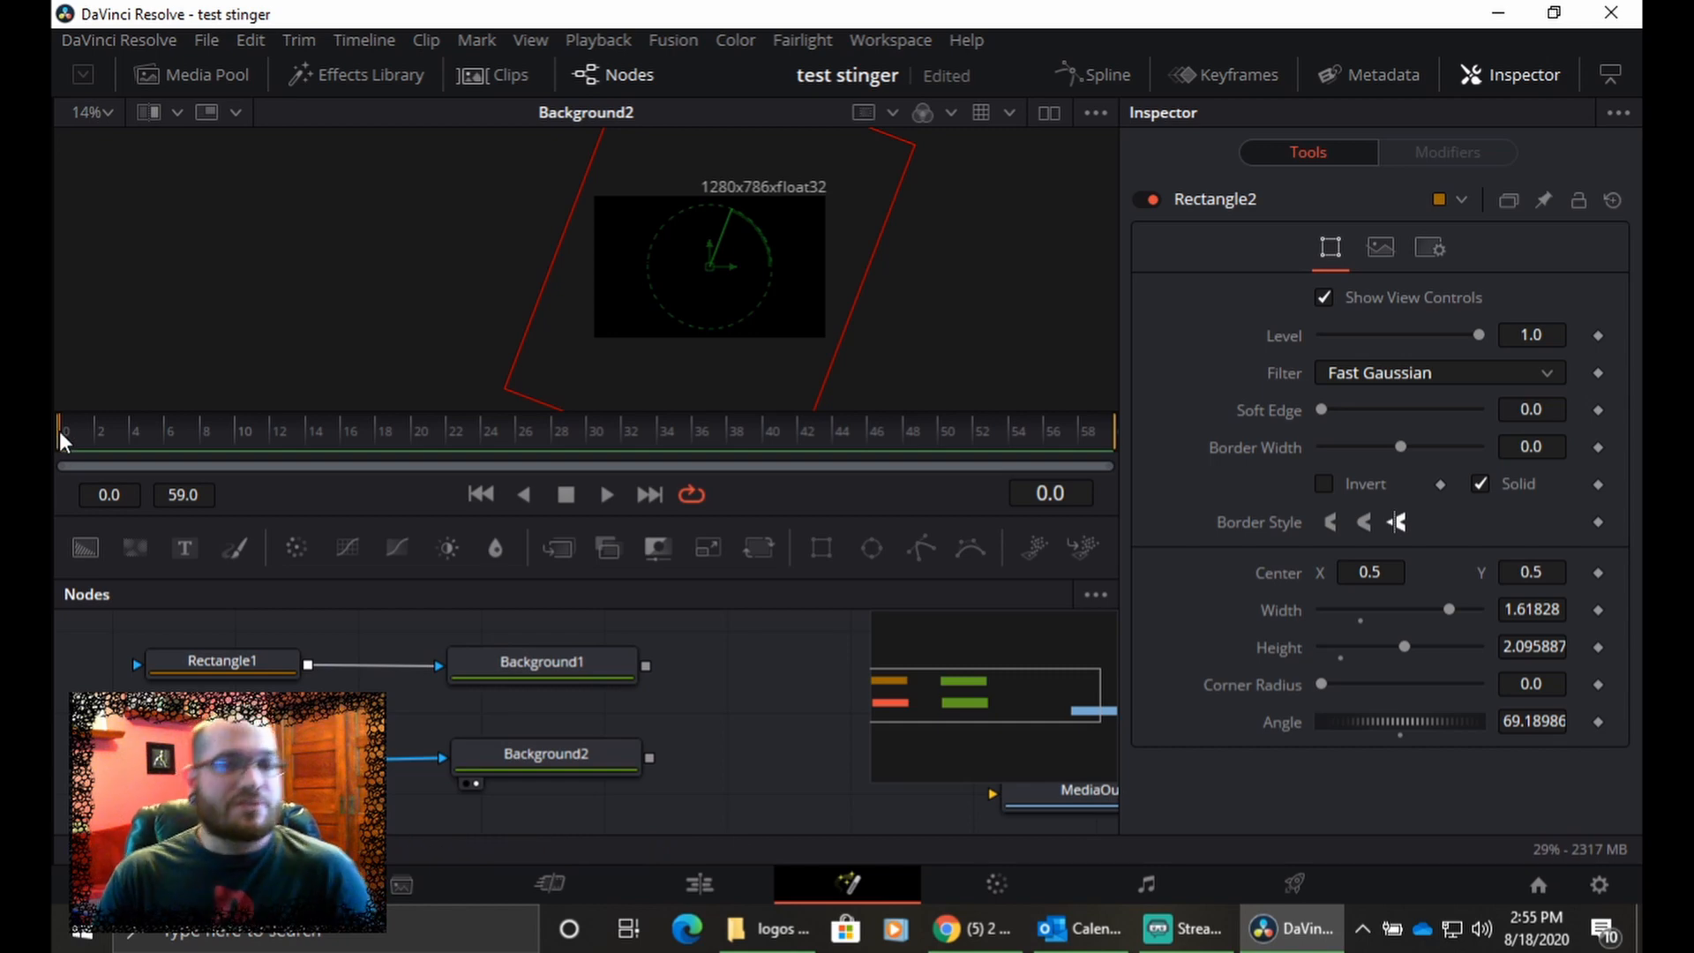
- At frame 2, move the Rectangle1 mask off the image's left side to centre X about -0.87 and keyframe its Center
click(97, 431)
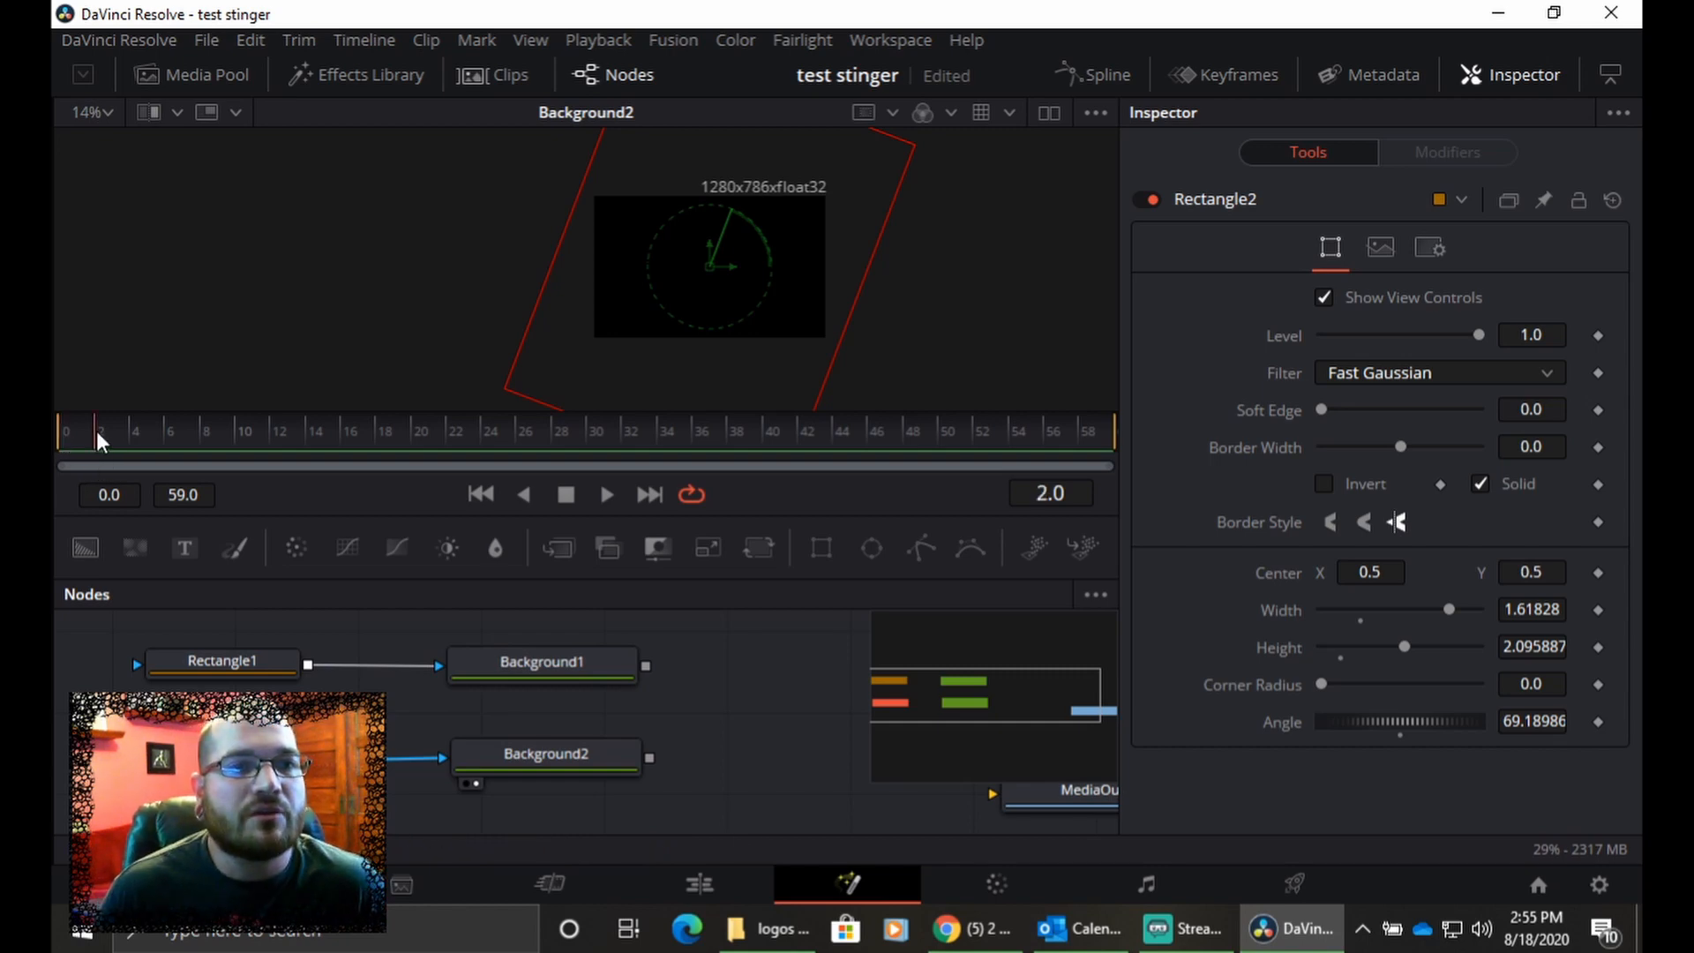
click(215, 665)
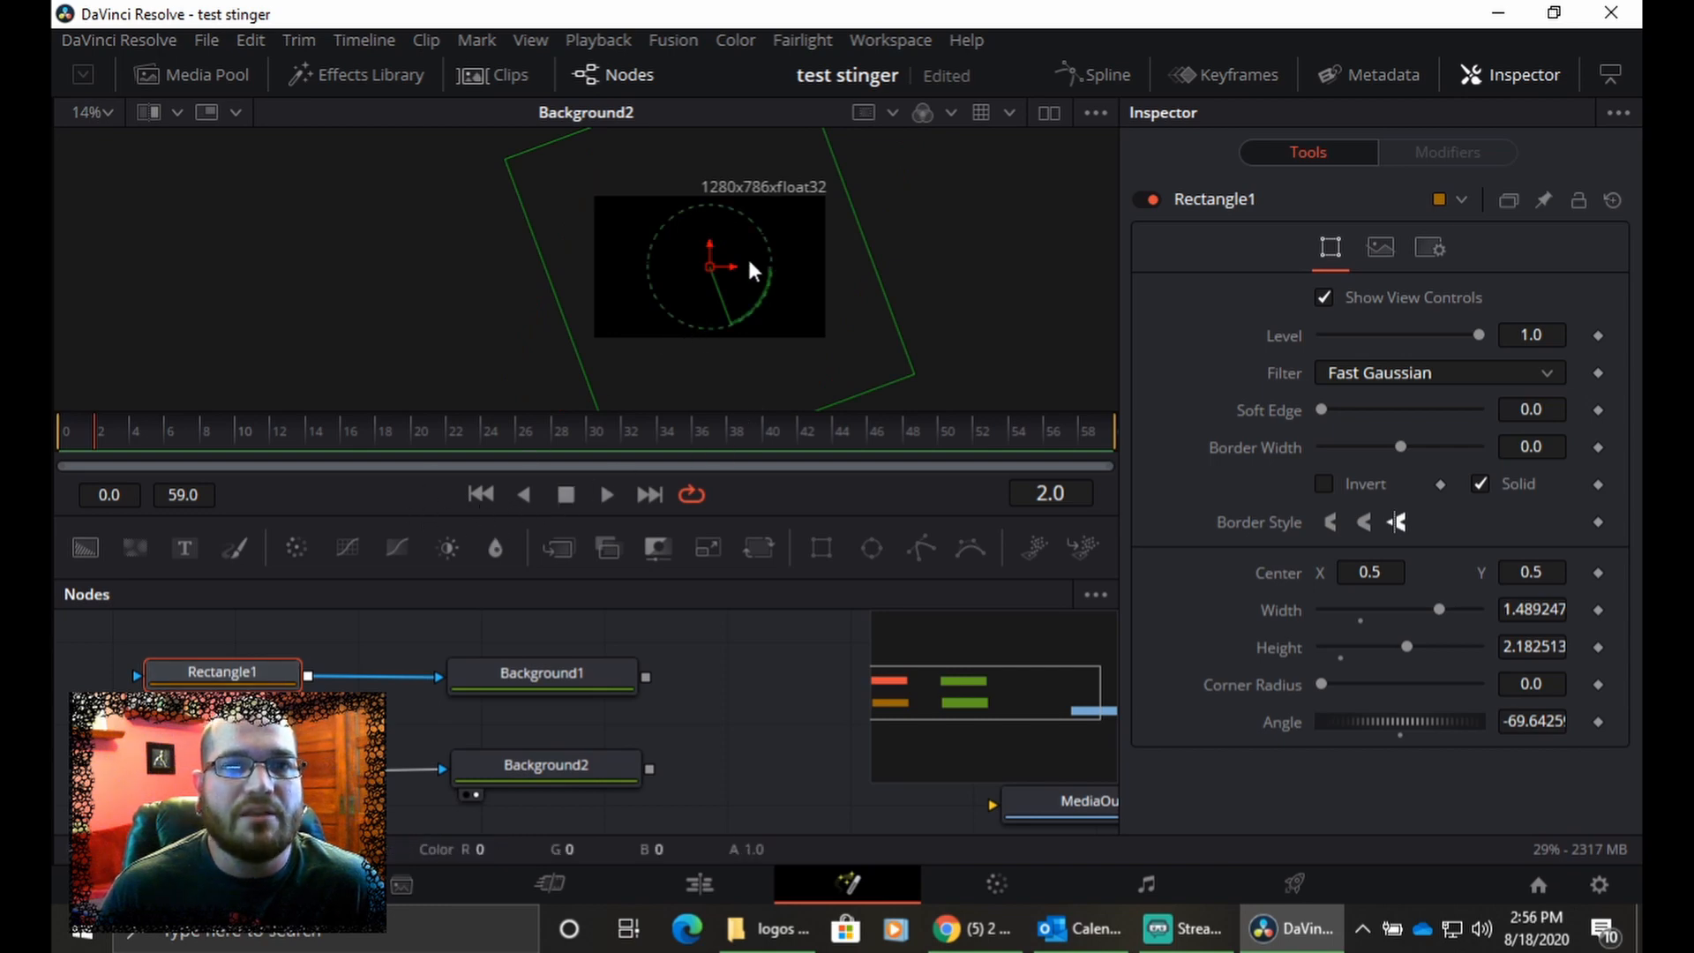
drag(734, 266, 421, 280)
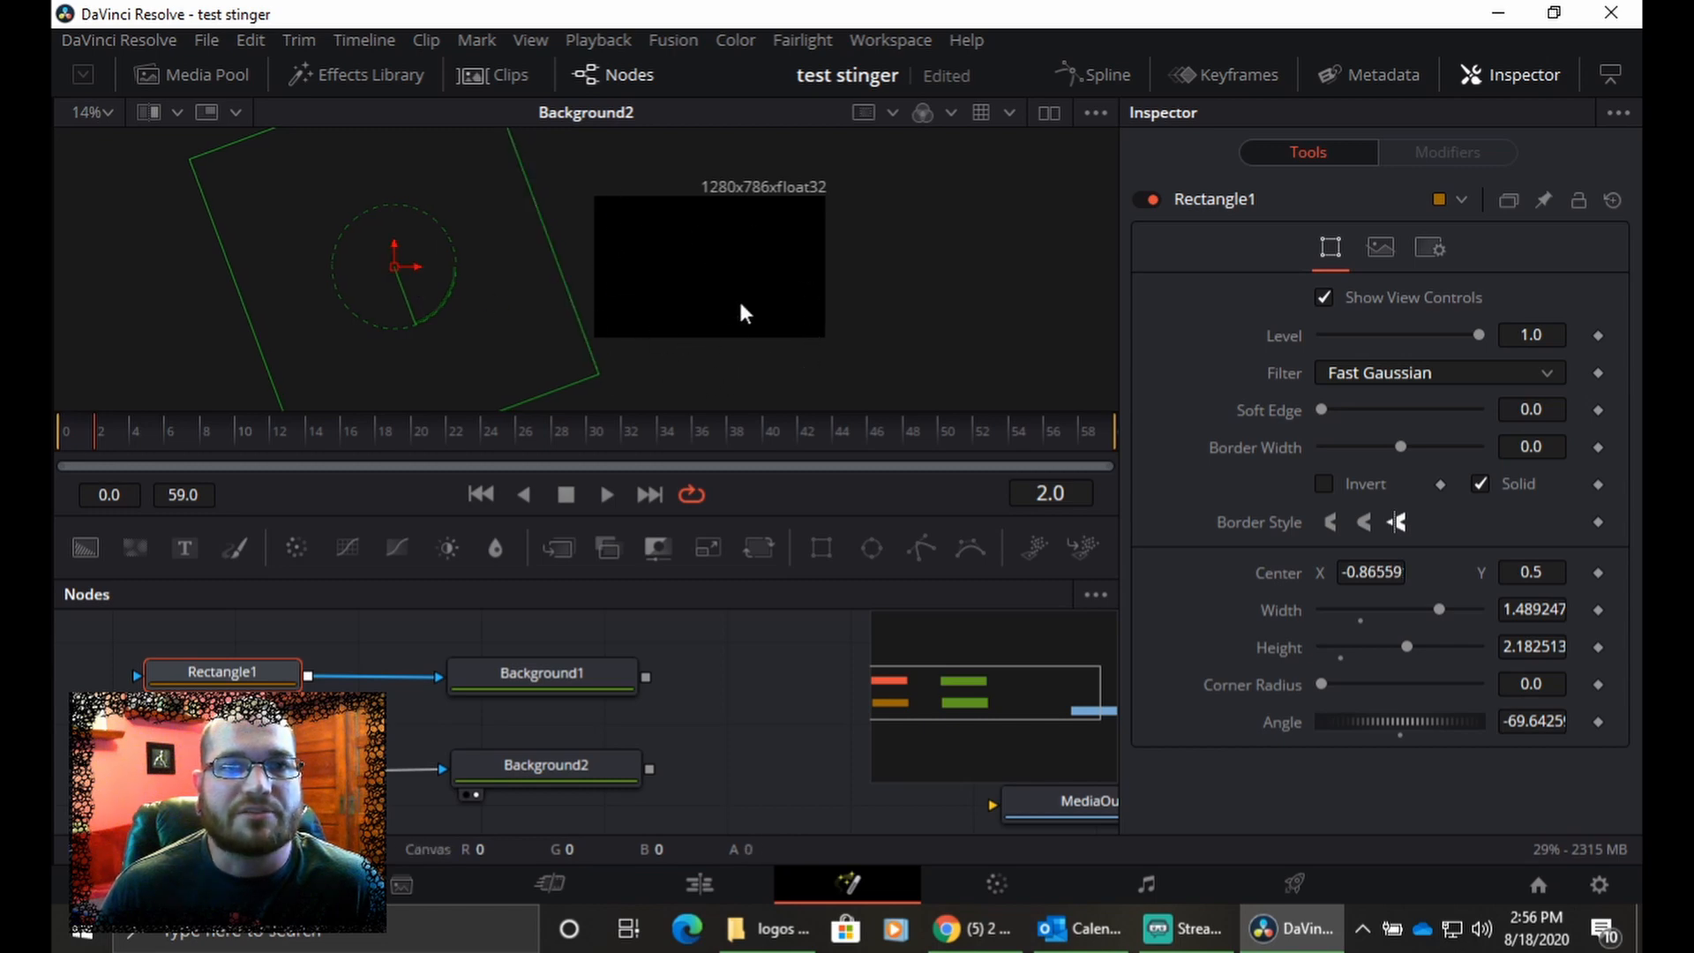
click(1598, 573)
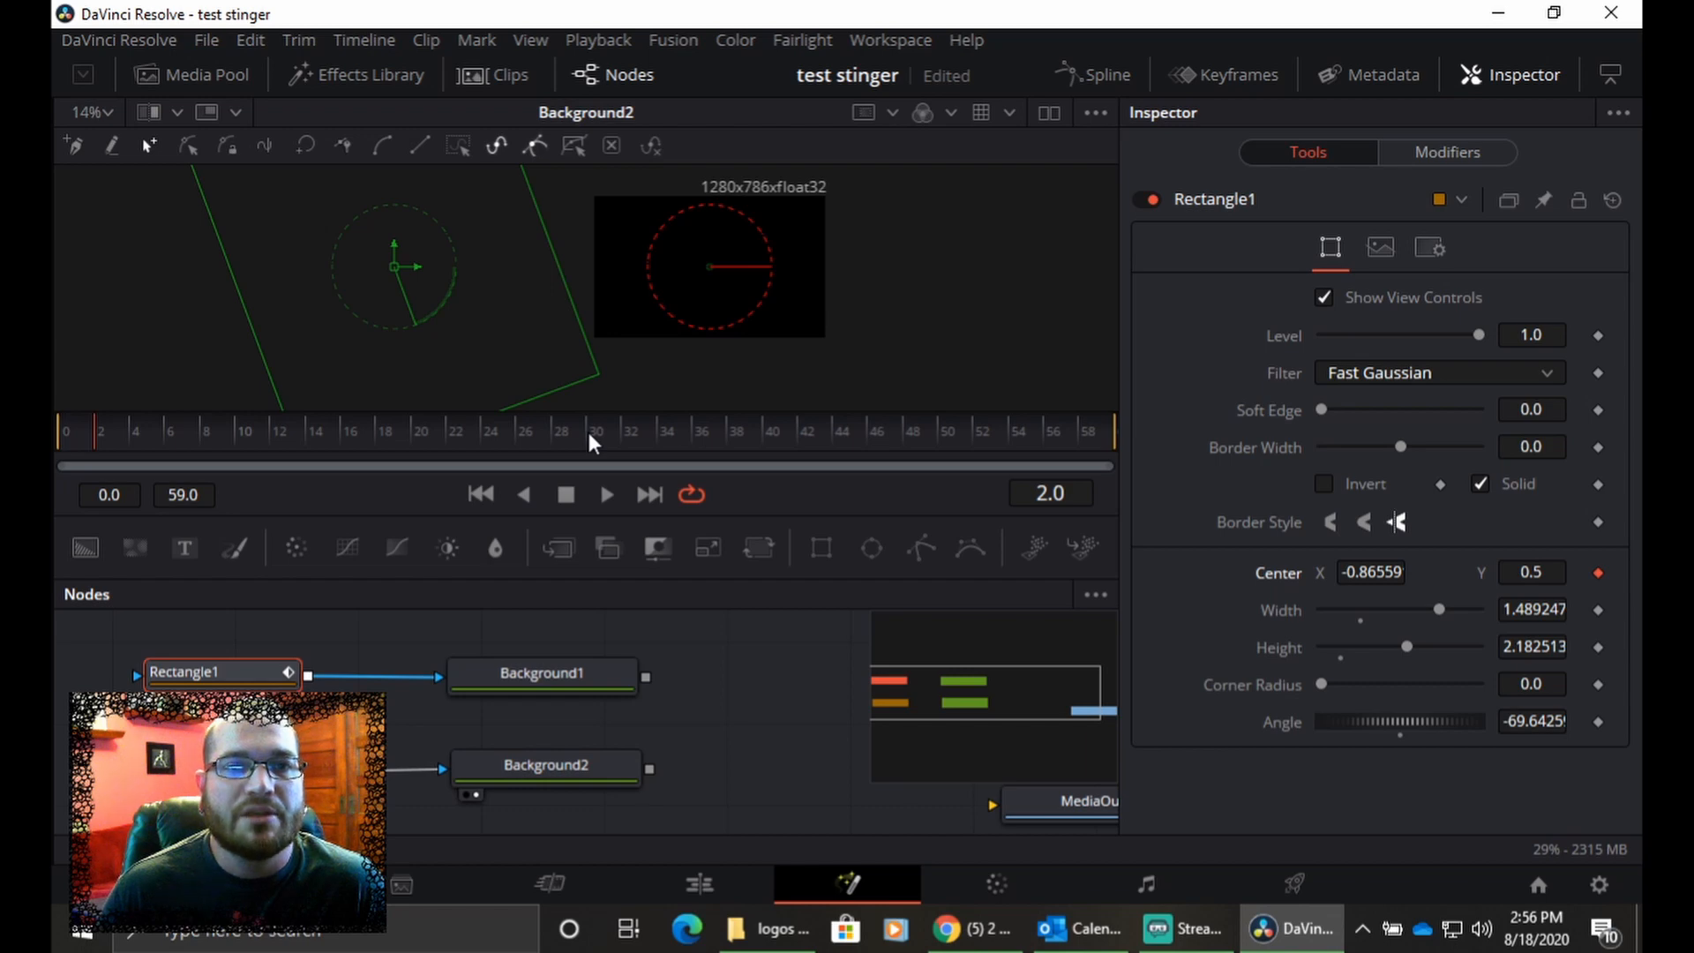
- At frame 25, move the Rectangle1 mask back over the image to centre X 0.5
click(497, 441)
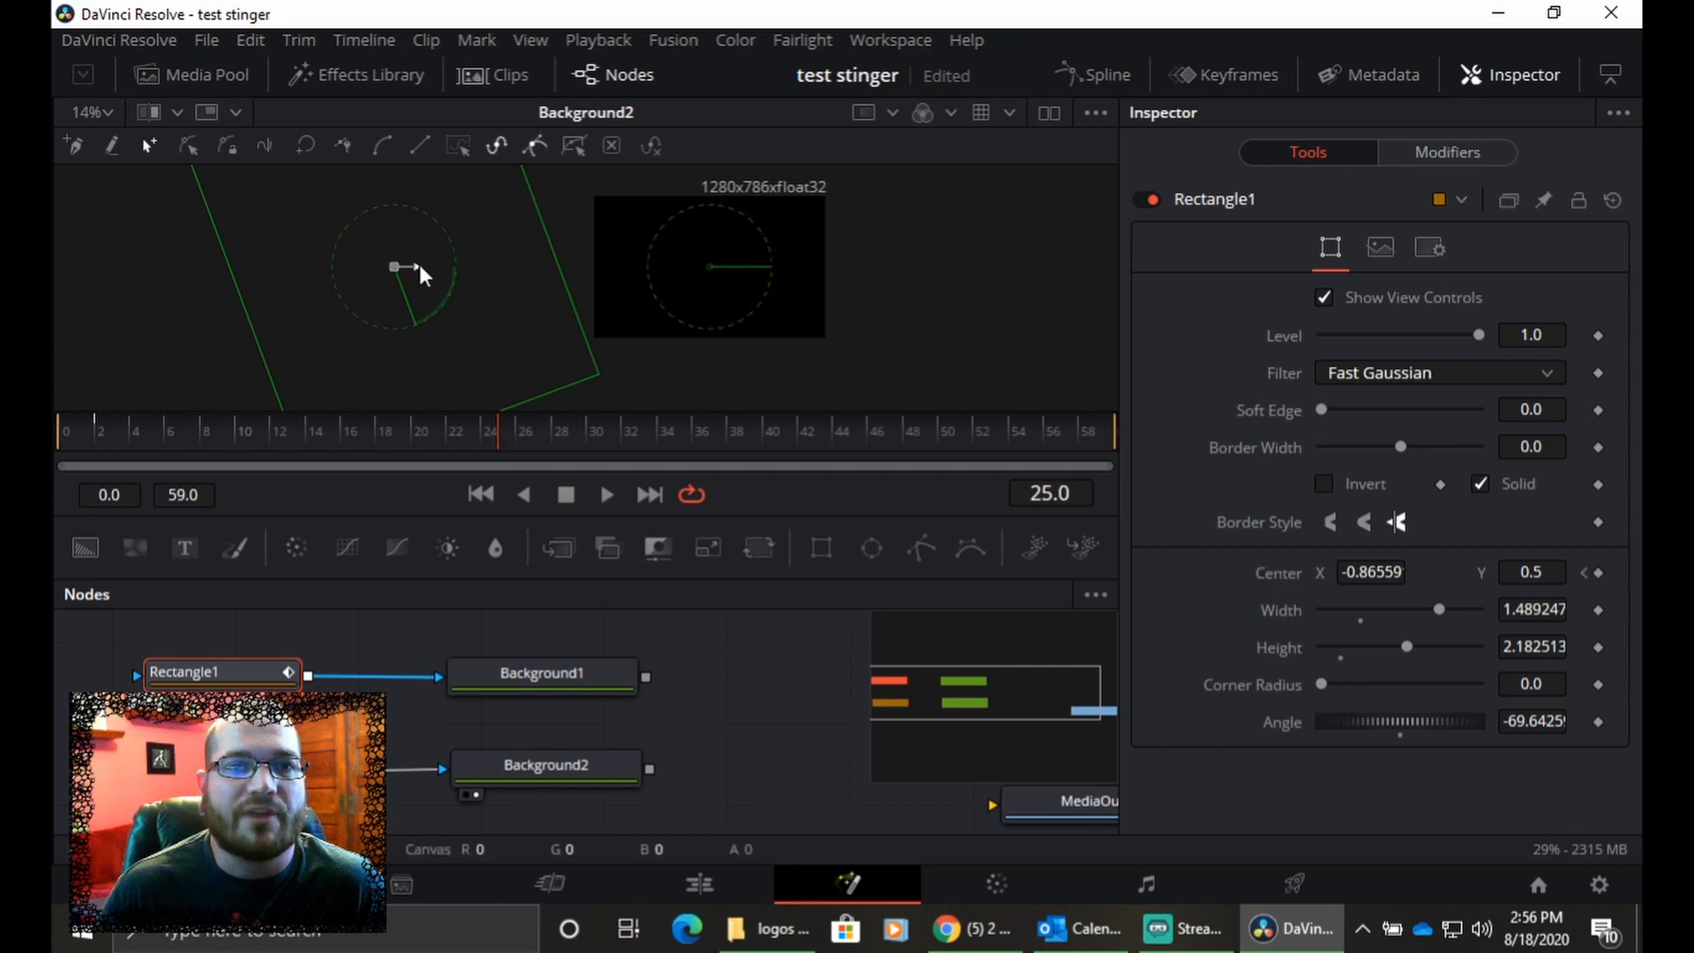
drag(420, 263, 737, 280)
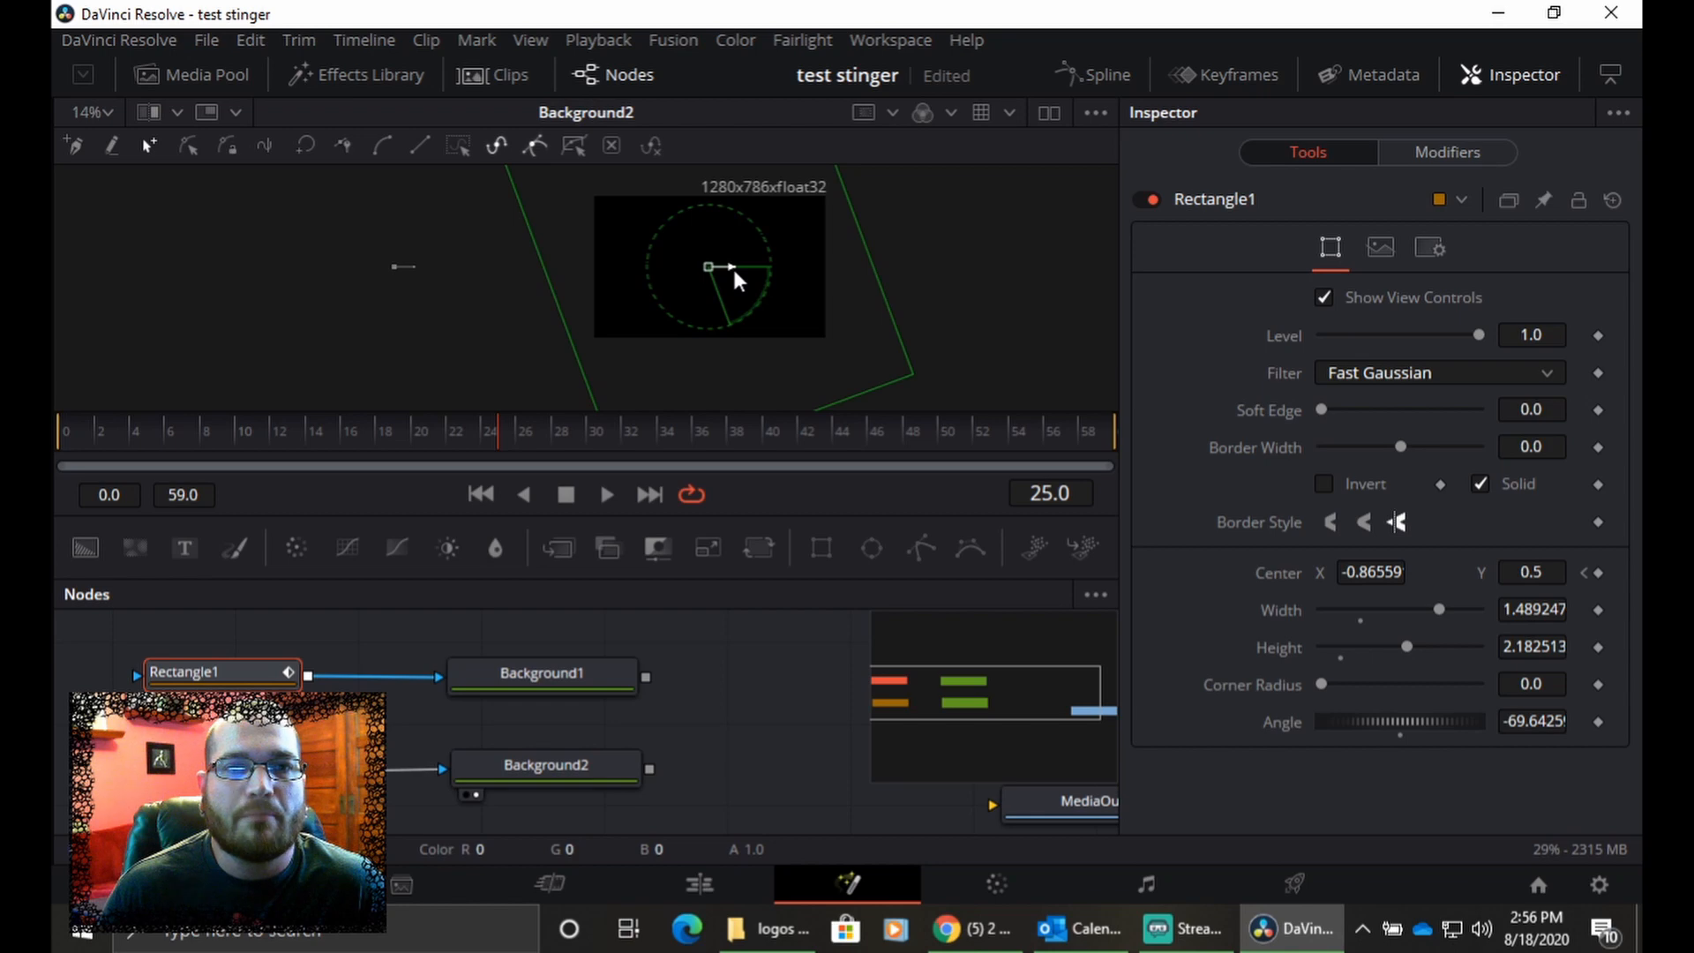
drag(733, 284, 729, 285)
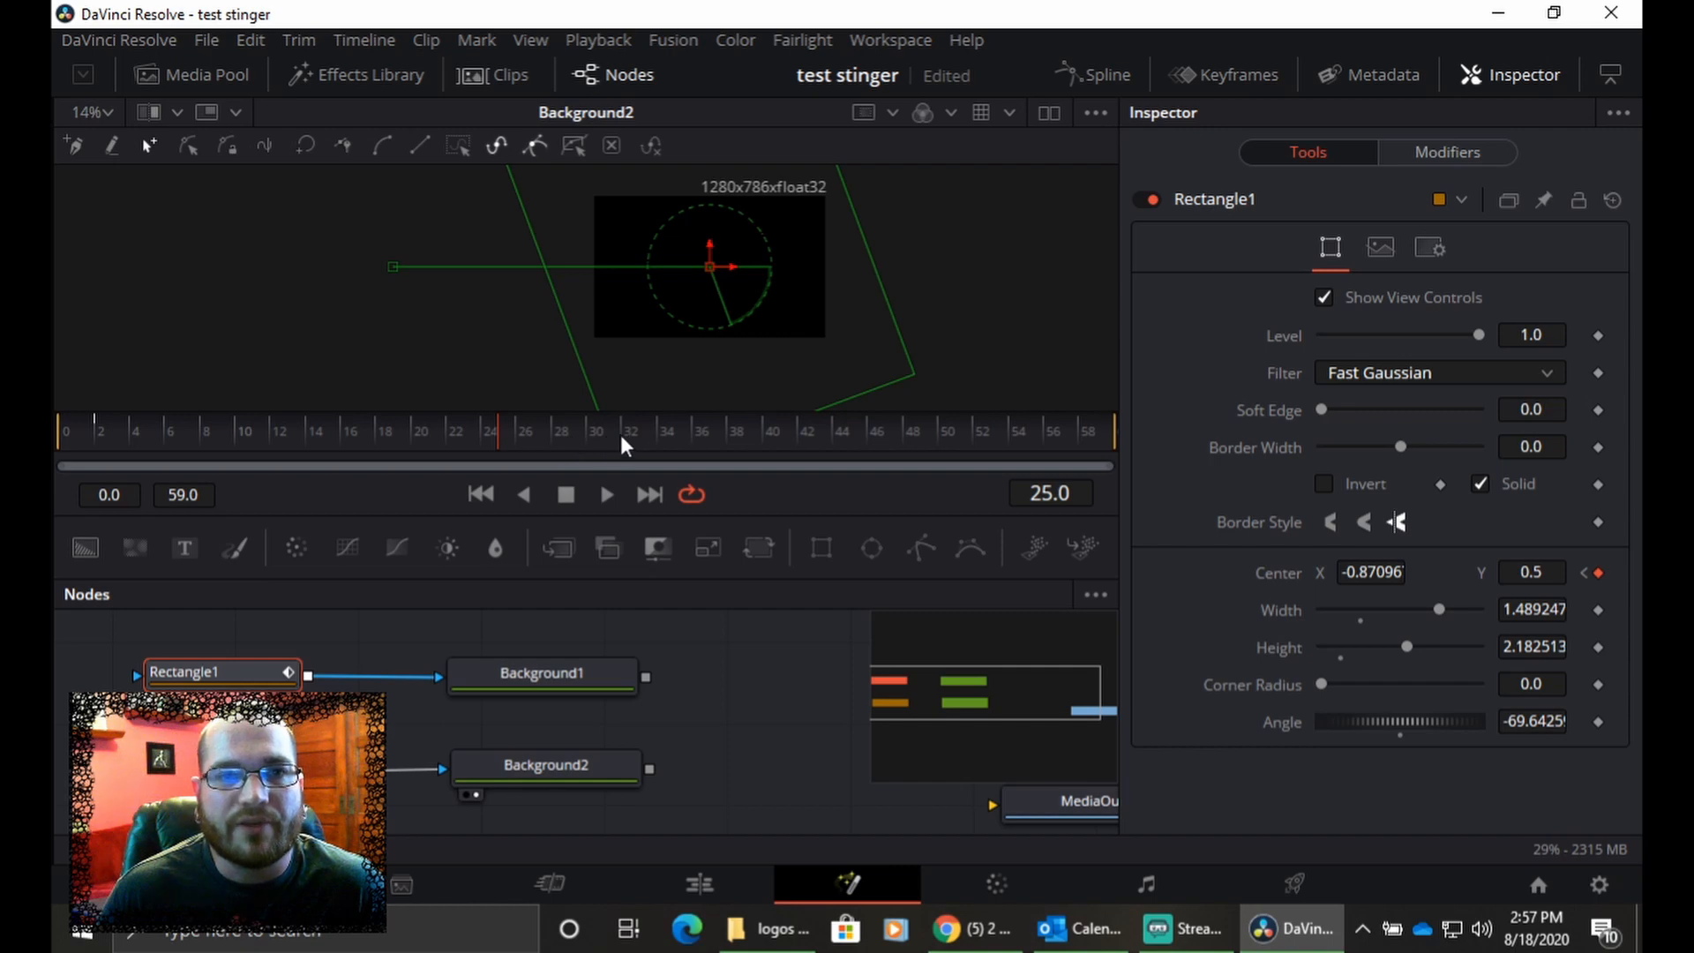
- Hold Rectangle1's Center with a keyframe at frame 35 and move the mask fully off the image's right side at frame 59
click(680, 441)
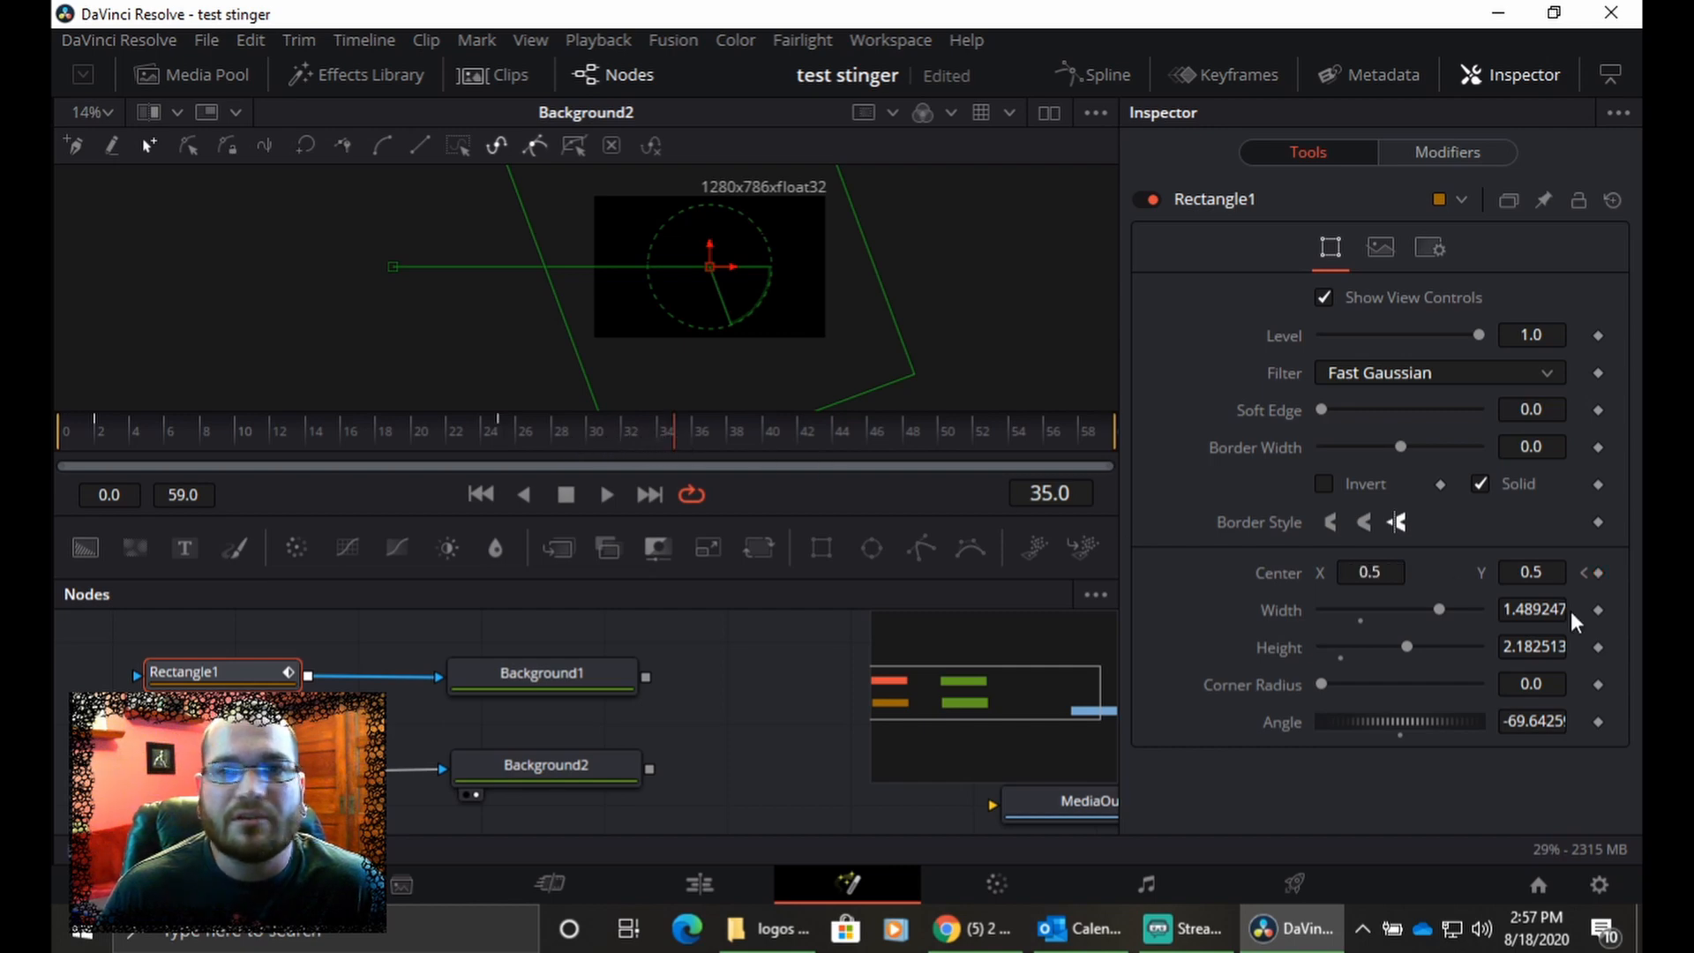
click(1599, 575)
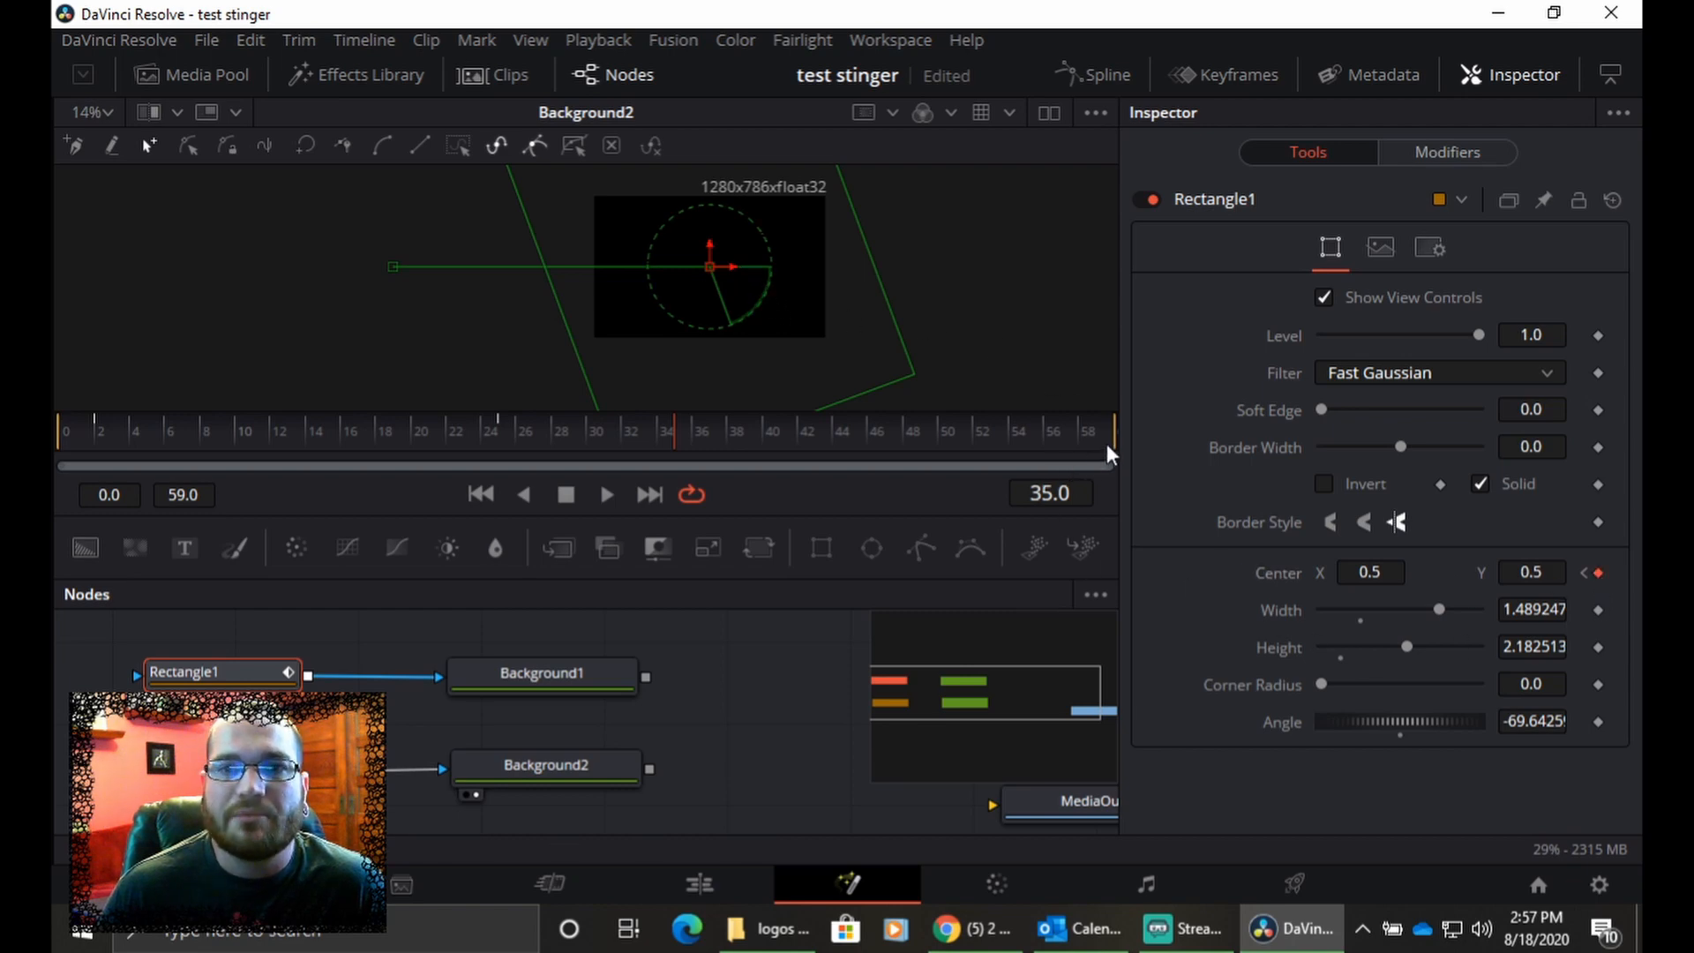
click(649, 494)
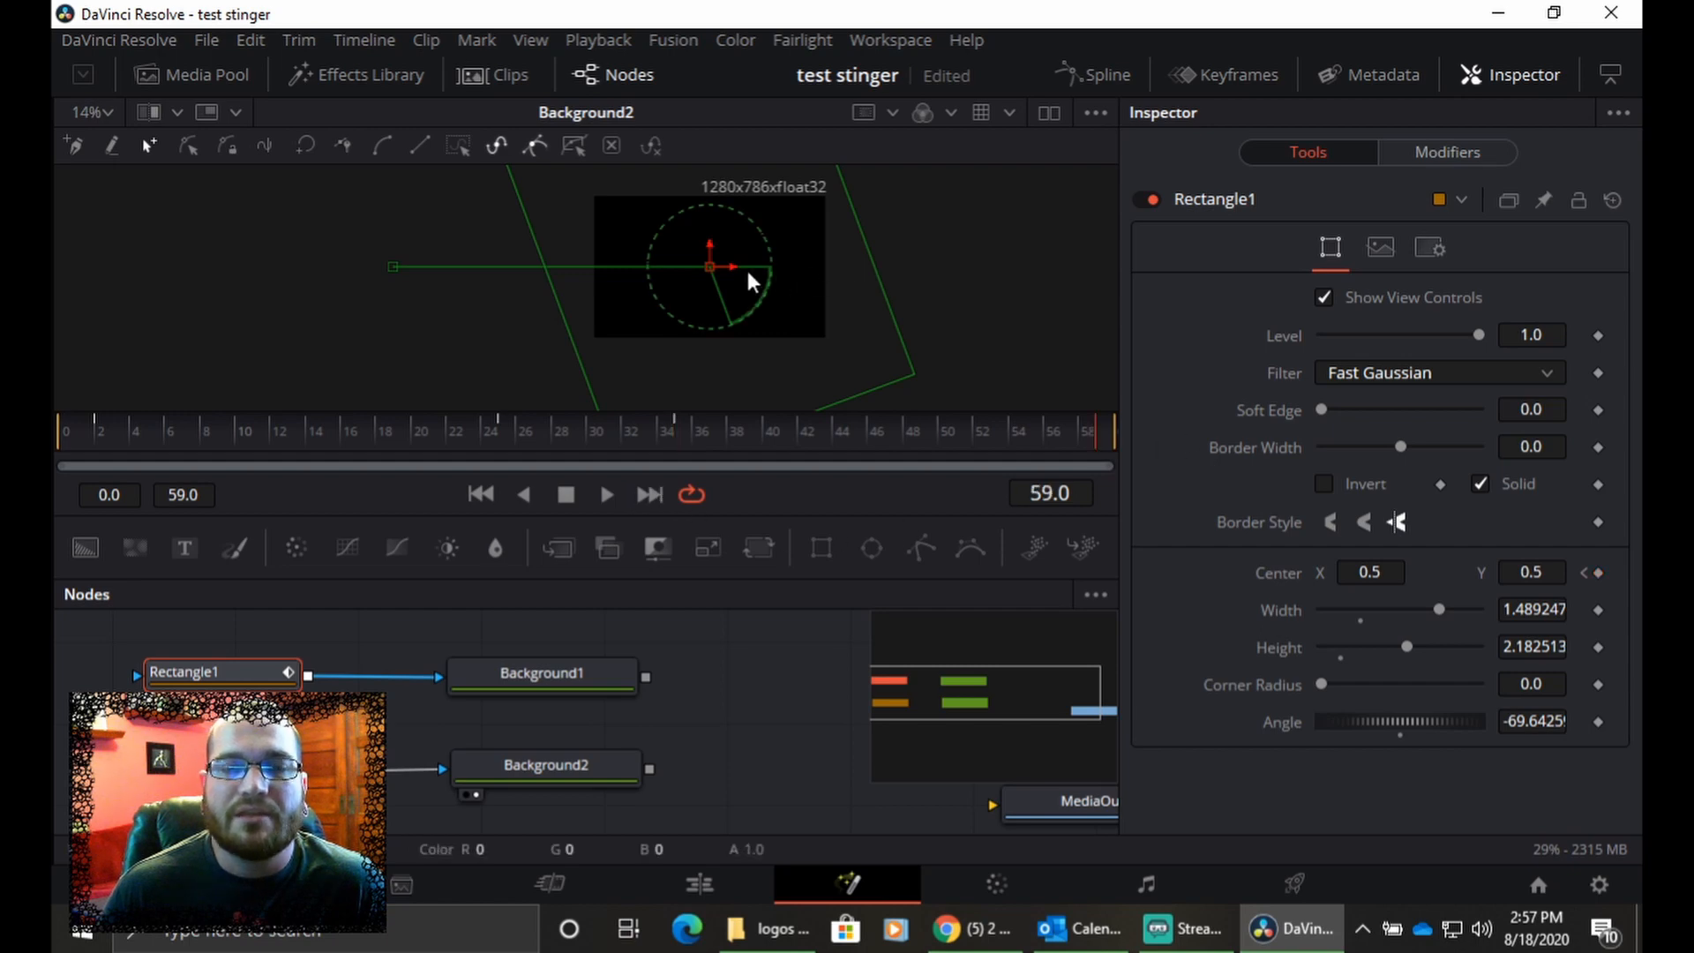
drag(739, 270, 1052, 269)
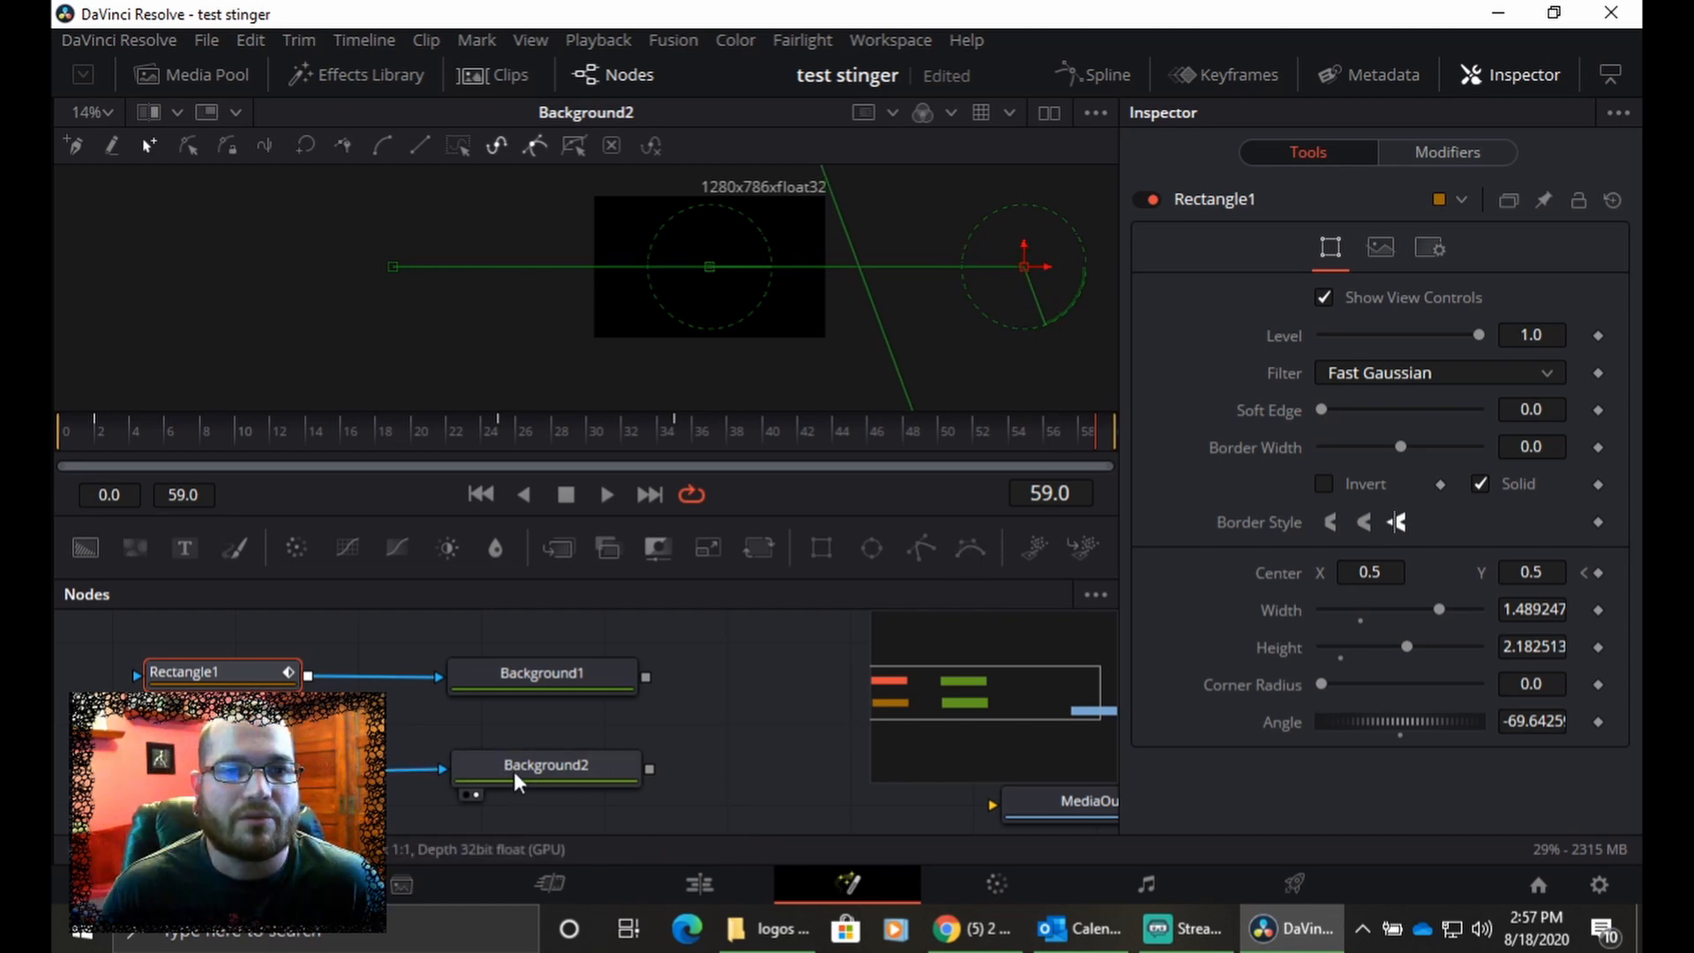
- Move the Rectangle2 mask off the image's right side to centre X about 1.85 and keyframe its Center at frame 2
click(221, 770)
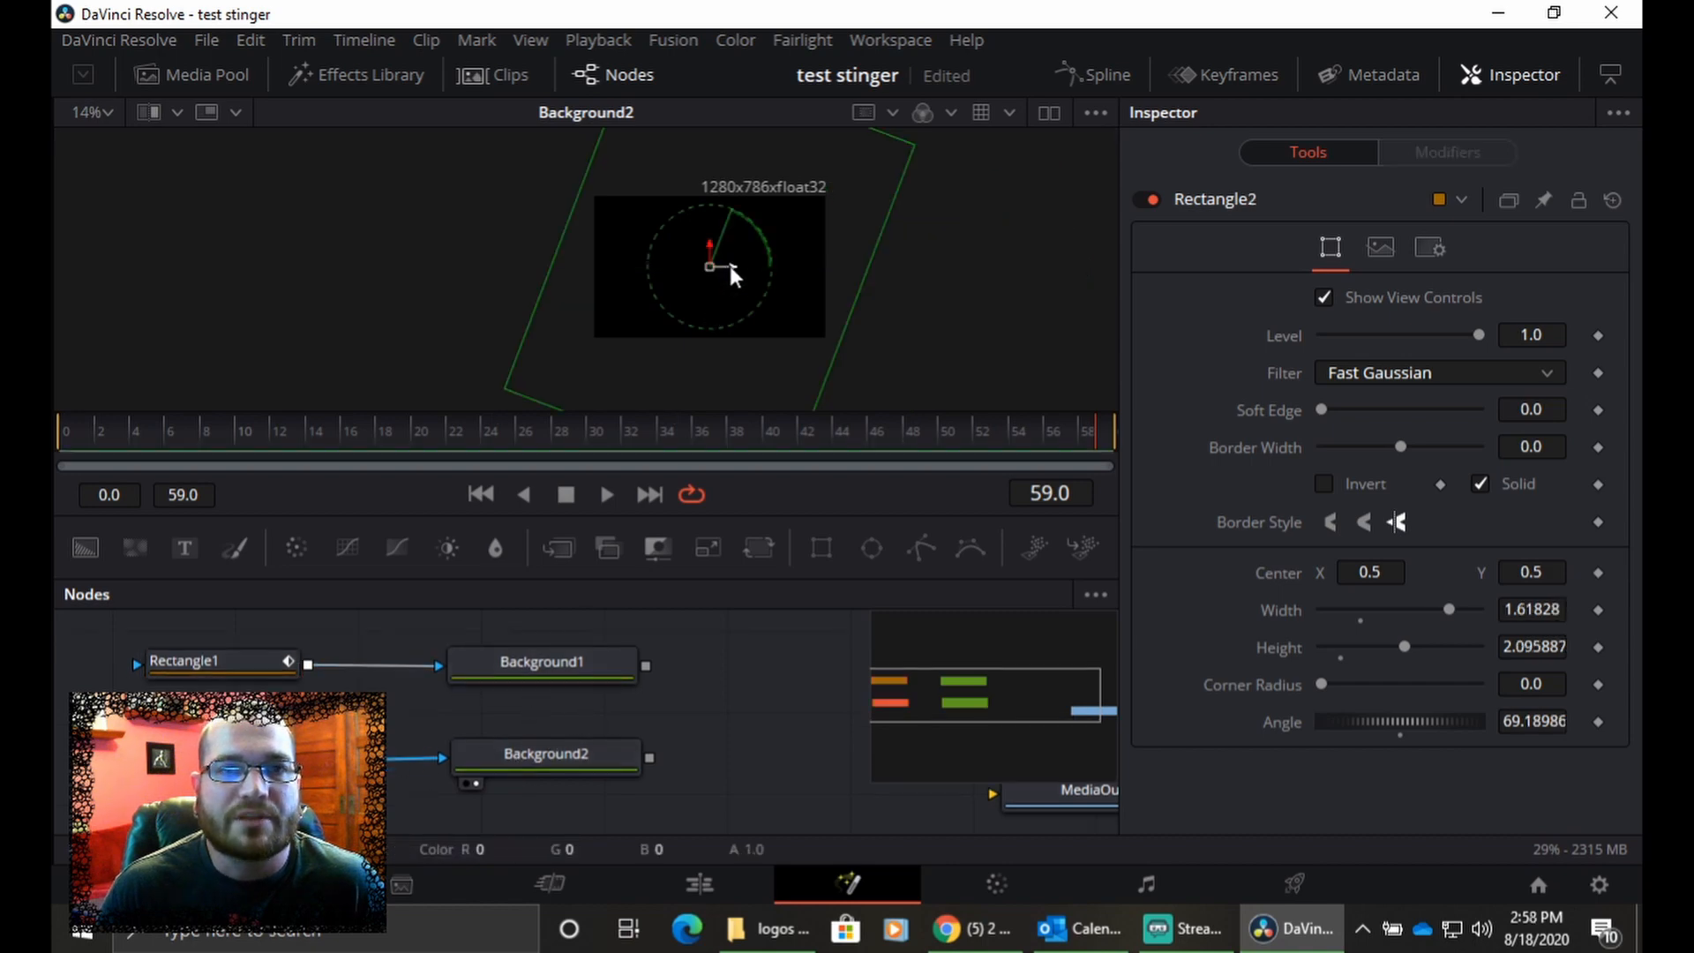
drag(732, 266, 1041, 272)
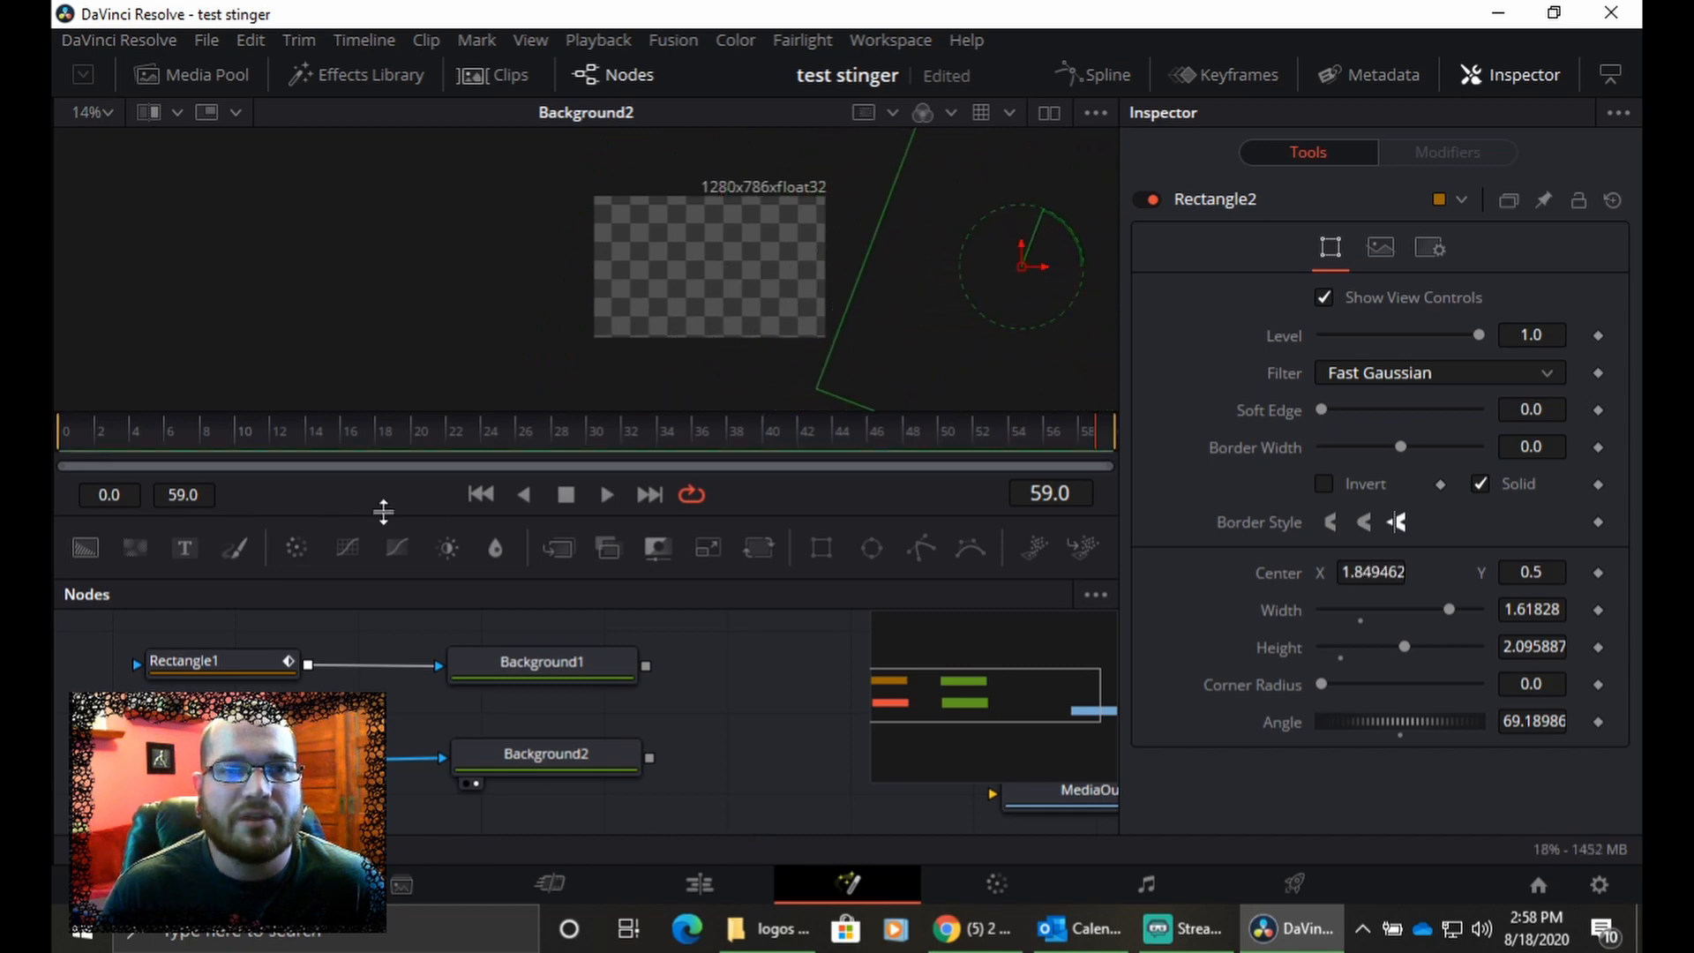
click(482, 496)
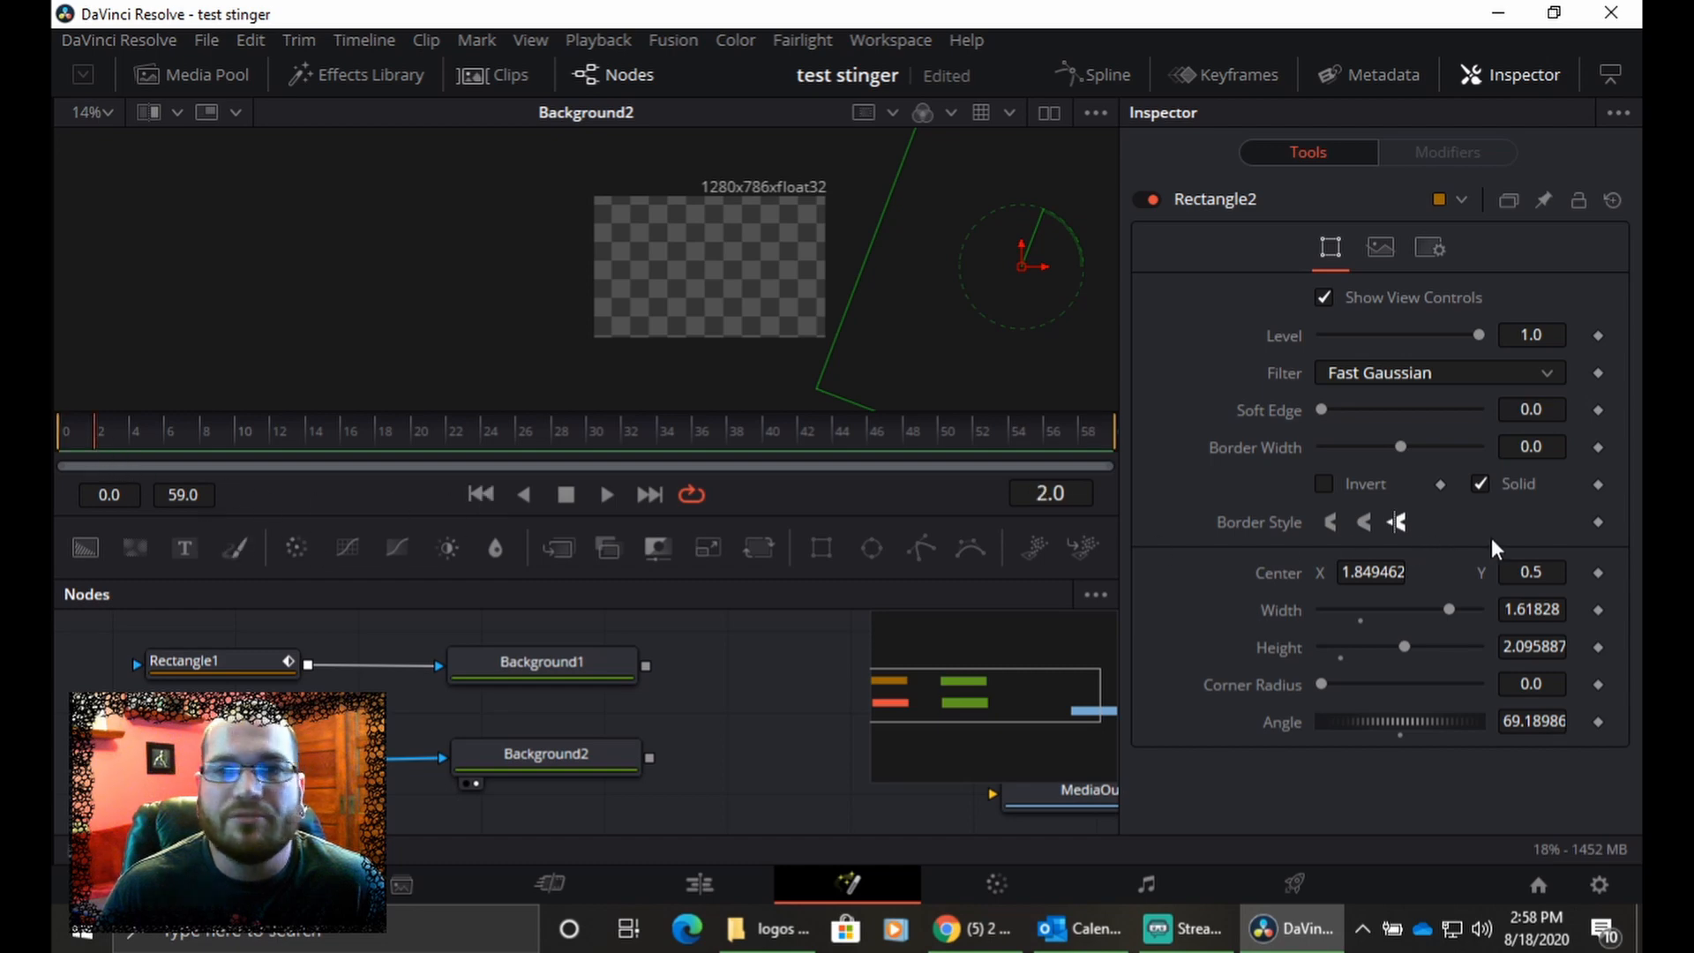
click(1598, 573)
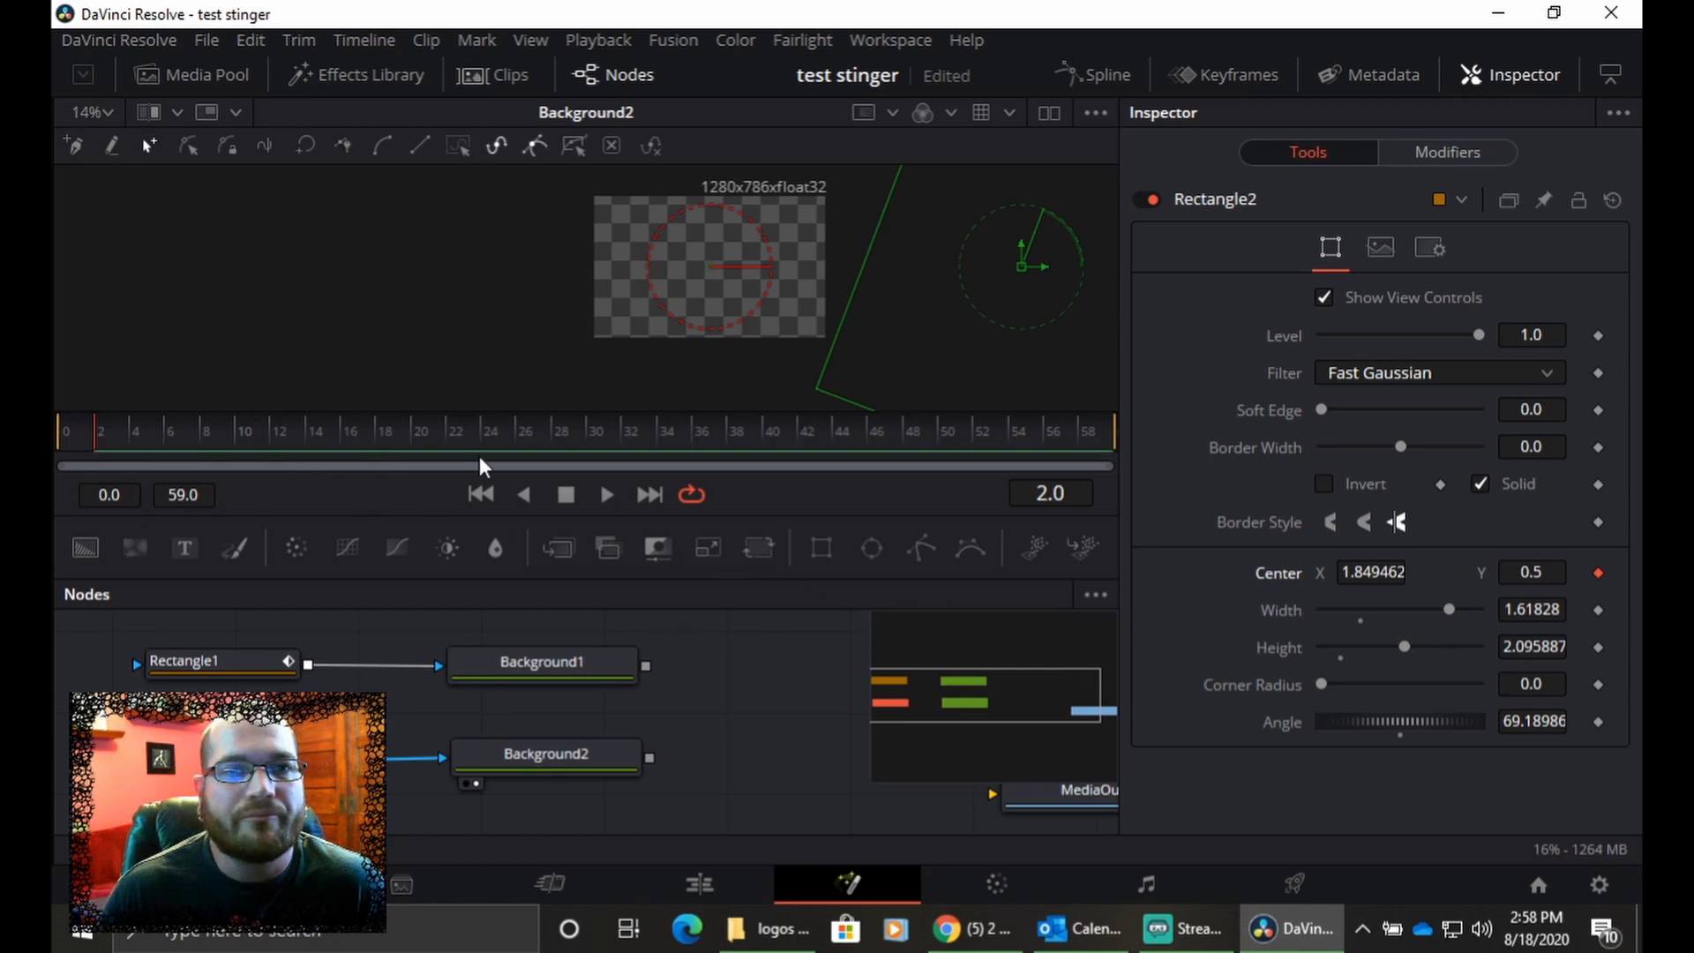
- Move the Rectangle2 mask over the image to centre X 0.5 at frame 25 and hold it with a keyframe at frame 35
click(499, 446)
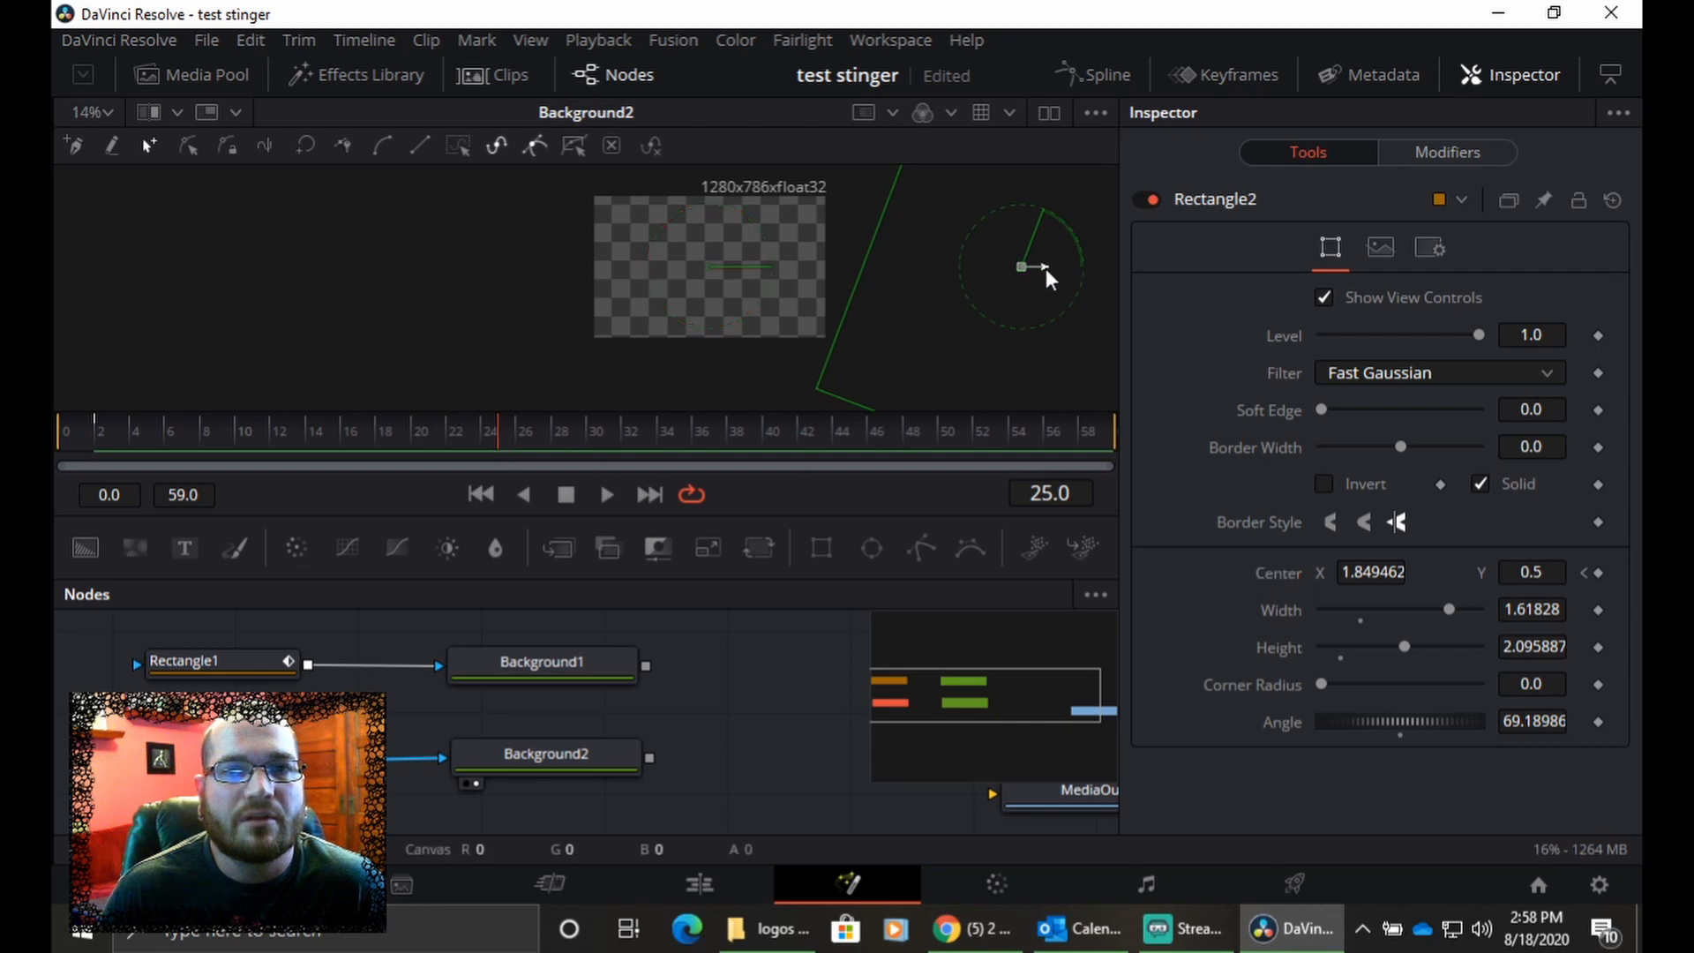
drag(1048, 278, 730, 269)
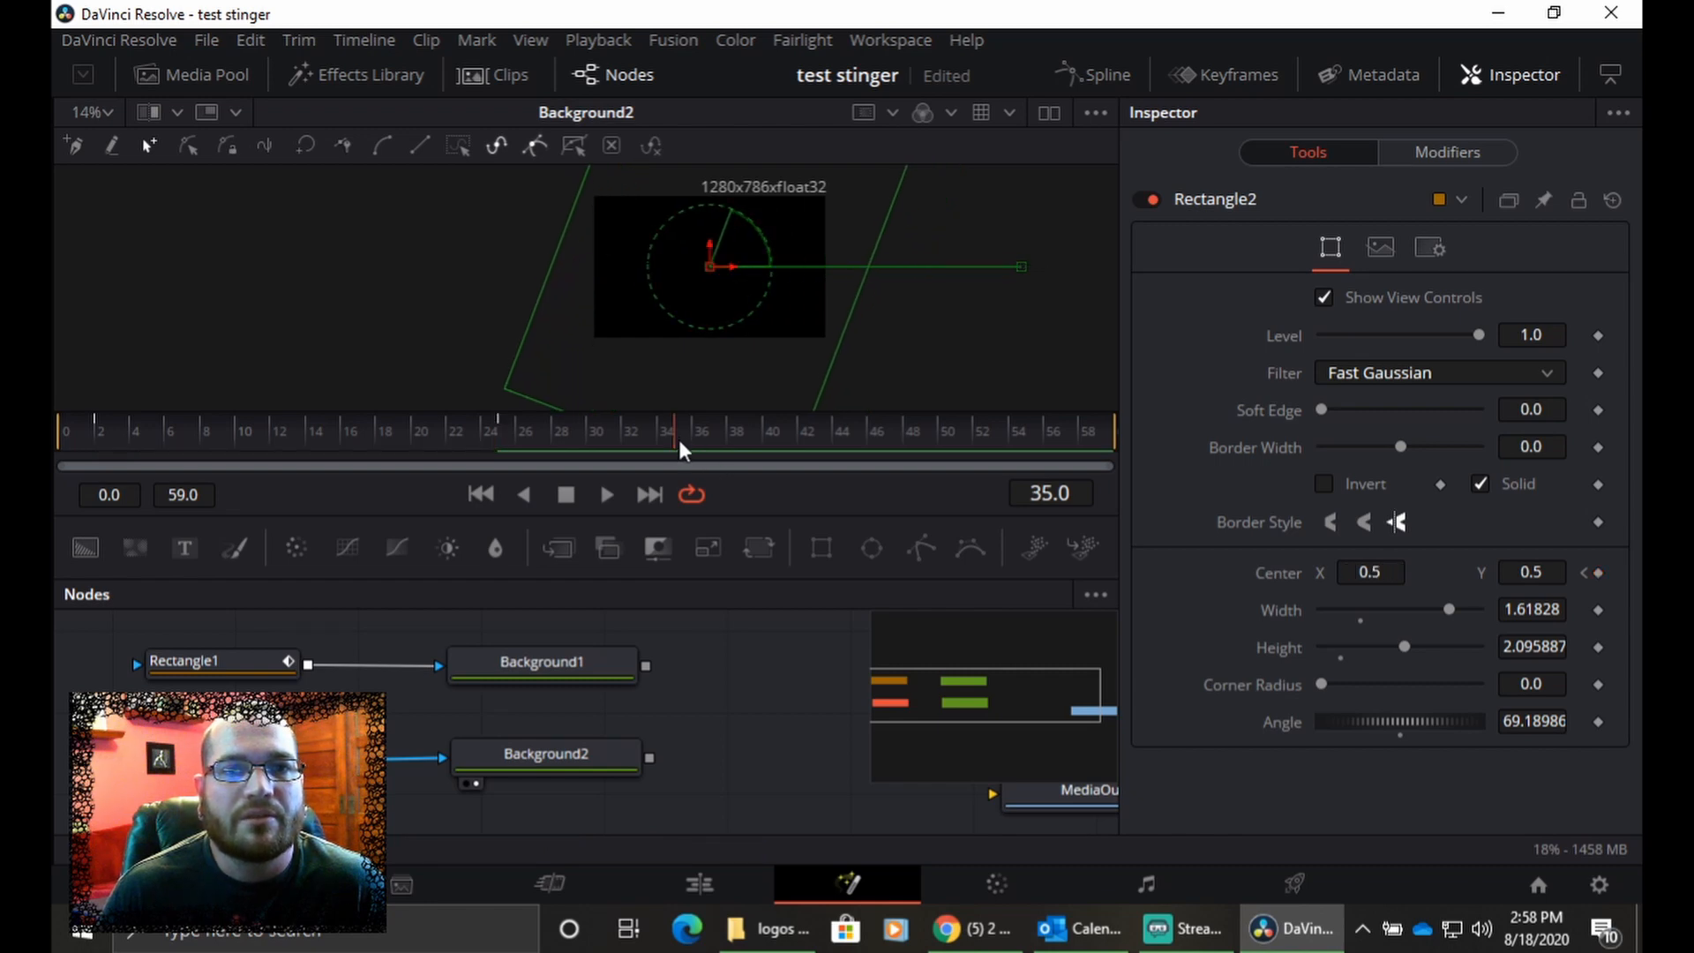
click(1599, 573)
- At frame 59, move the Rectangle2 mask off the image's left side to centre X about -0.85
click(737, 279)
click(649, 495)
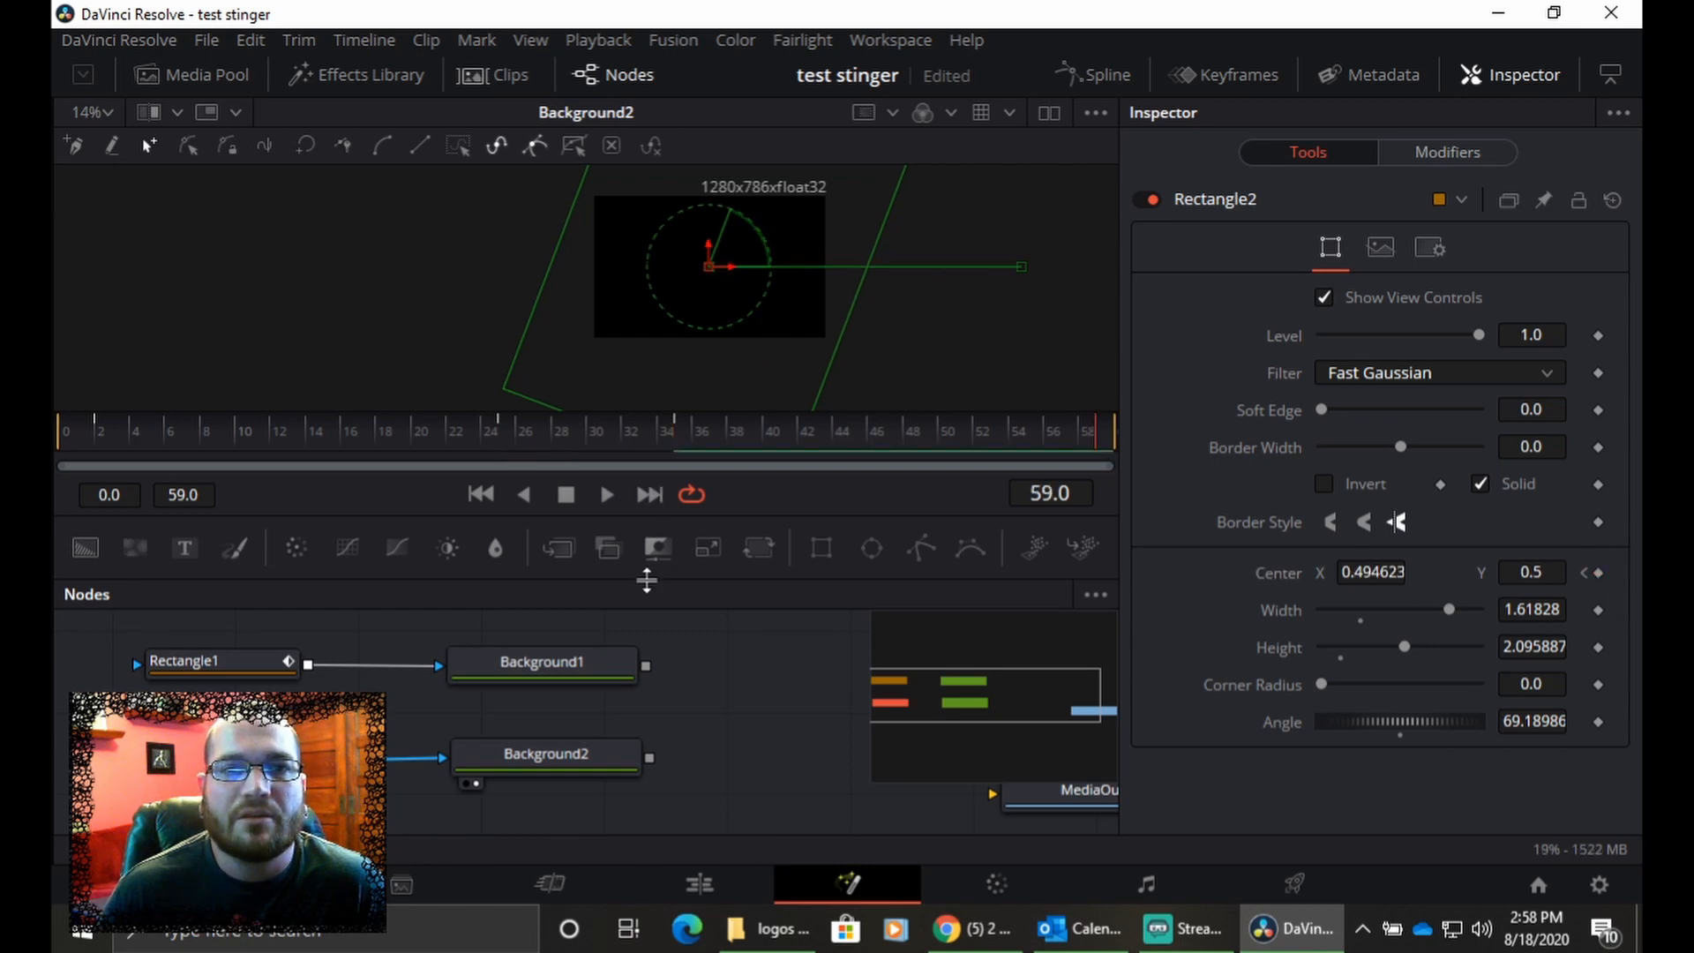
drag(714, 269, 425, 287)
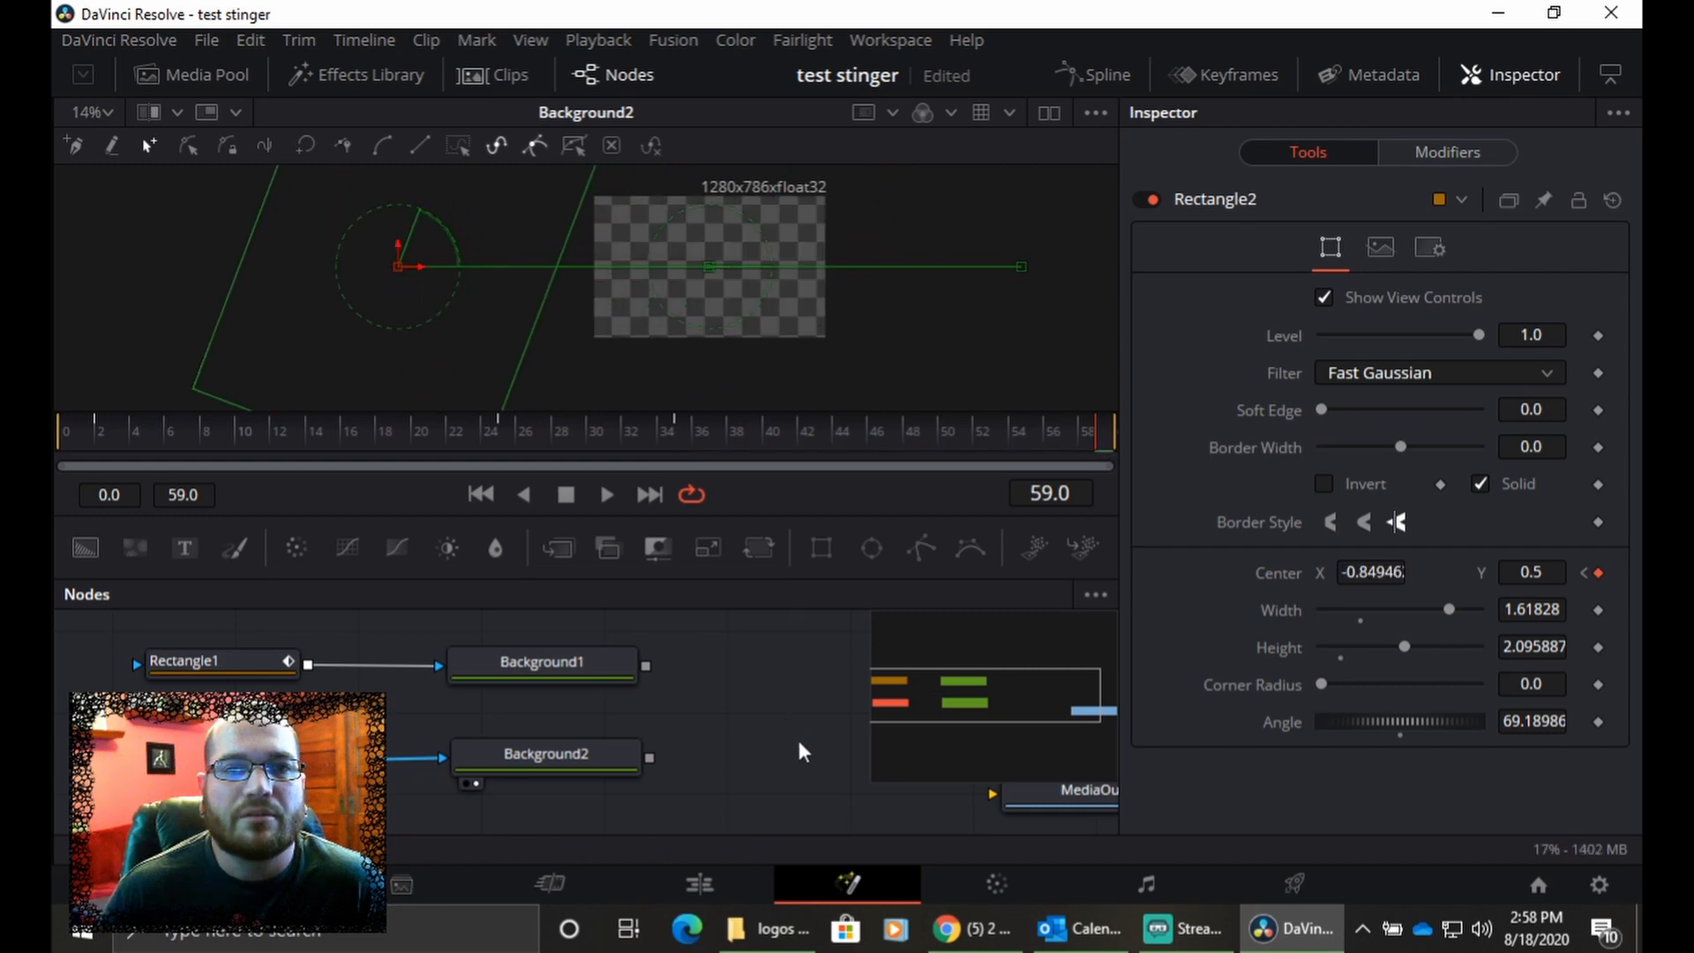
- Play back the Background2 mask animation to check its motion, and stop the playback
drag(560, 760, 649, 574)
key(ctrl+z)
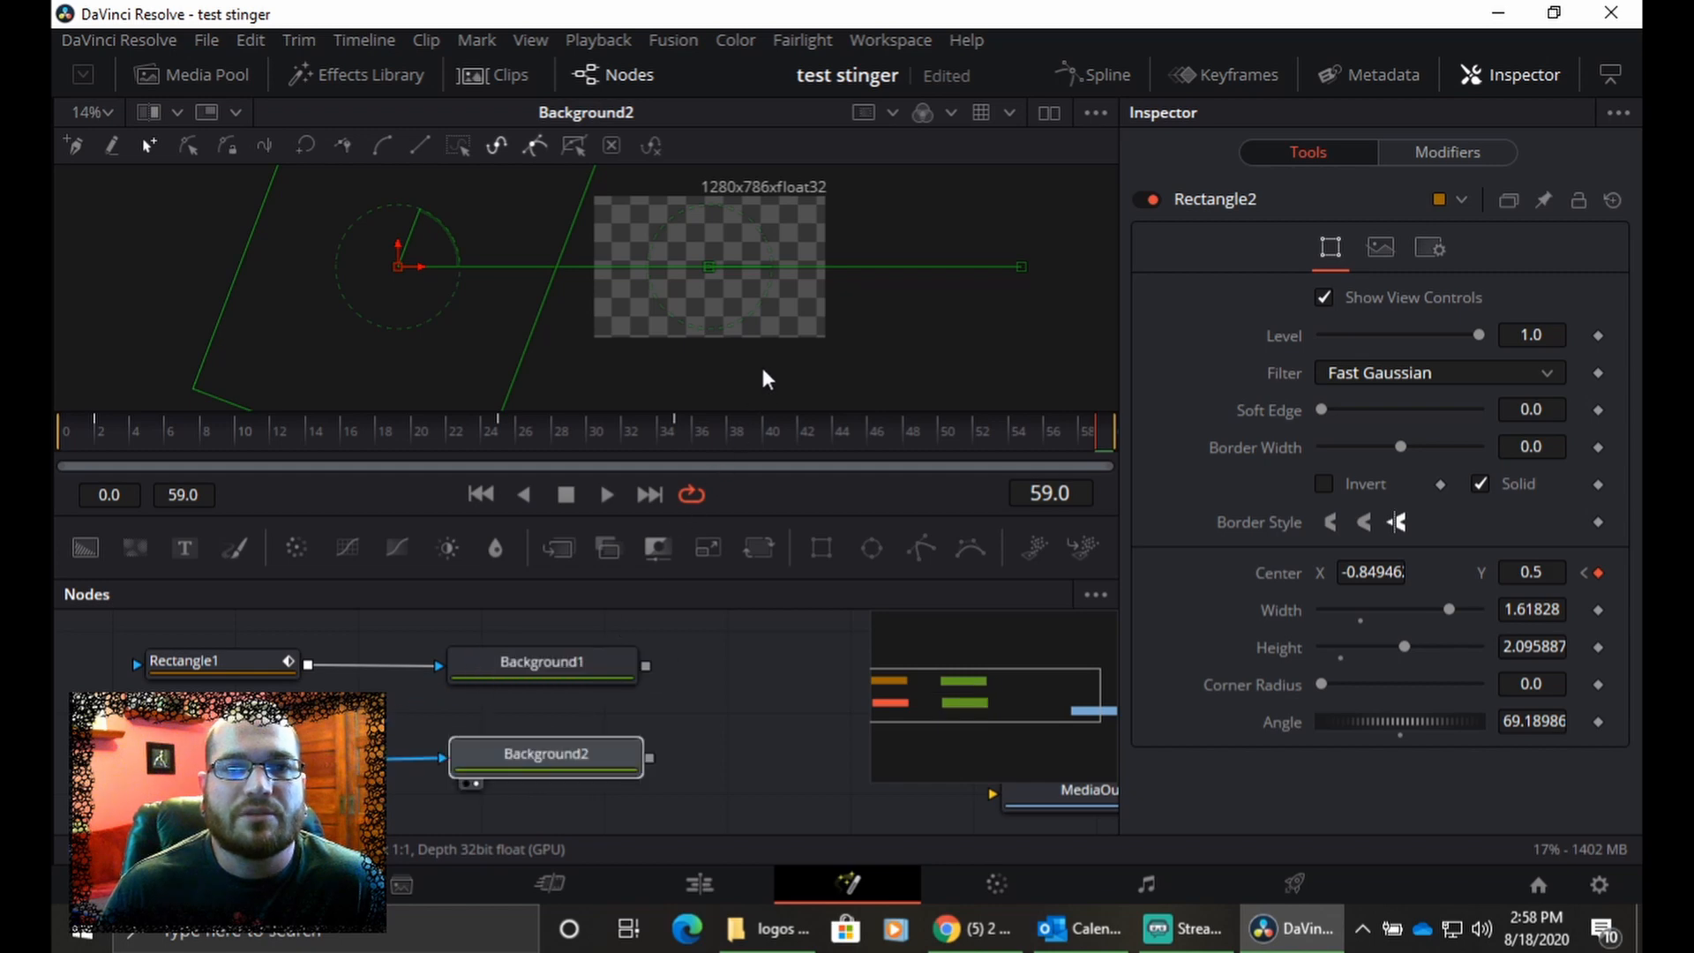
click(650, 659)
click(608, 498)
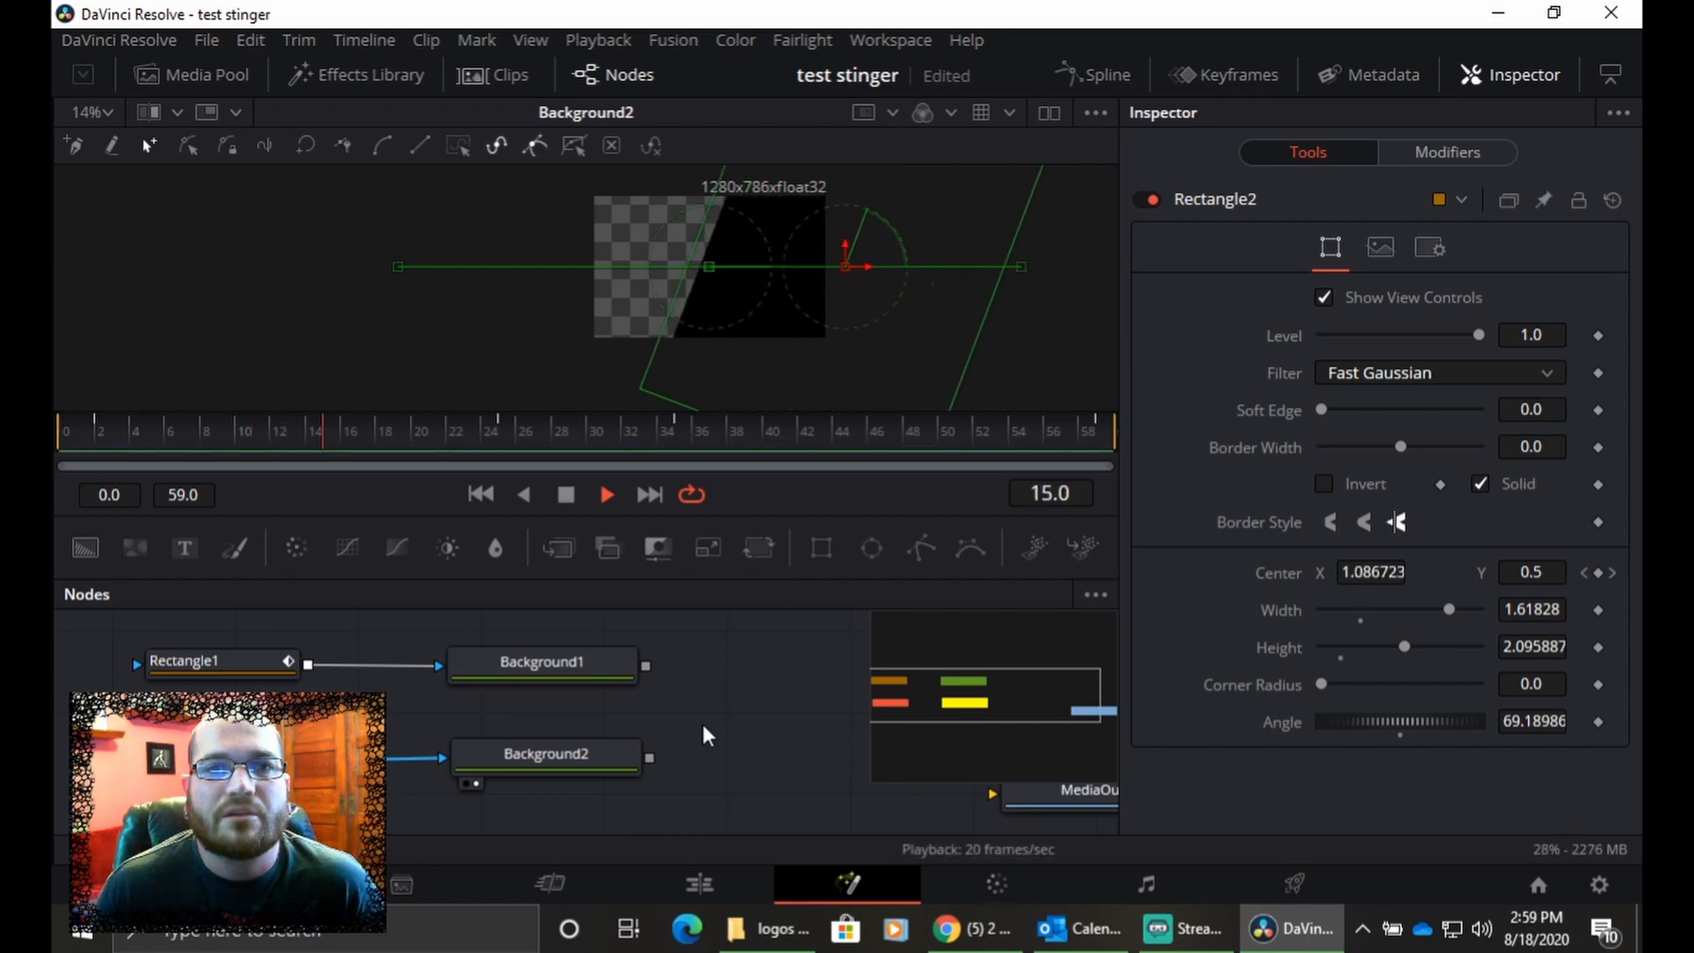
click(566, 496)
- Show Background1 in the viewer and play back its mask animation
click(570, 664)
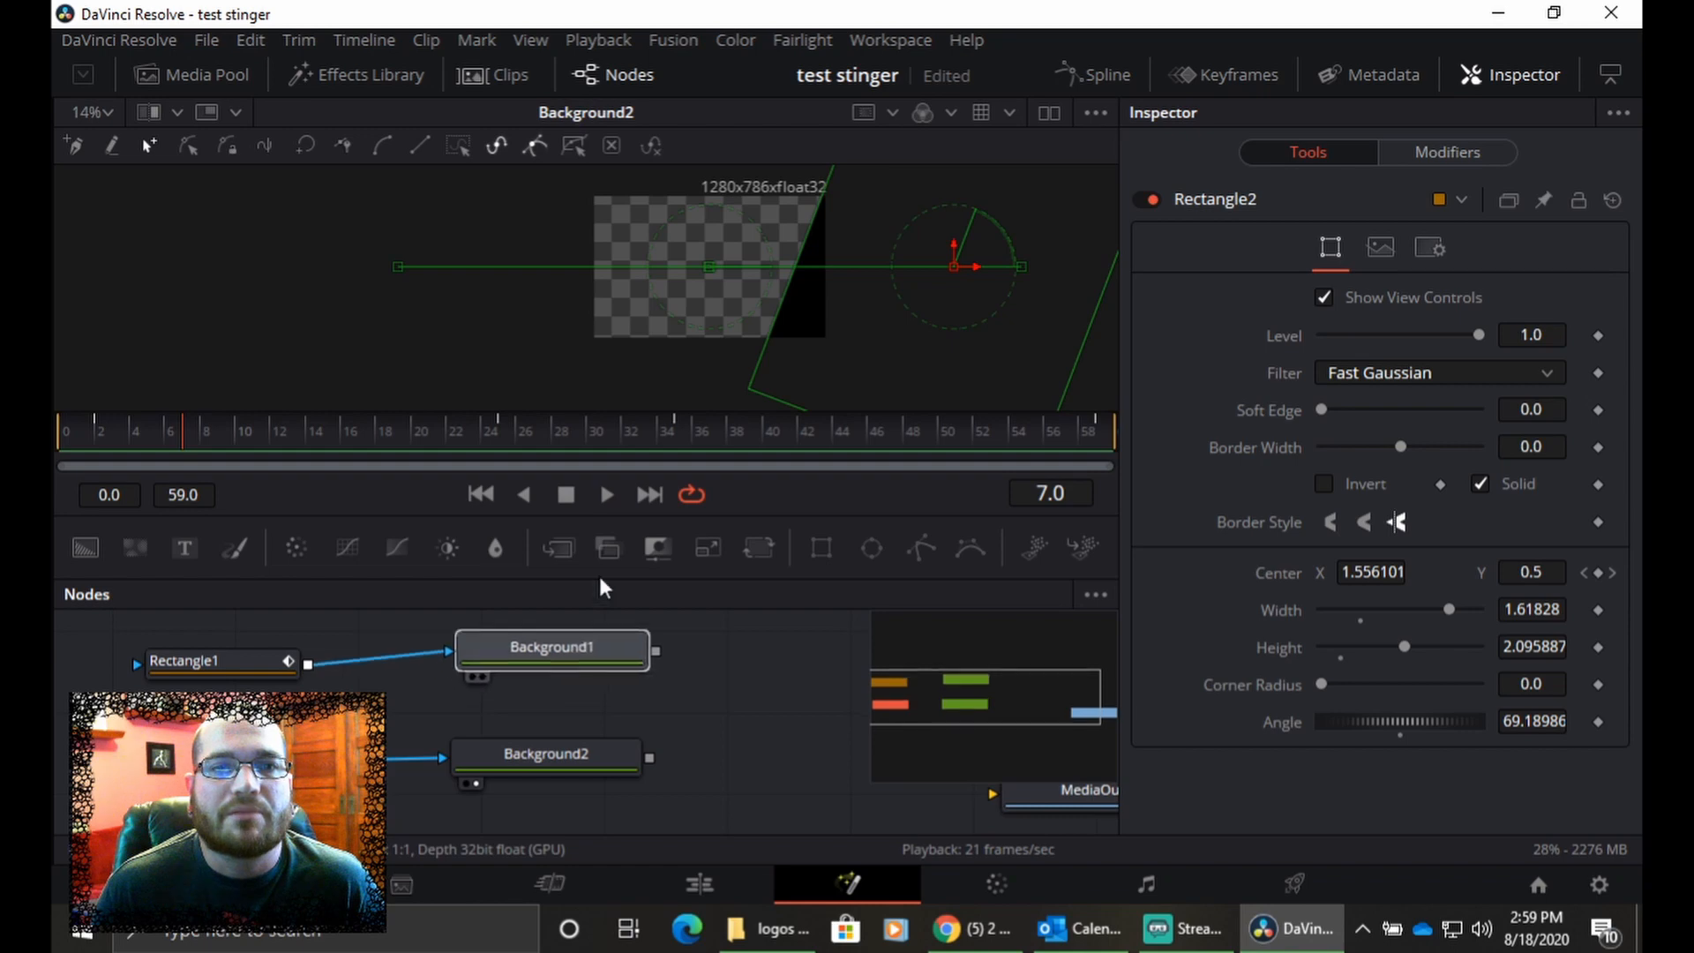
key(1)
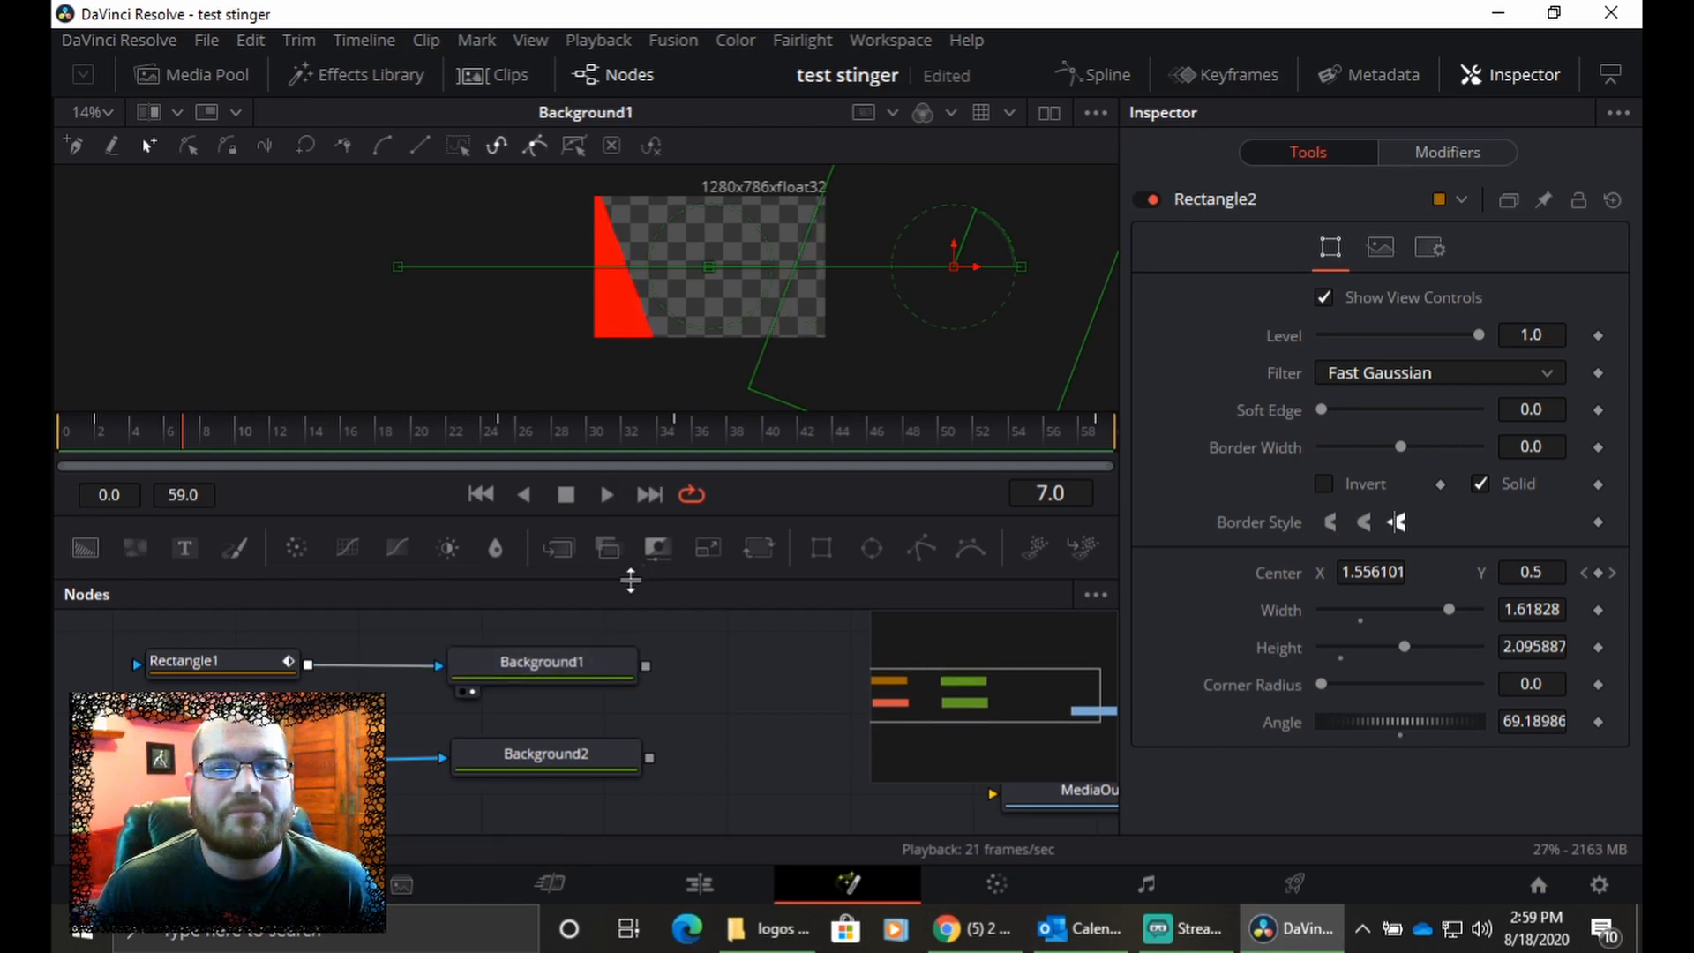
click(605, 495)
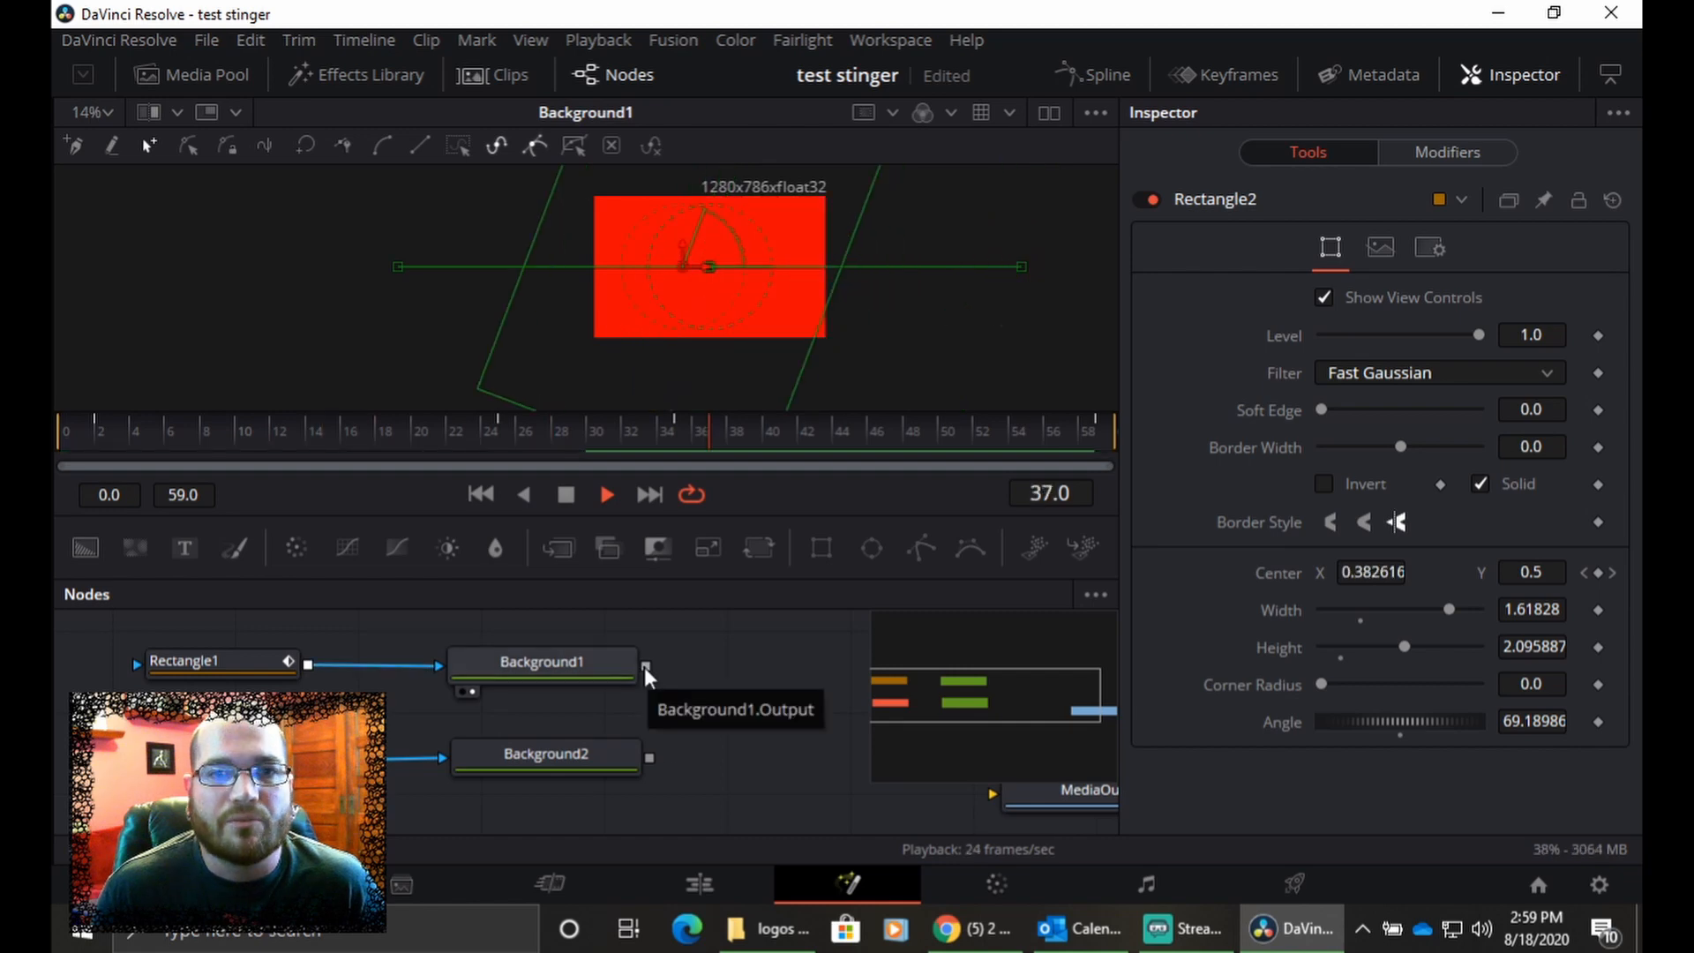
- Merge Background1's output over Background2's output, preview the merged result, and stop the playback
drag(644, 667, 664, 741)
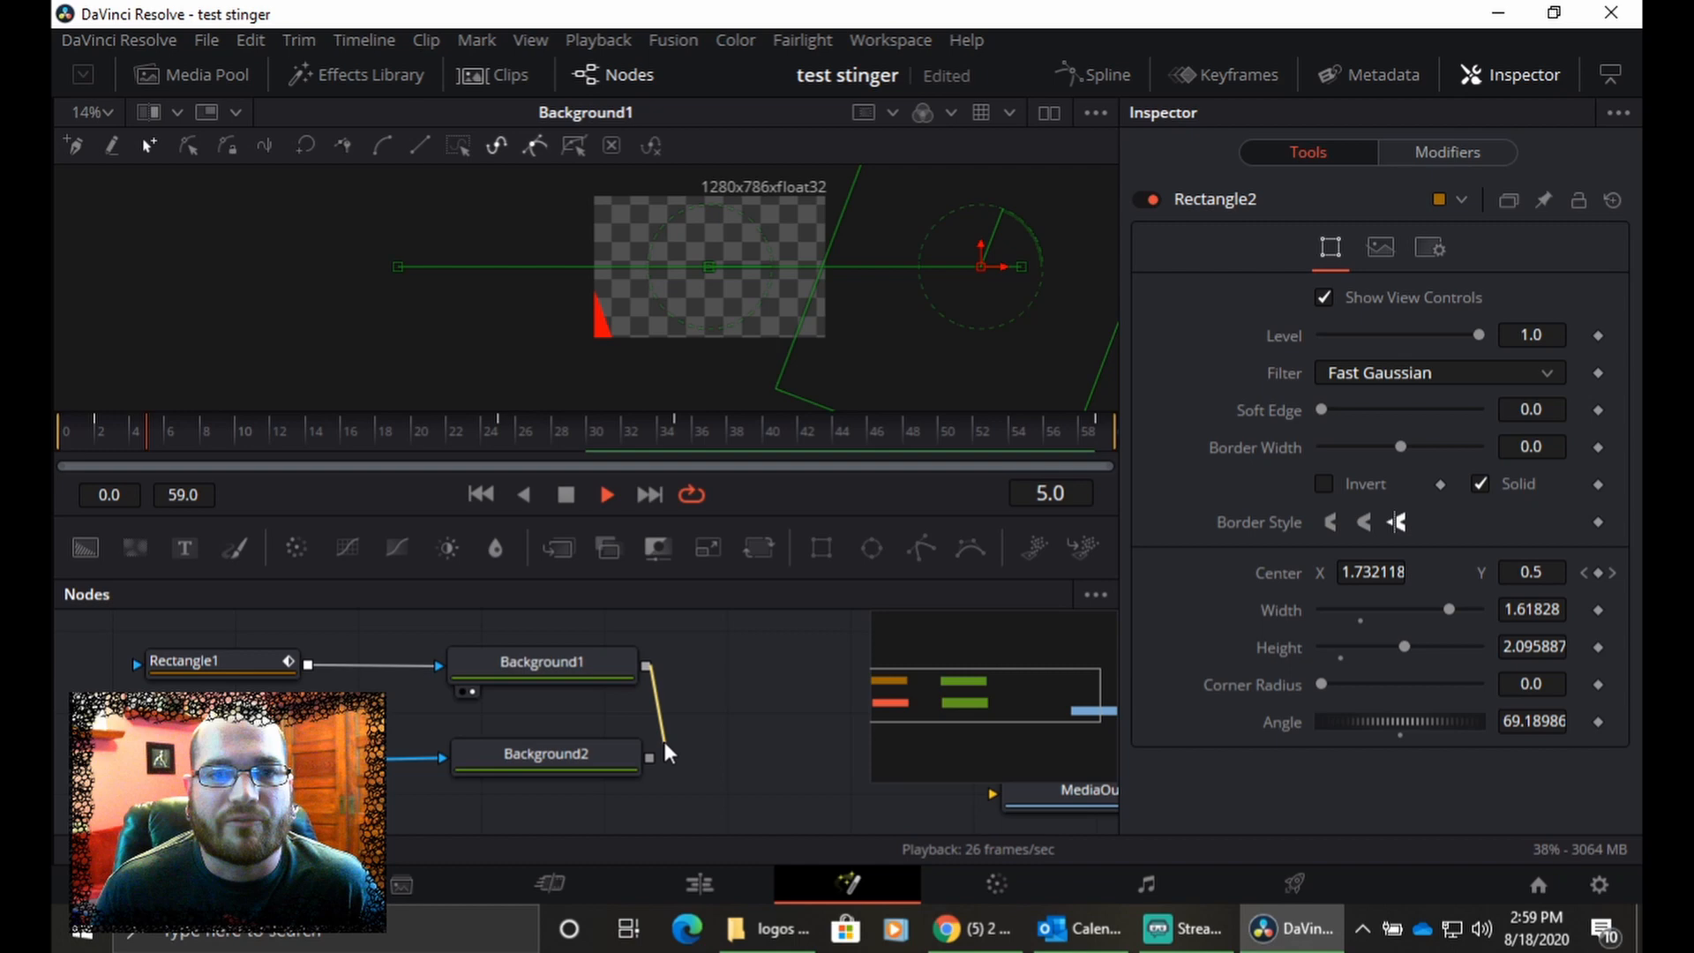
drag(663, 742, 665, 752)
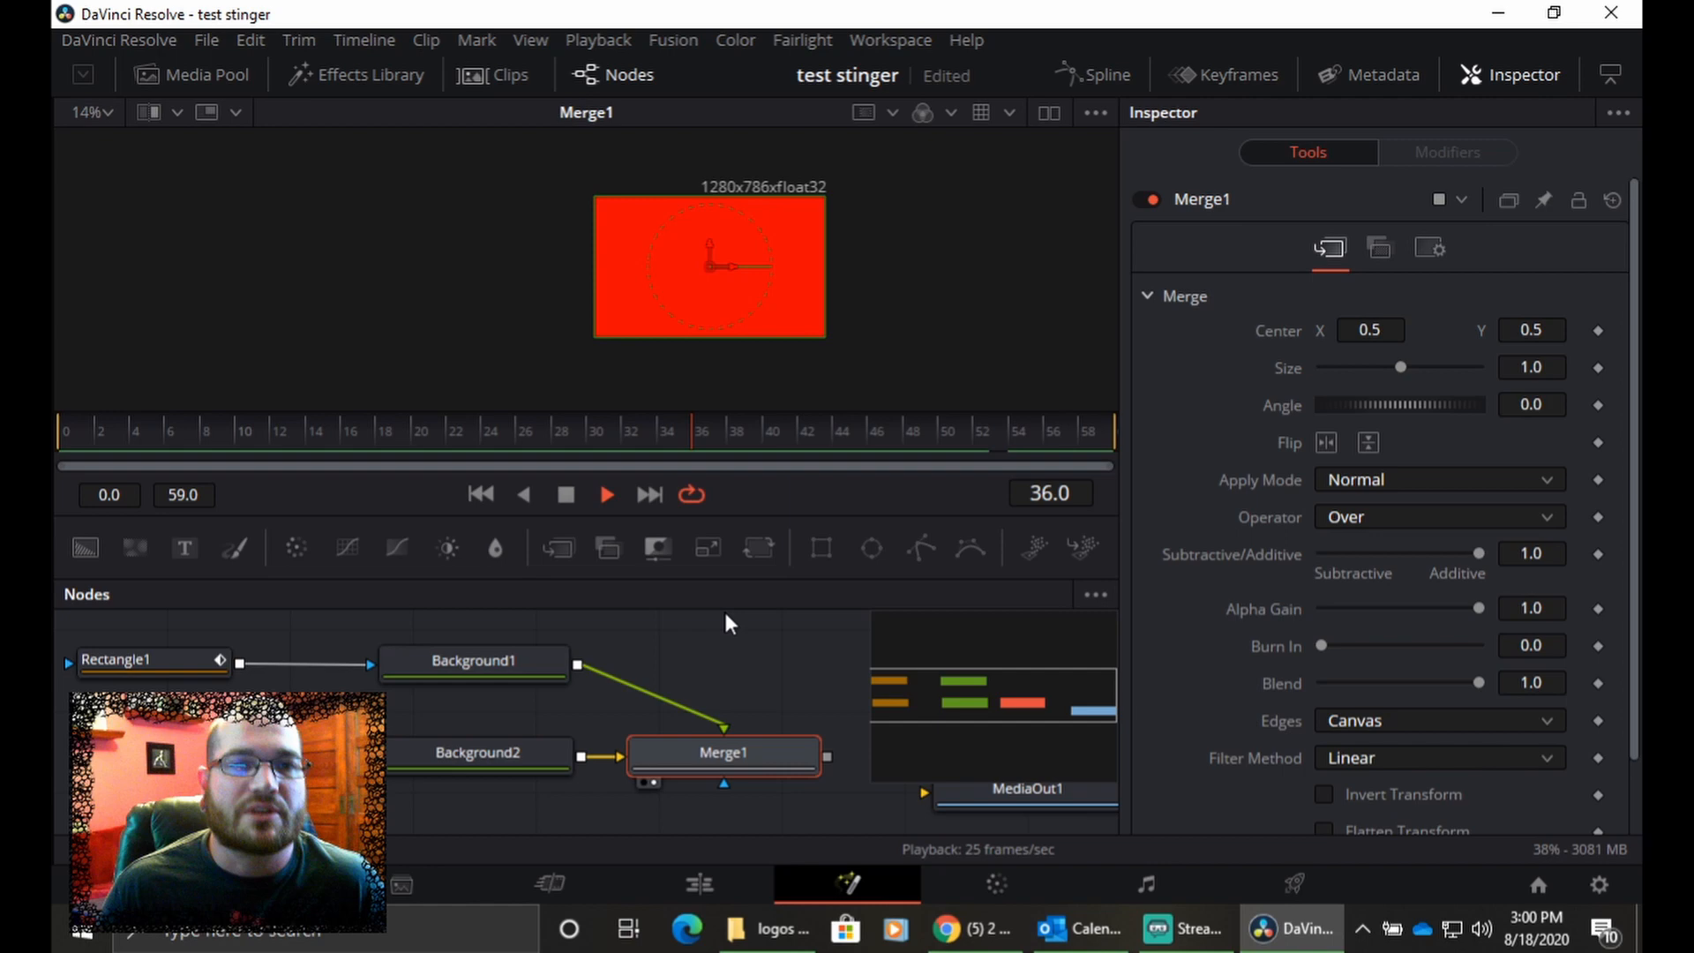
key(space)
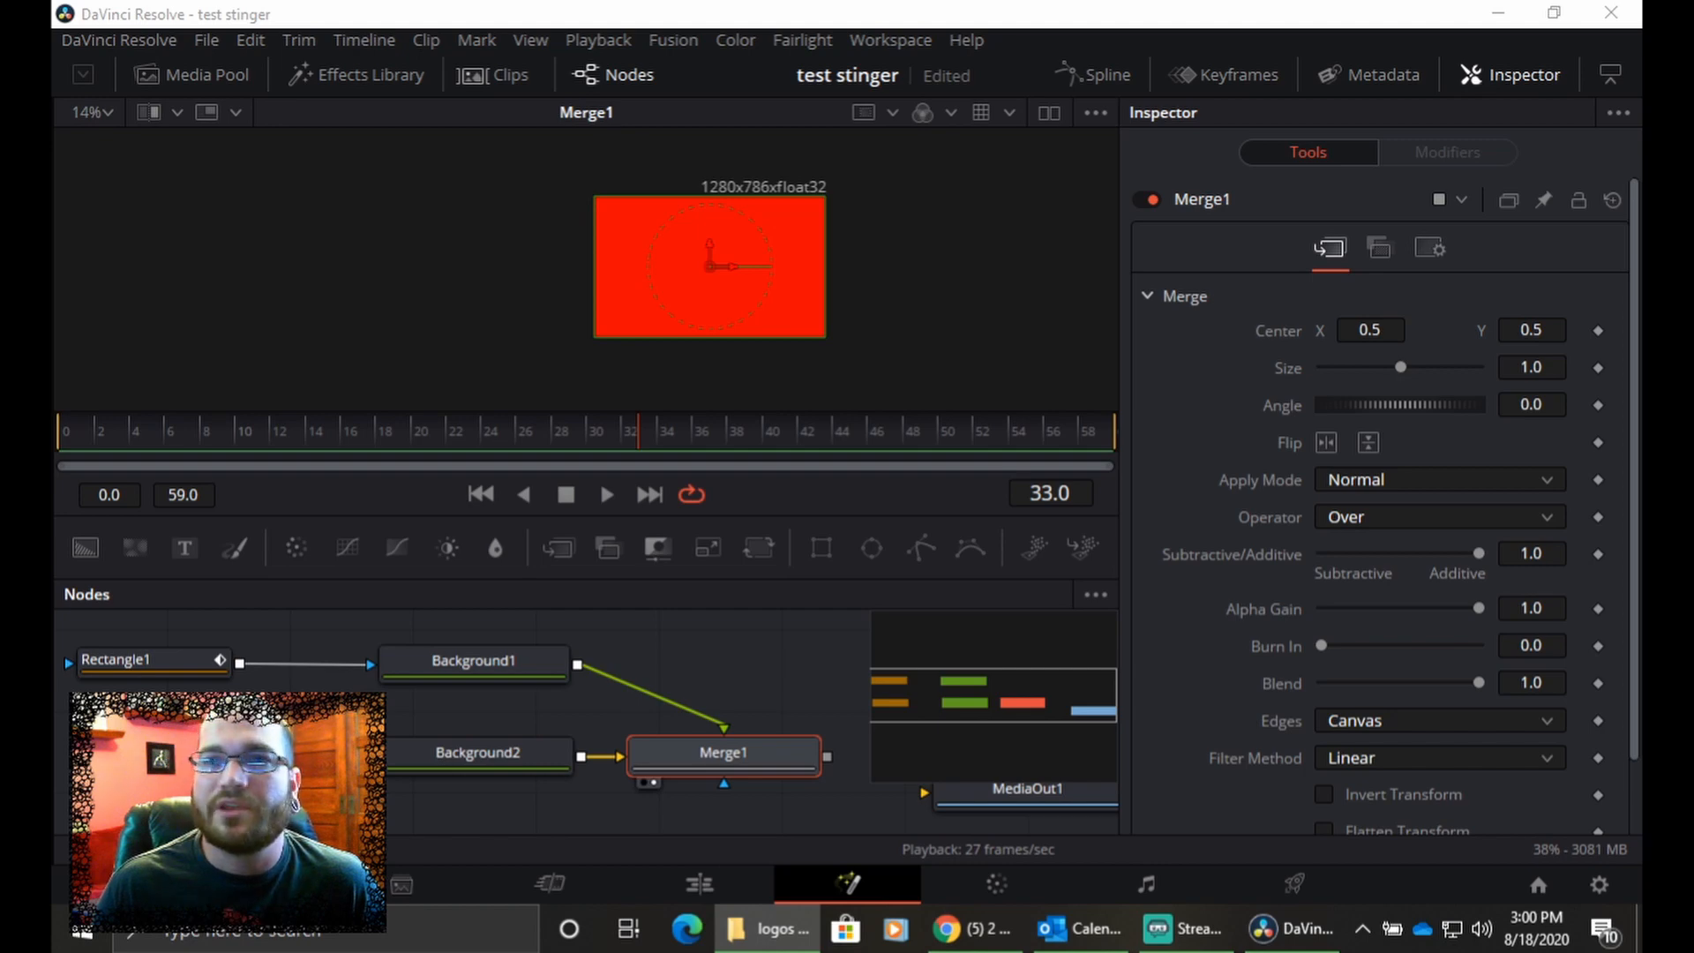
- Add the logo image dr damage option [3-3].png to the node graph and merge it over Merge1's output, showing the merged result
drag(1364, 471, 783, 638)
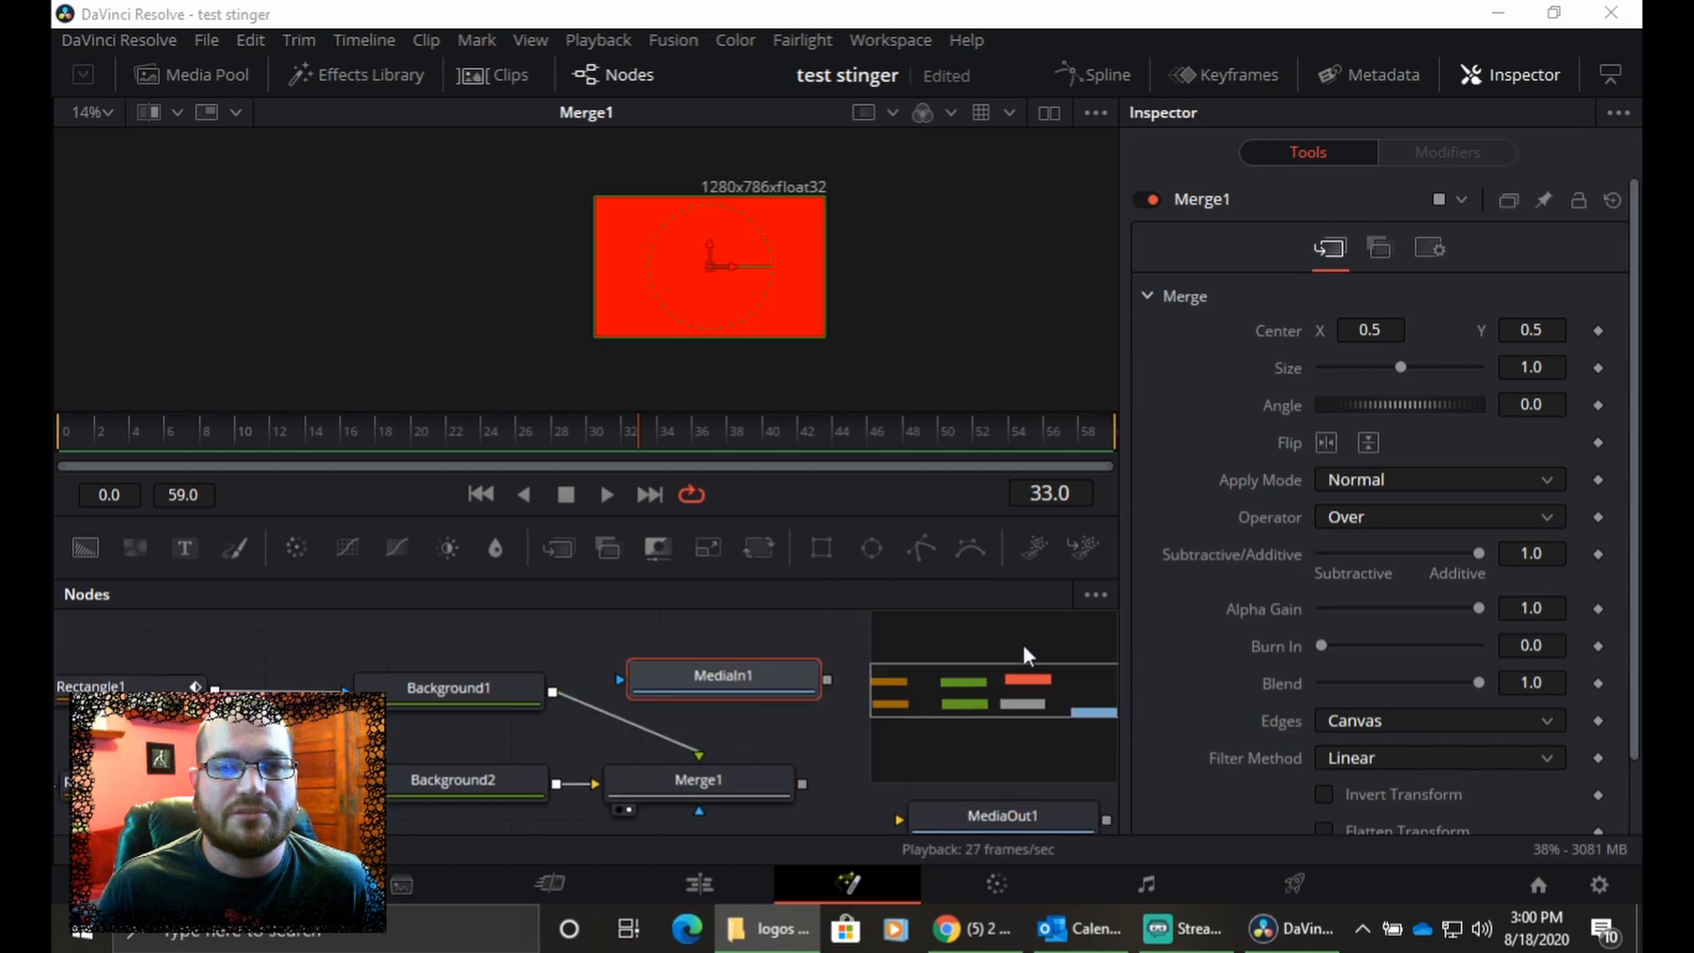
click(719, 676)
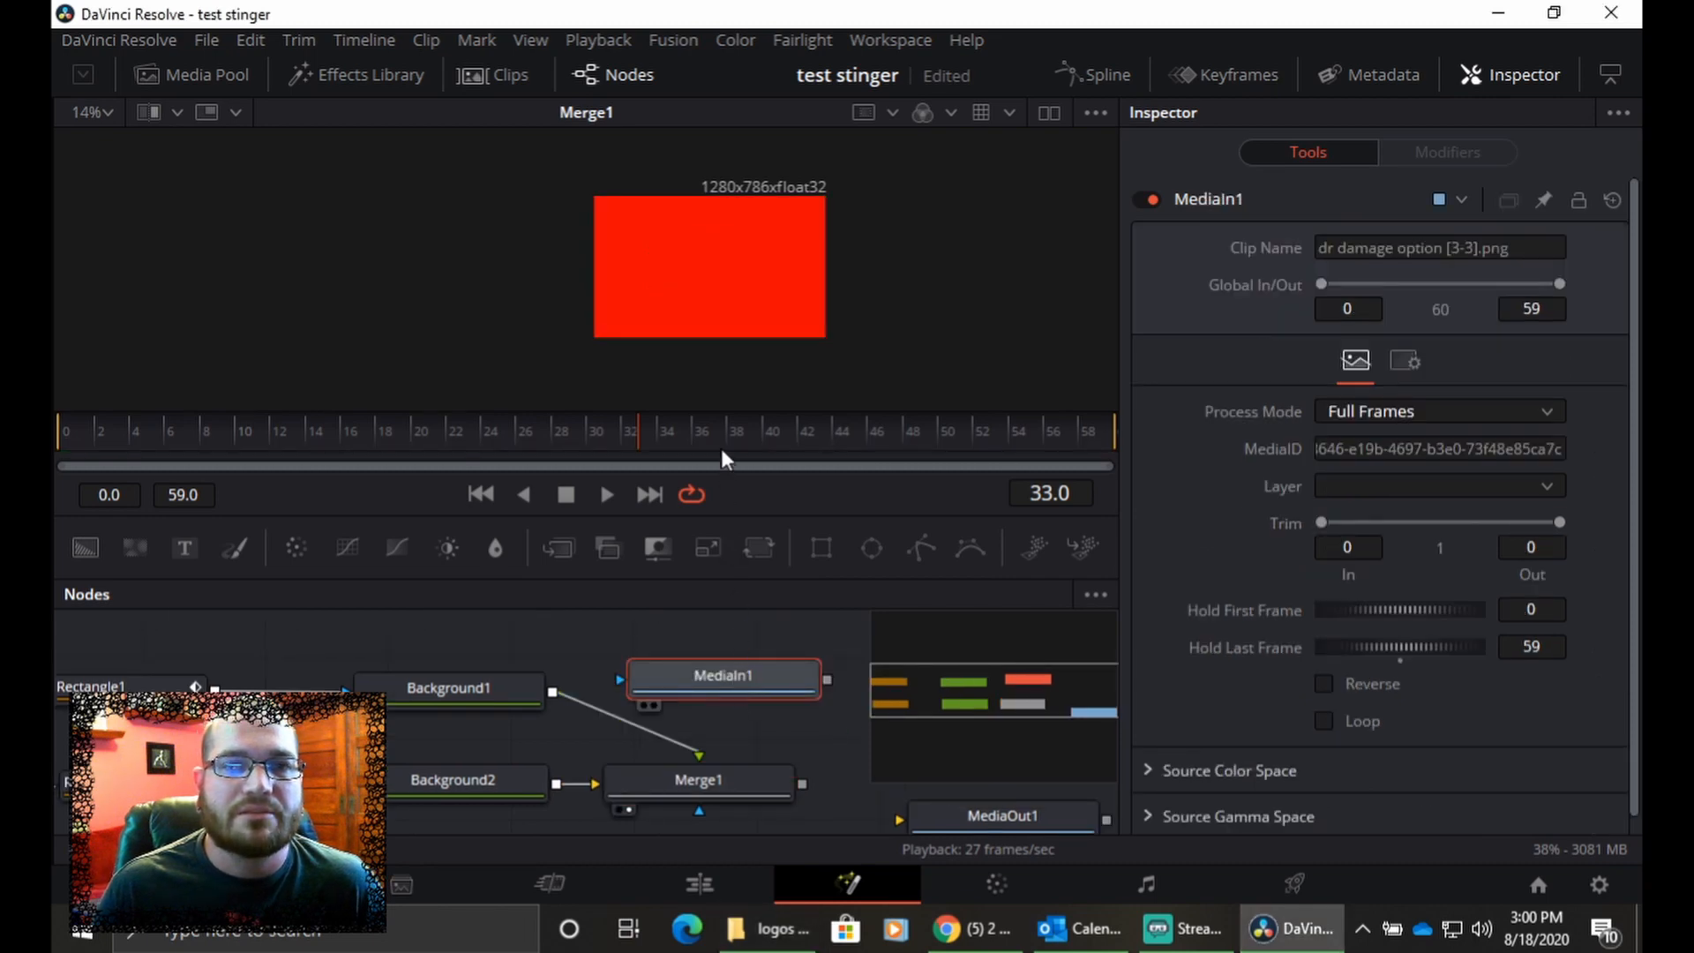
drag(824, 679, 803, 783)
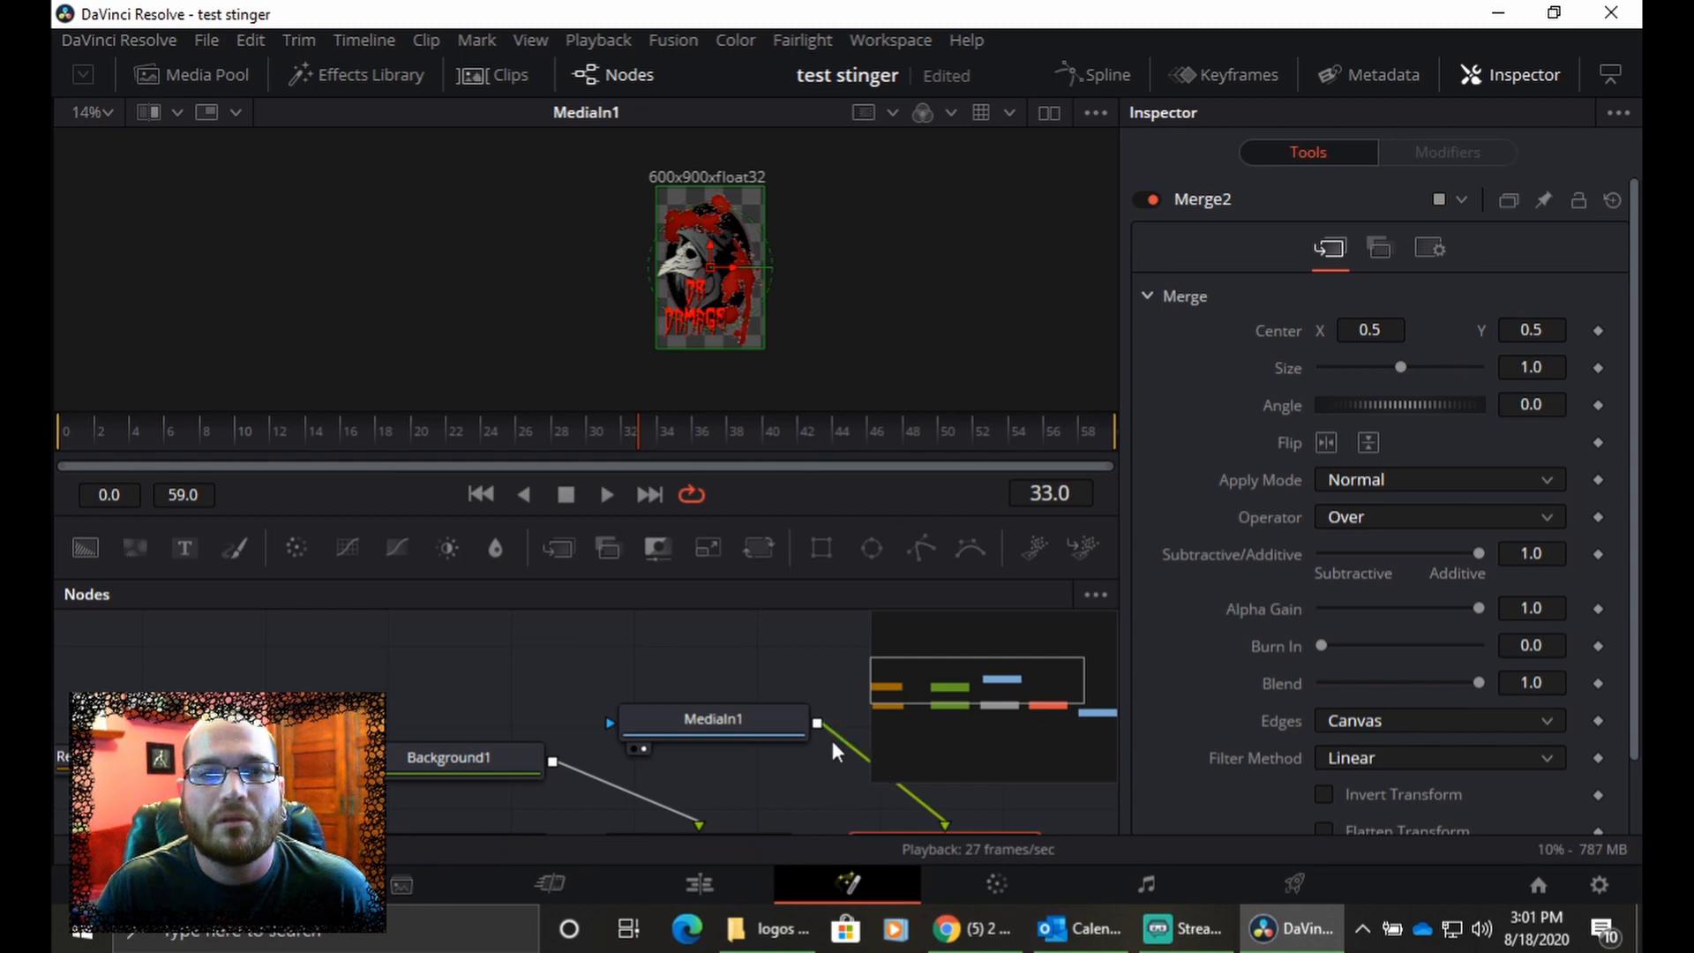
scroll(820, 741, down, 2)
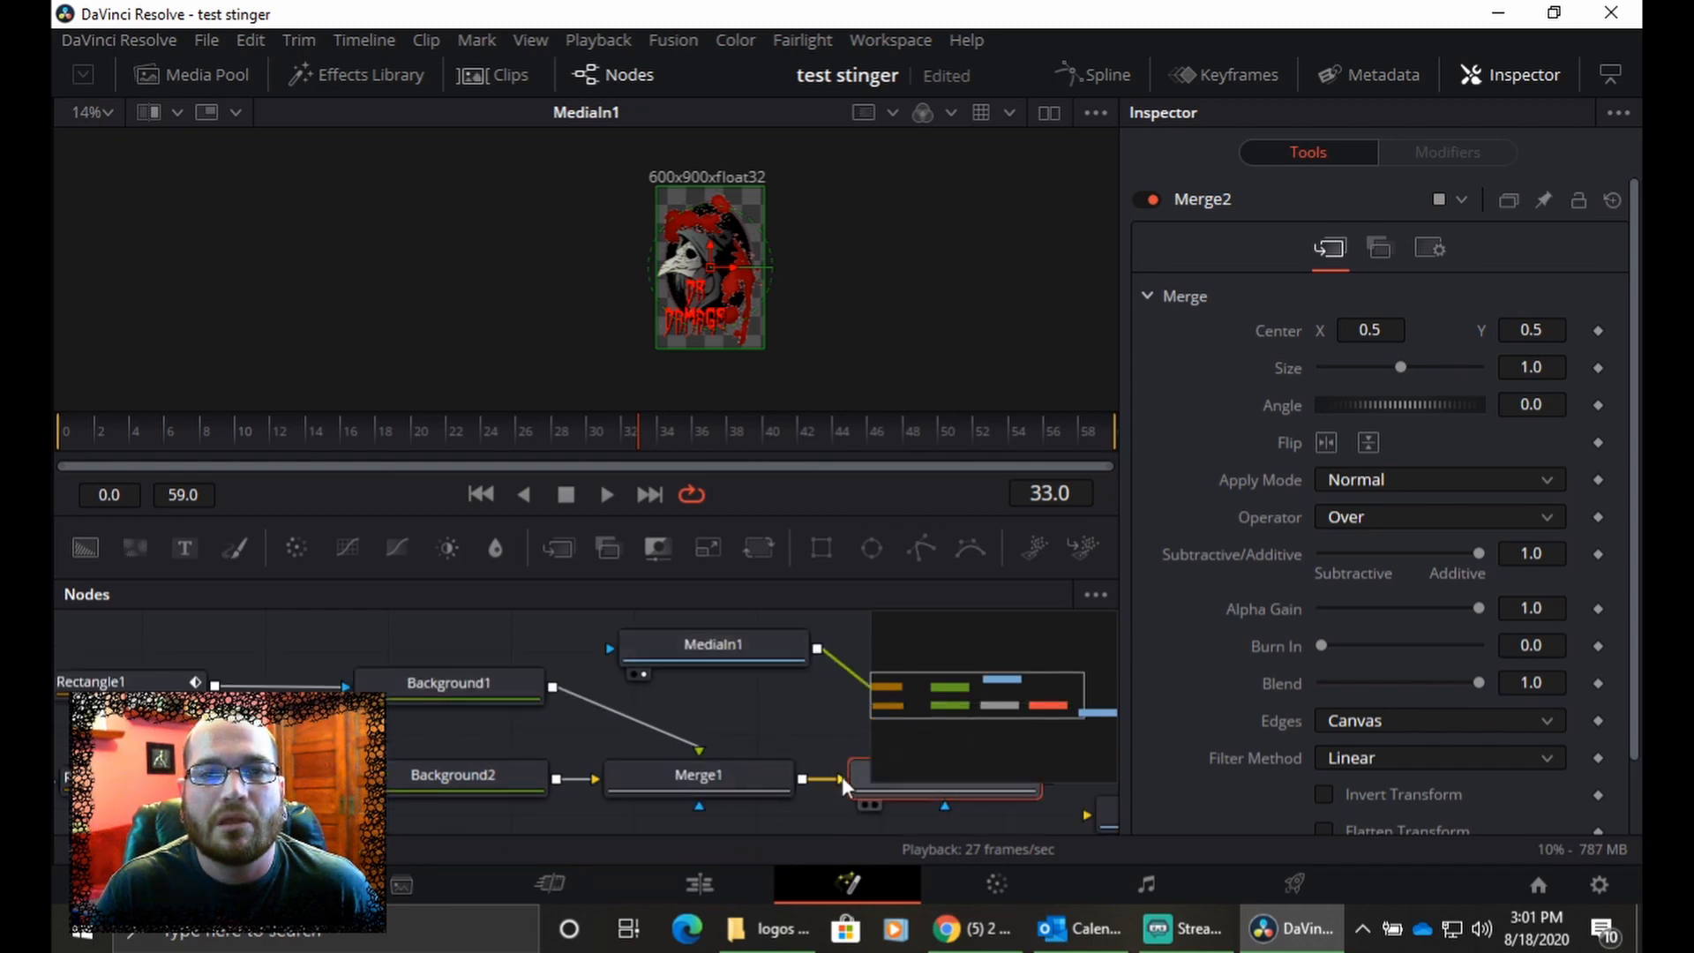
drag(863, 775, 816, 334)
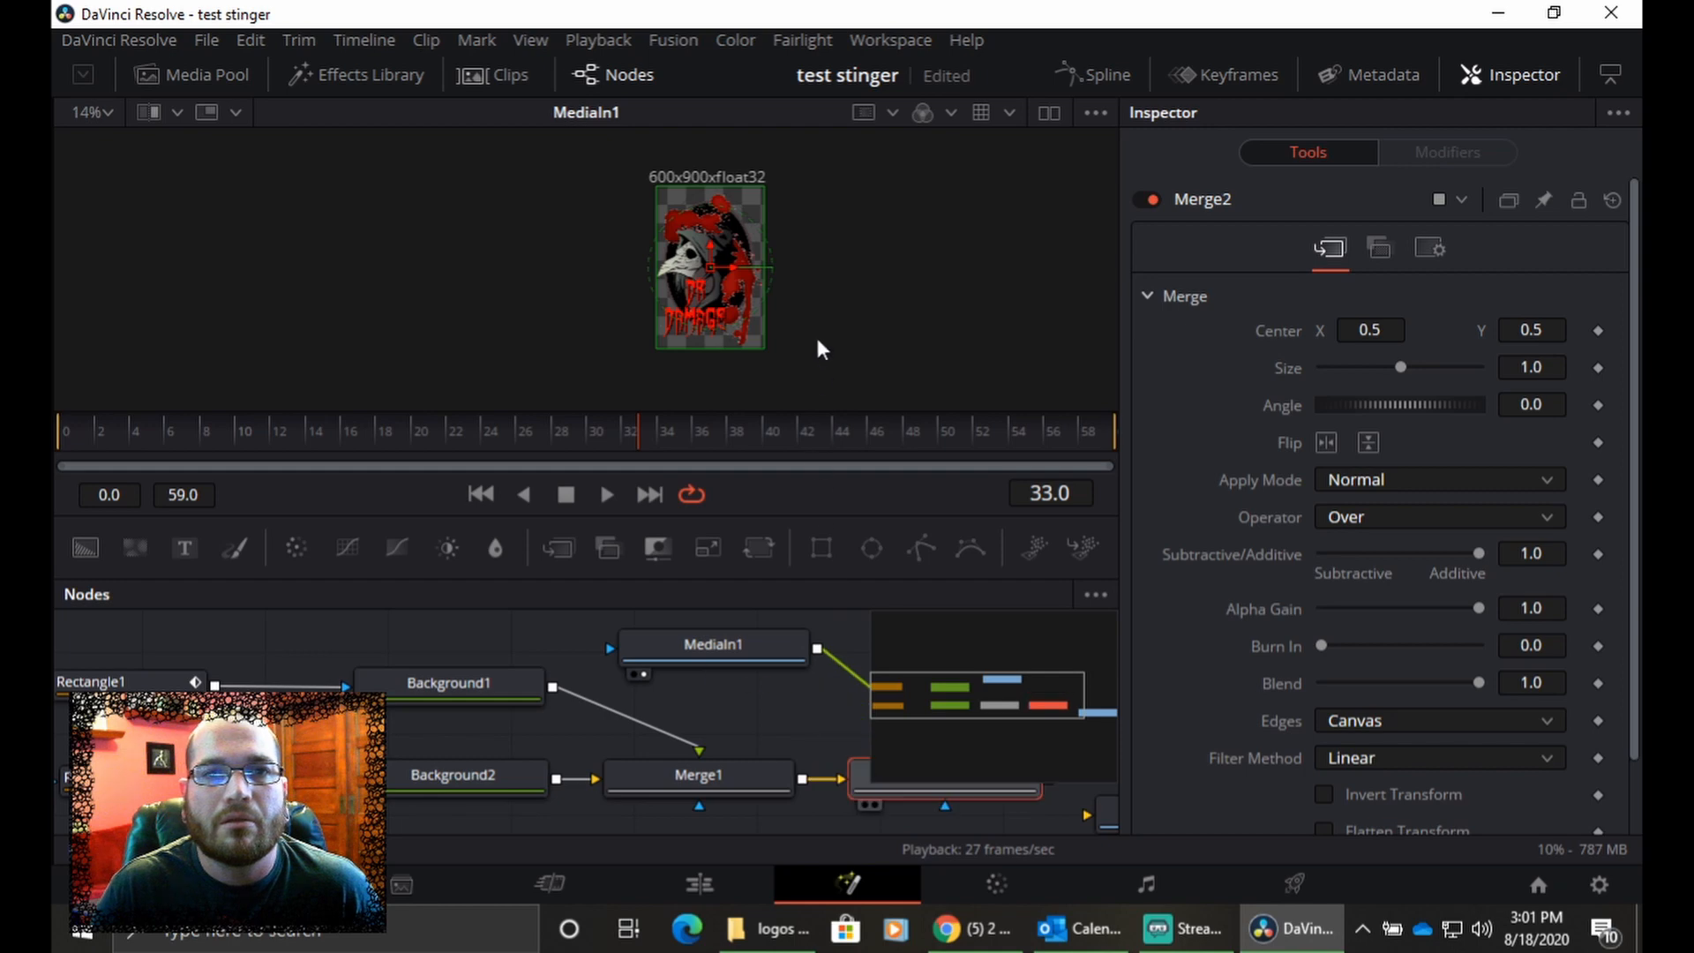
- Move MediaIn1 away from the merge nodes and add a Transform node beside it
click(722, 688)
drag(722, 687, 526, 653)
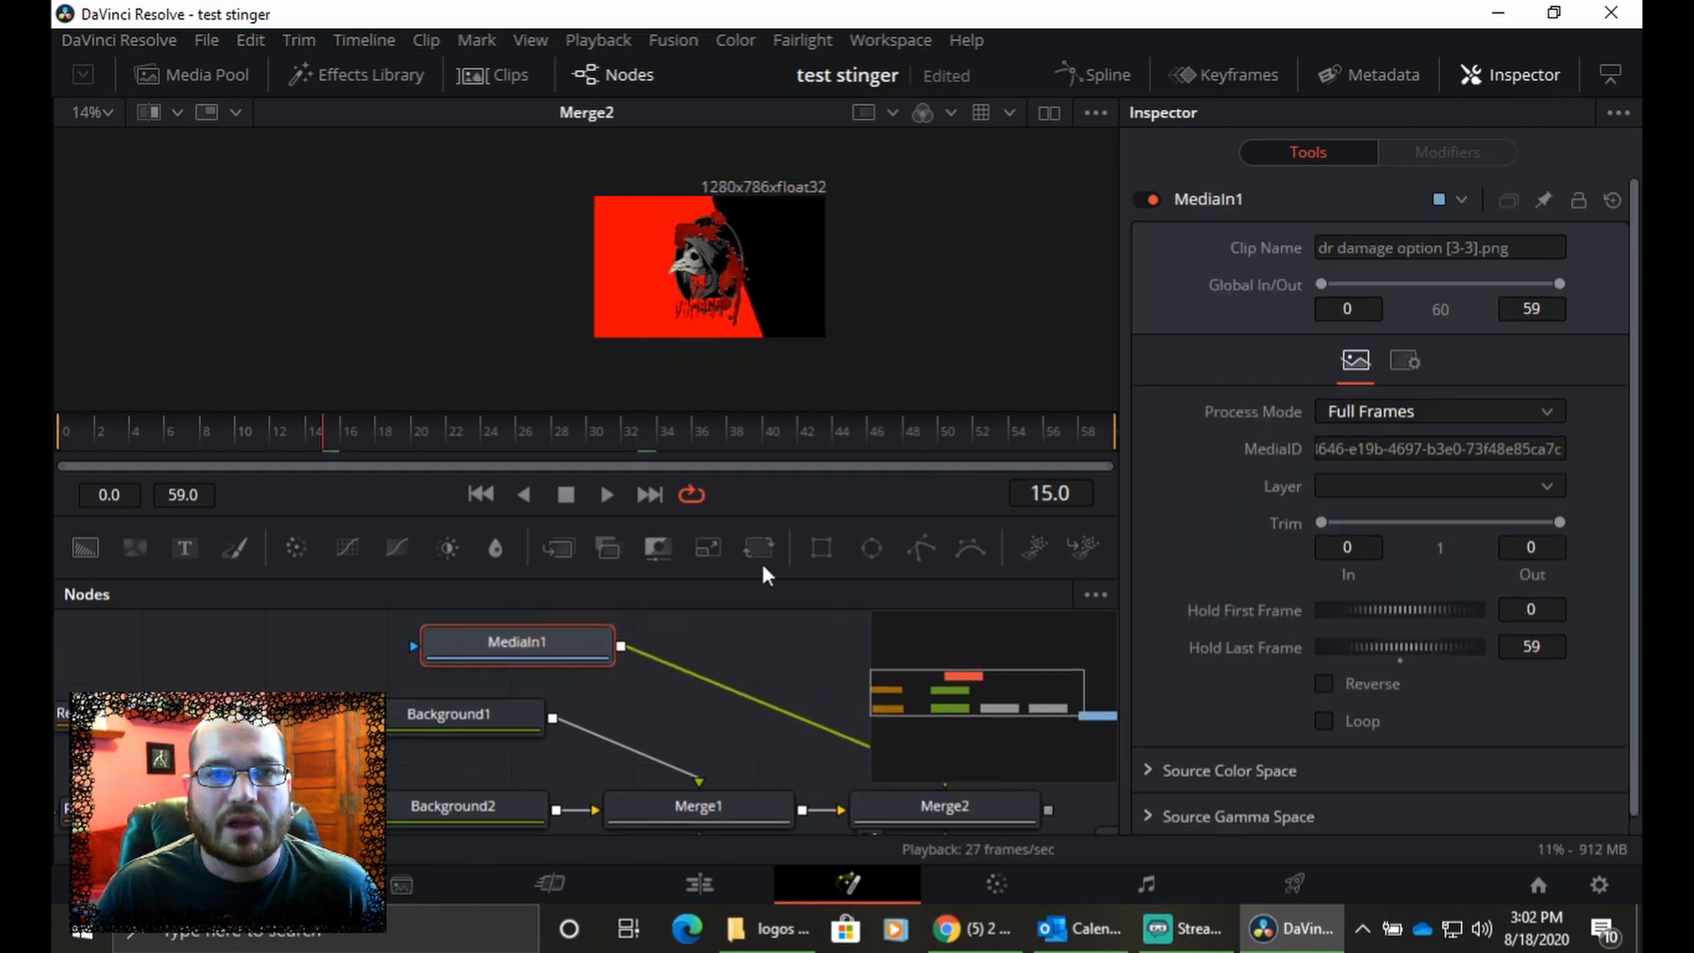
right_click(706, 640)
mouse_move(802, 229)
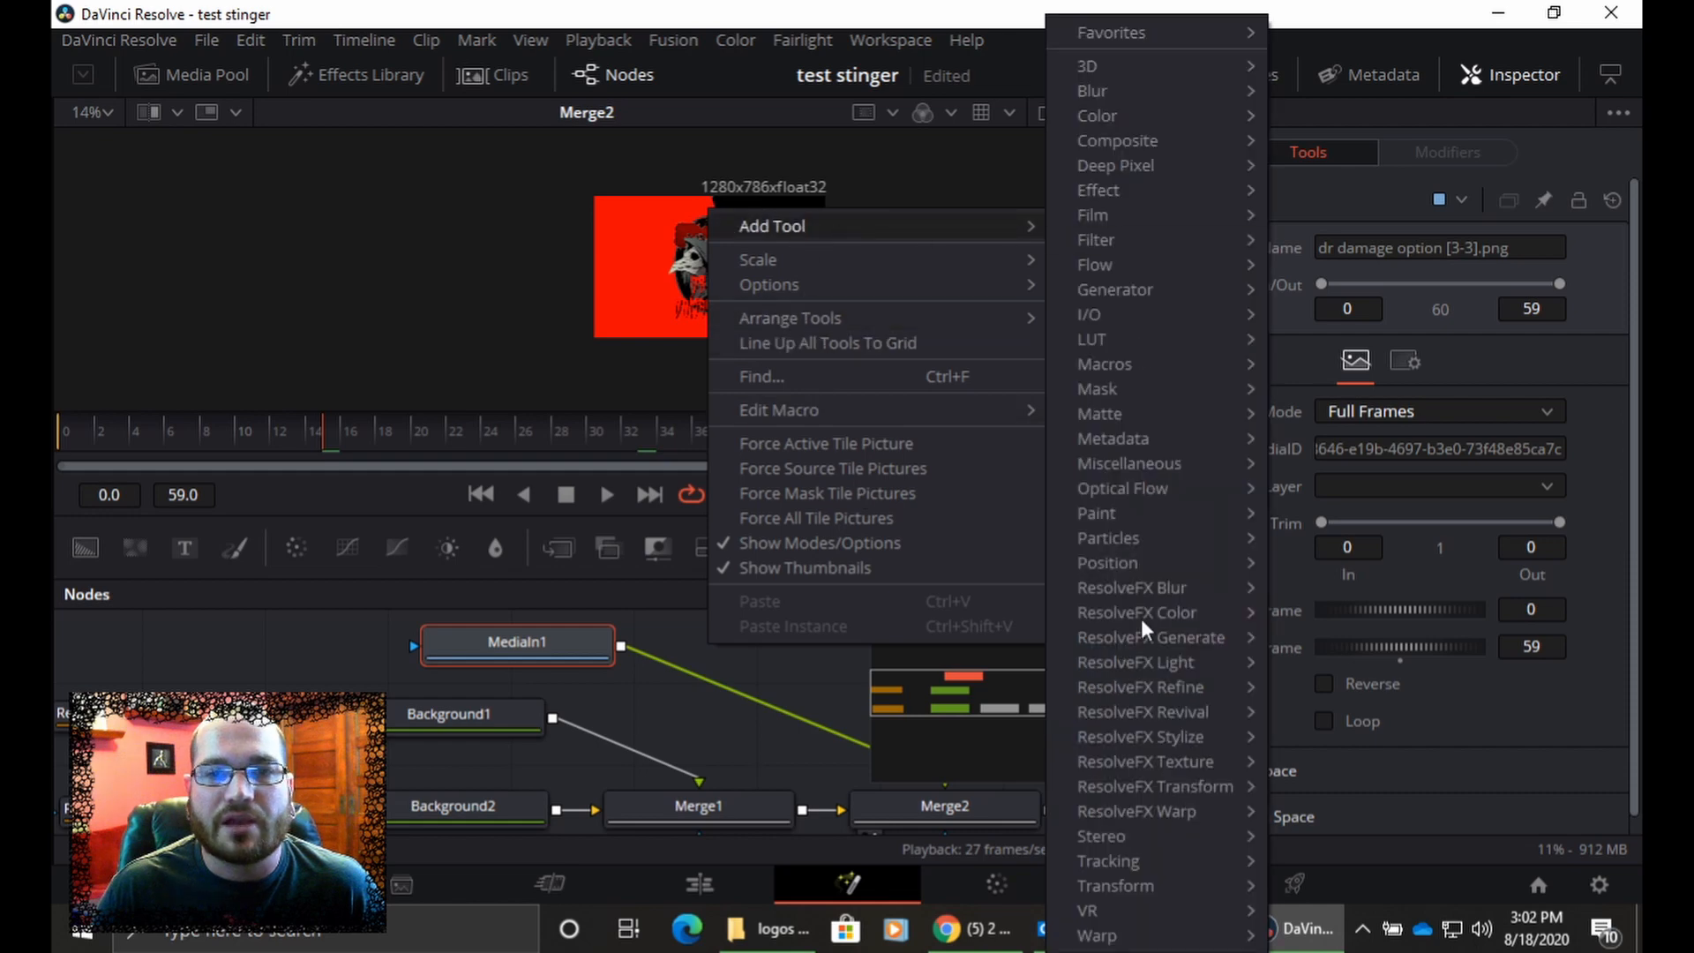
mouse_move(1140, 887)
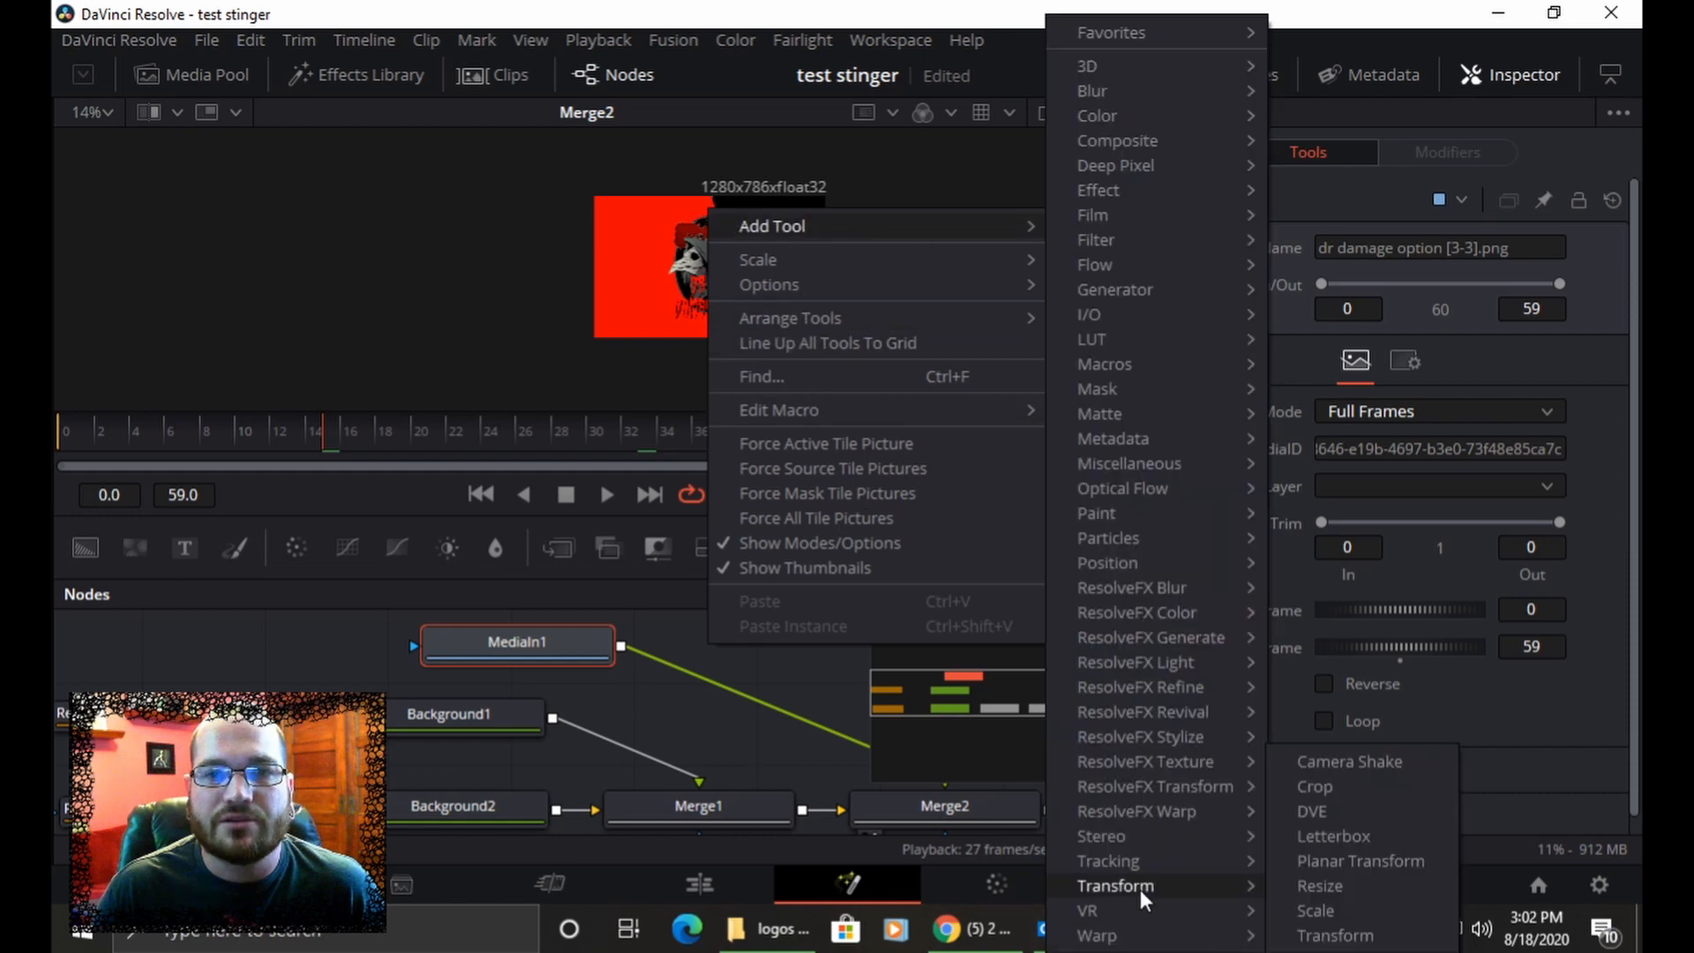
click(1343, 938)
drag(704, 674, 777, 670)
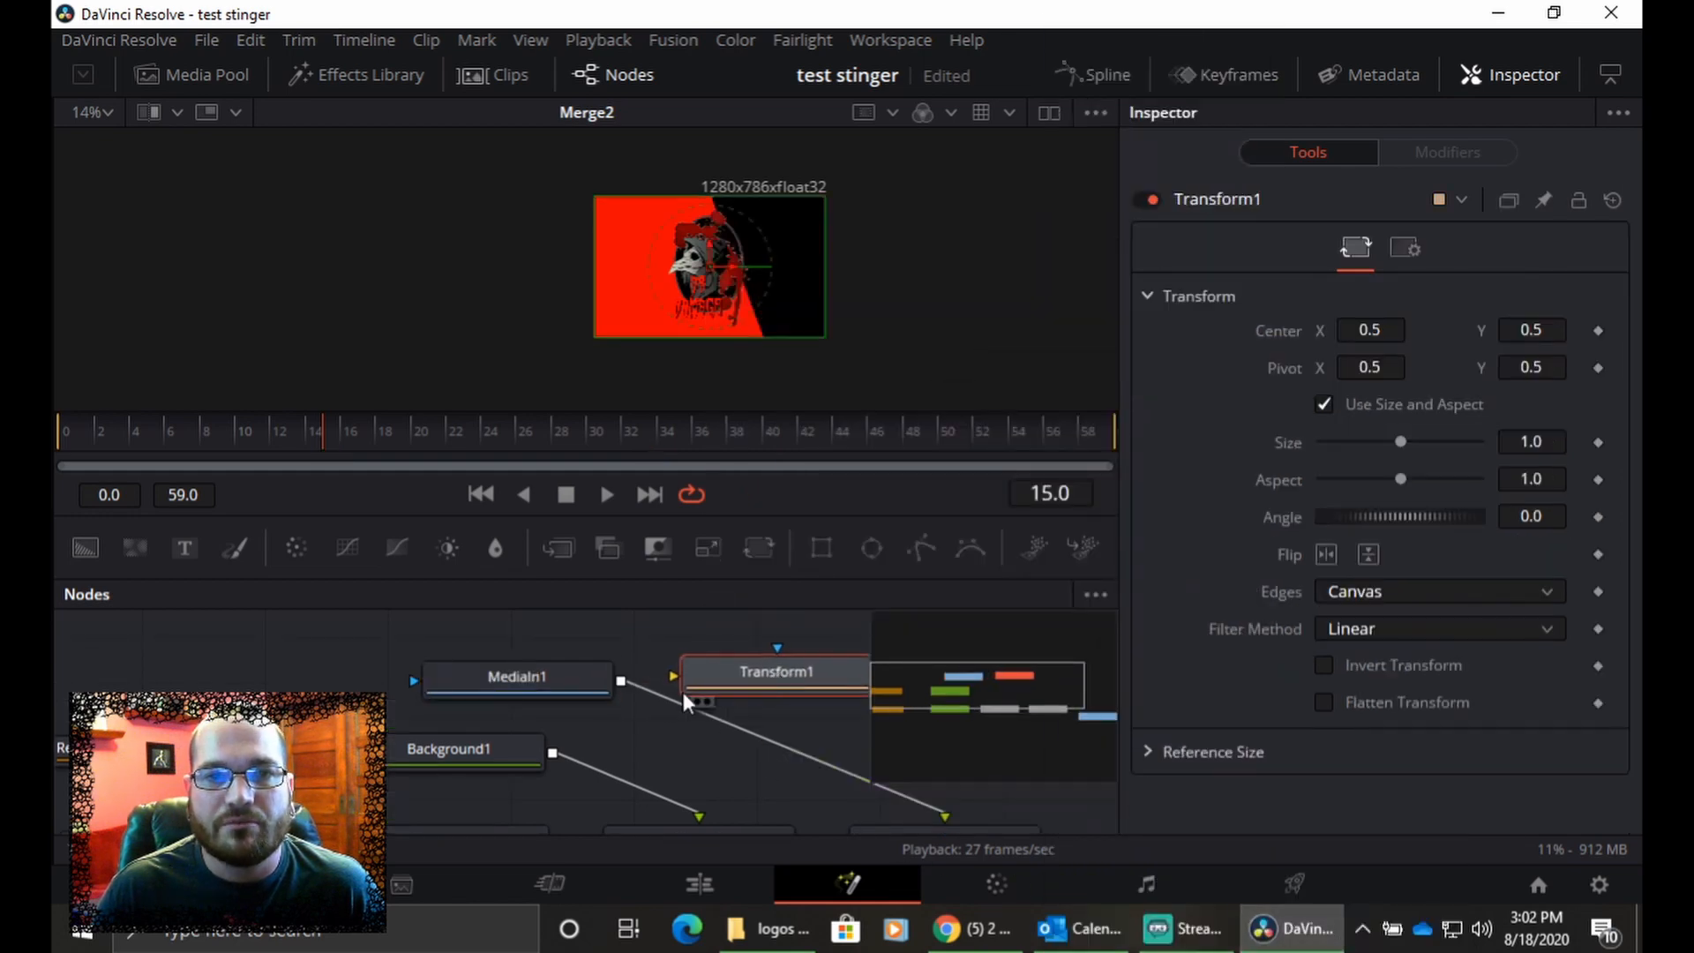
- Route MediaIn1 through Transform1 into Merge2's foreground input, replacing the direct connection from MediaIn1
drag(622, 681, 675, 678)
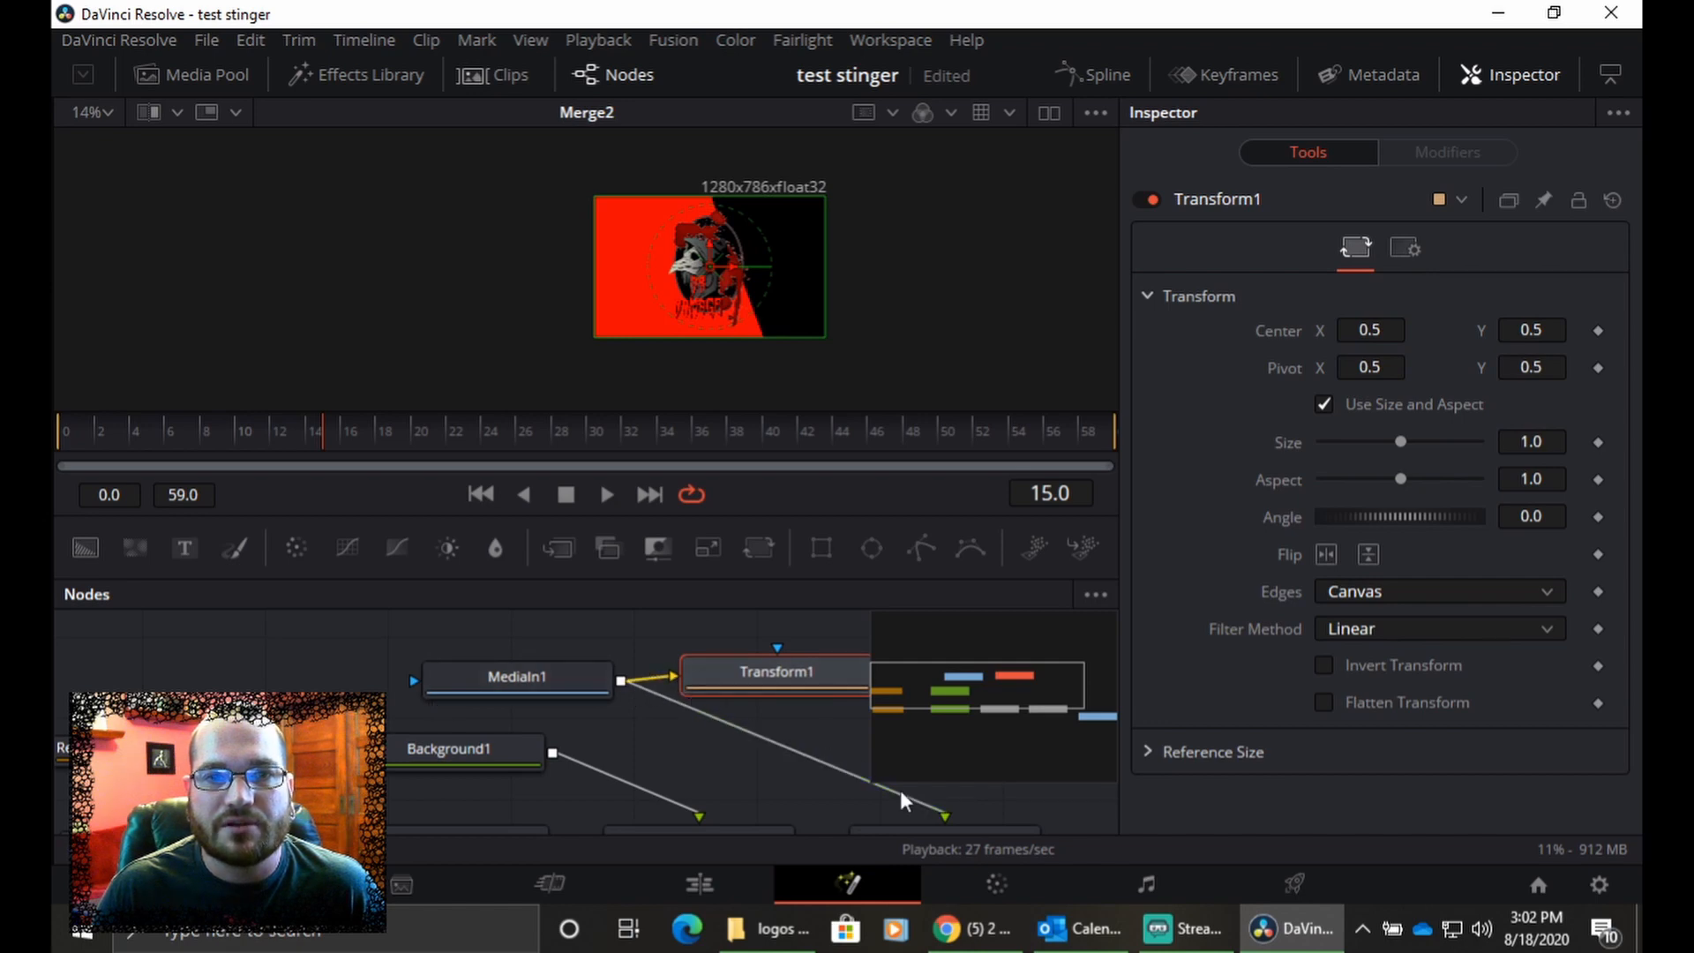
drag(947, 813, 907, 824)
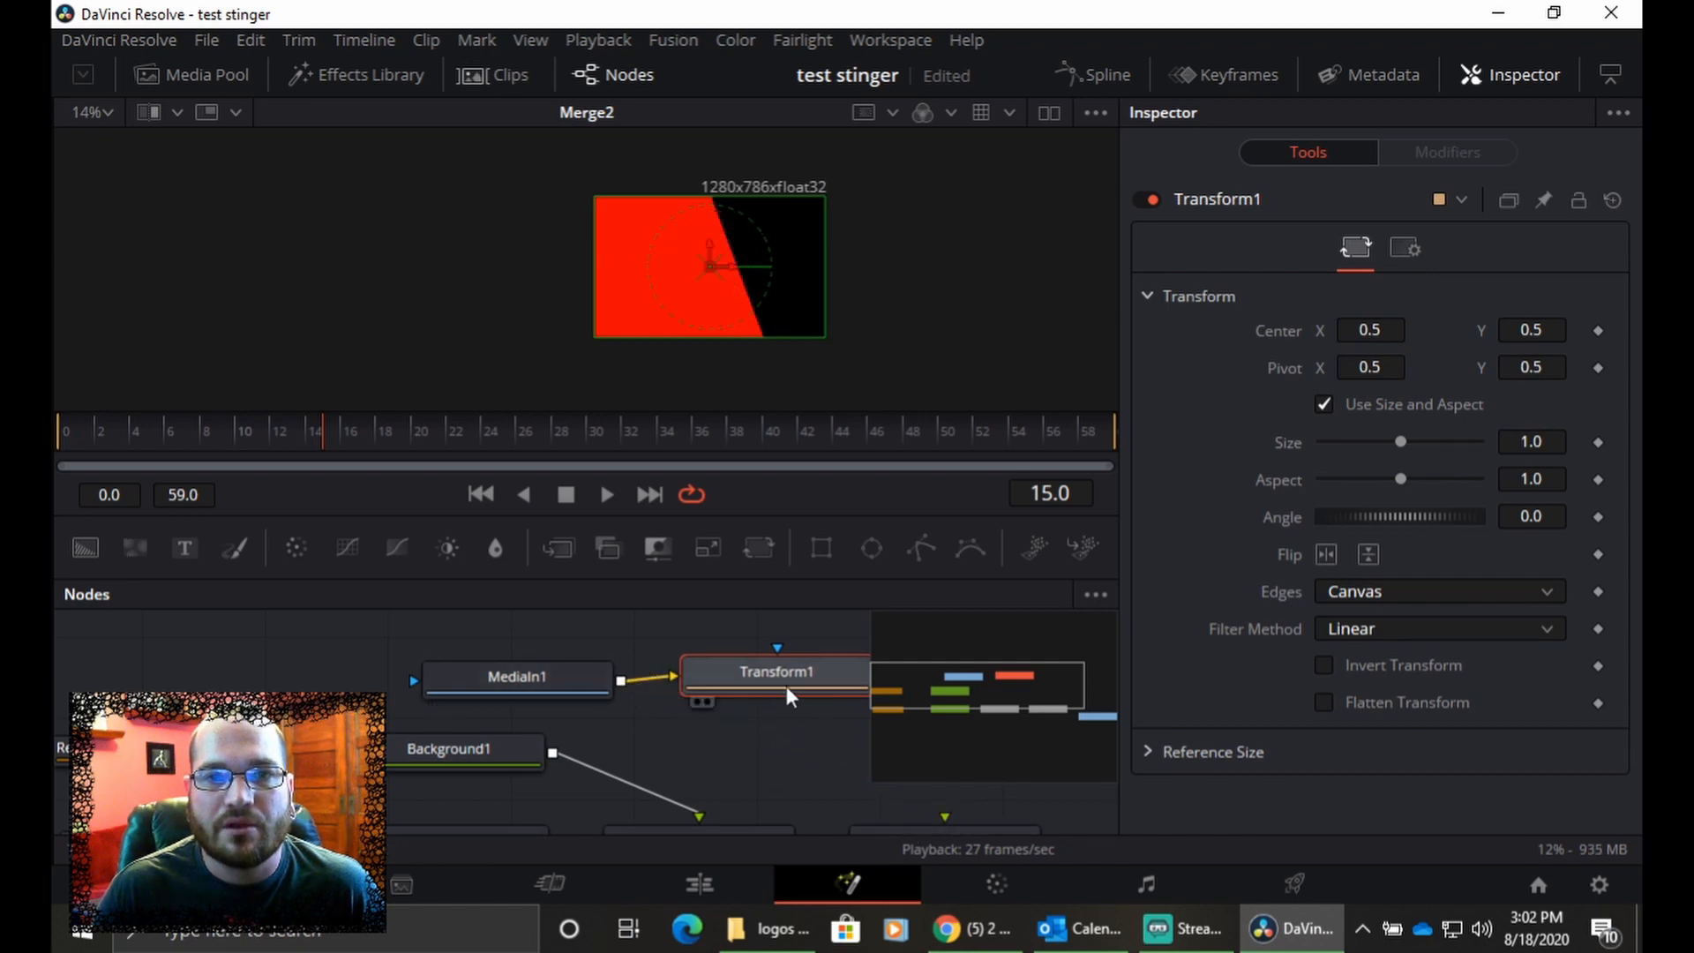
drag(786, 685, 941, 814)
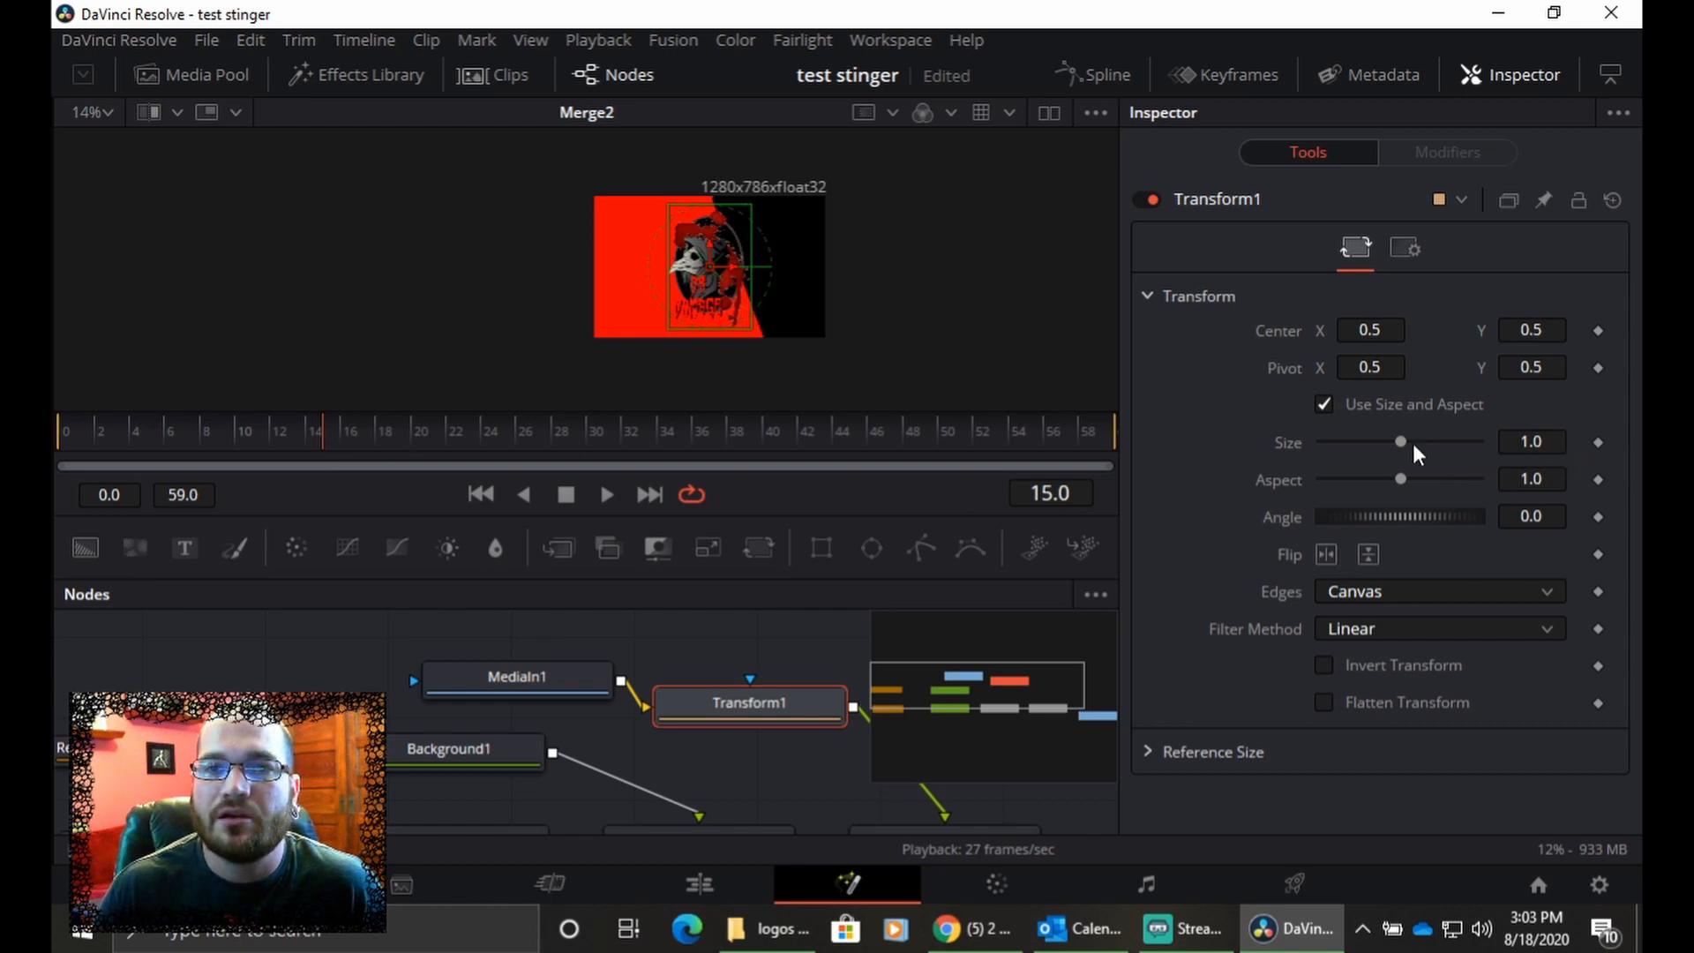
- Keyframe Transform1's Size at 0.0 on frame 15 and at 1.13 on frame 26
drag(1401, 445, 1300, 458)
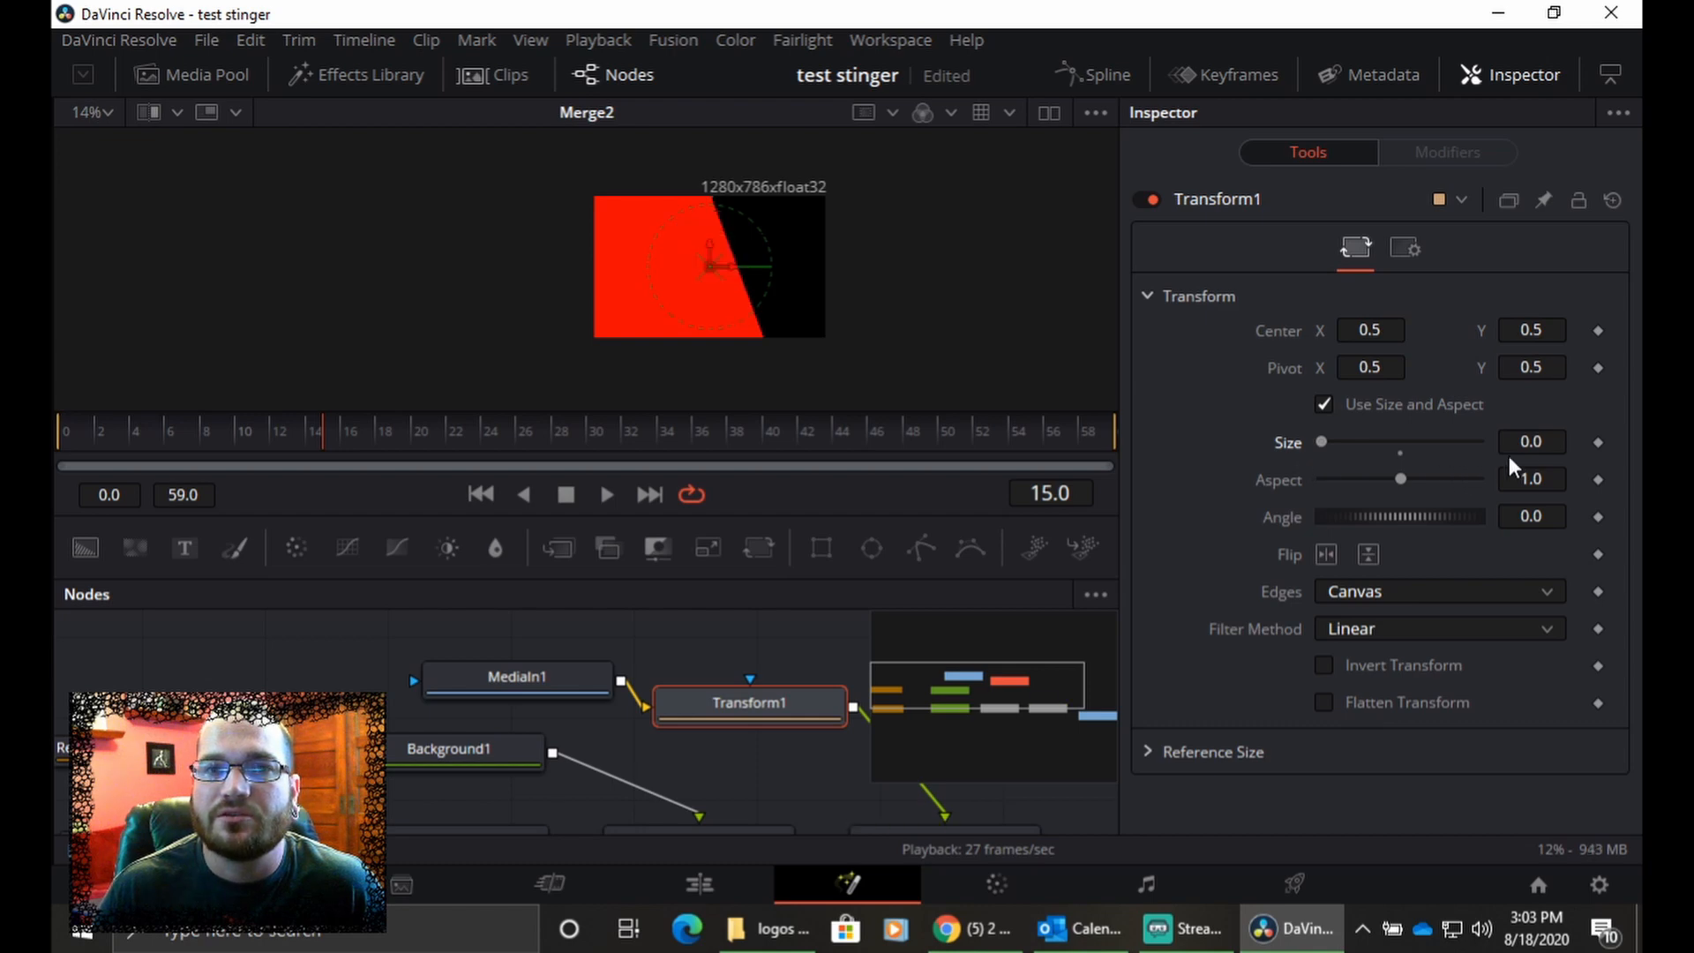
click(1598, 443)
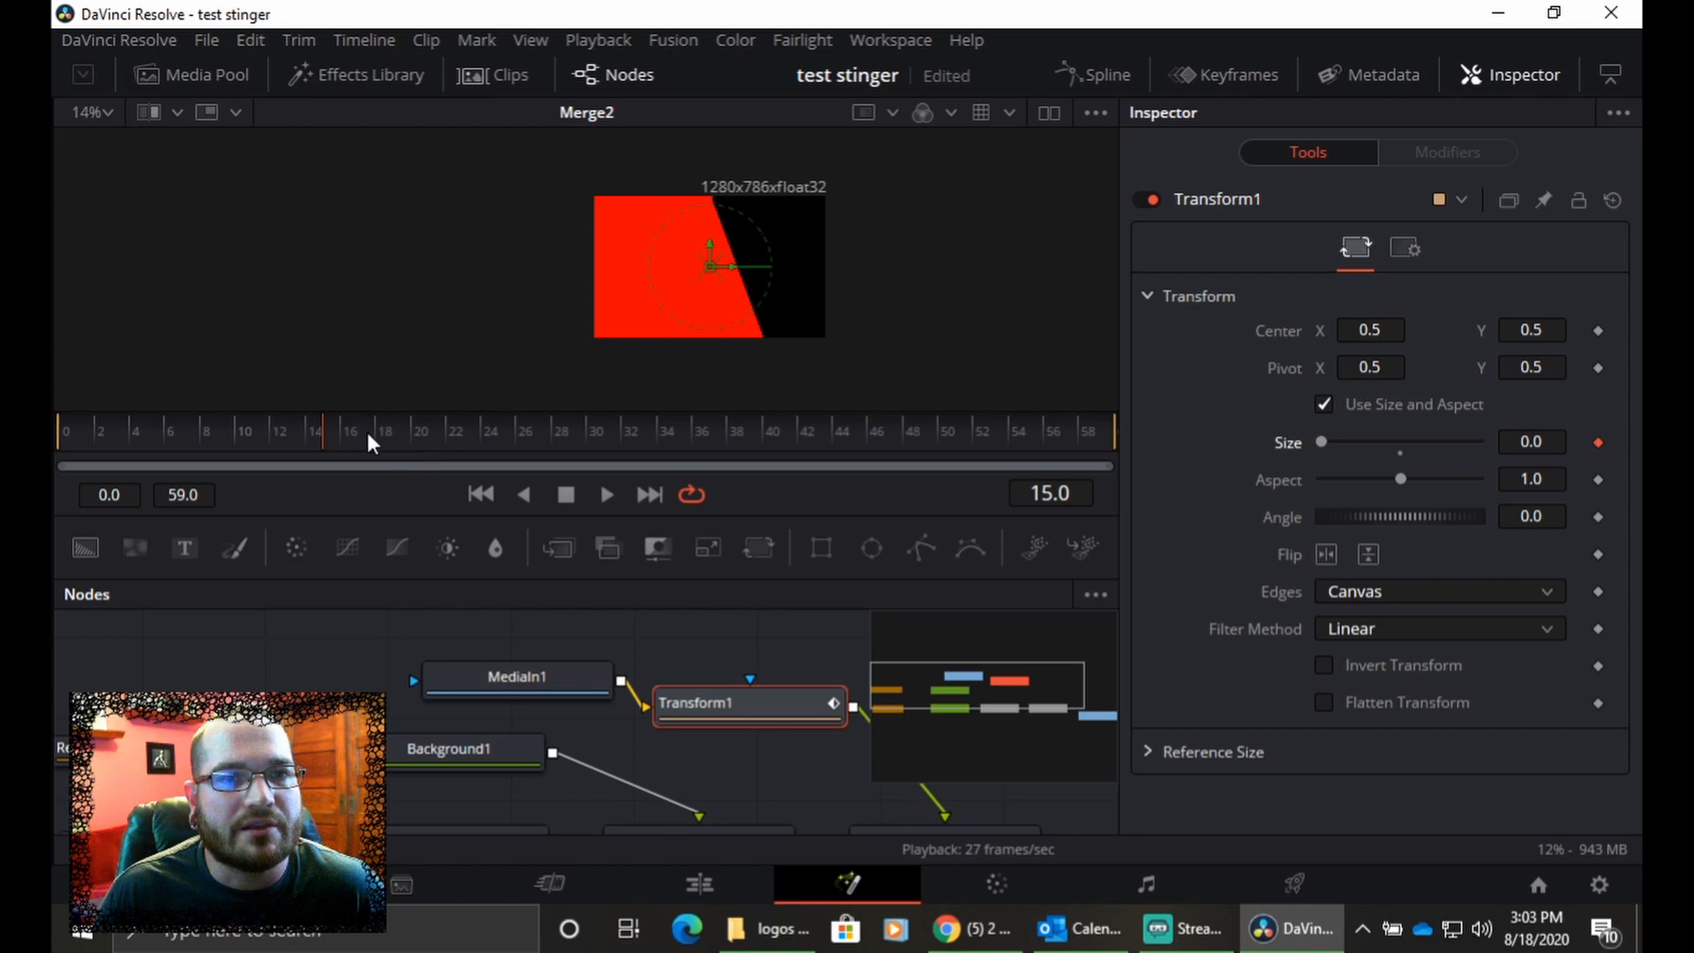
click(516, 431)
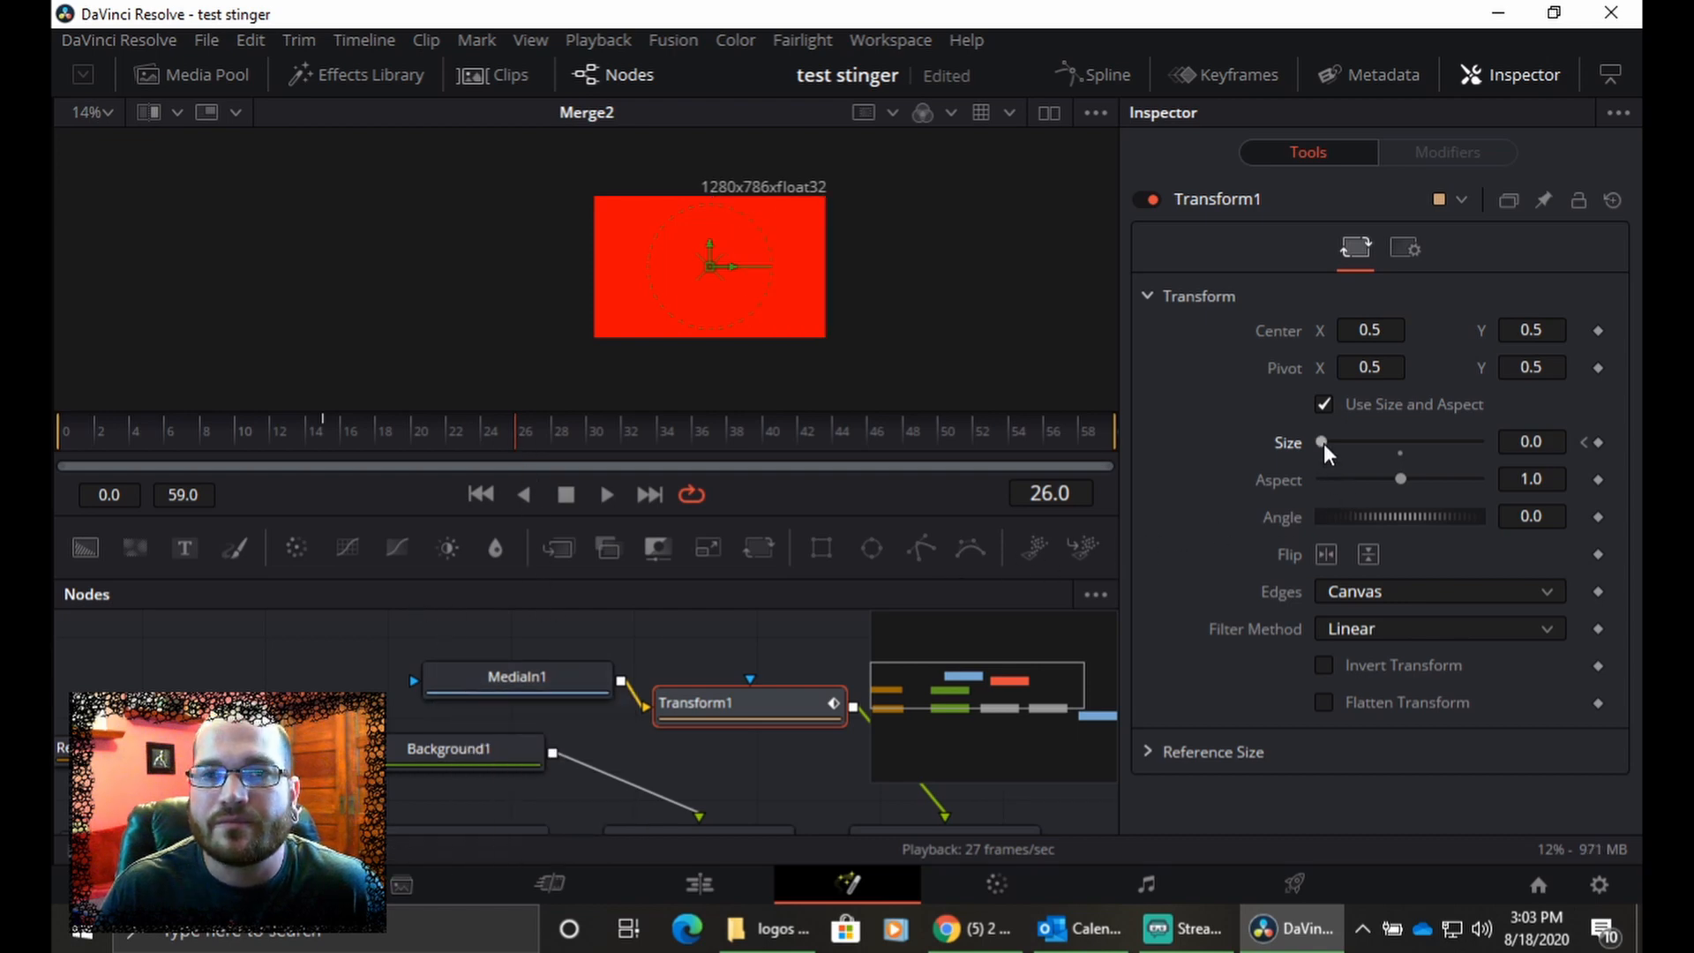
drag(1321, 443, 1403, 445)
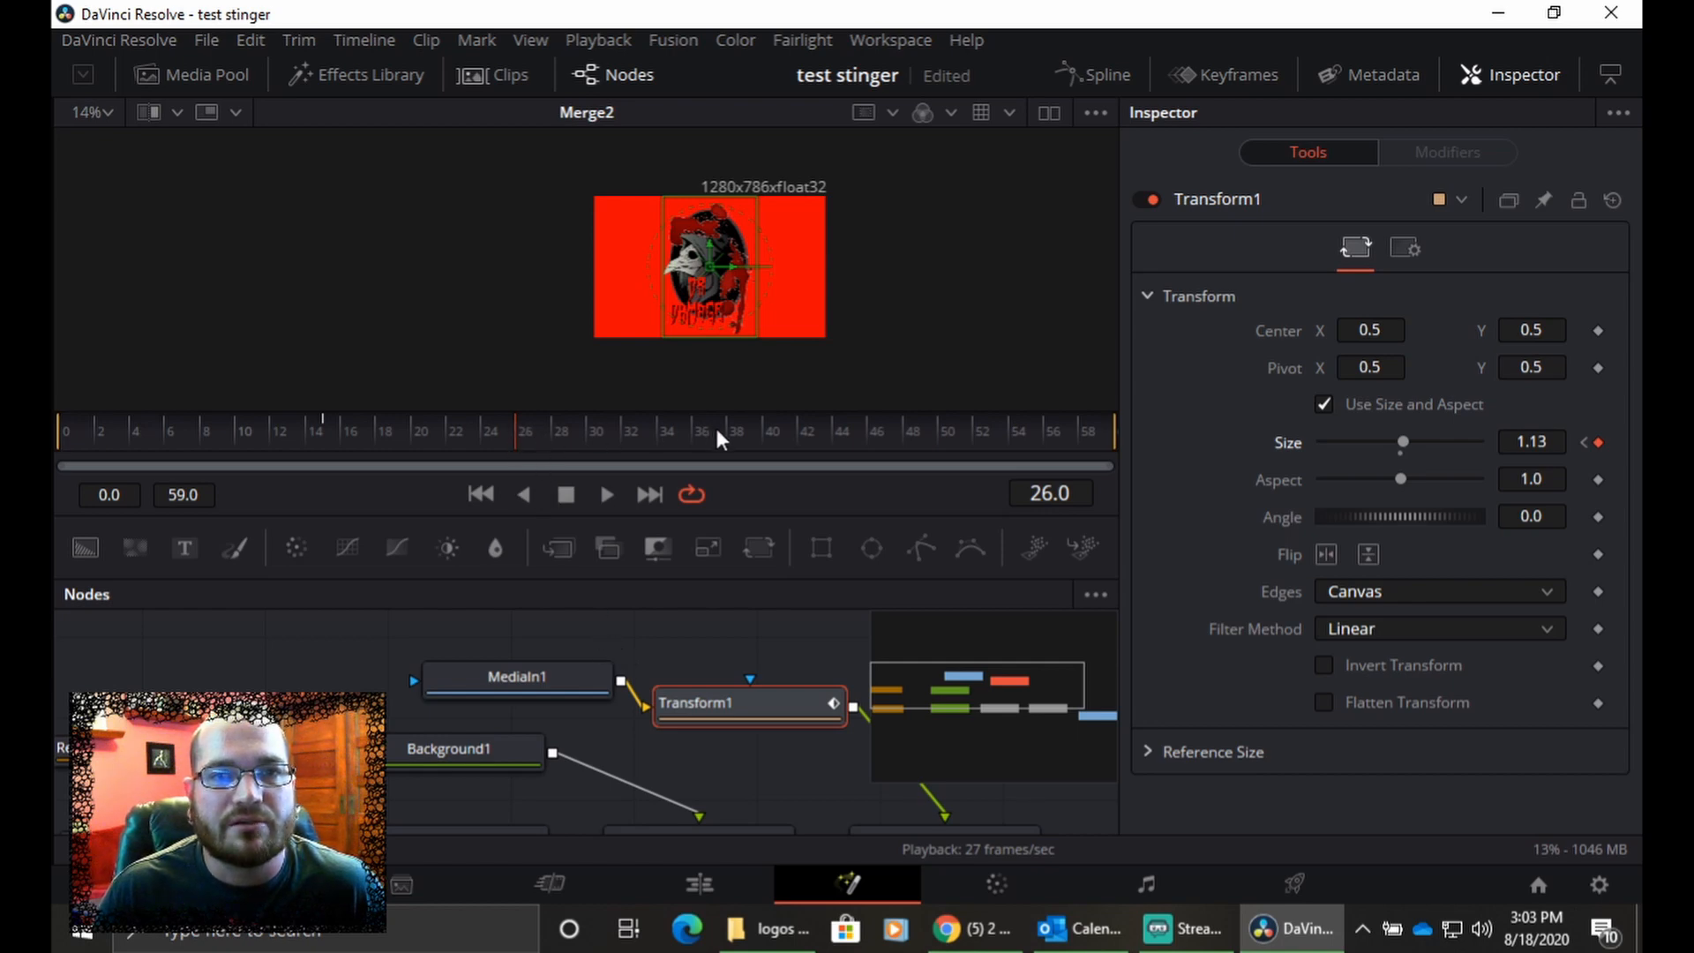
- Hold Transform1's Size of 1.13 with a keyframe at frame 34 and shrink it to 0.0 at frame 45
click(657, 443)
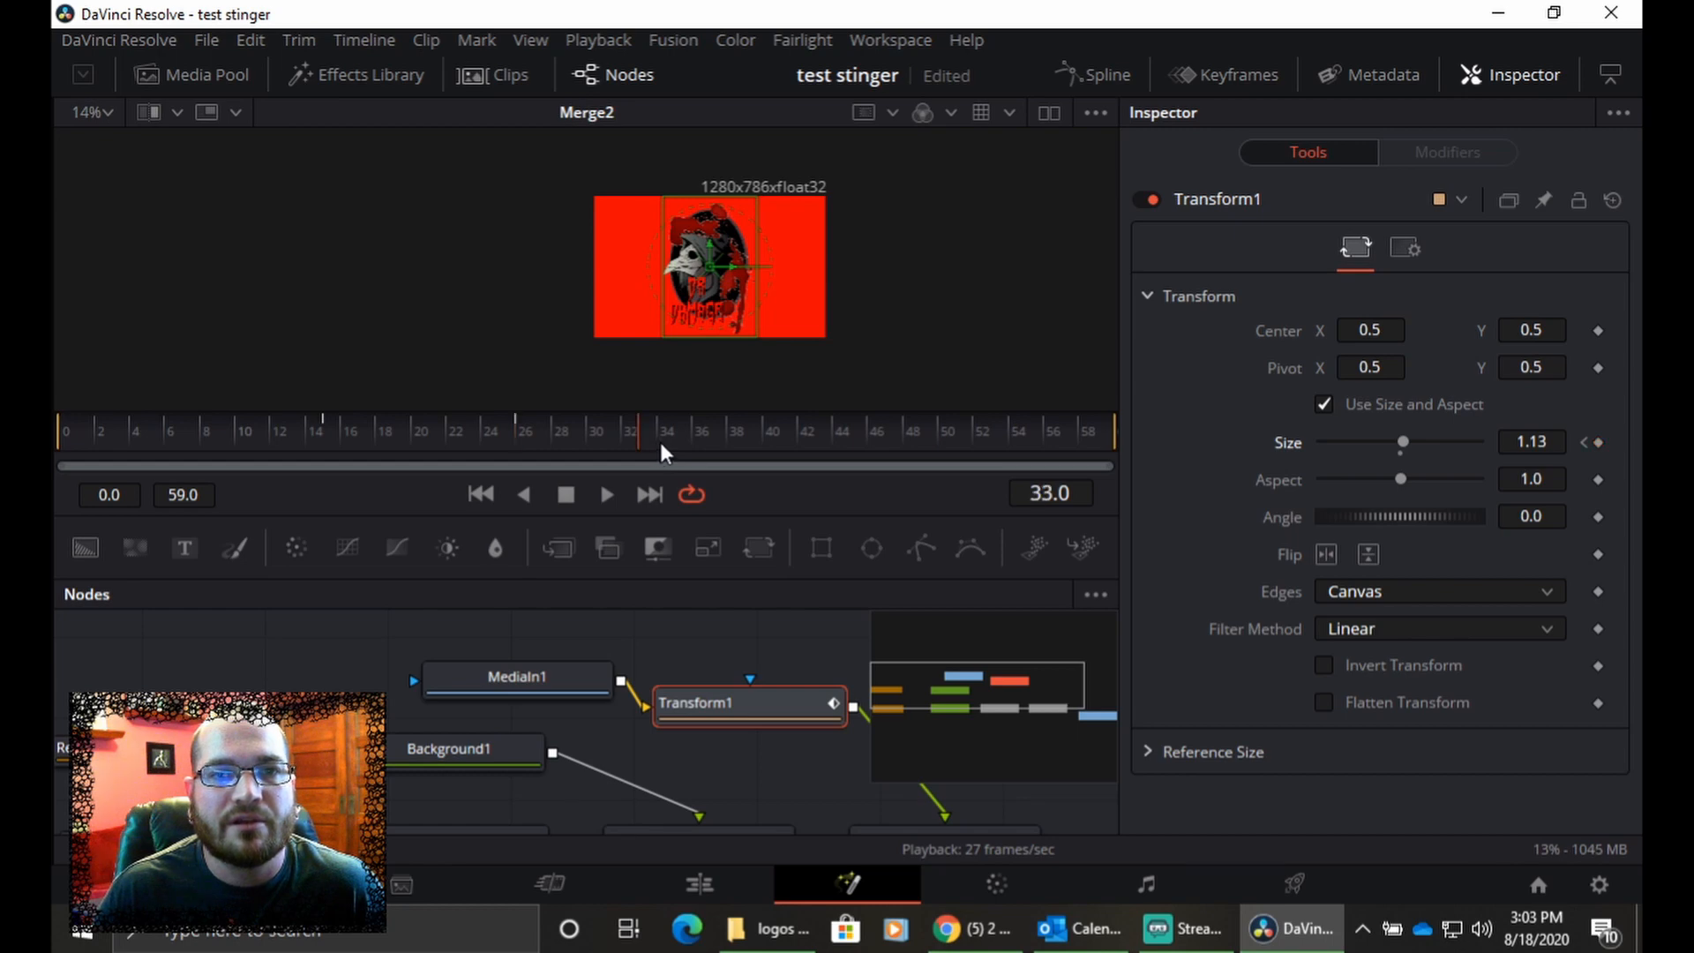
click(664, 443)
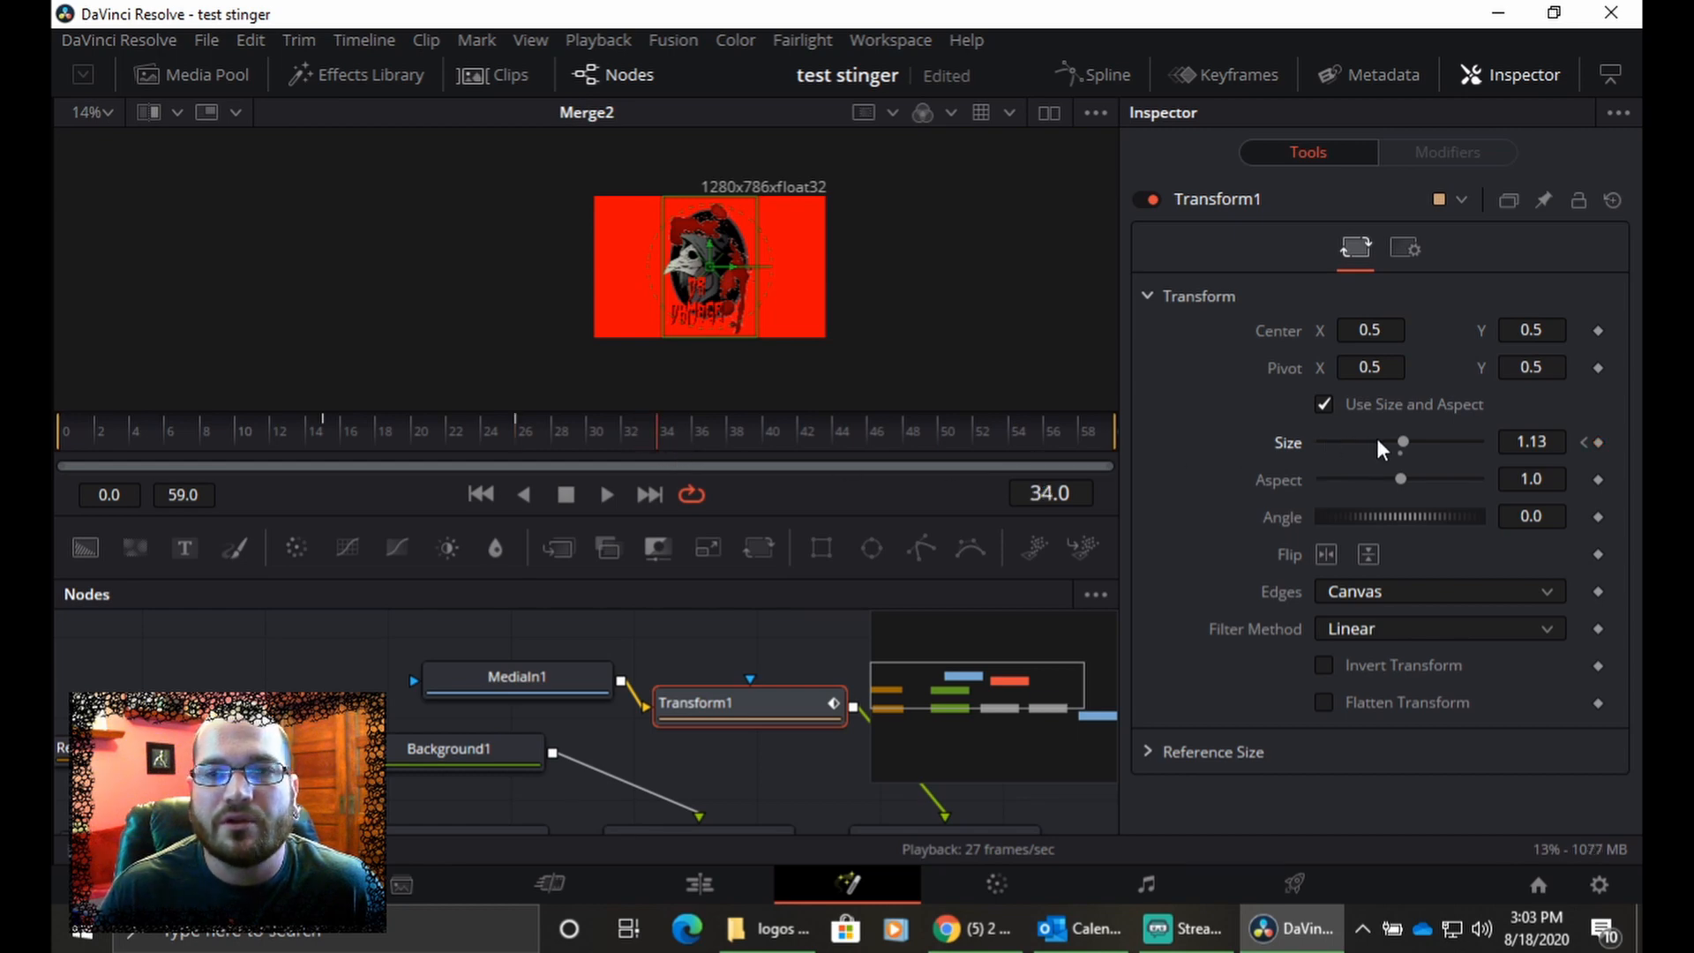
click(1598, 442)
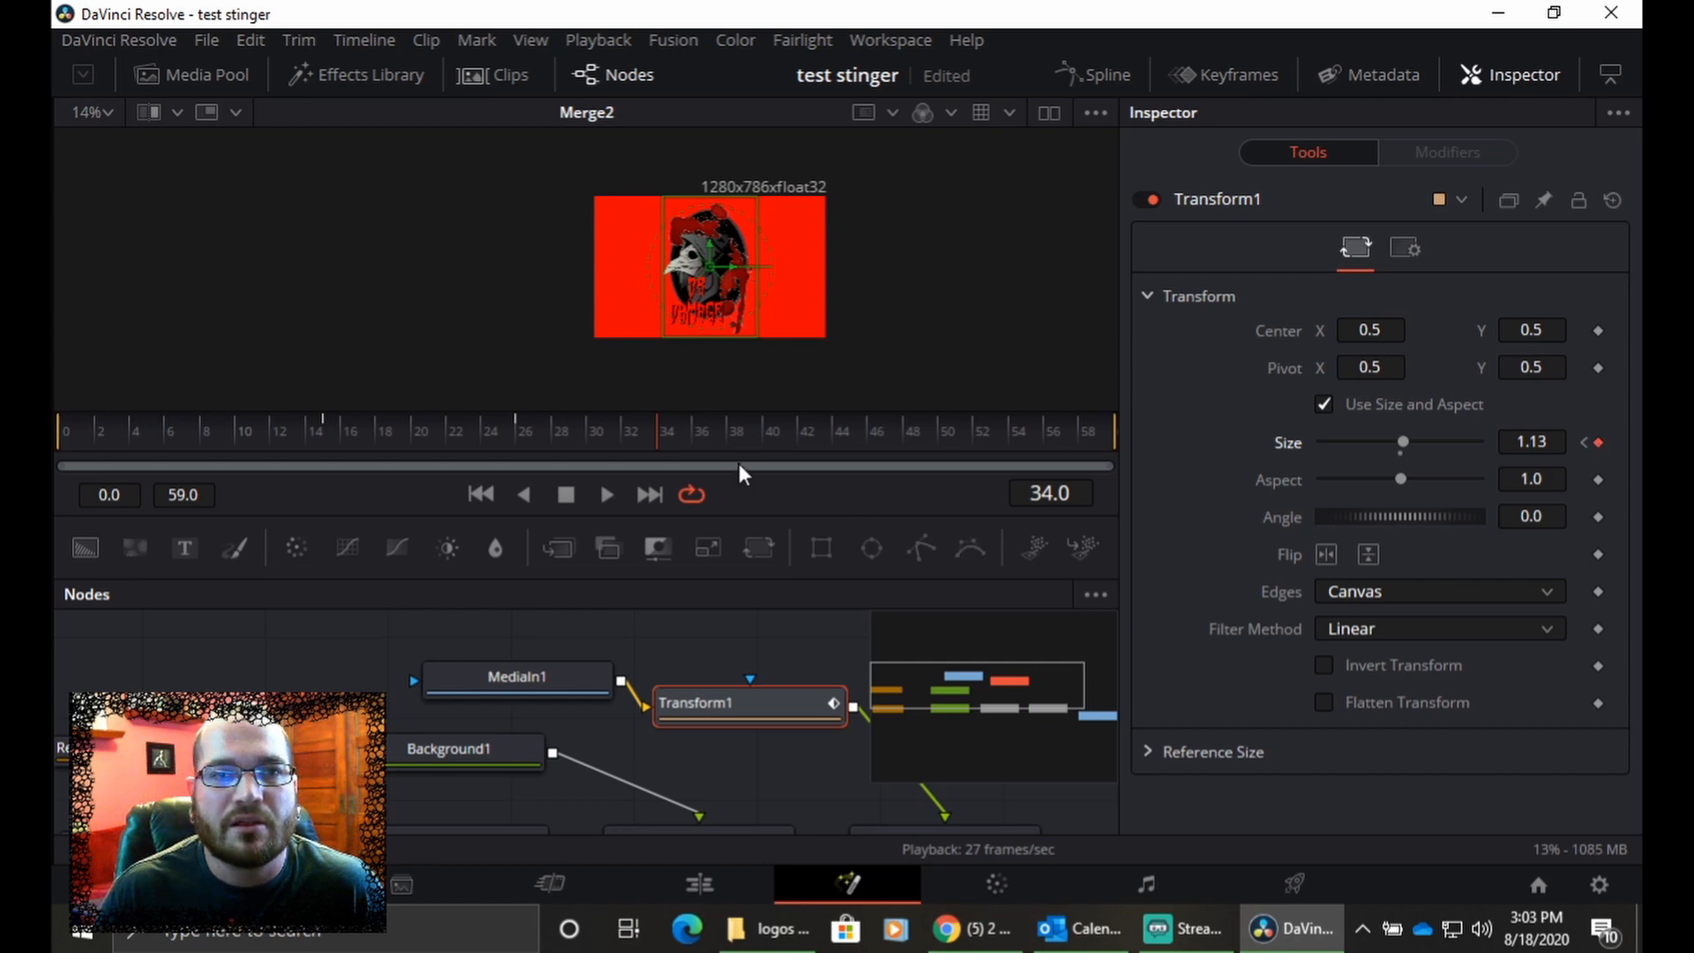
click(851, 436)
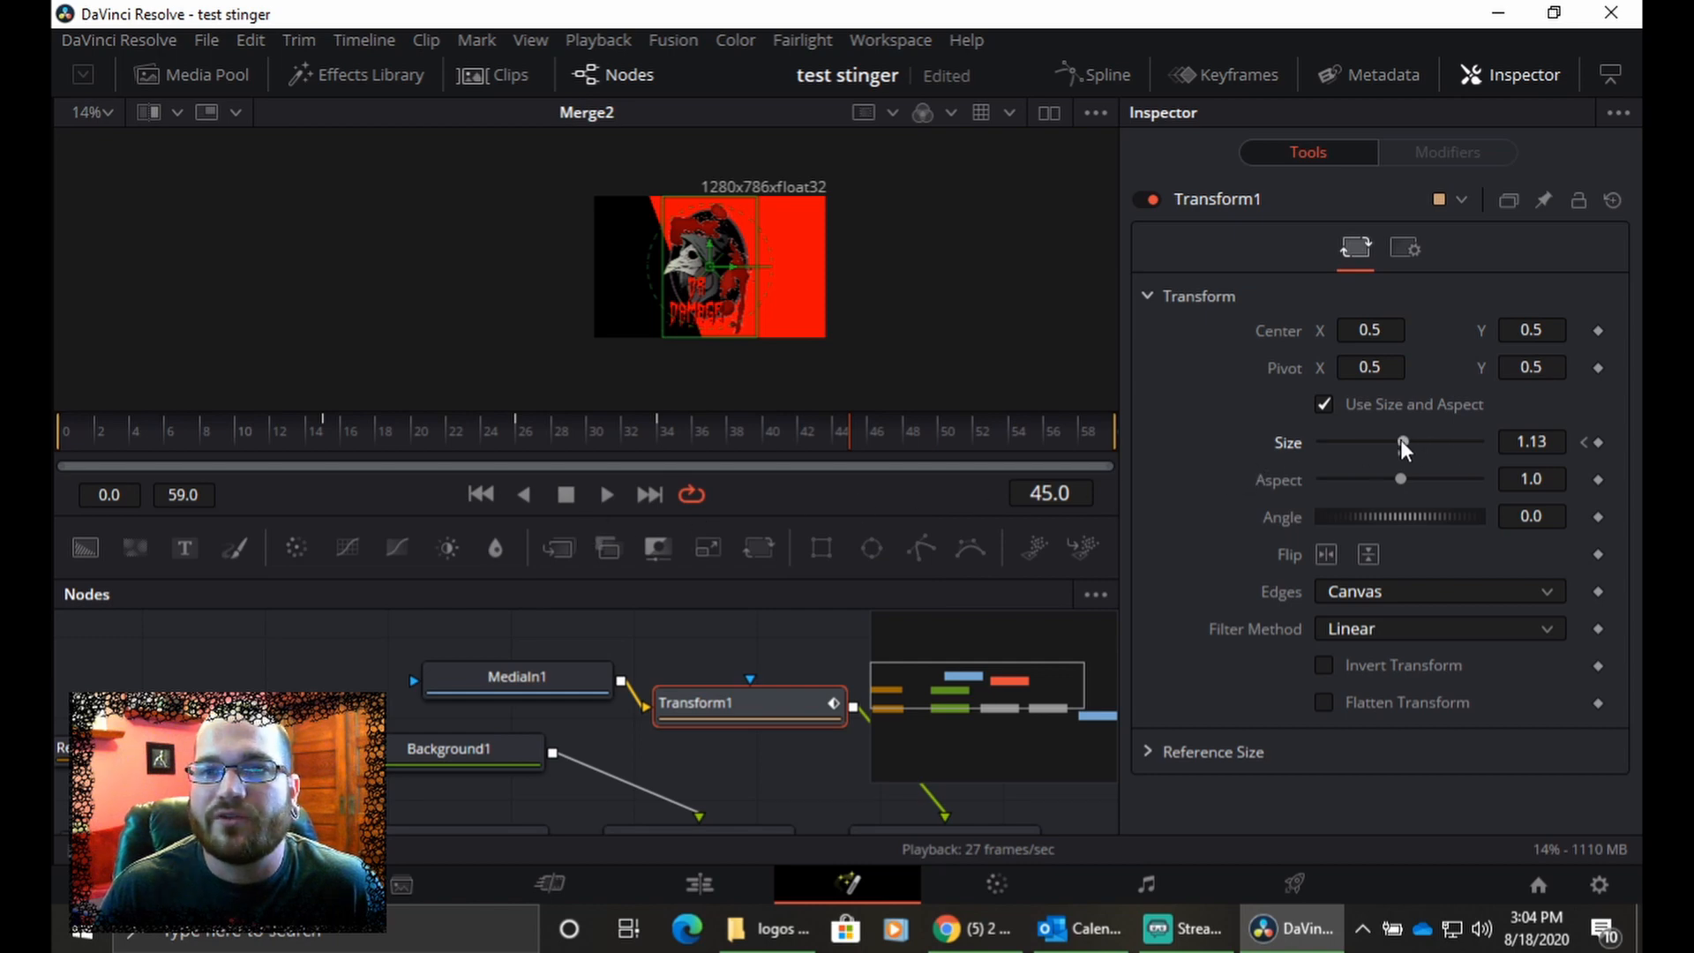
drag(1401, 442, 1297, 448)
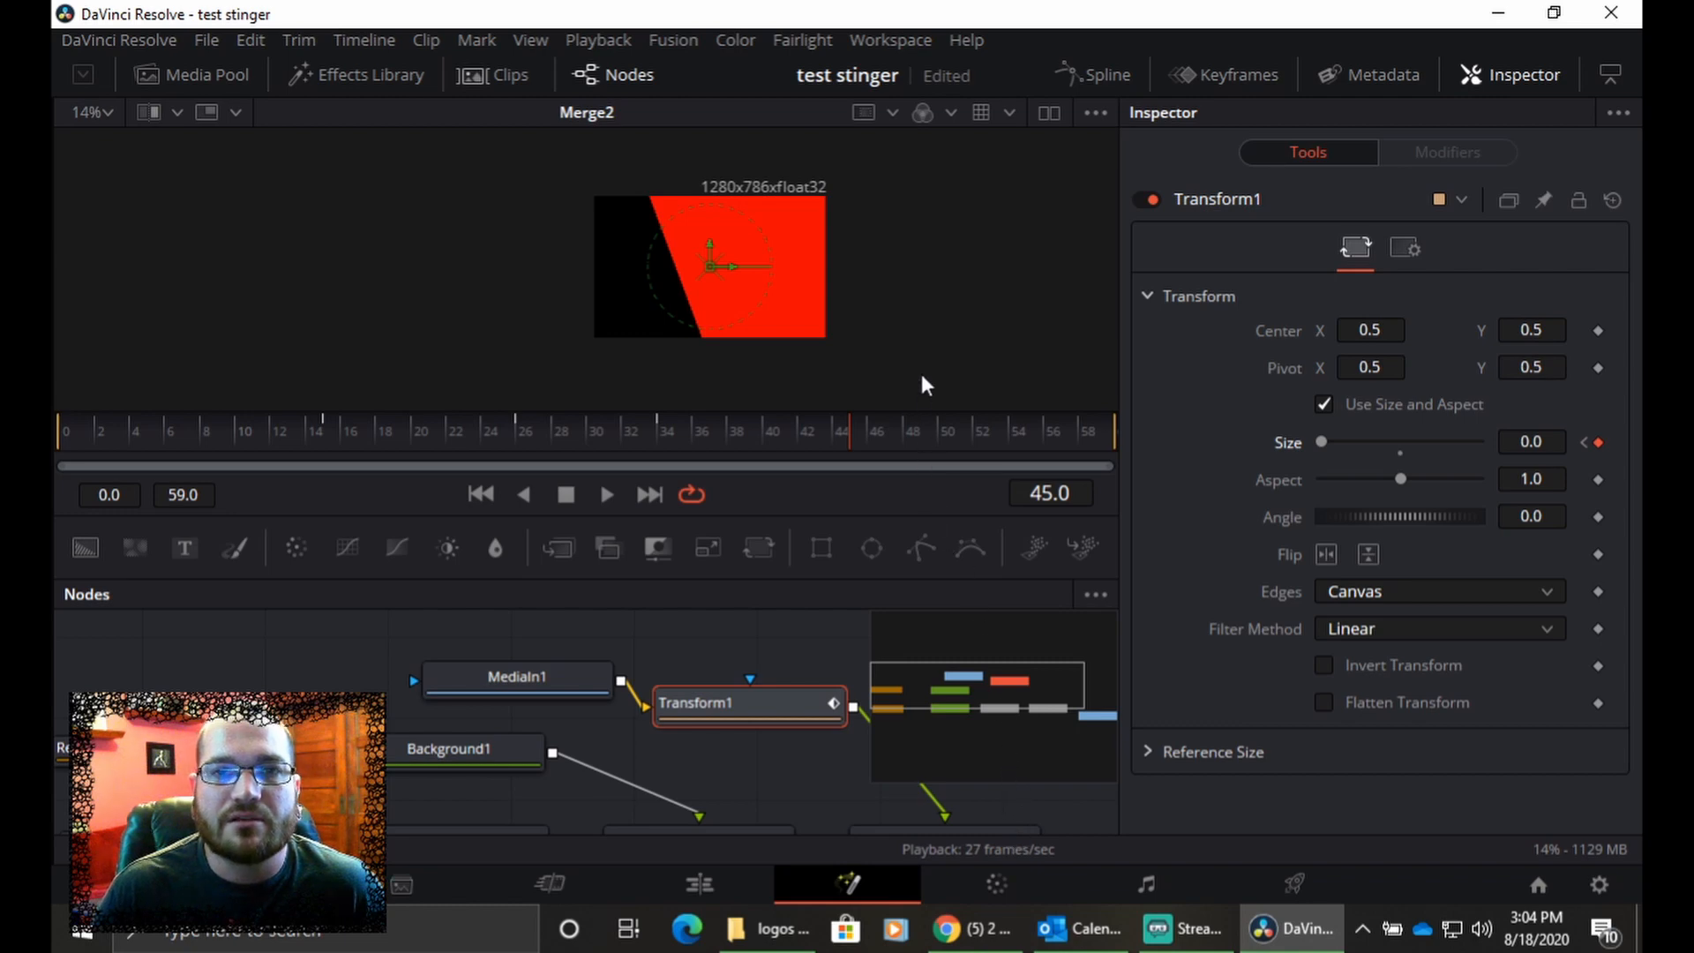
- Play back the merged composition to check the logo's size animation together with both backgrounds
drag(1010, 692, 1030, 706)
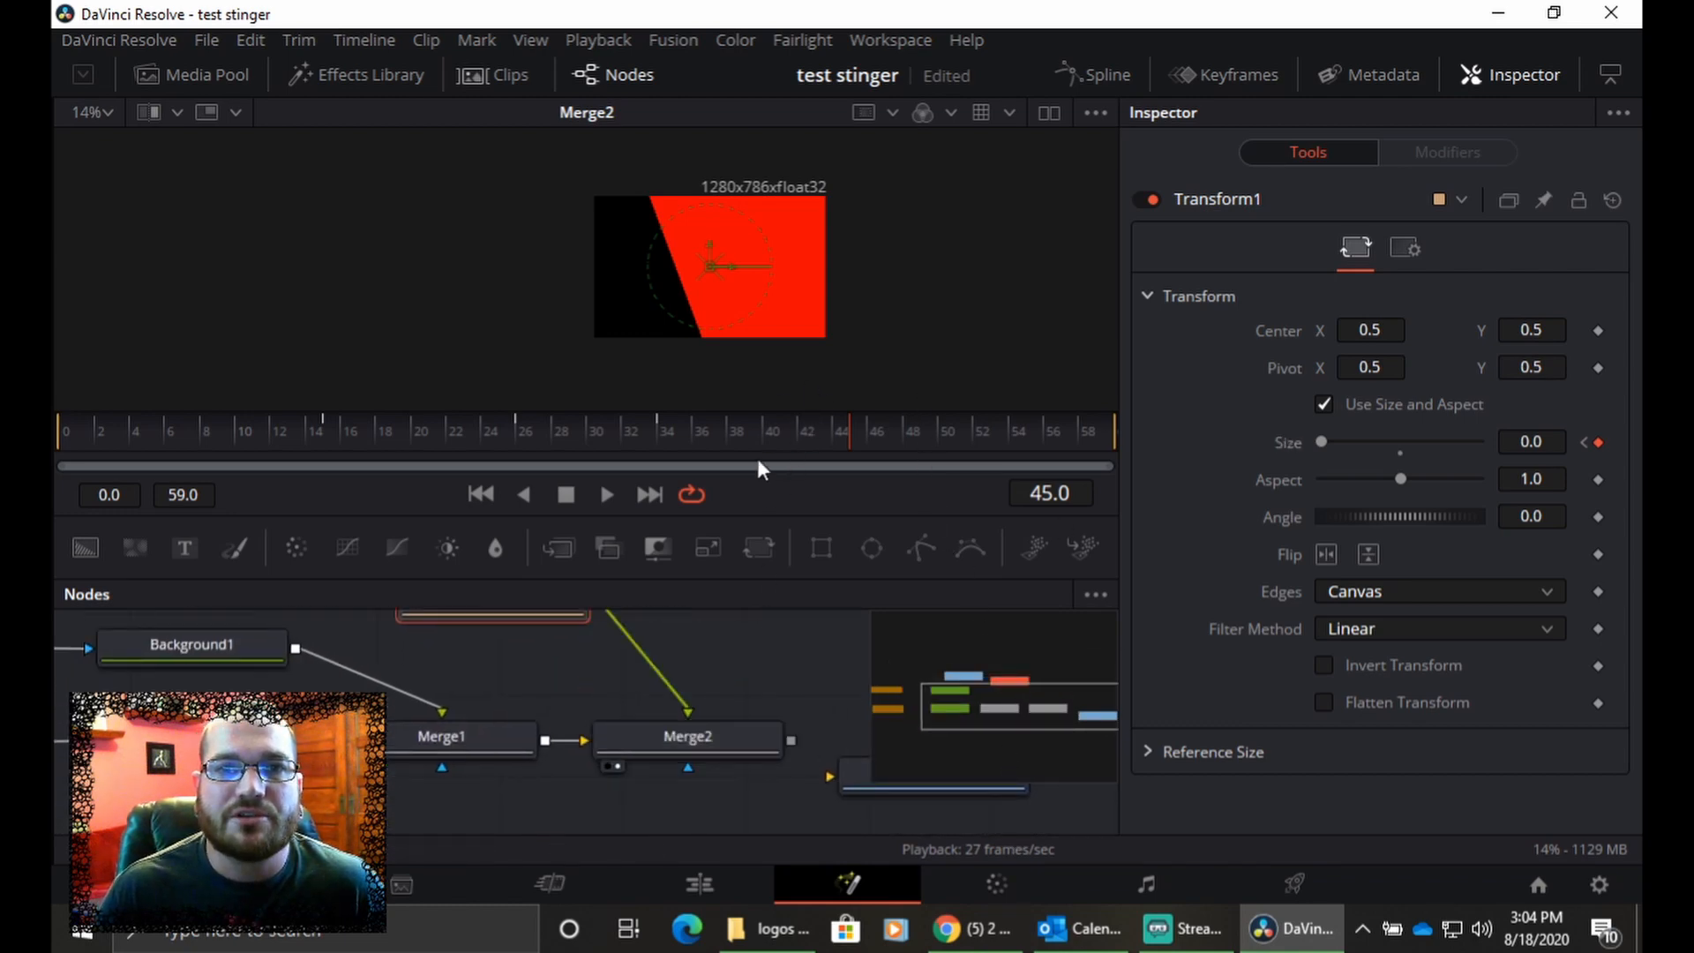
click(606, 495)
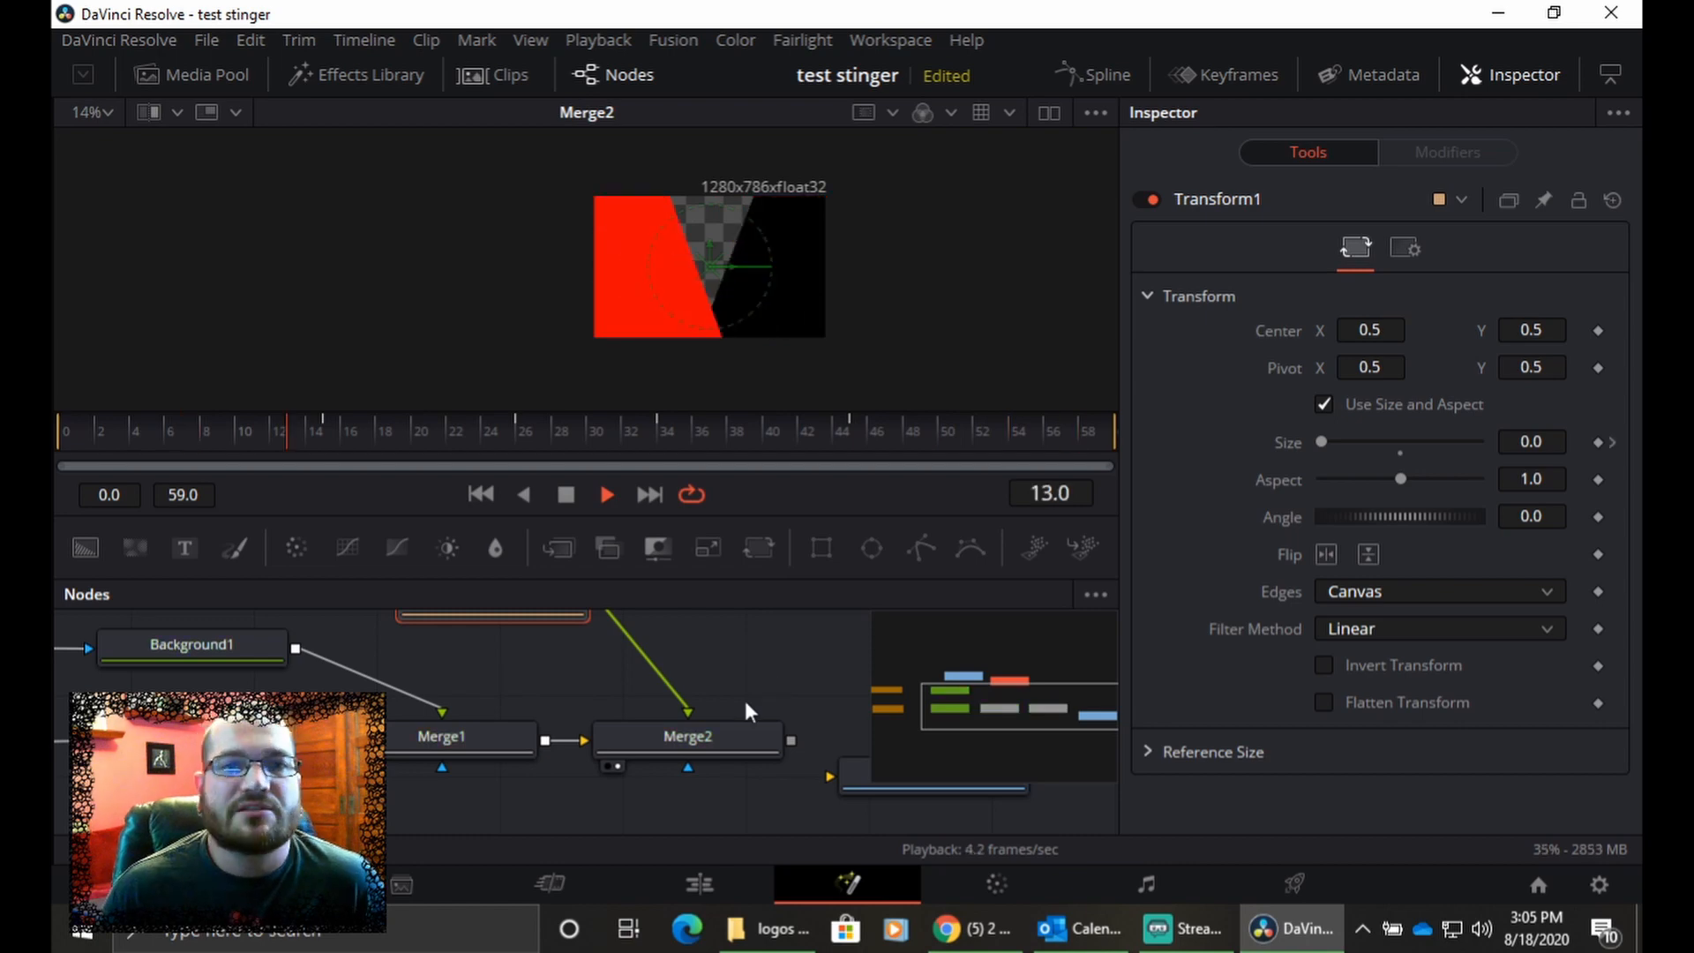
click(565, 494)
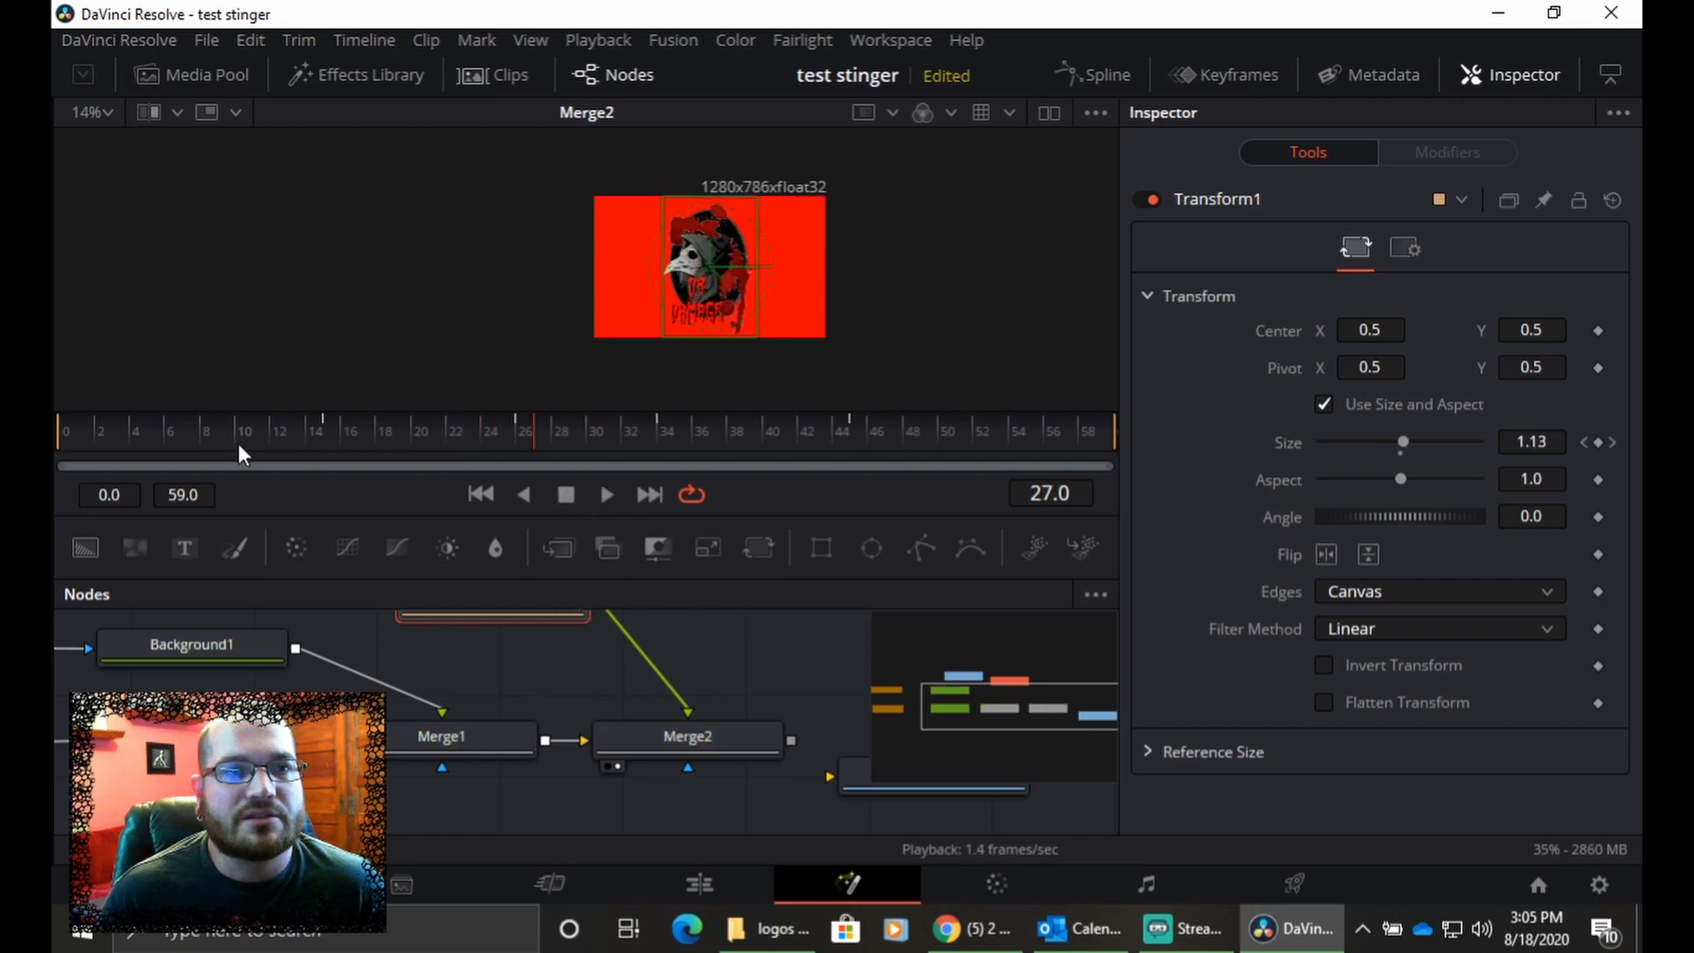
- Try Transform1's Angle at 2160.0 on frame 15 and turn it back to 2145.7
click(324, 434)
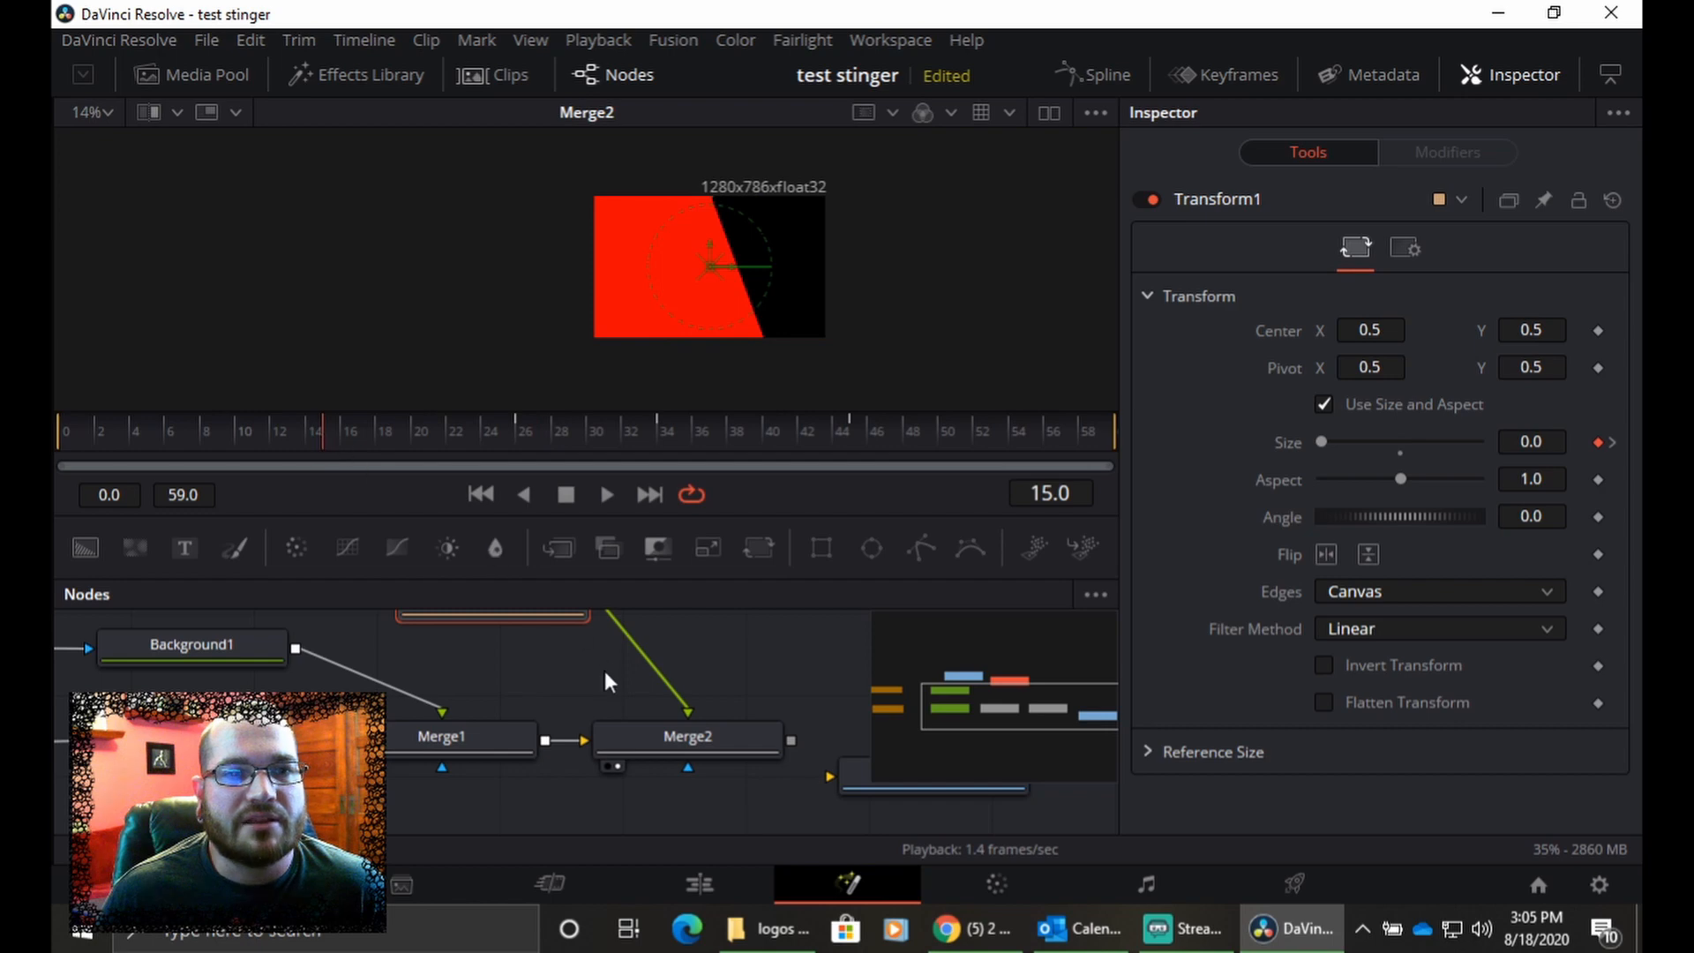
scroll(775, 692, up, 2)
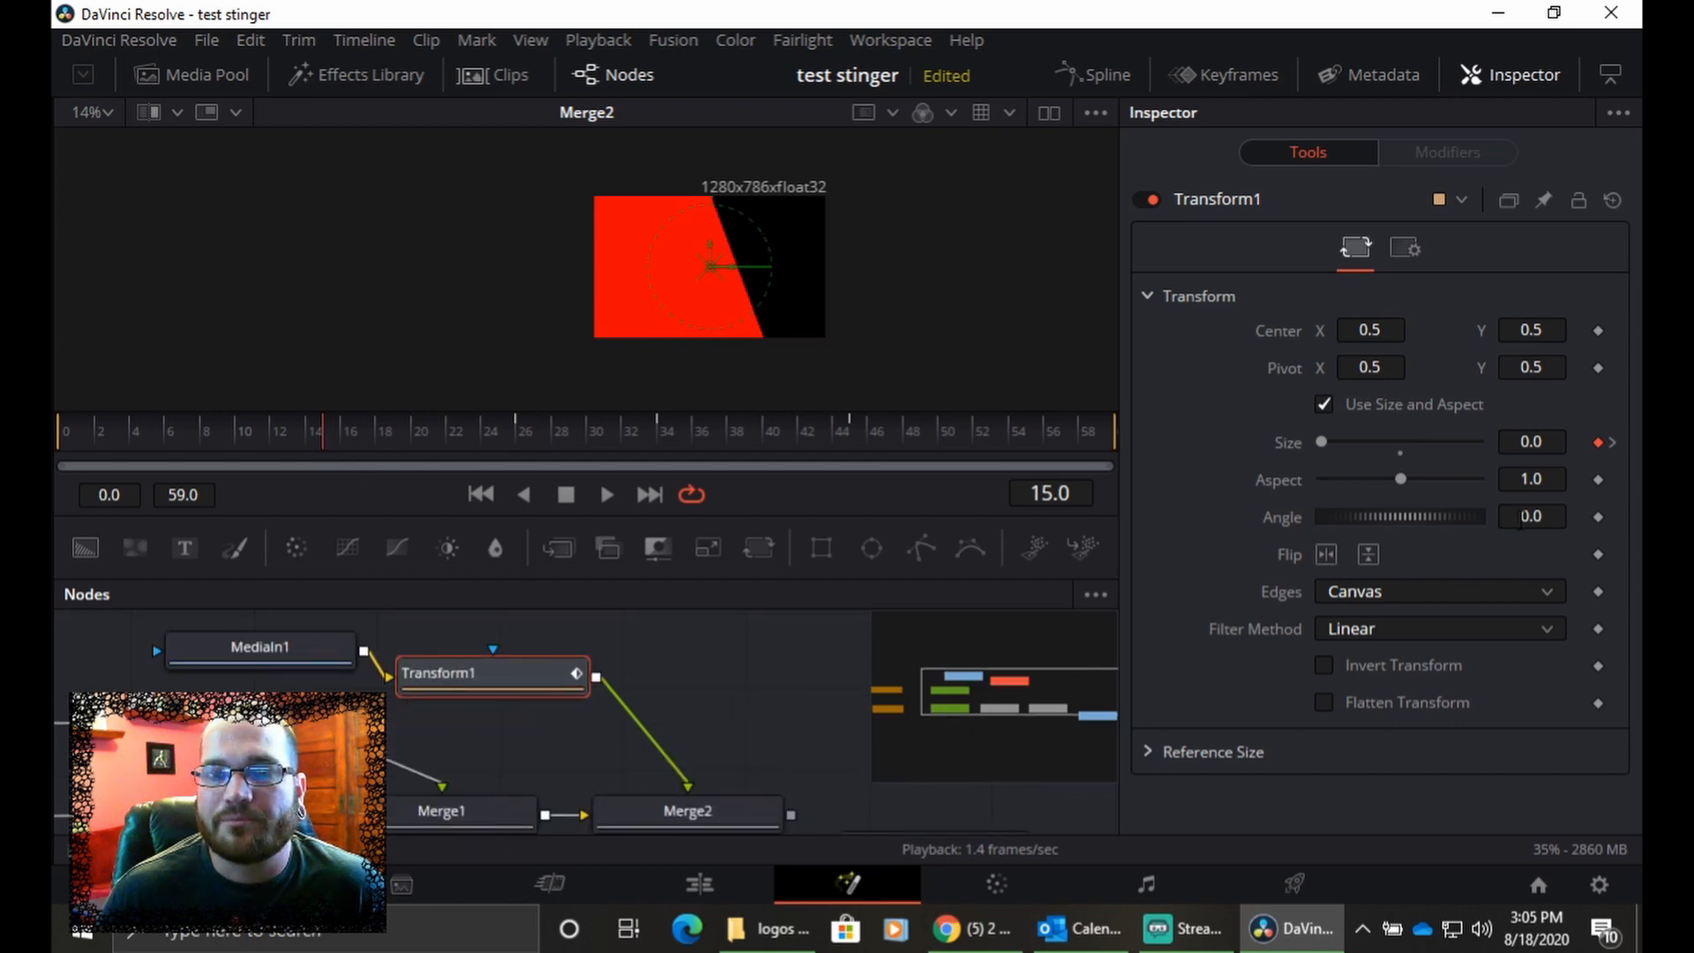
click(1528, 516)
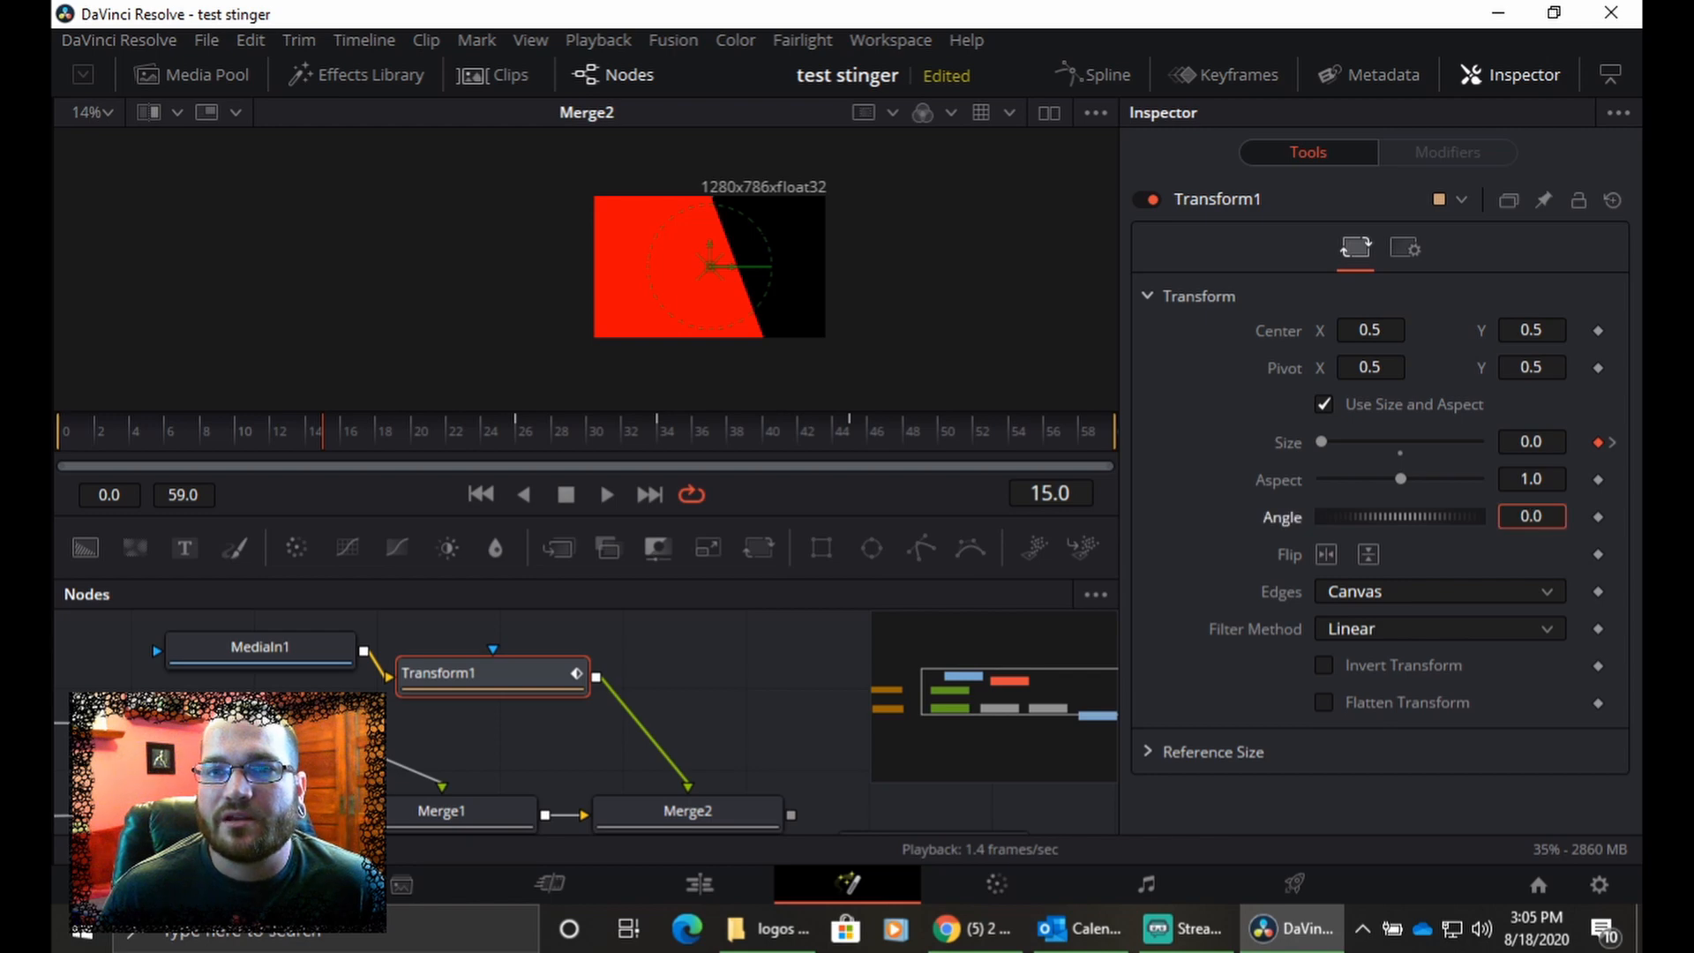
key(BackSpace)
key(BackSpace)
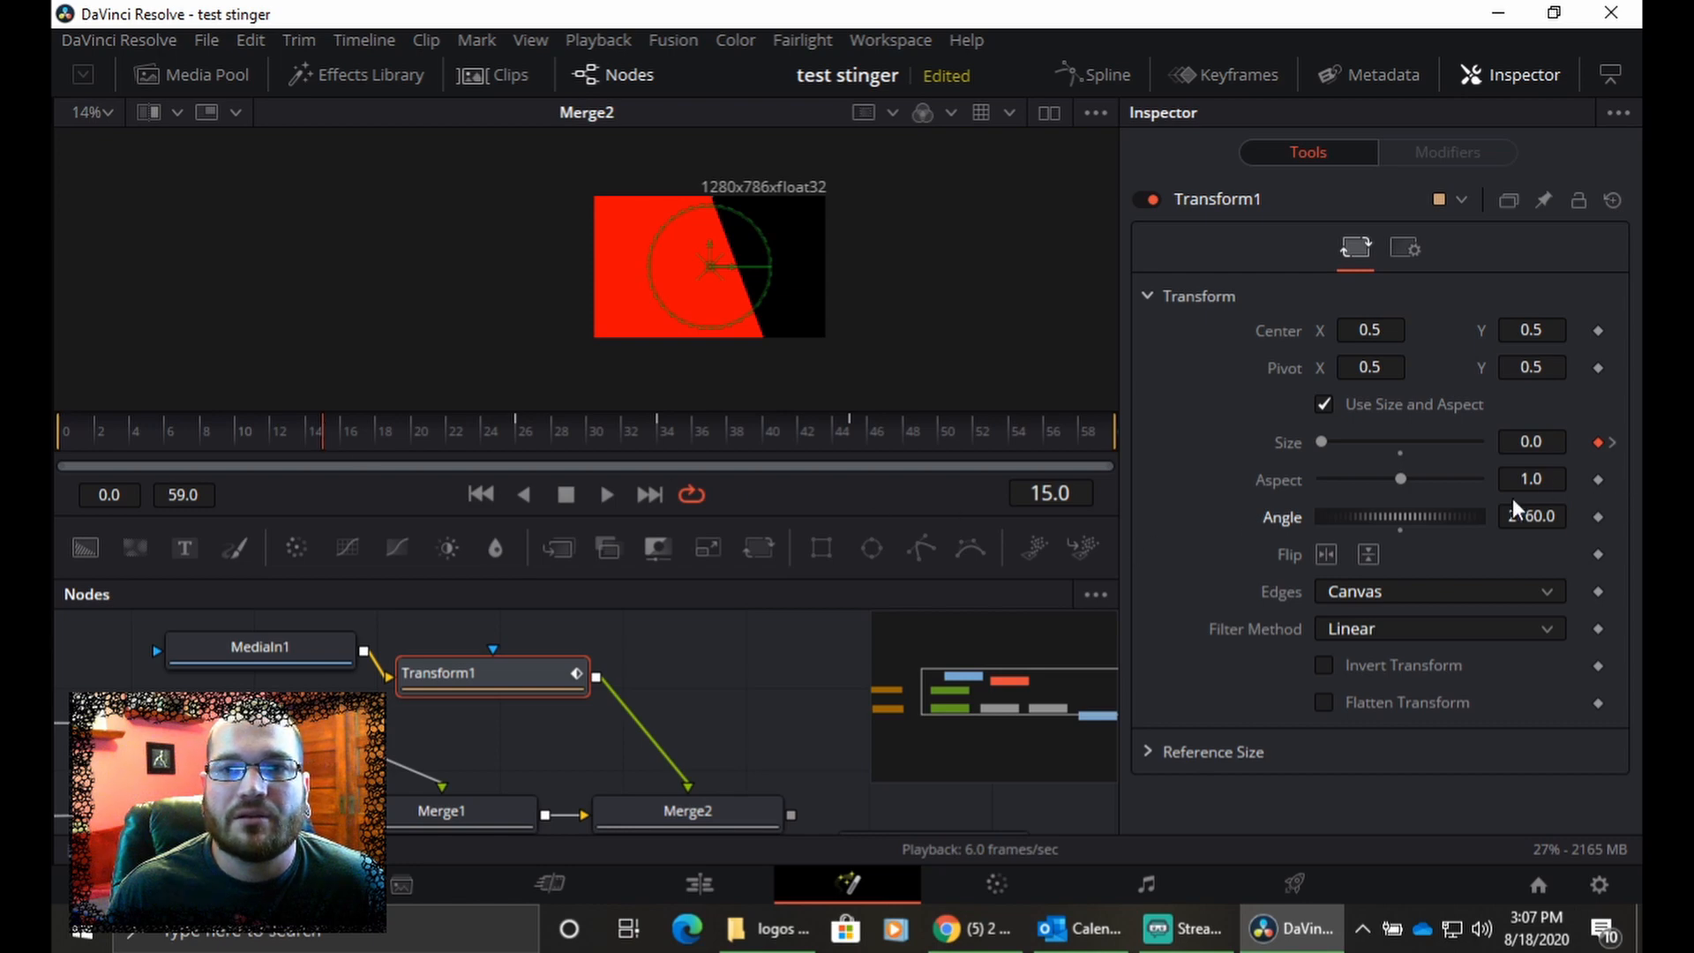
drag(1412, 516, 1394, 517)
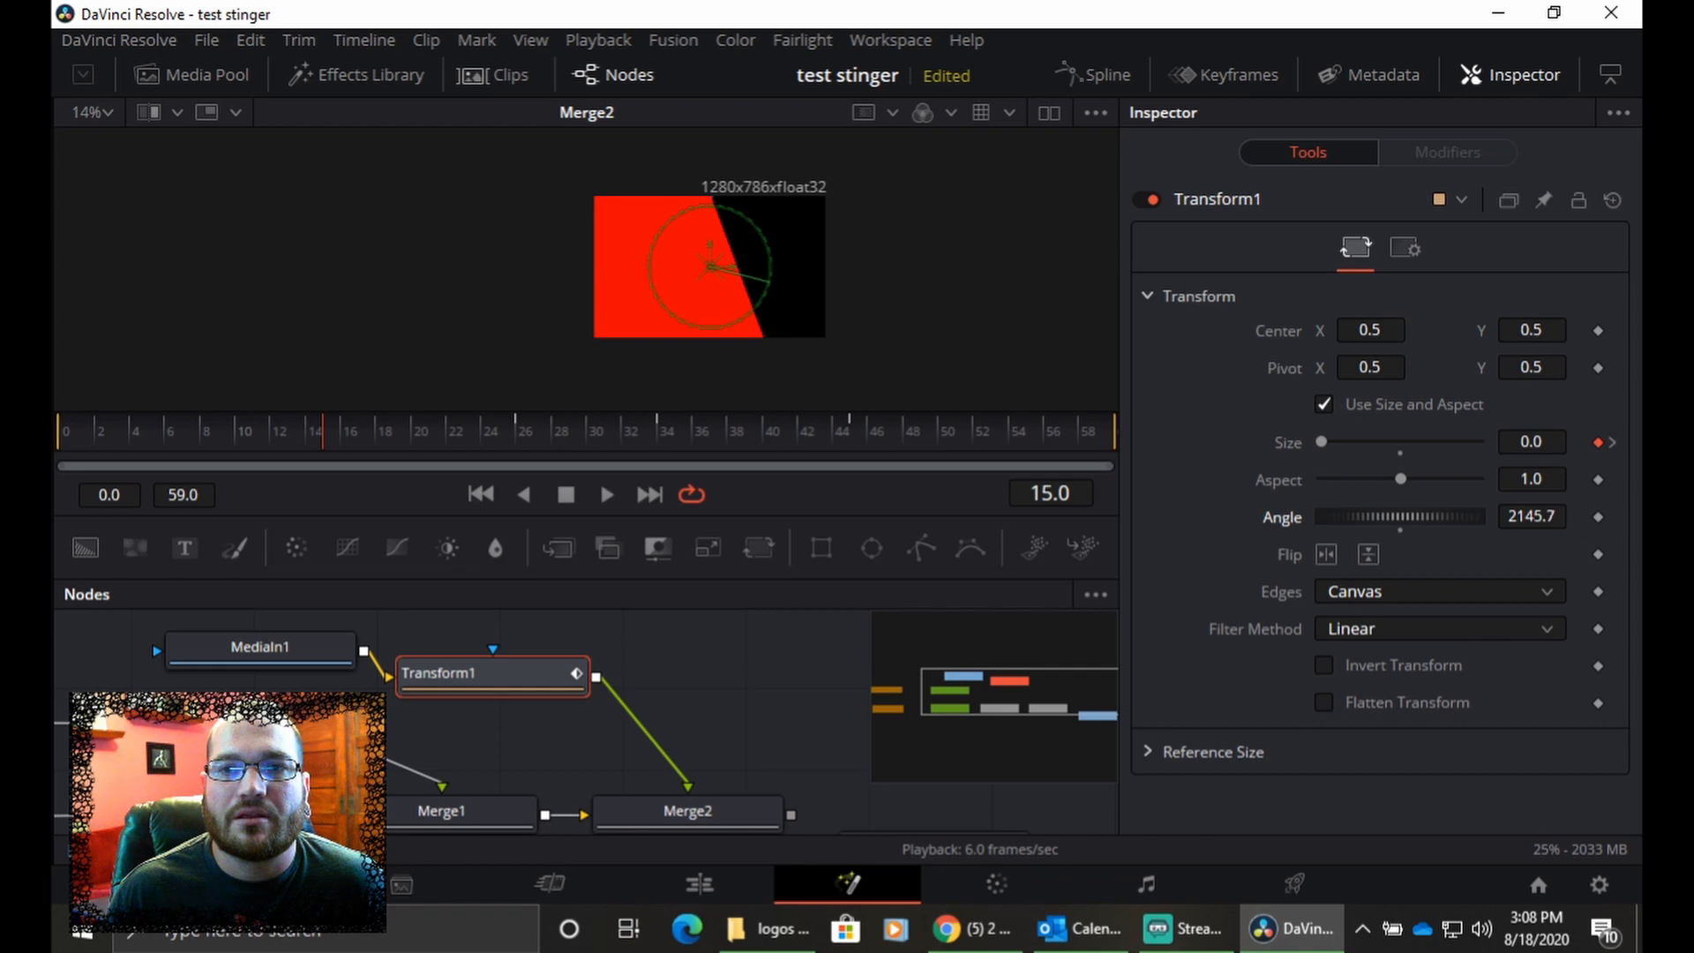
- Reset Transform1's Angle to 0.0 and keyframe it on frame 15
click(1566, 522)
key(BackSpace)
key(BackSpace)
key(BackSpace)
key(BackSpace)
key(BackSpace)
key(BackSpace)
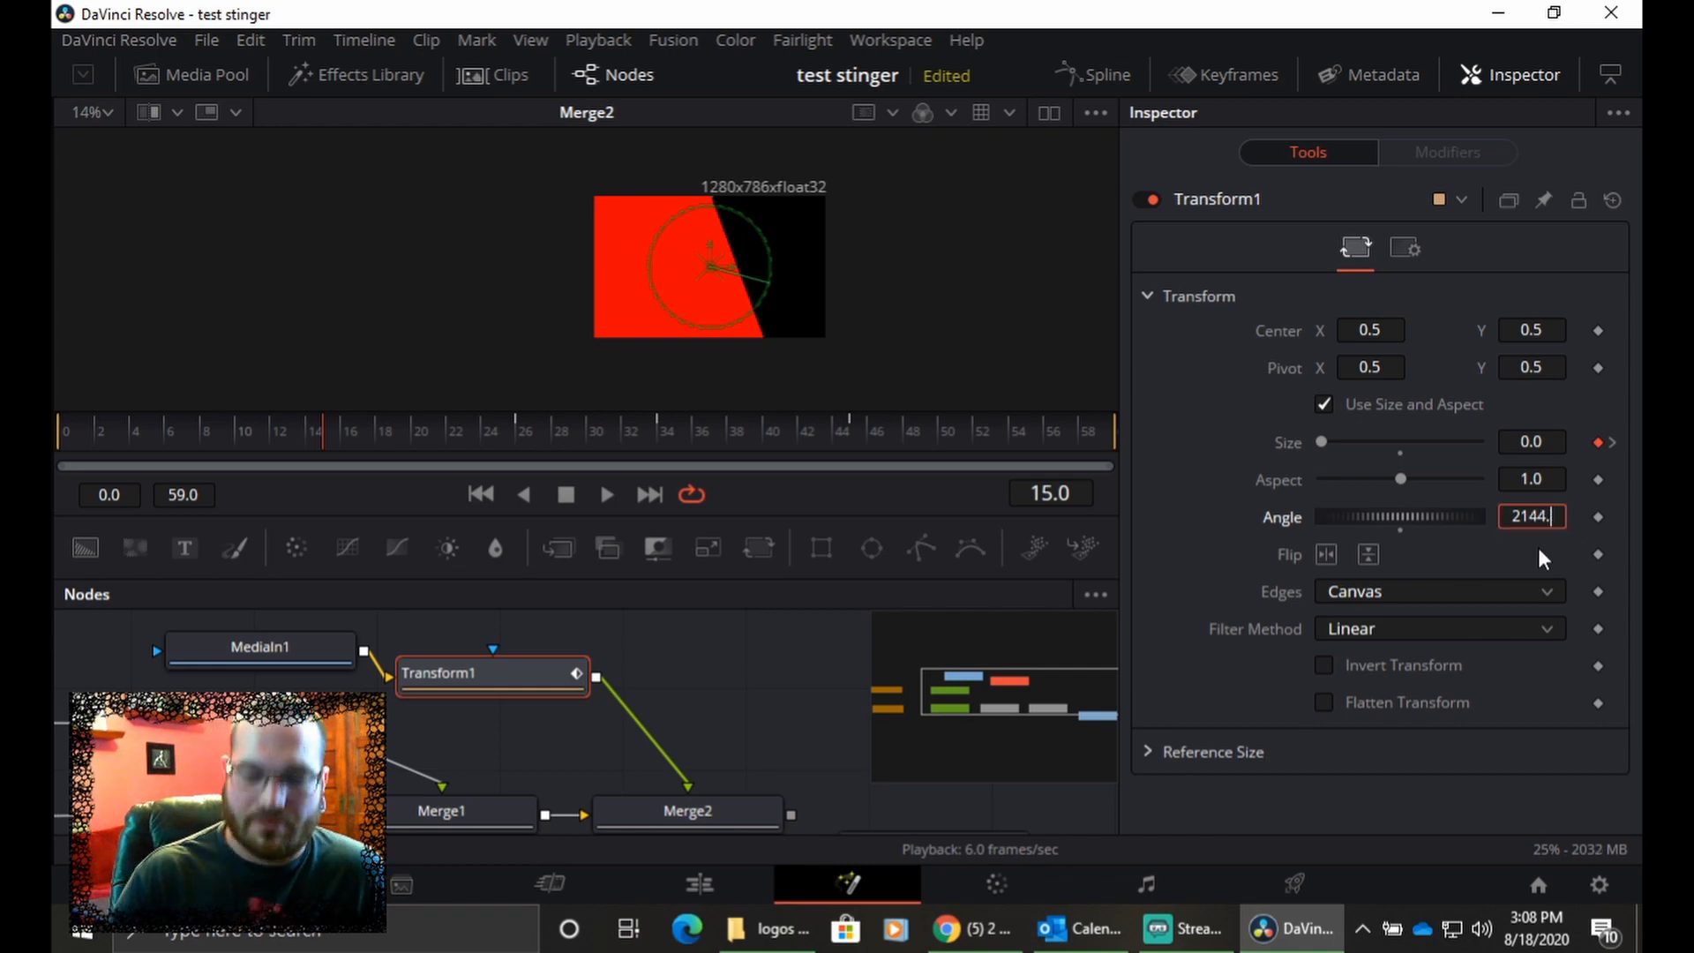
text(0)
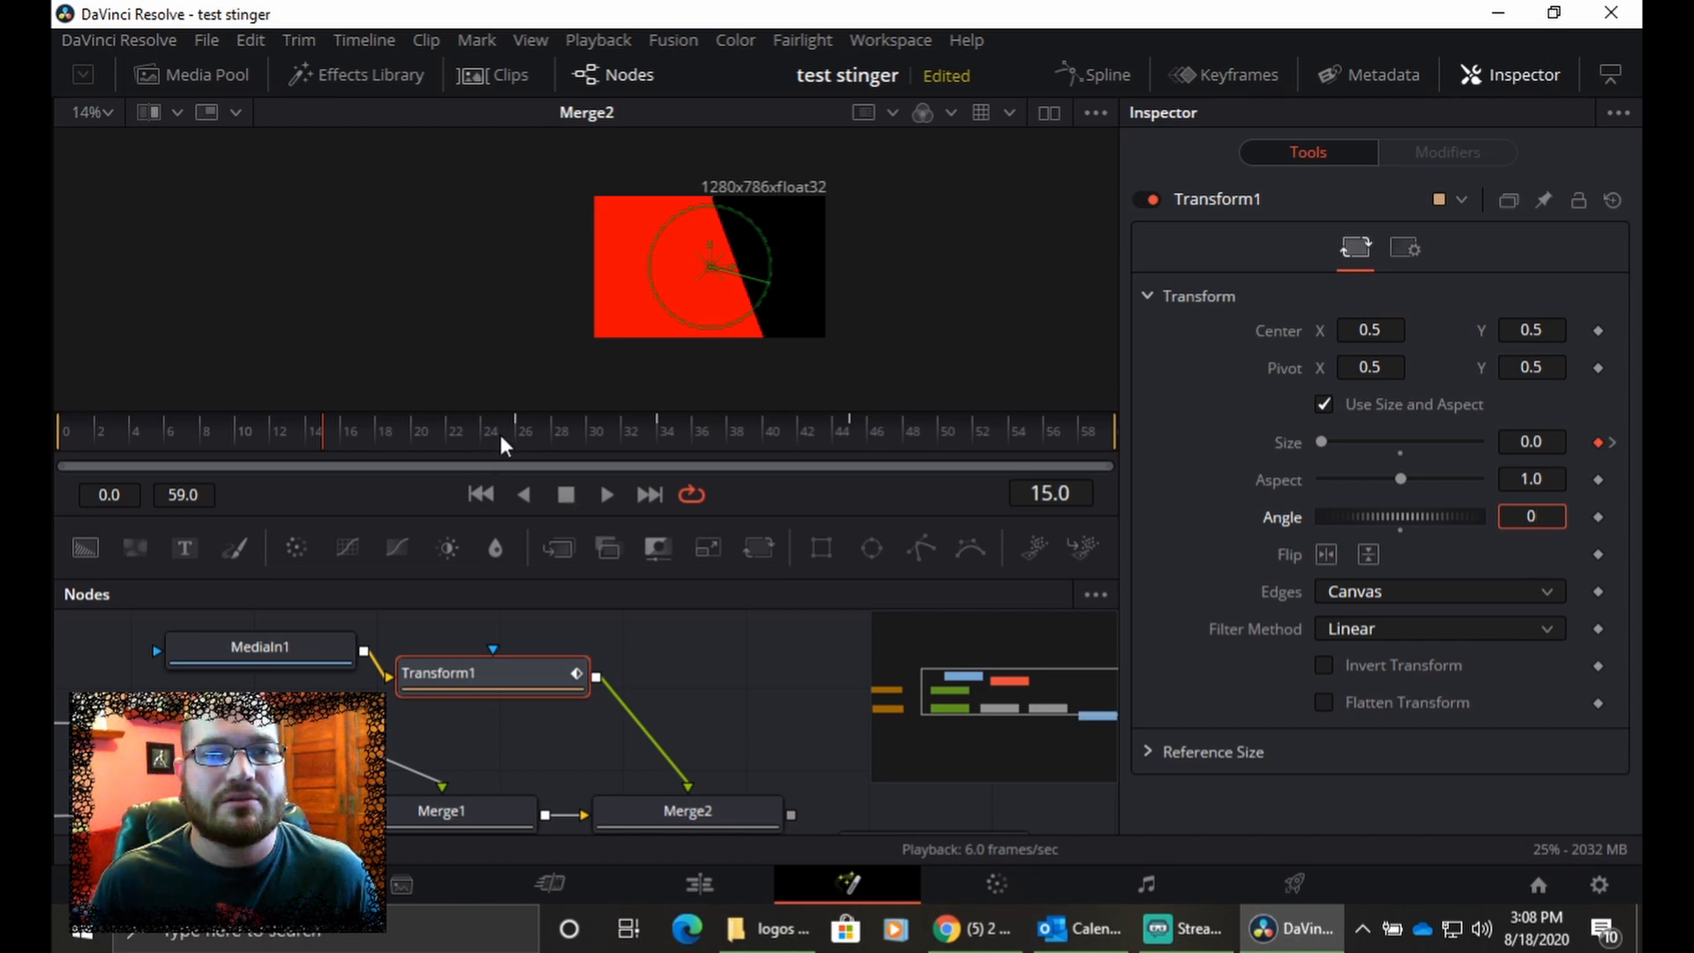
click(1525, 481)
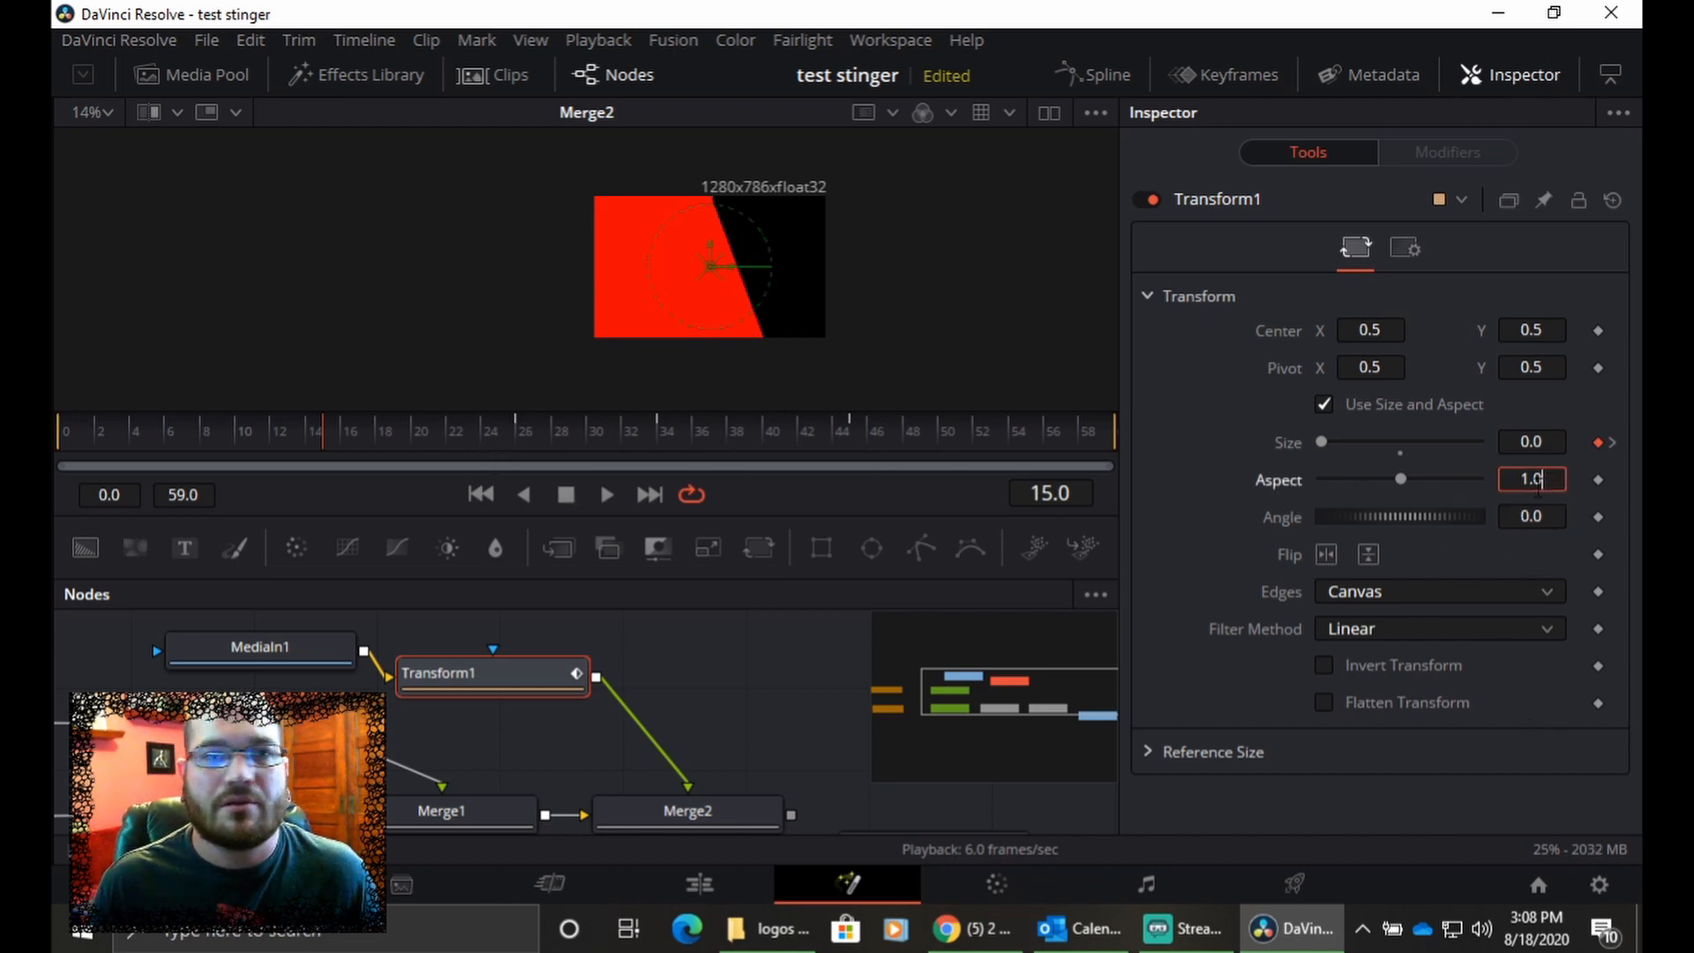
click(1599, 518)
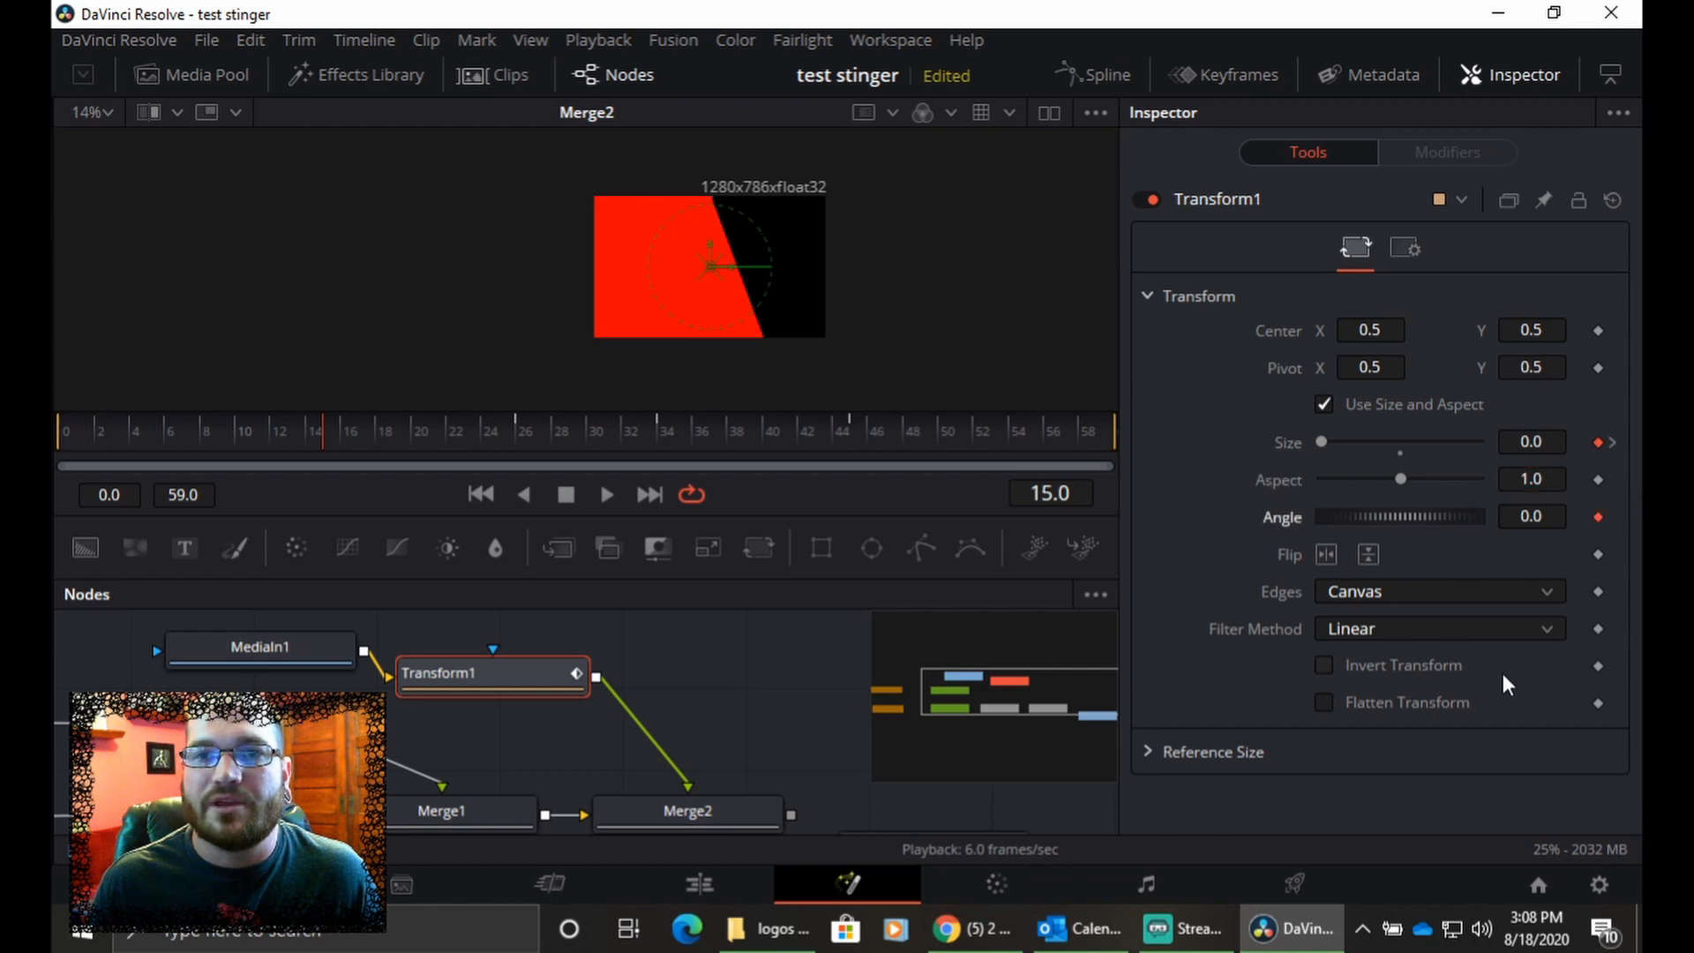
- Set Transform1's Angle to 1080.0 on frame 26, where the logo reaches full size
click(521, 432)
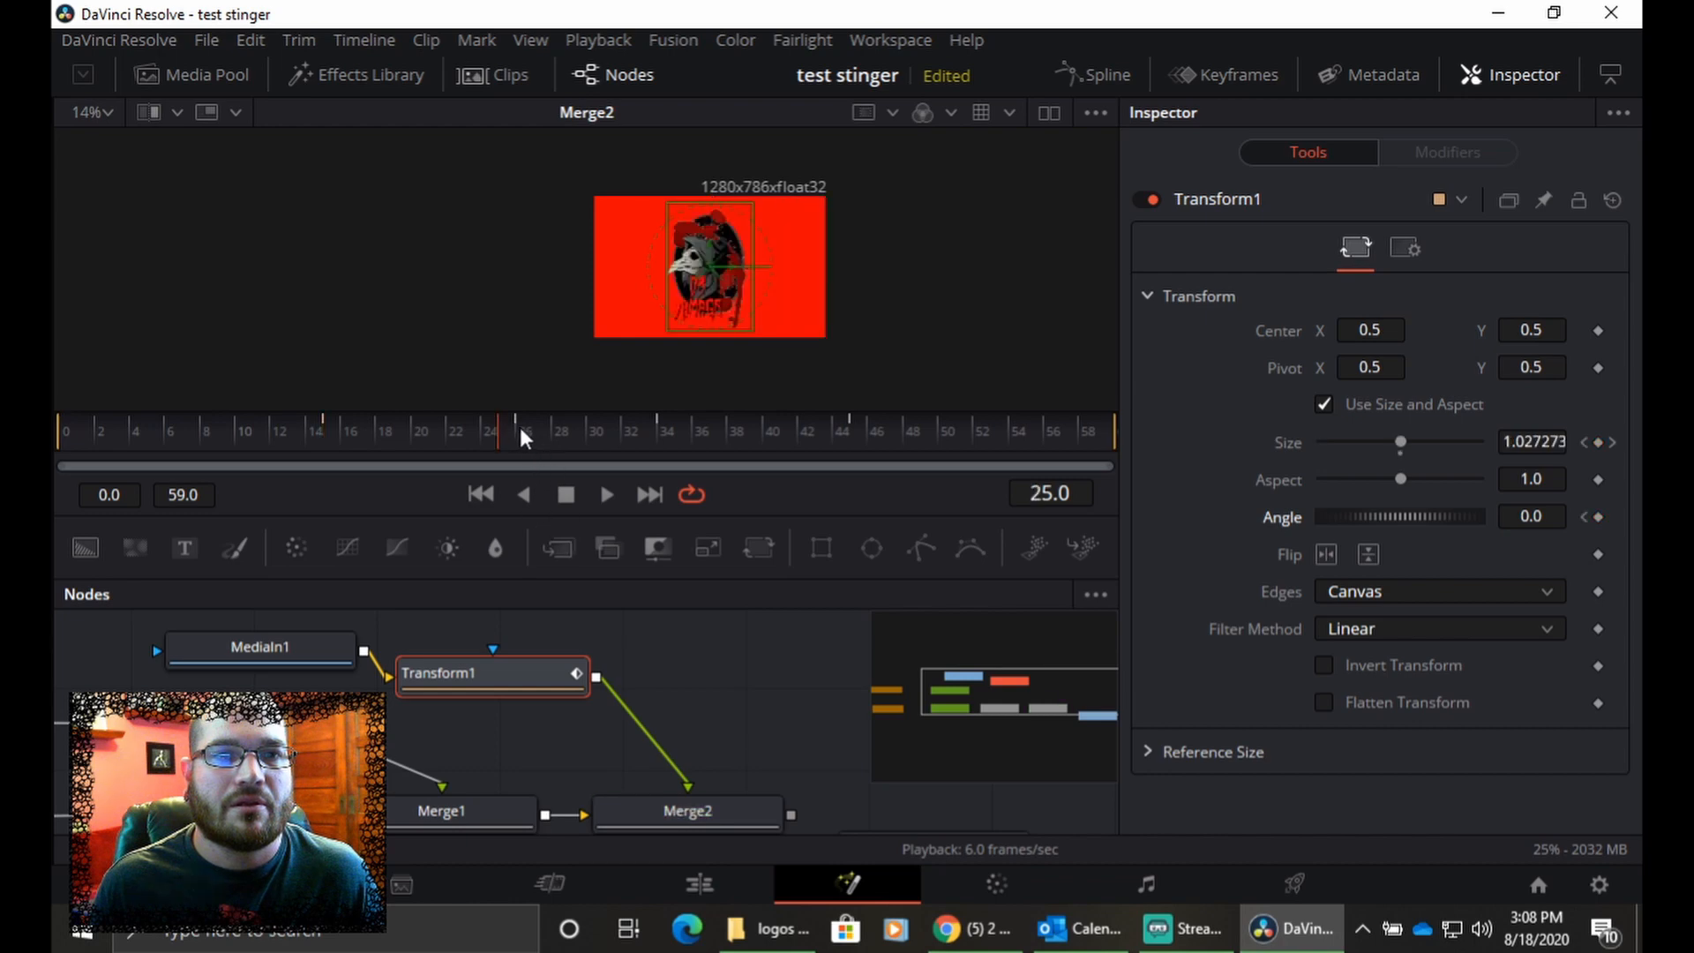
click(519, 435)
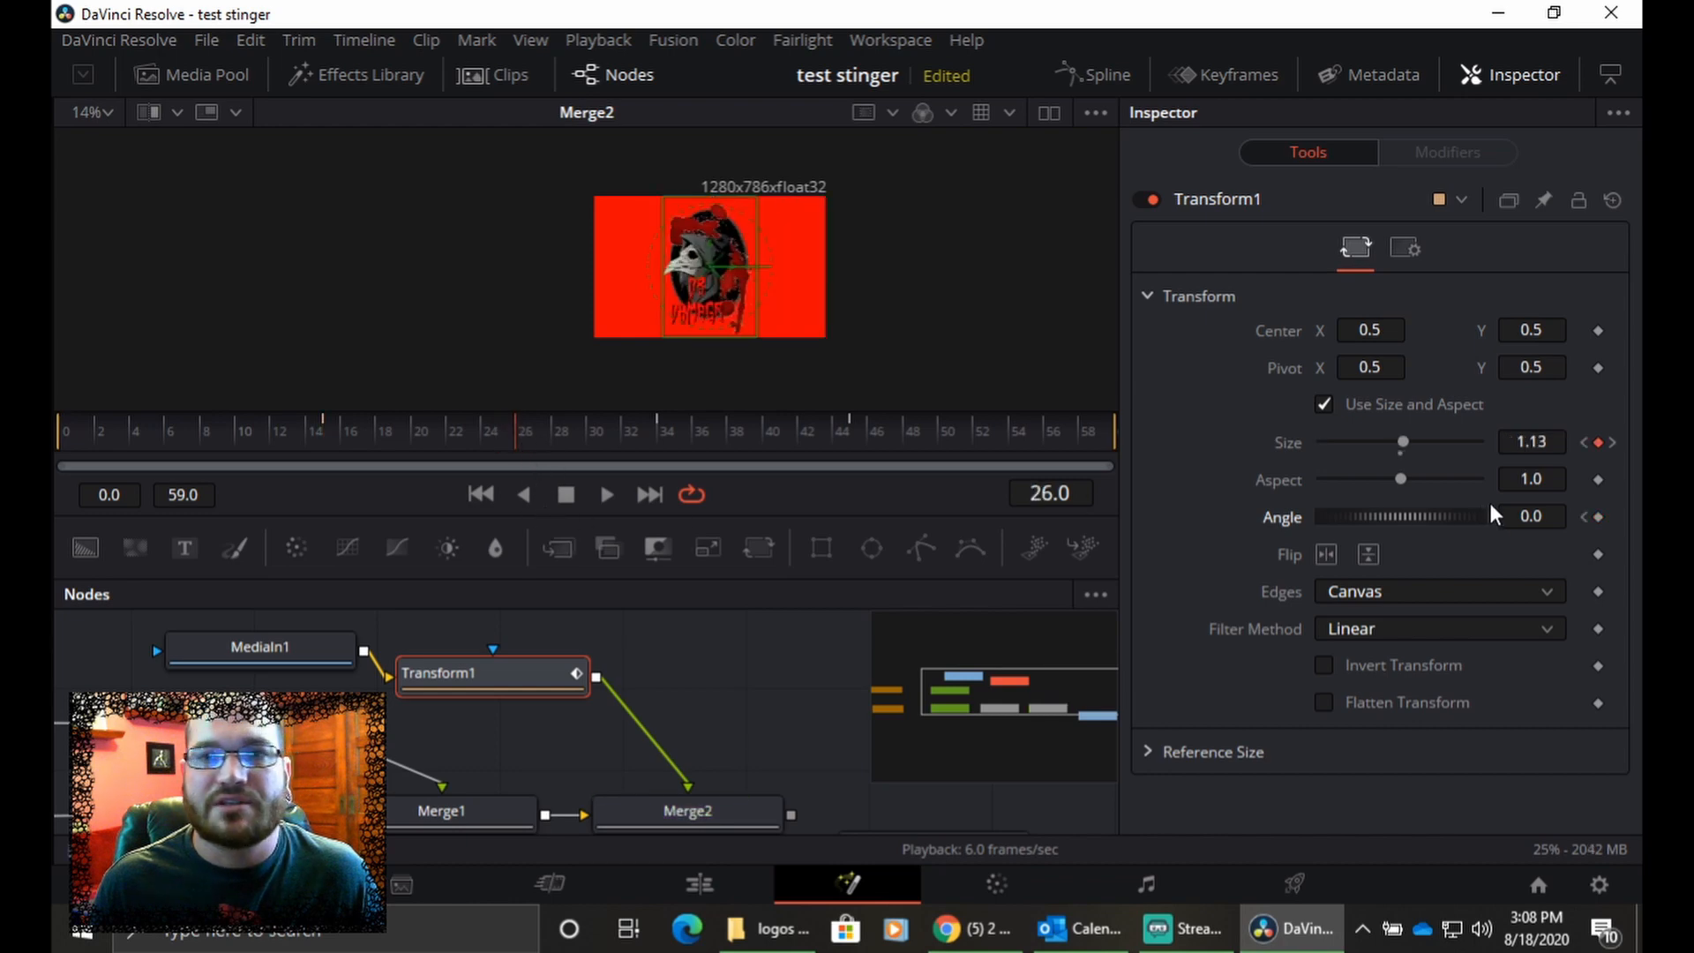
click(1527, 517)
key(BackSpace)
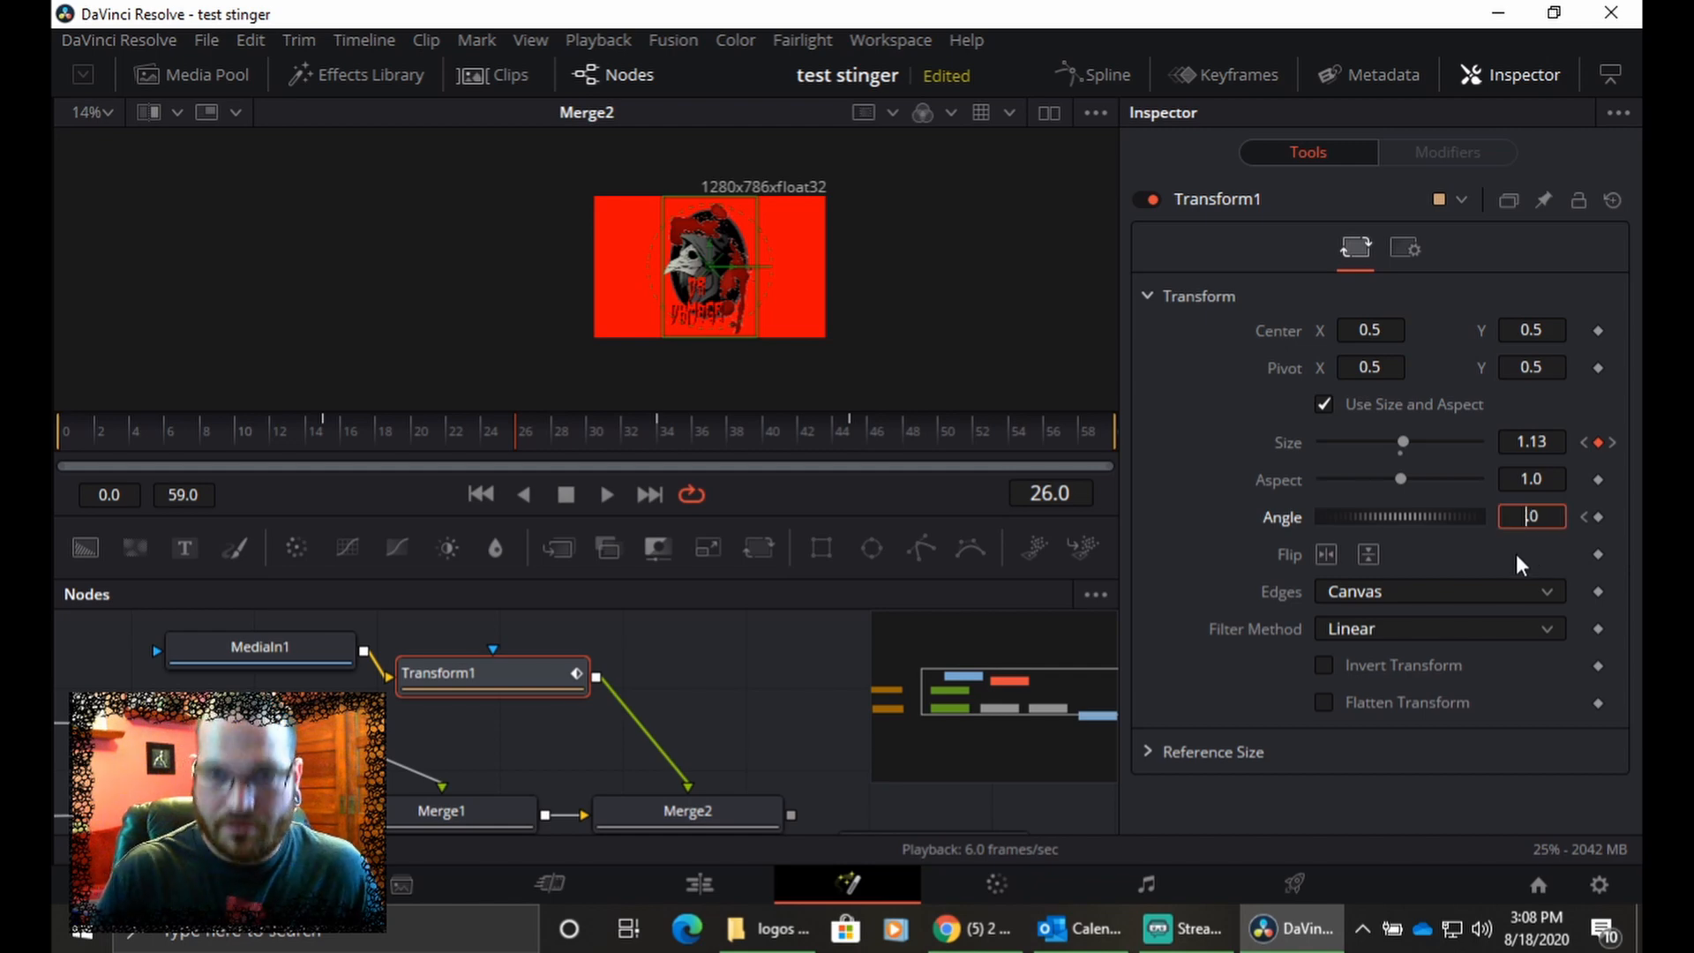
text(1080)
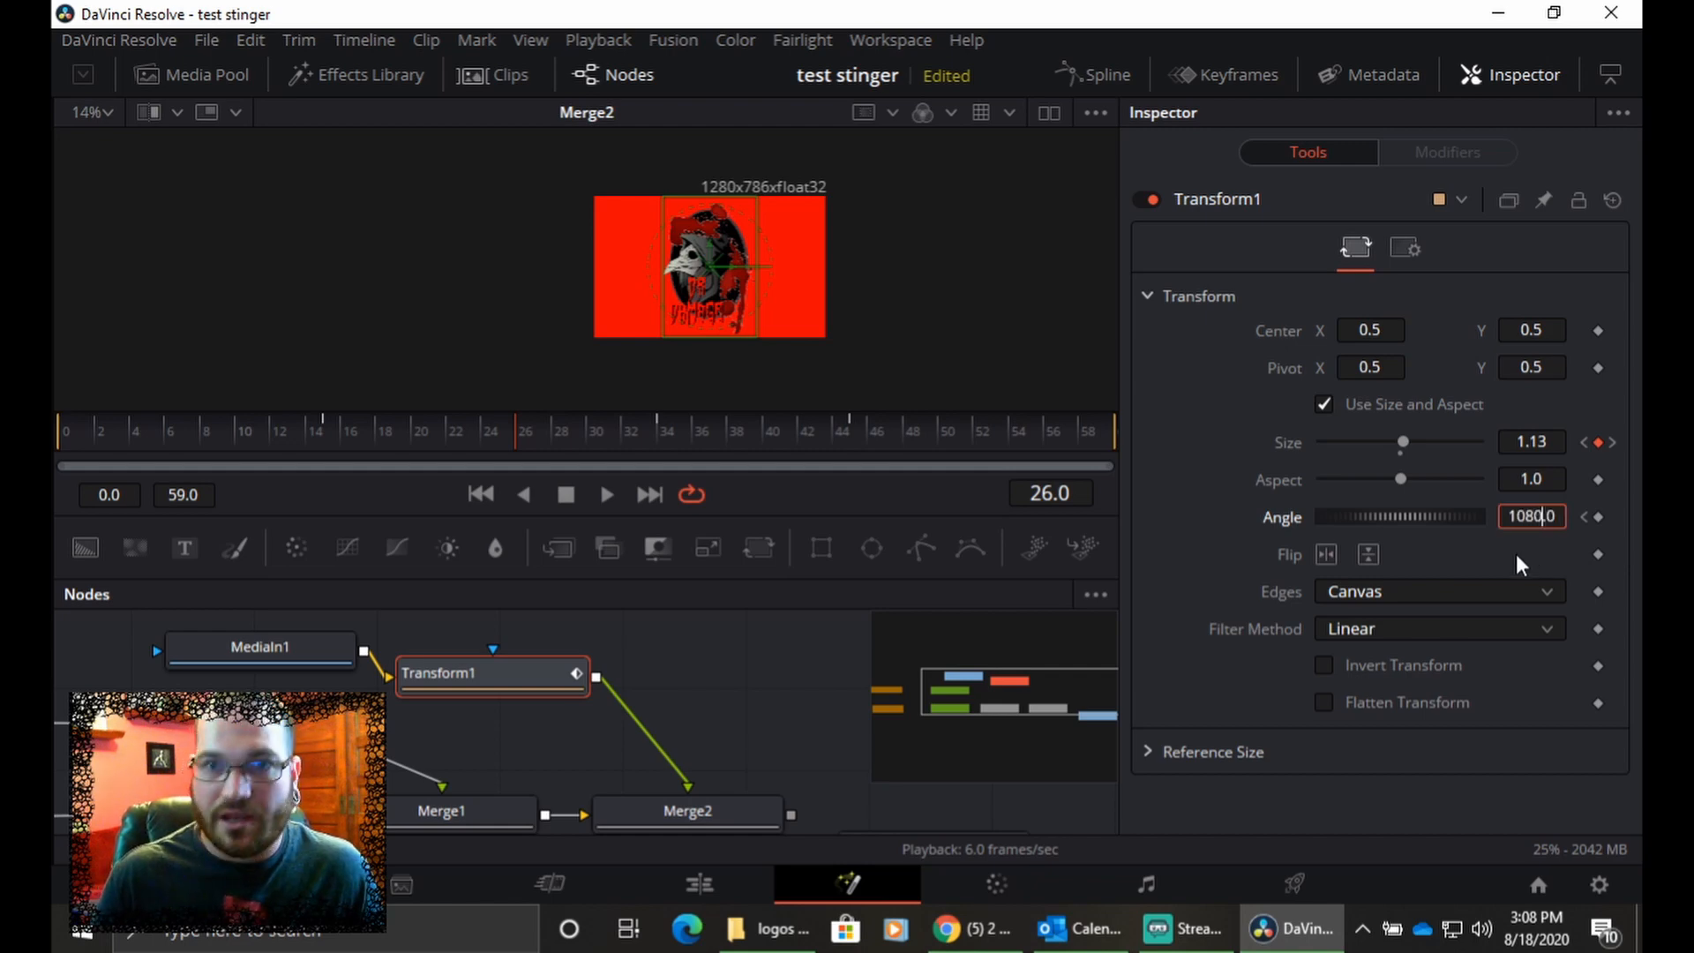
key(Tab)
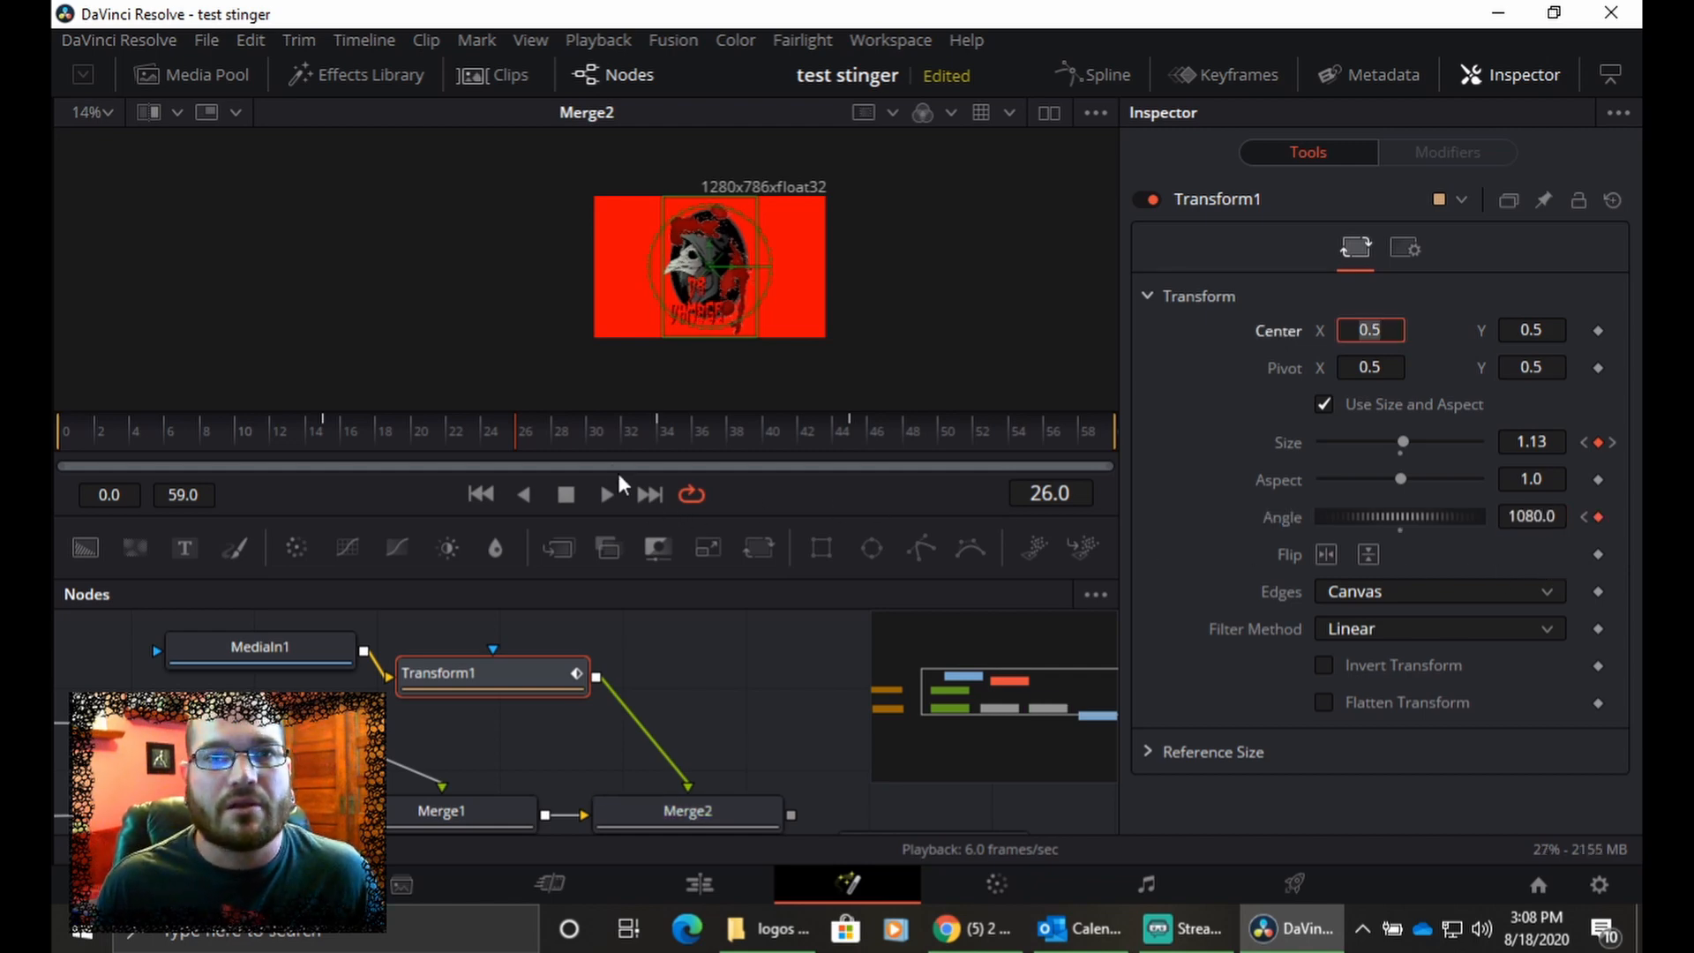
- Hold Transform1's Angle of 1080.0 with a keyframe on frame 34 and set it to 2160.0 on frame 45
click(658, 432)
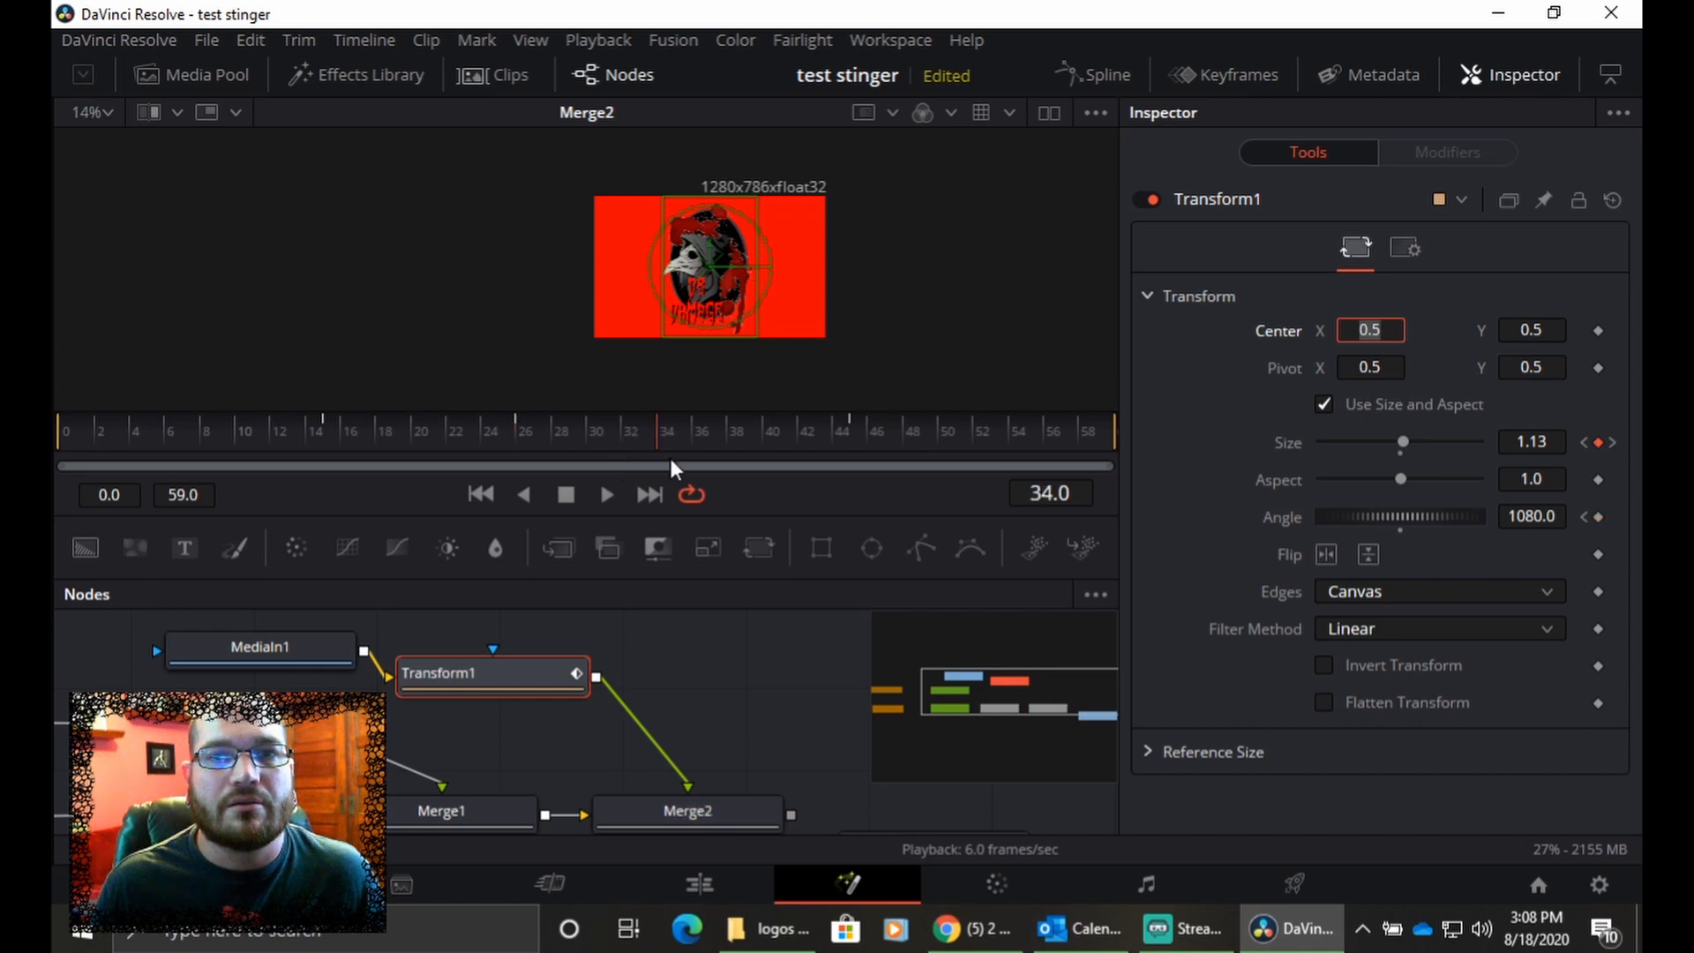
click(1598, 517)
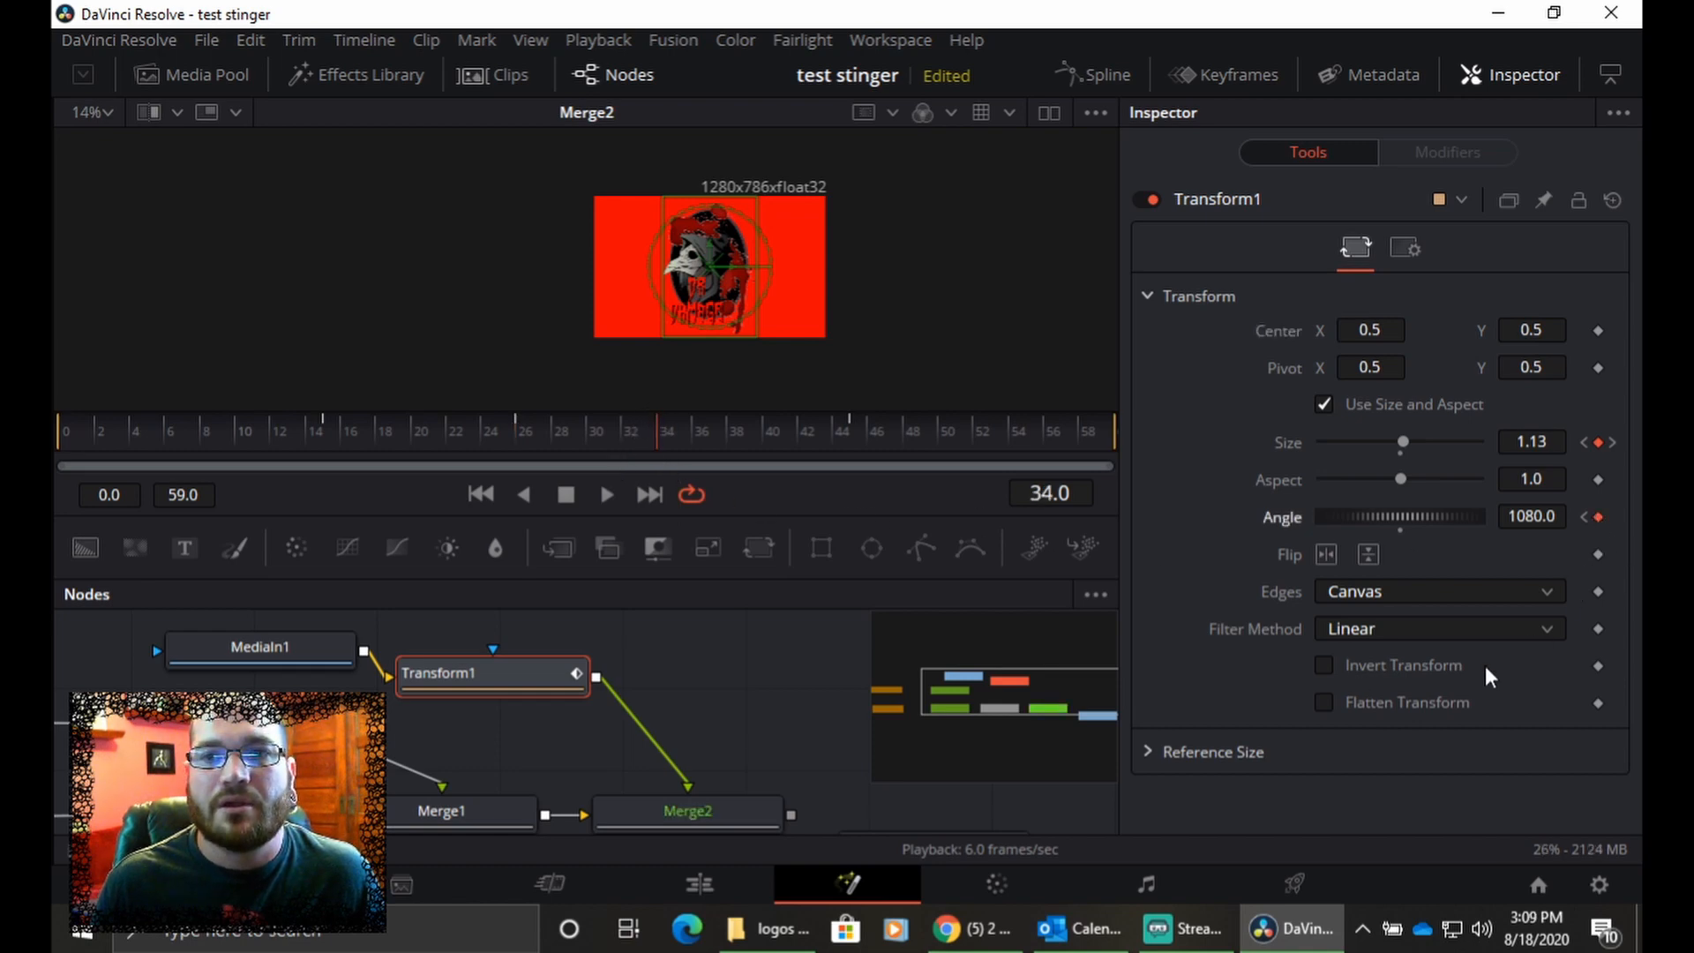
click(852, 433)
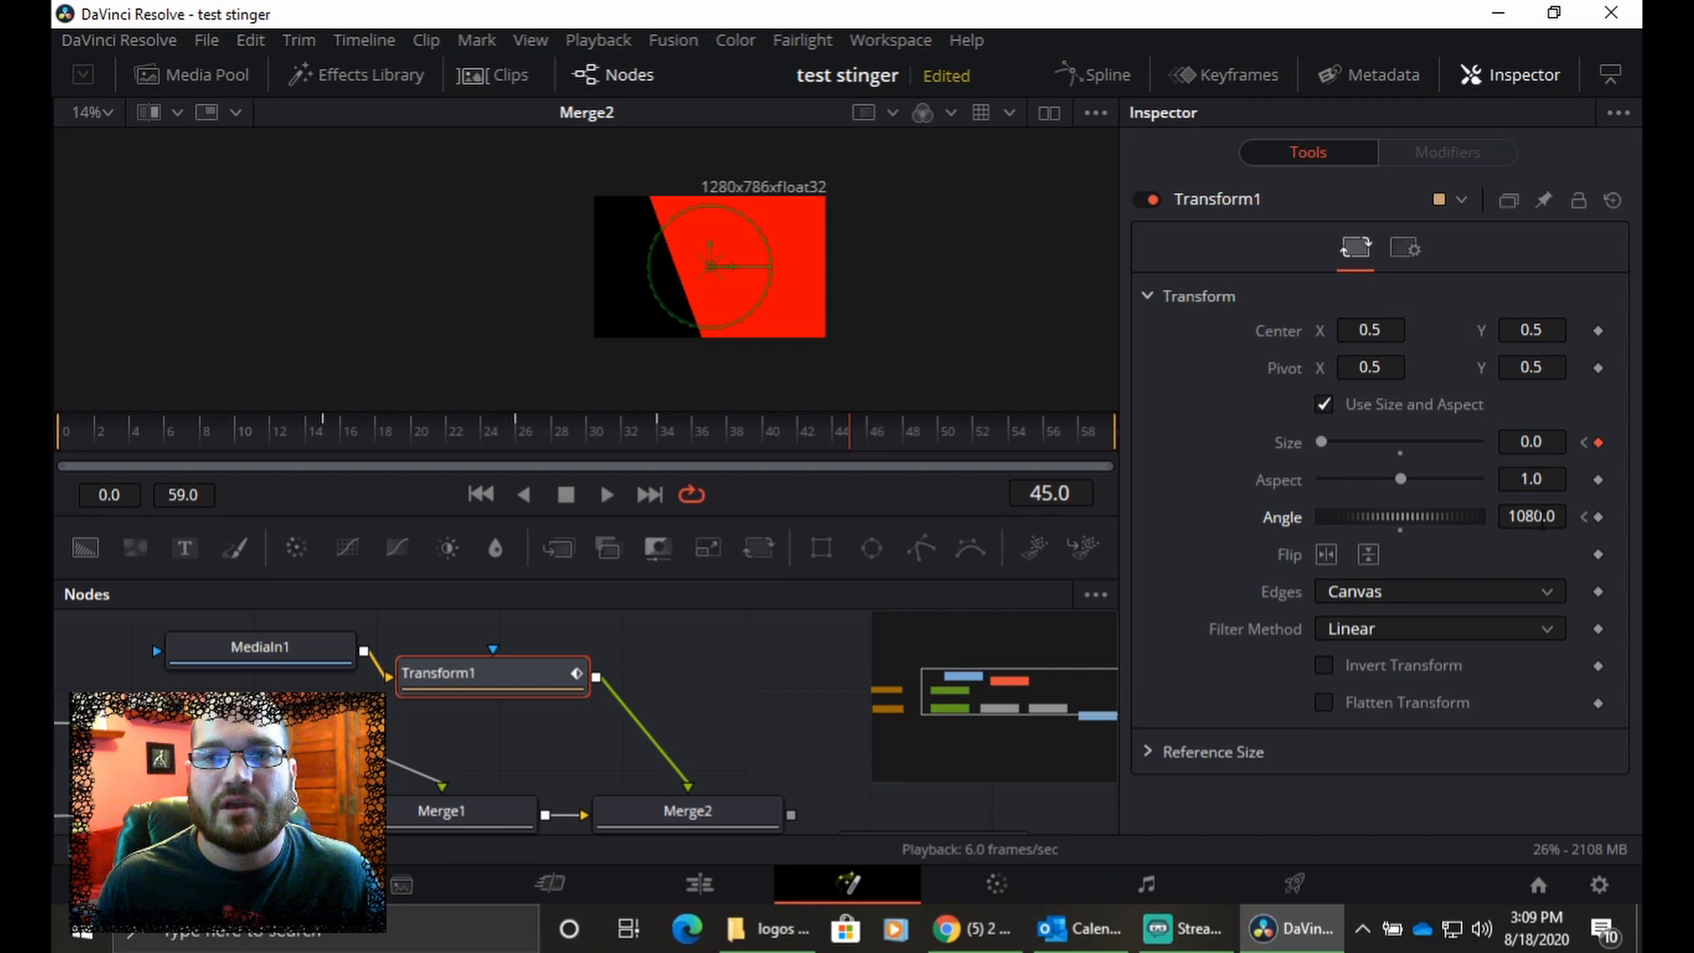
click(1536, 518)
key(BackSpace)
key(BackSpace)
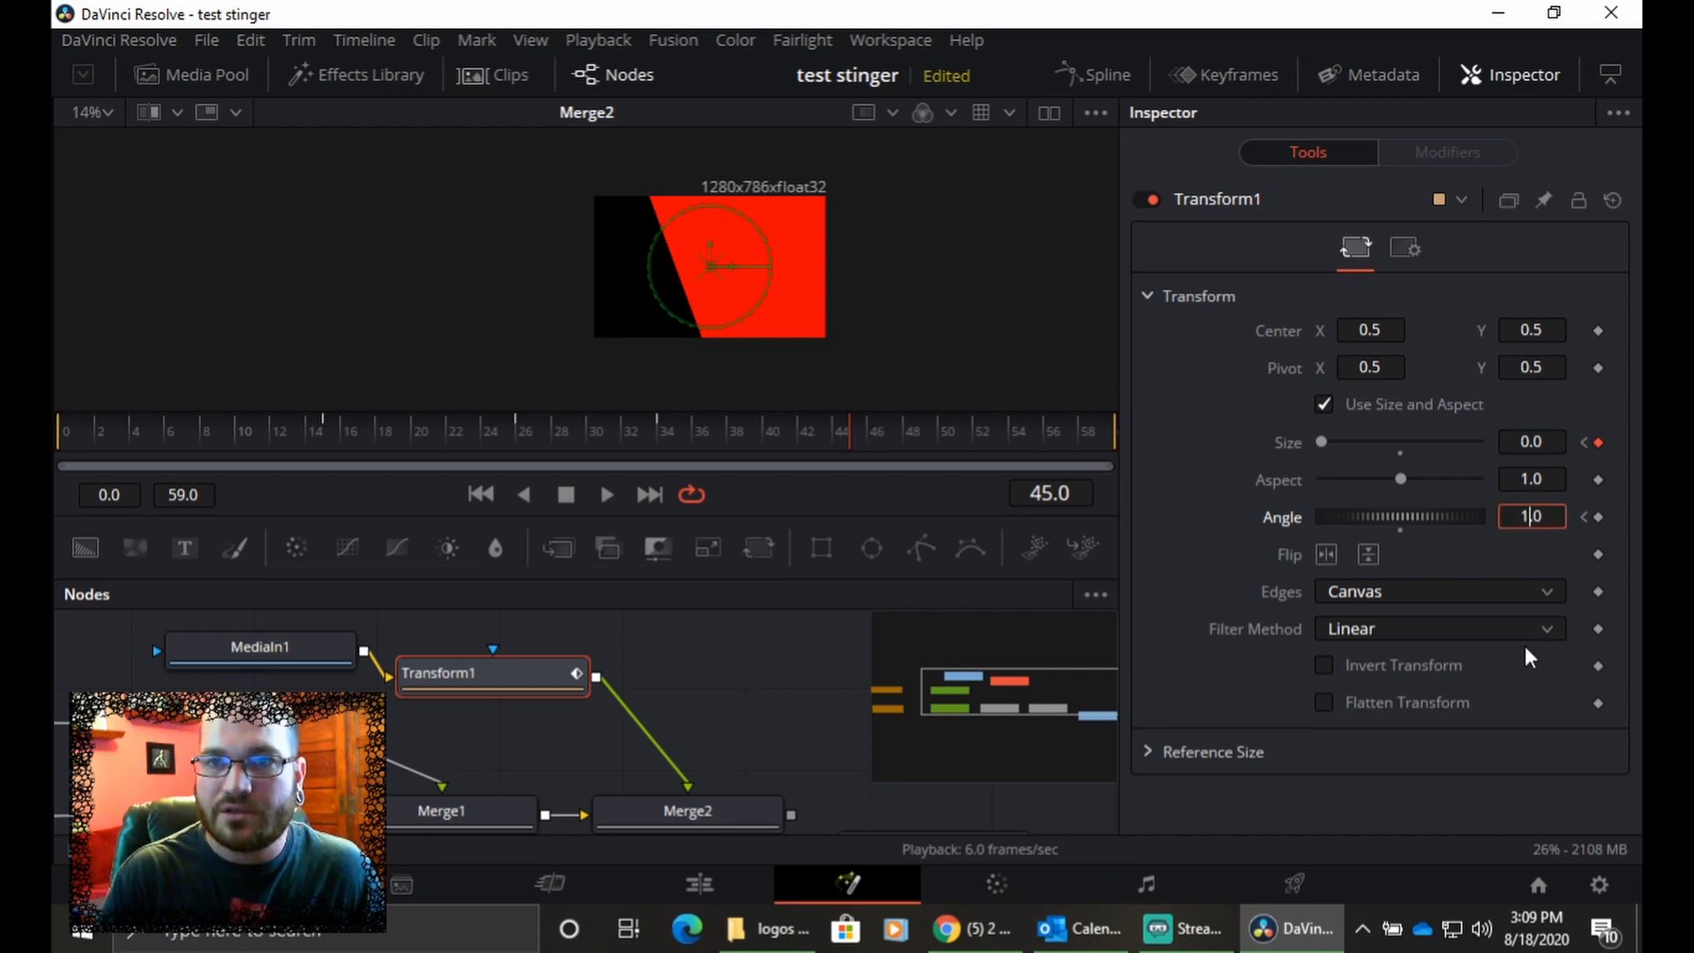
key(BackSpace)
text(2160)
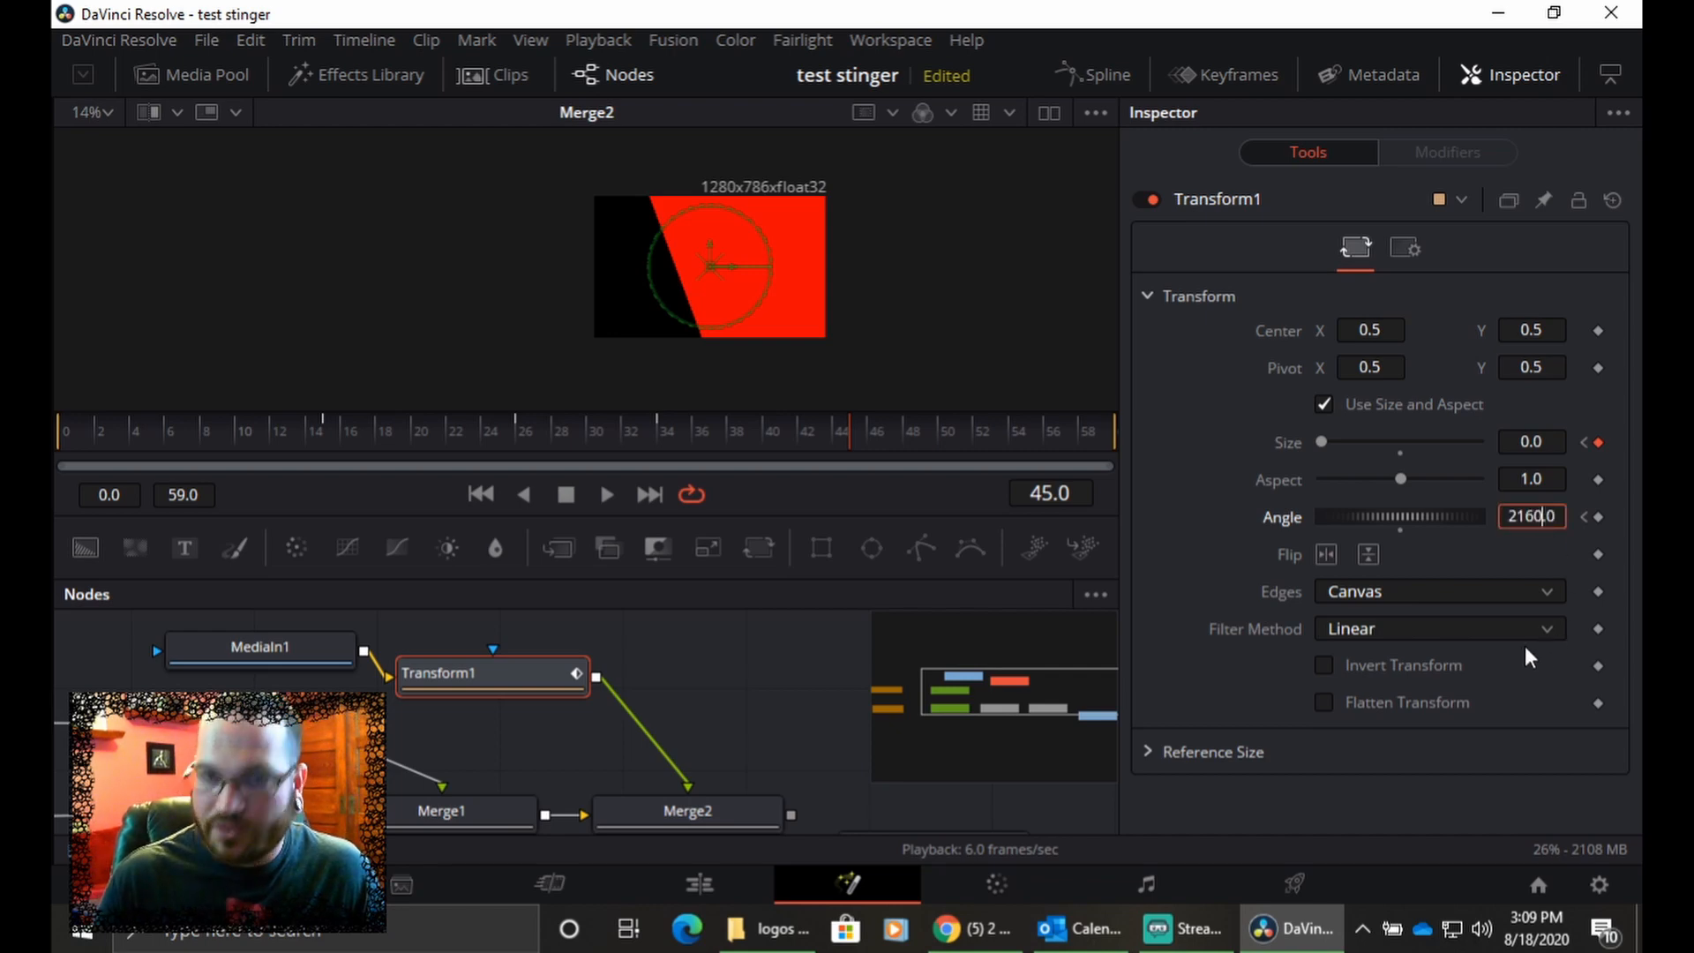
key(Tab)
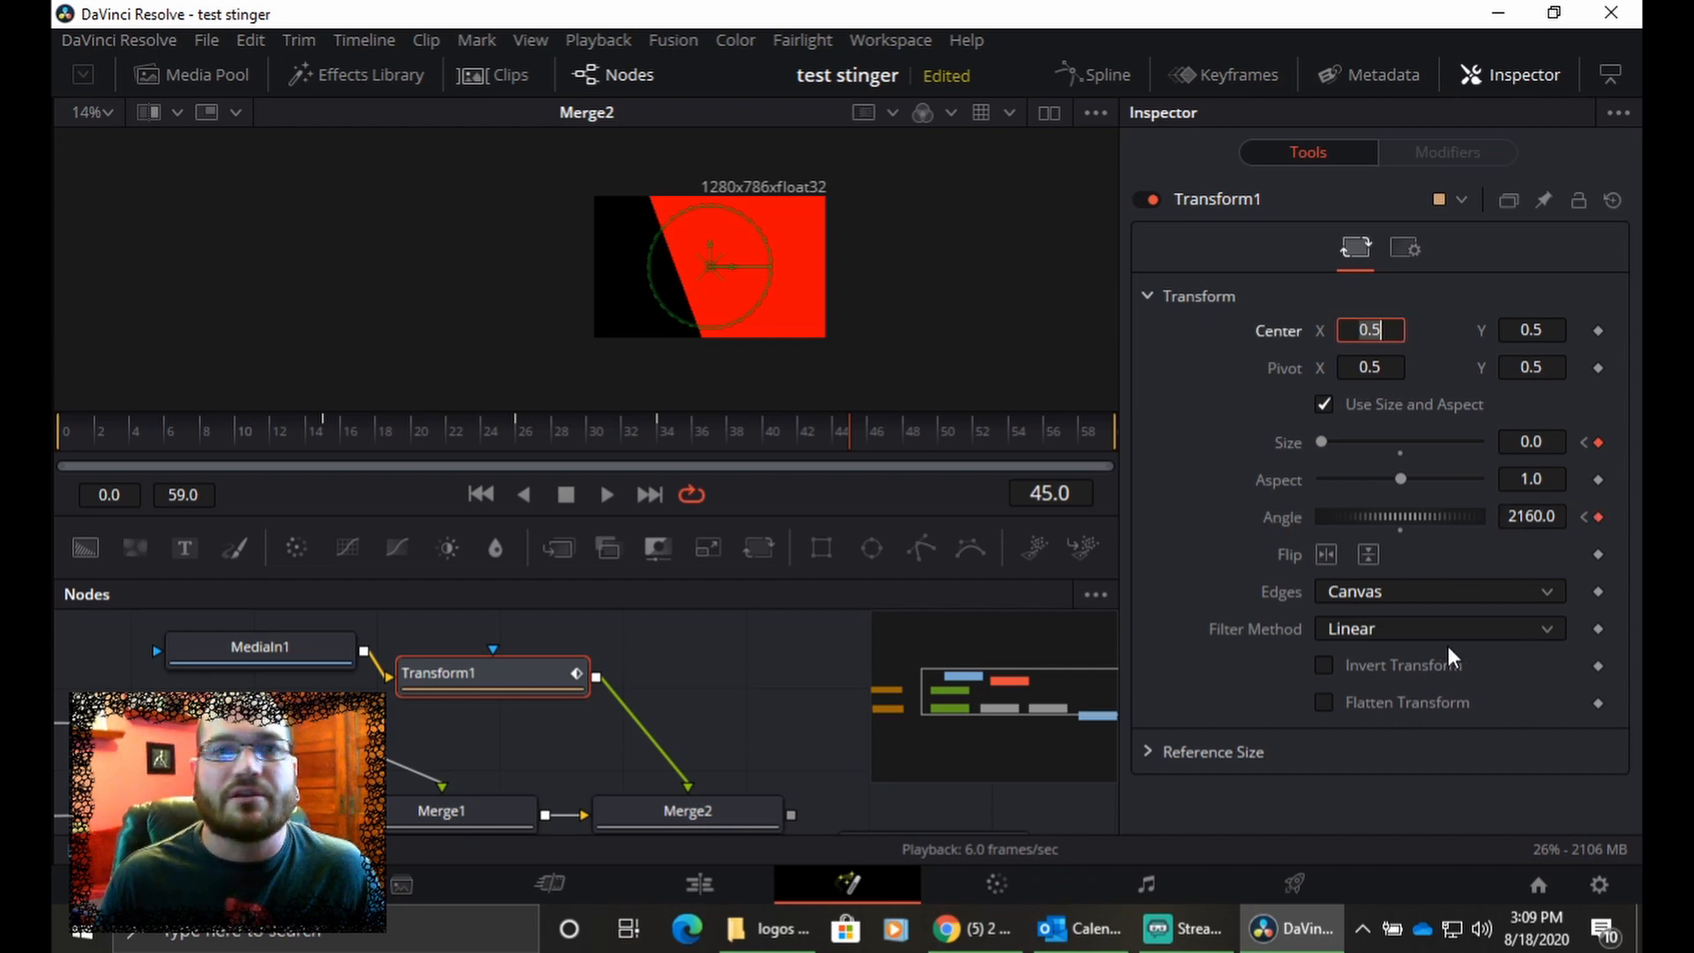
- Play back the Merge2 composition to check the logo's spin, and connect Merge2's output to MediaOut1's input
click(607, 494)
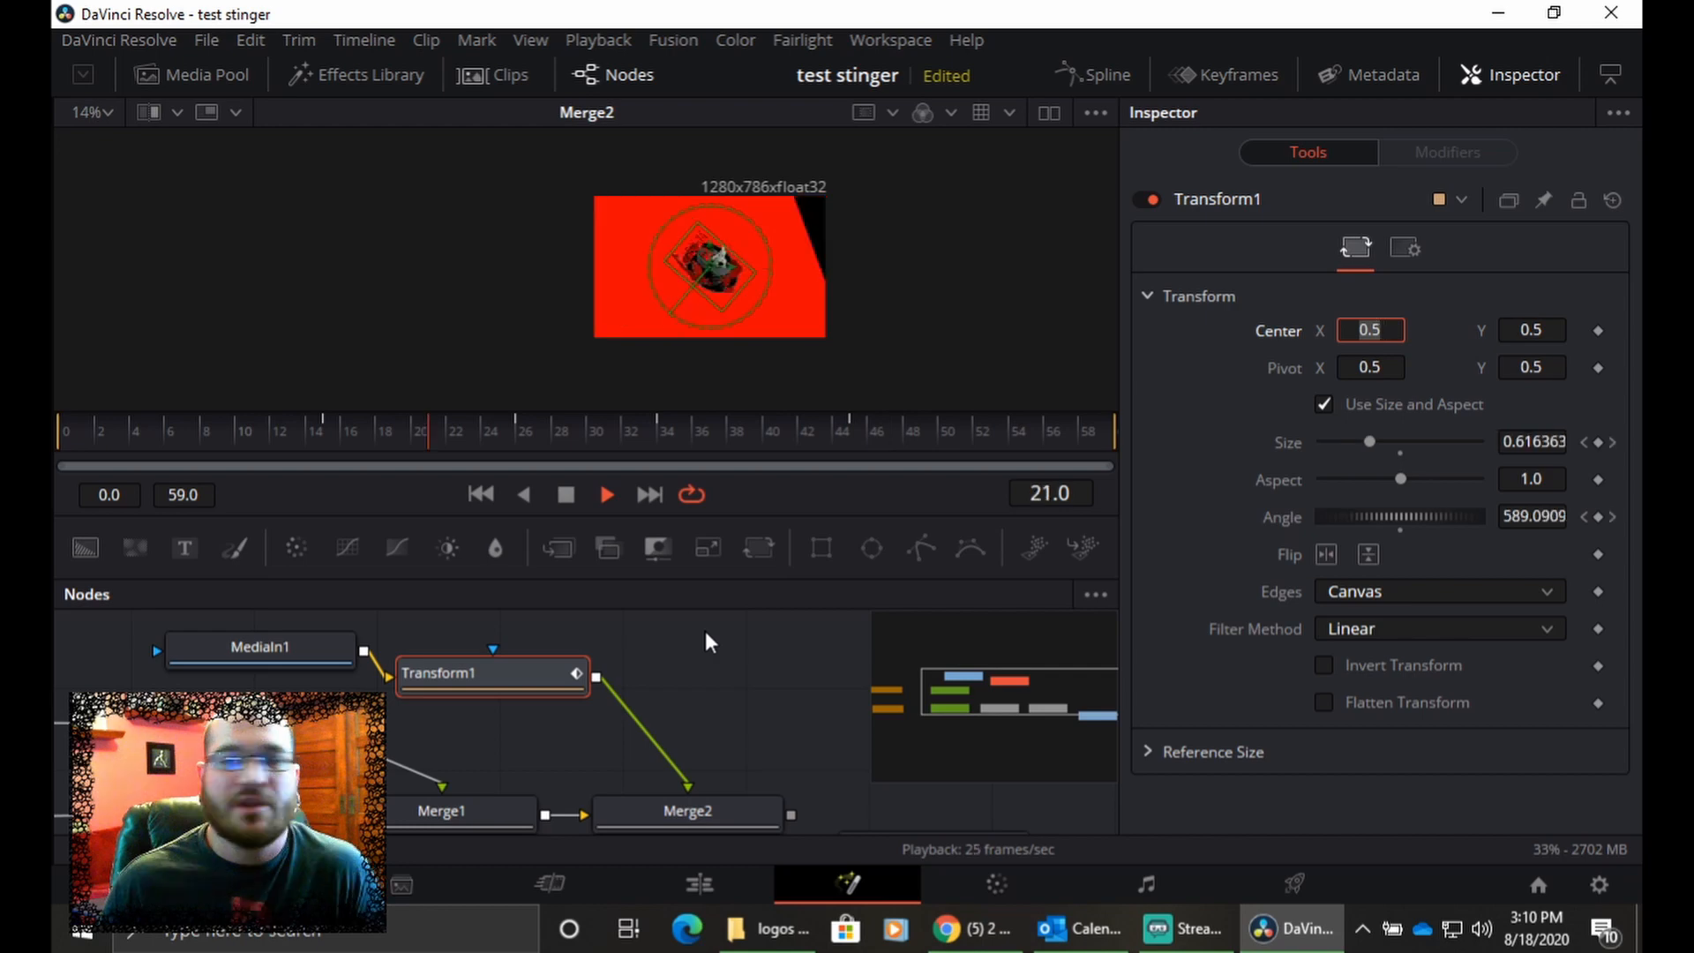
click(567, 499)
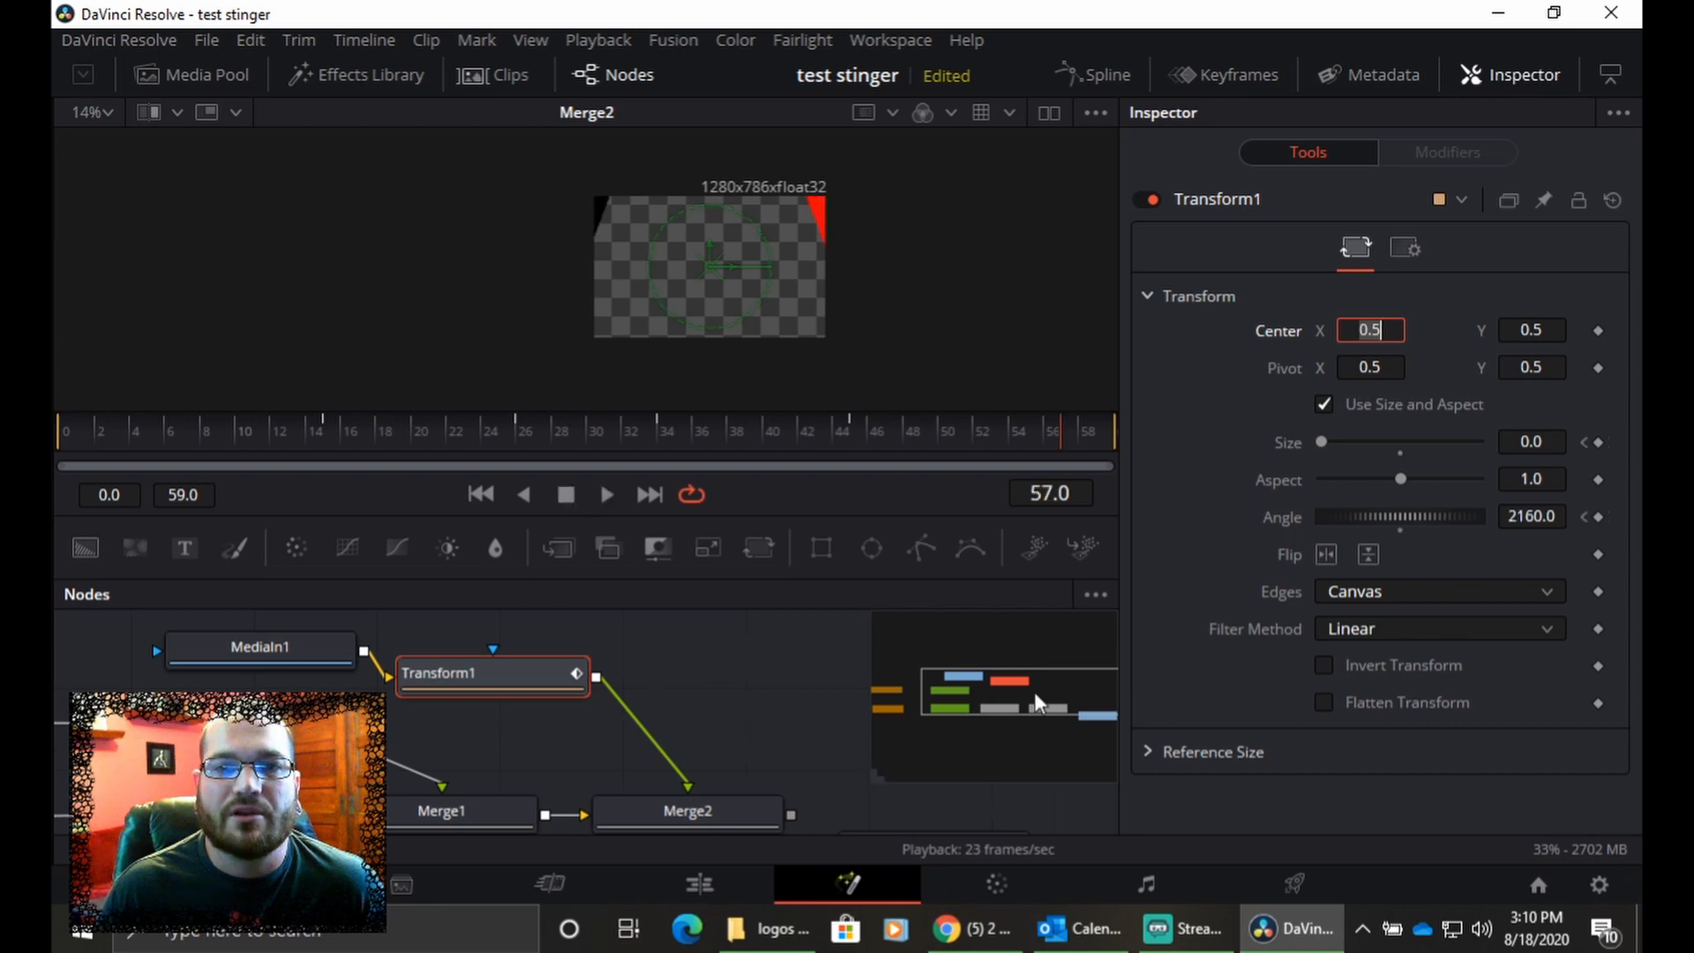
drag(1034, 692, 1082, 701)
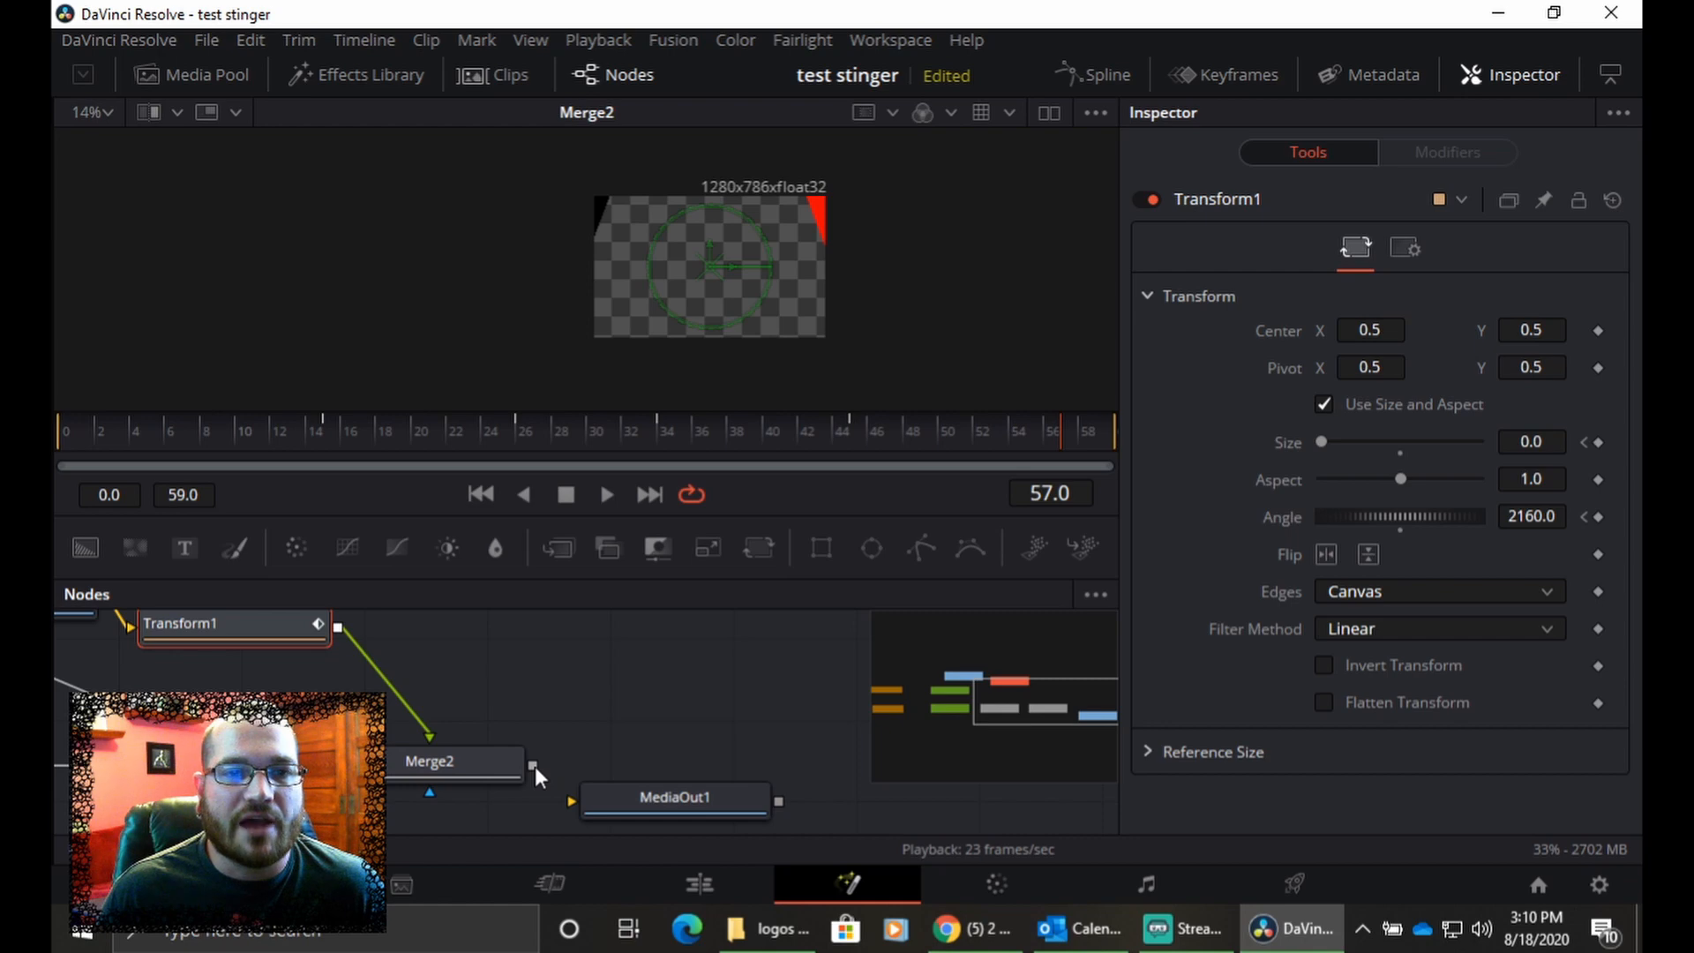
drag(535, 766, 570, 800)
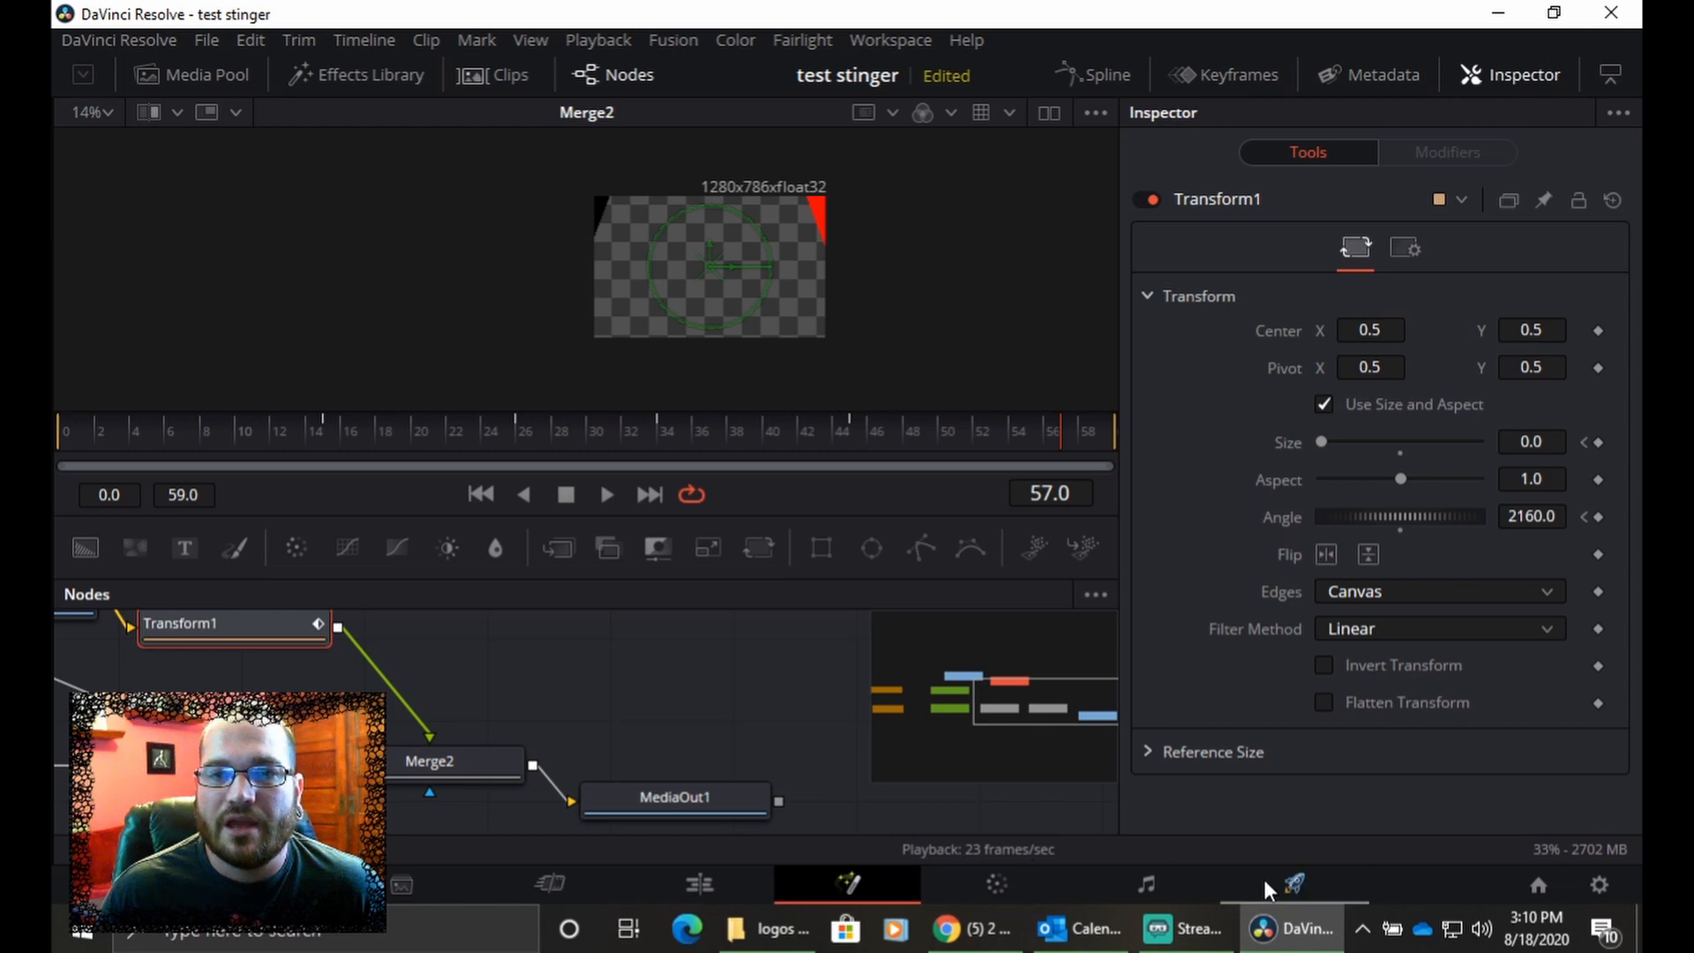
- Open the Deliver page, name the render "test stinger", and choose the Videos folder as its location
click(1299, 883)
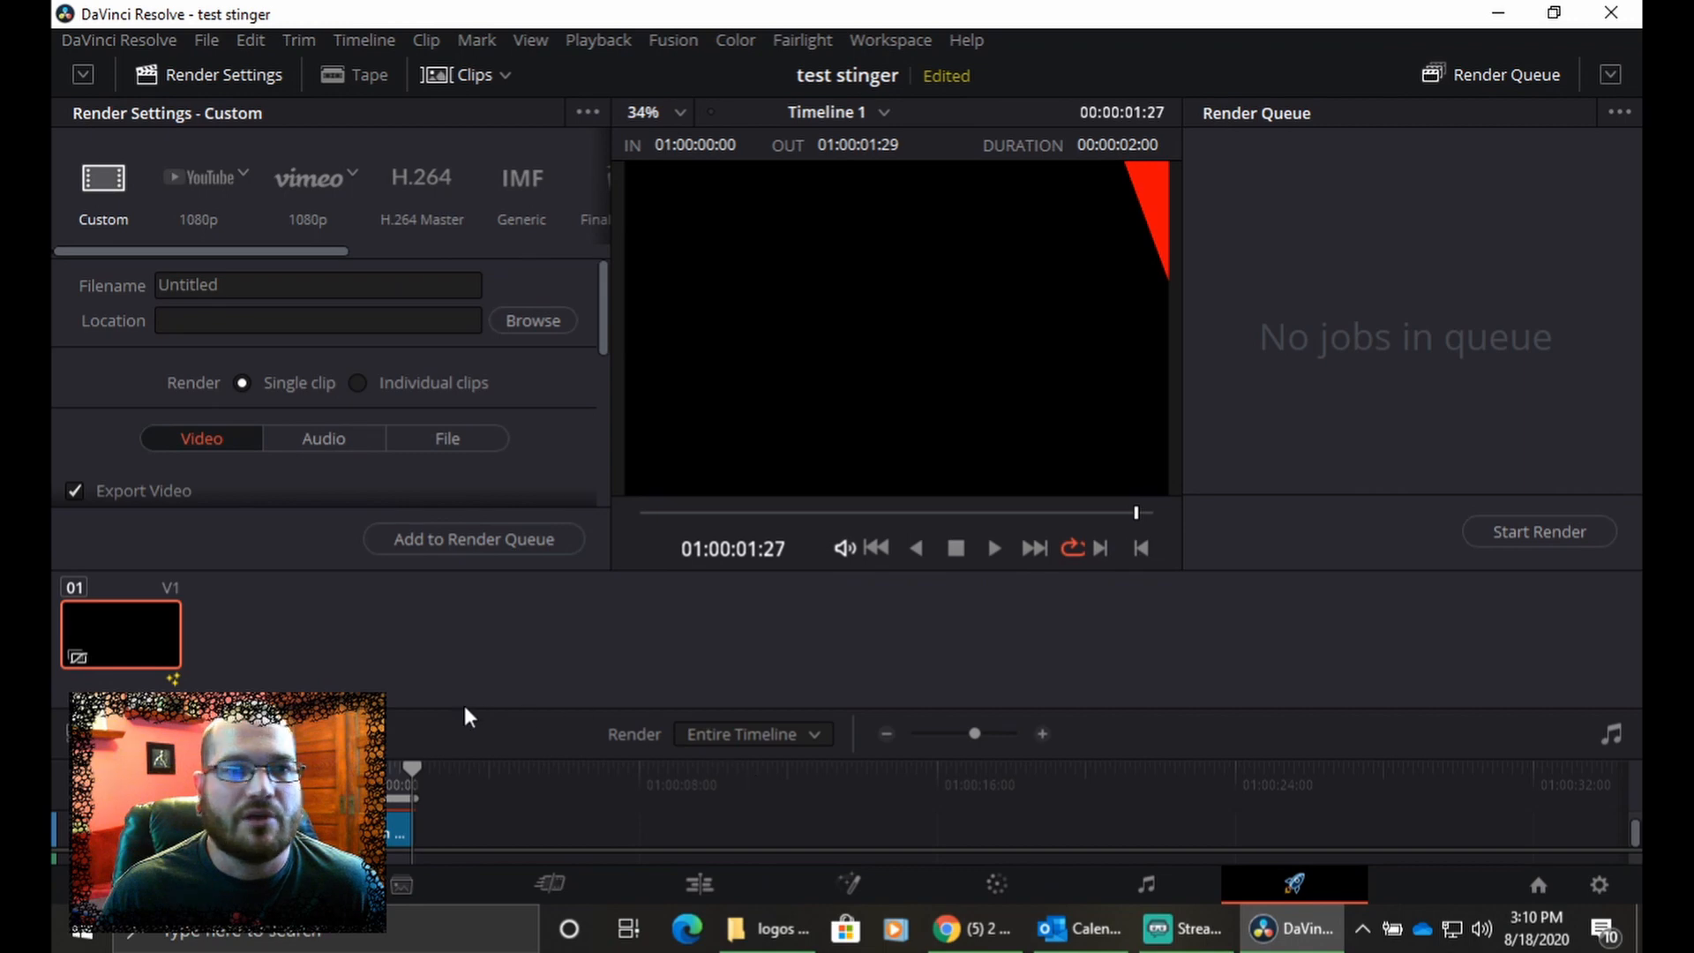
click(247, 274)
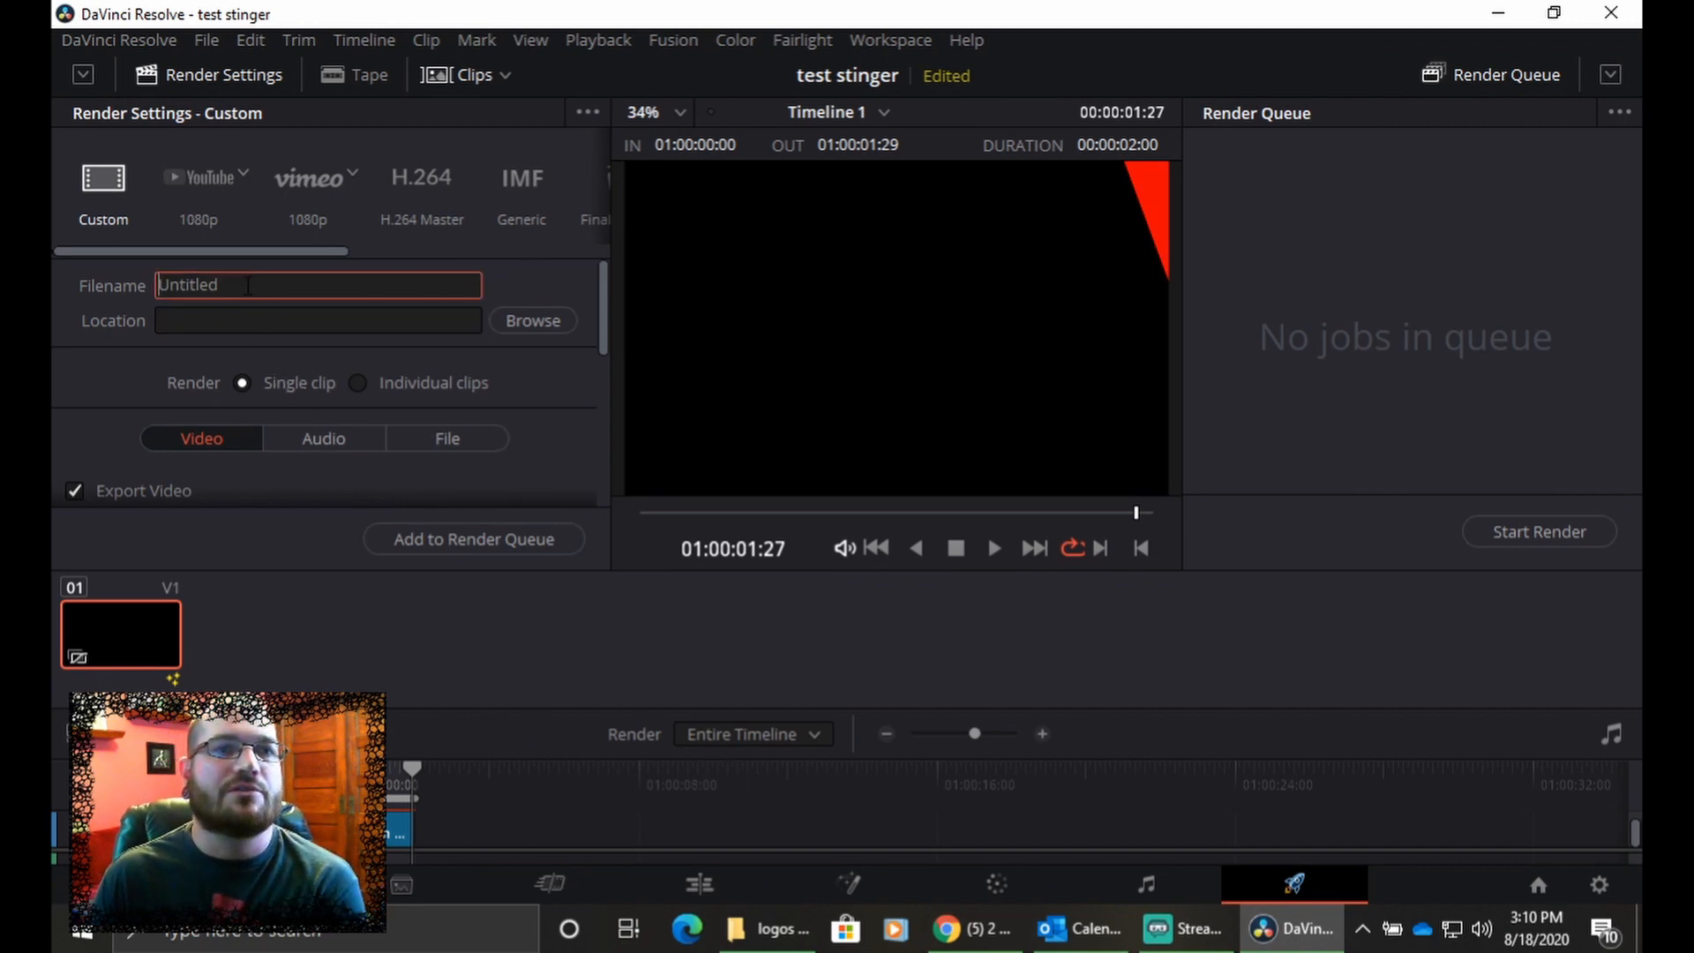
double_click(247, 275)
text(t)
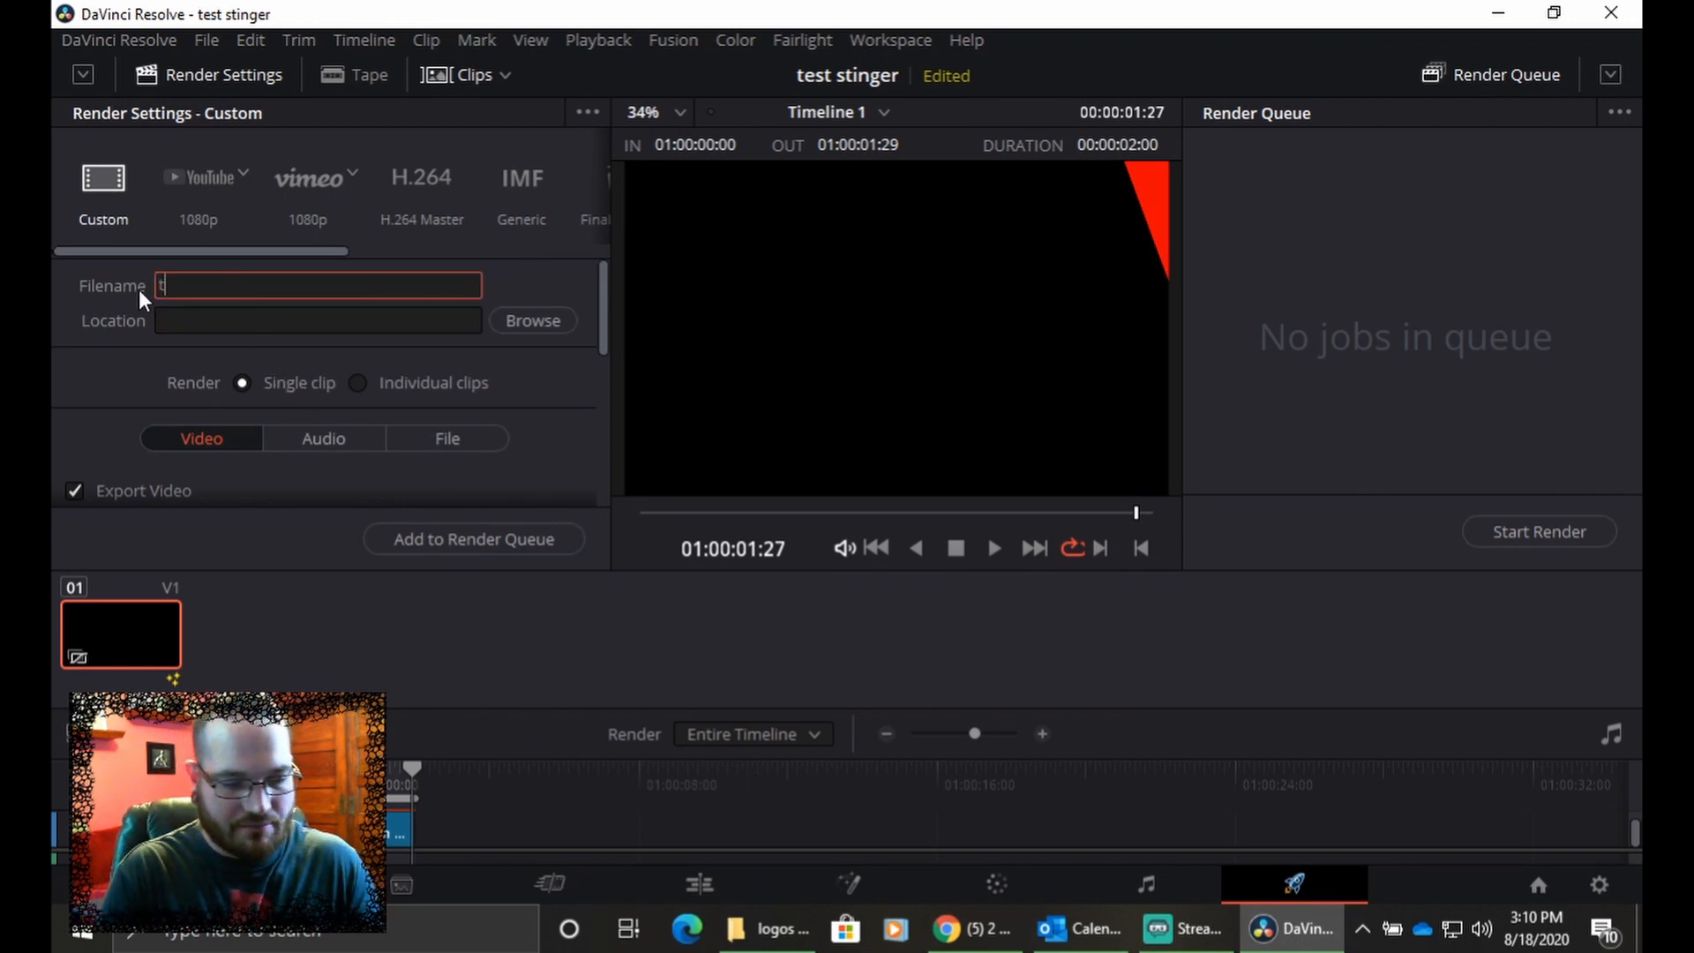
text(est stinger)
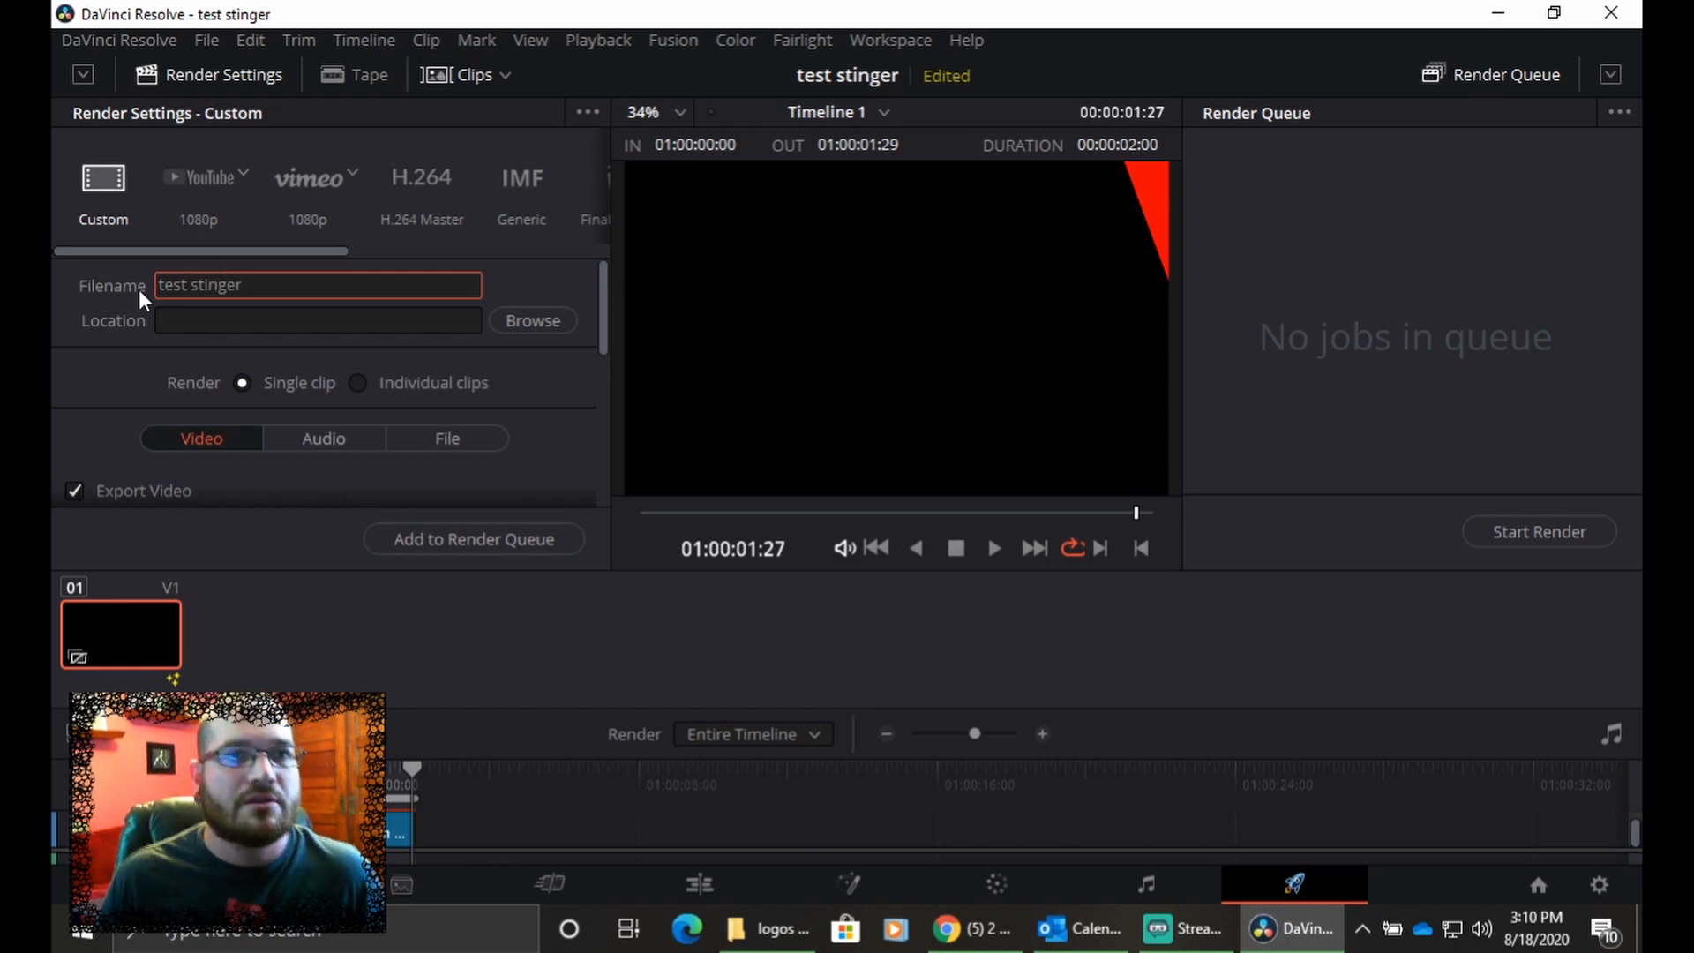
click(539, 322)
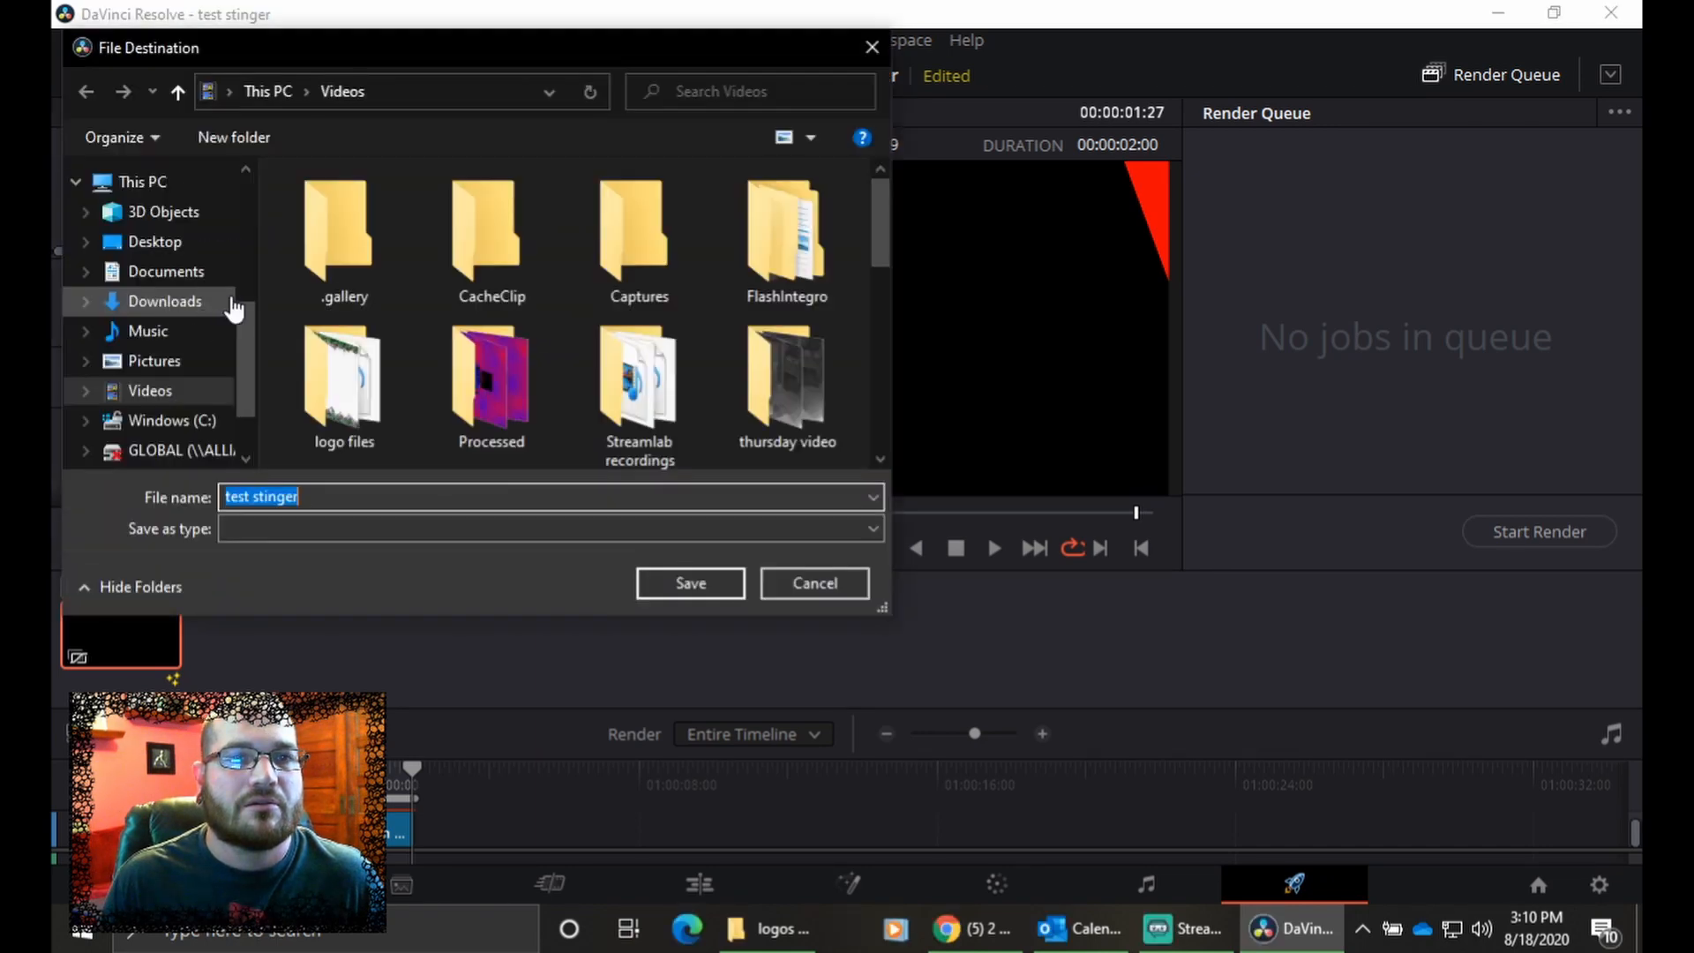
click(696, 580)
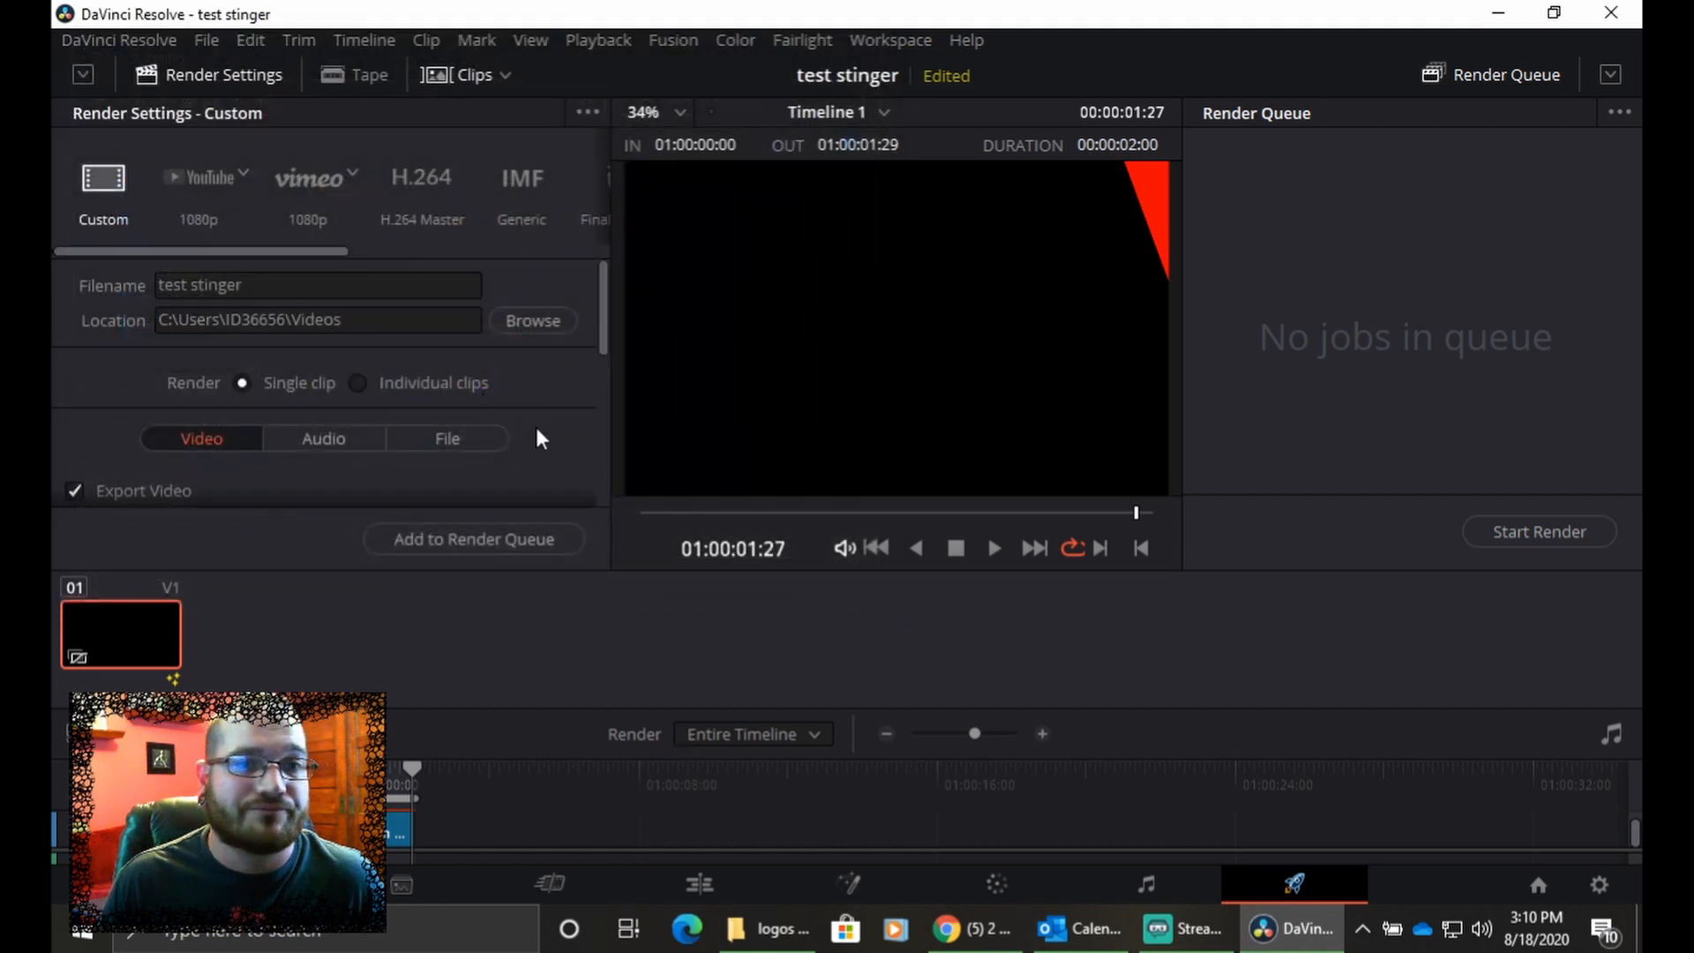
- Set the render to individual clips and choose QuickTime as the video export format
scroll(534, 423, down, 2)
click(358, 309)
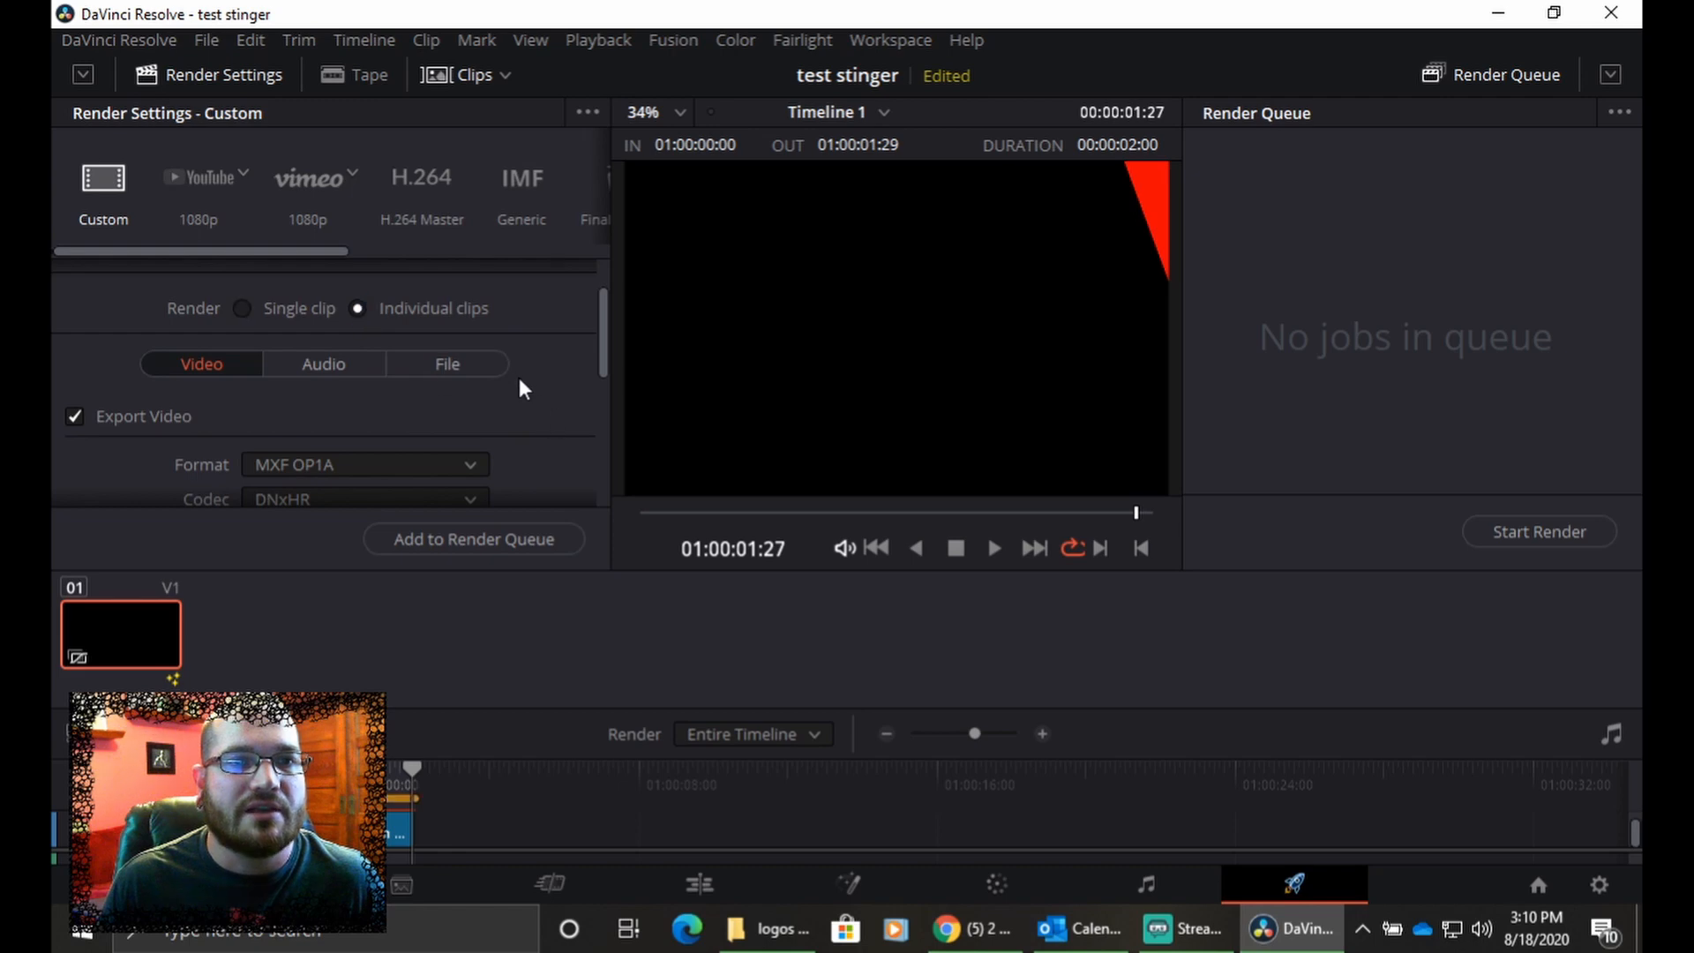
scroll(572, 397, down, 2)
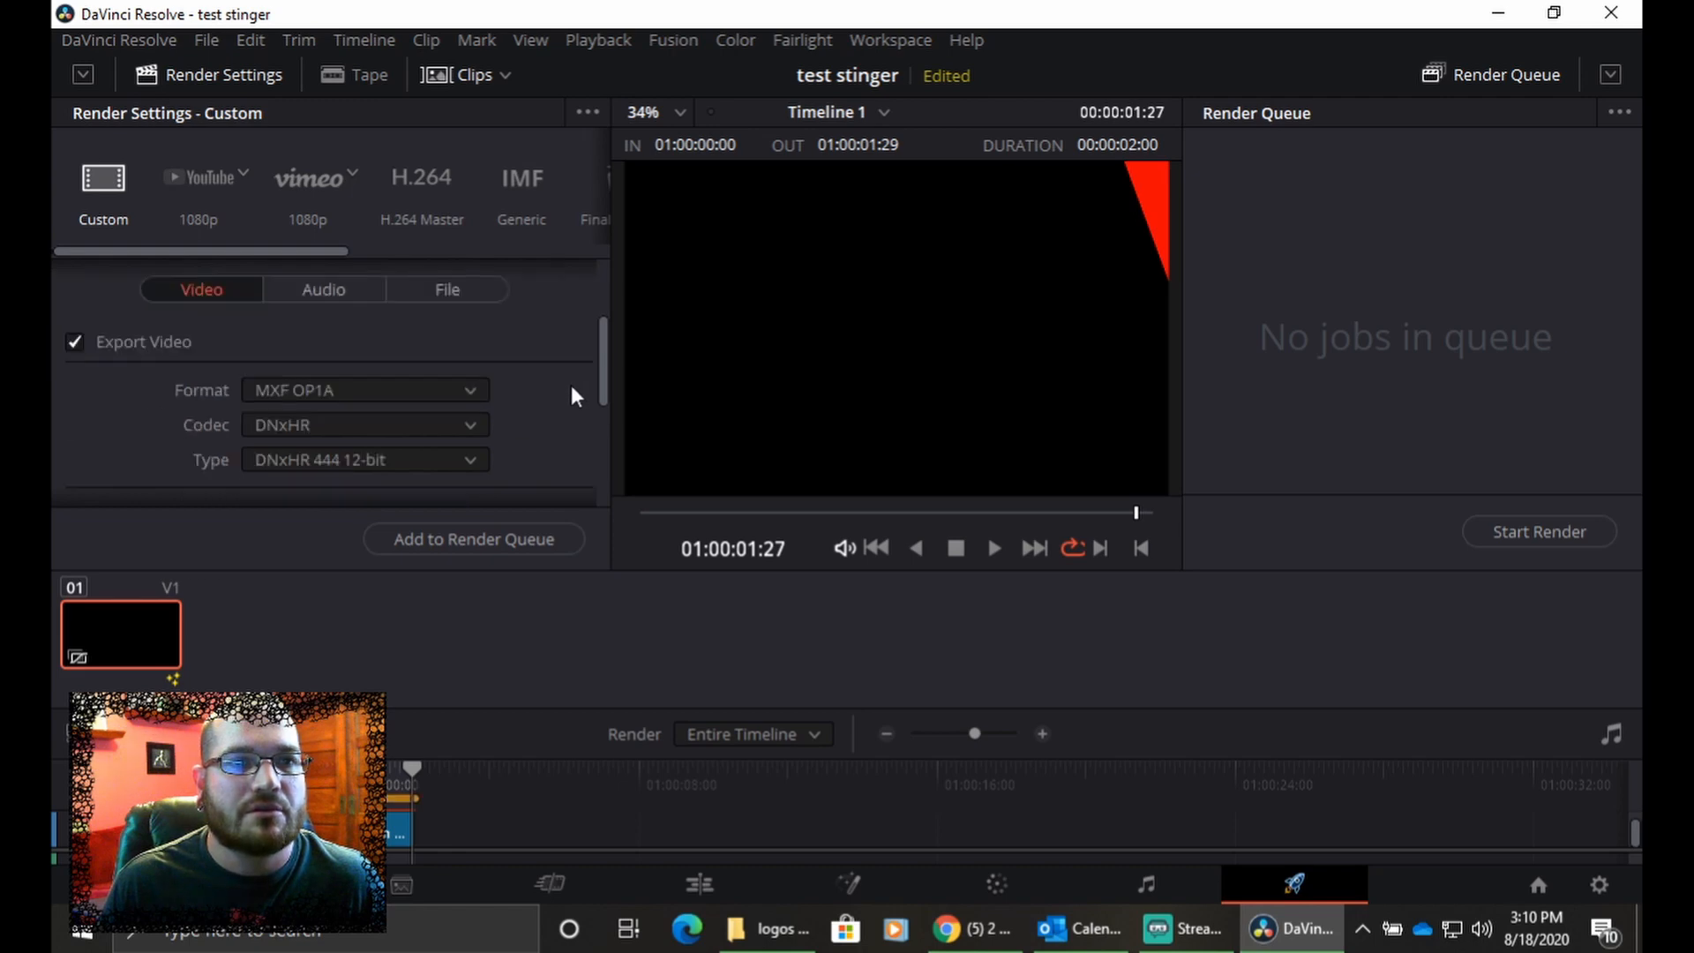
scroll(570, 385, down, 2)
click(449, 315)
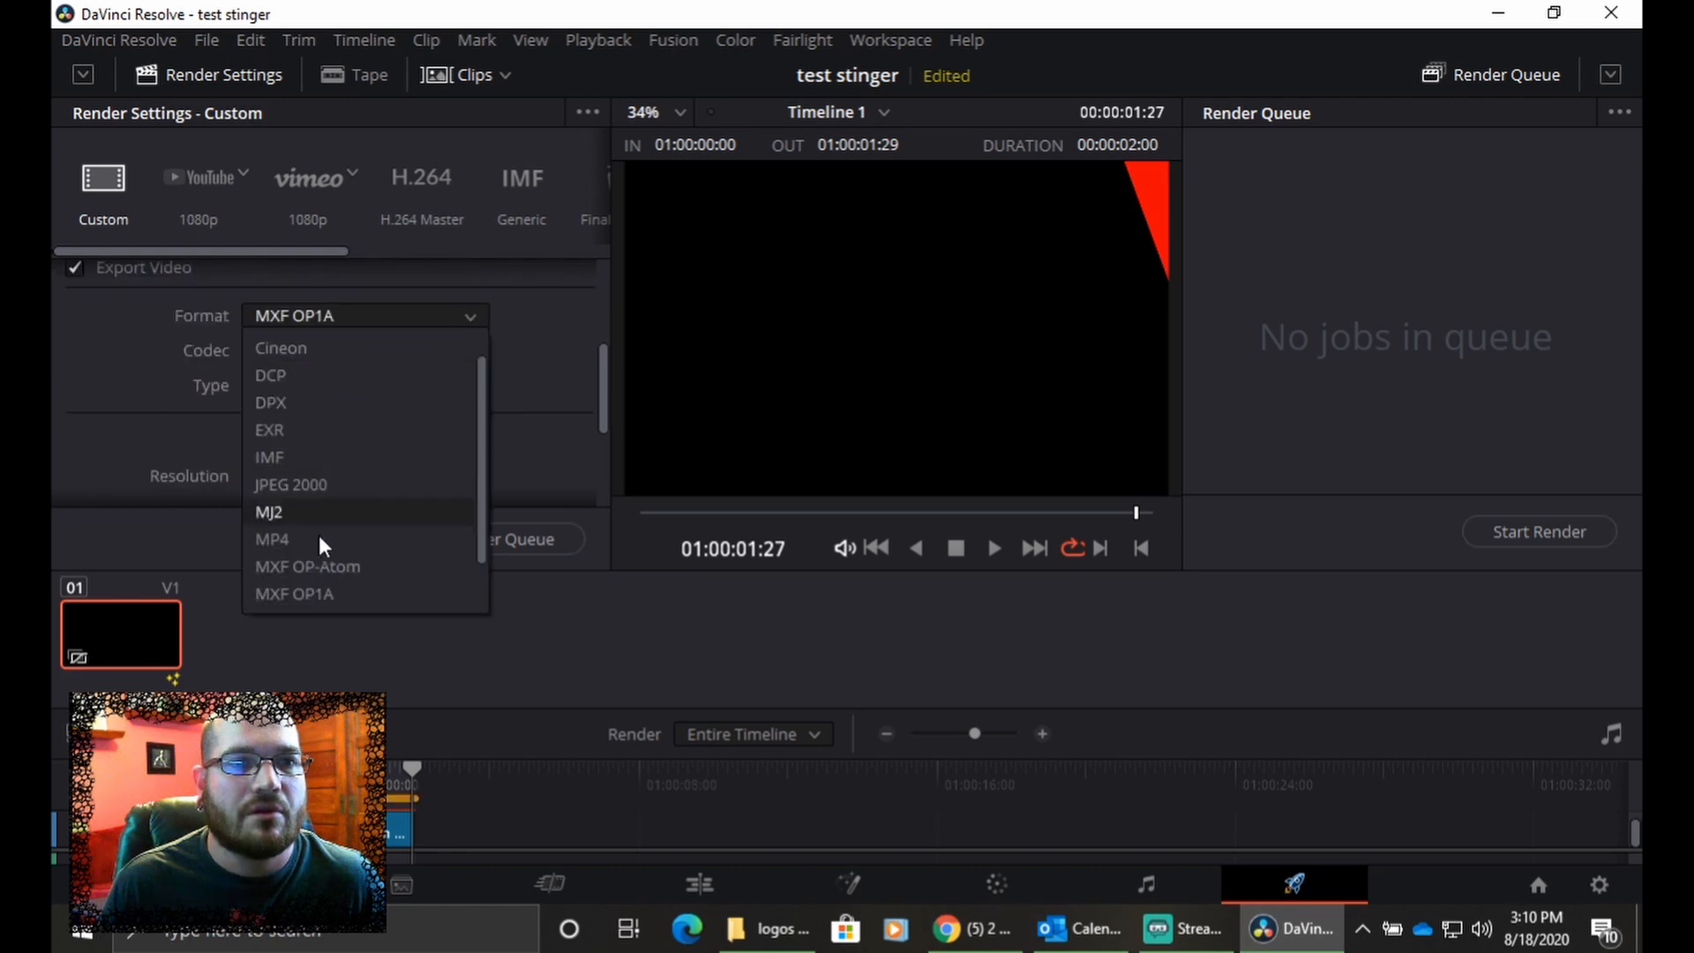
scroll(370, 573, down, 1)
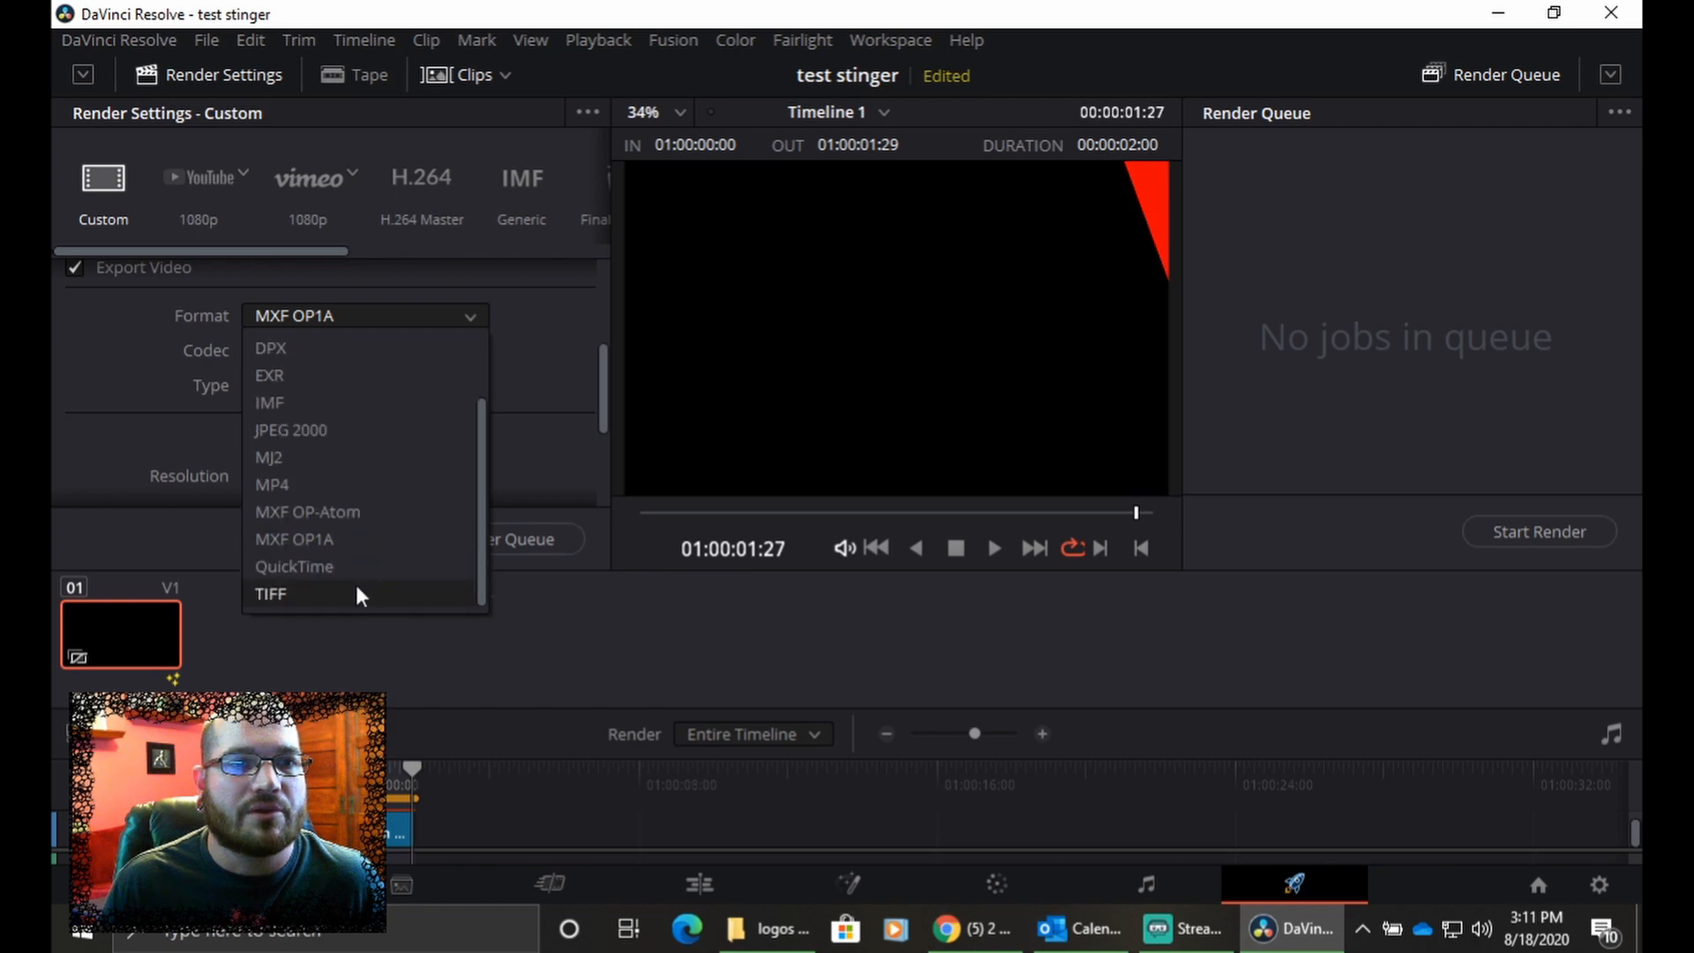
click(342, 569)
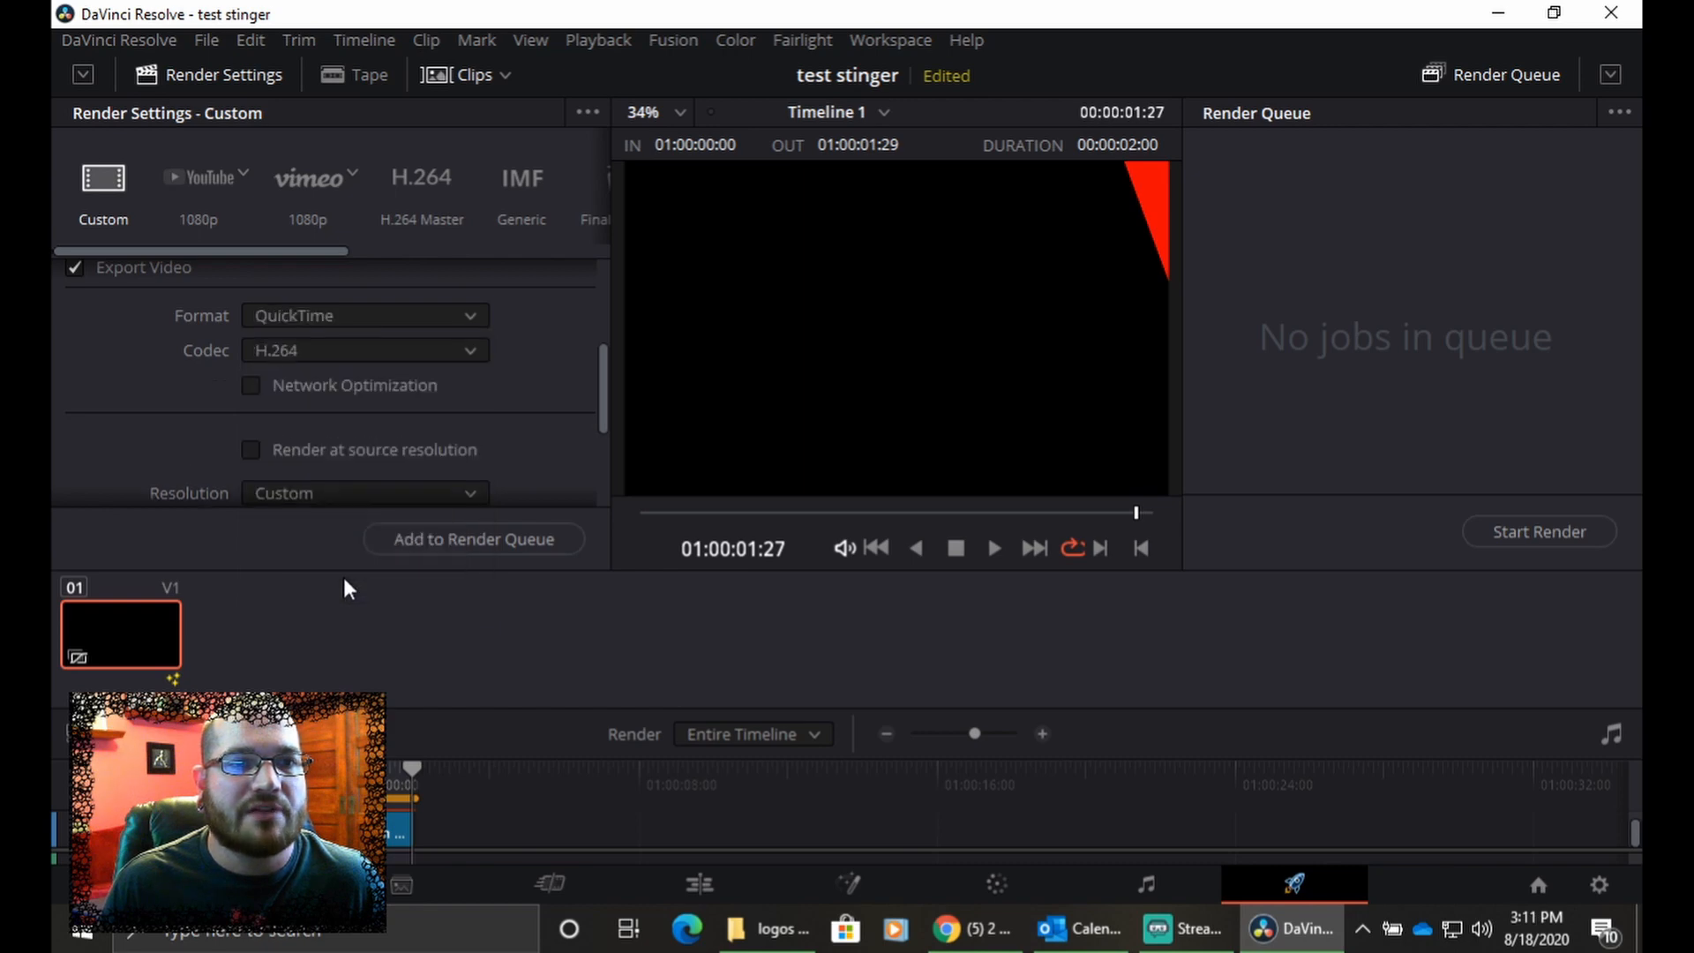
- Set the video export codec to Uncompressed and its type to BGRA 8-bit
click(404, 353)
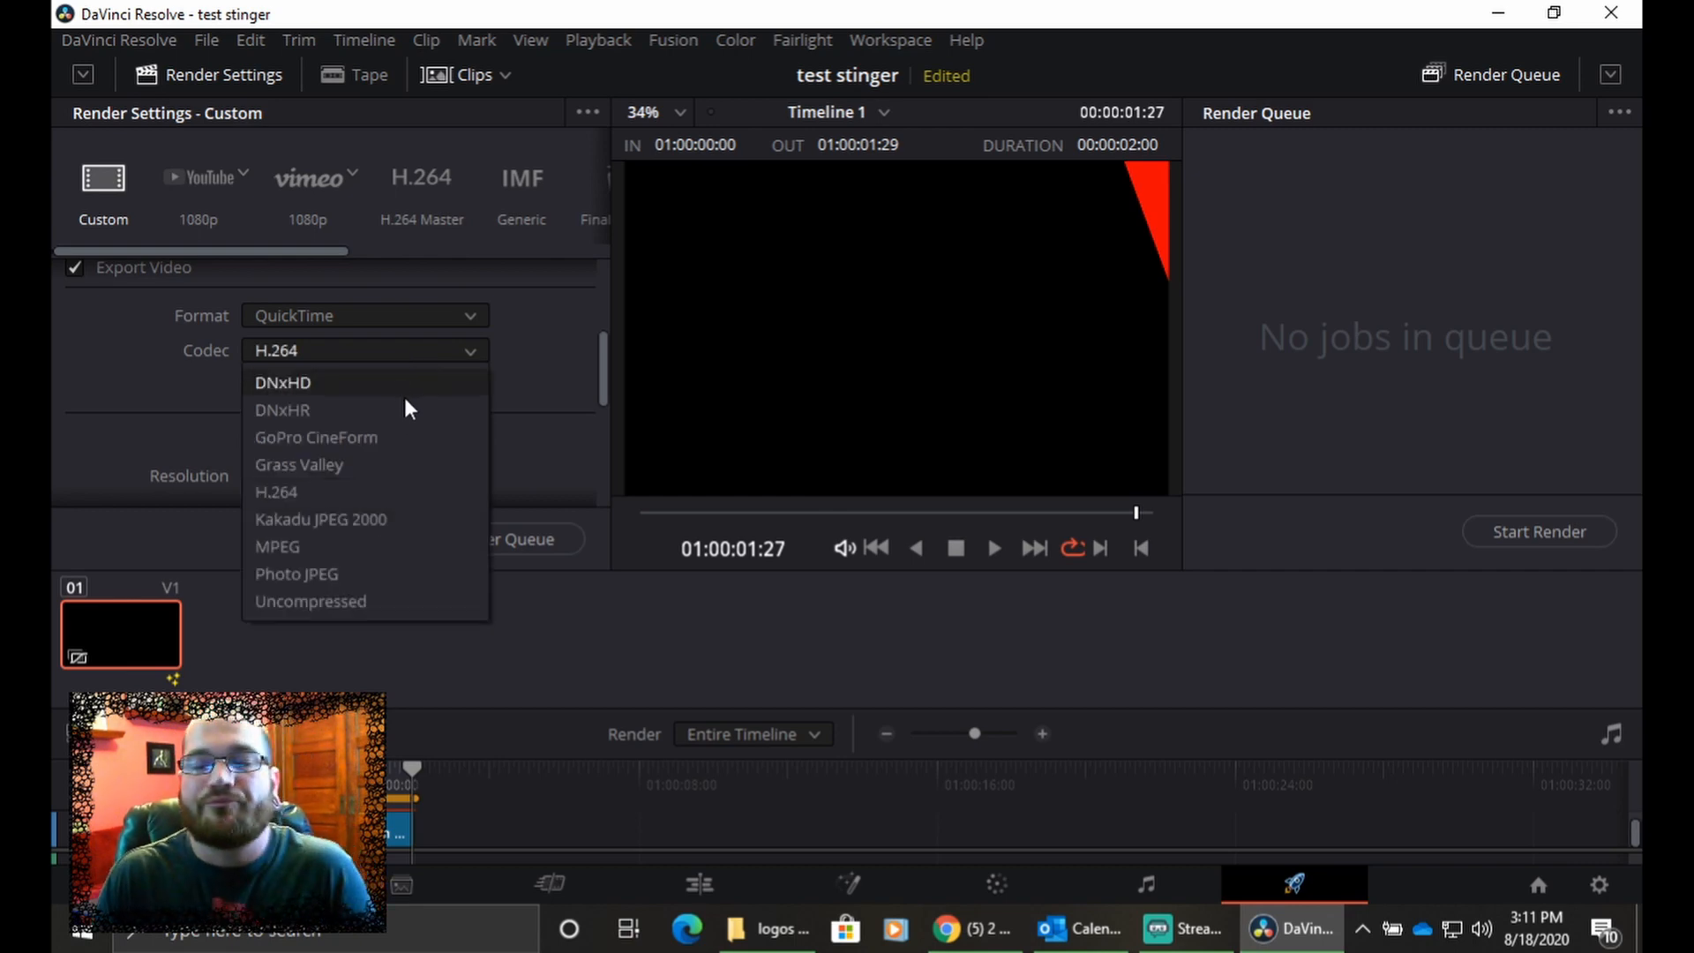
click(363, 604)
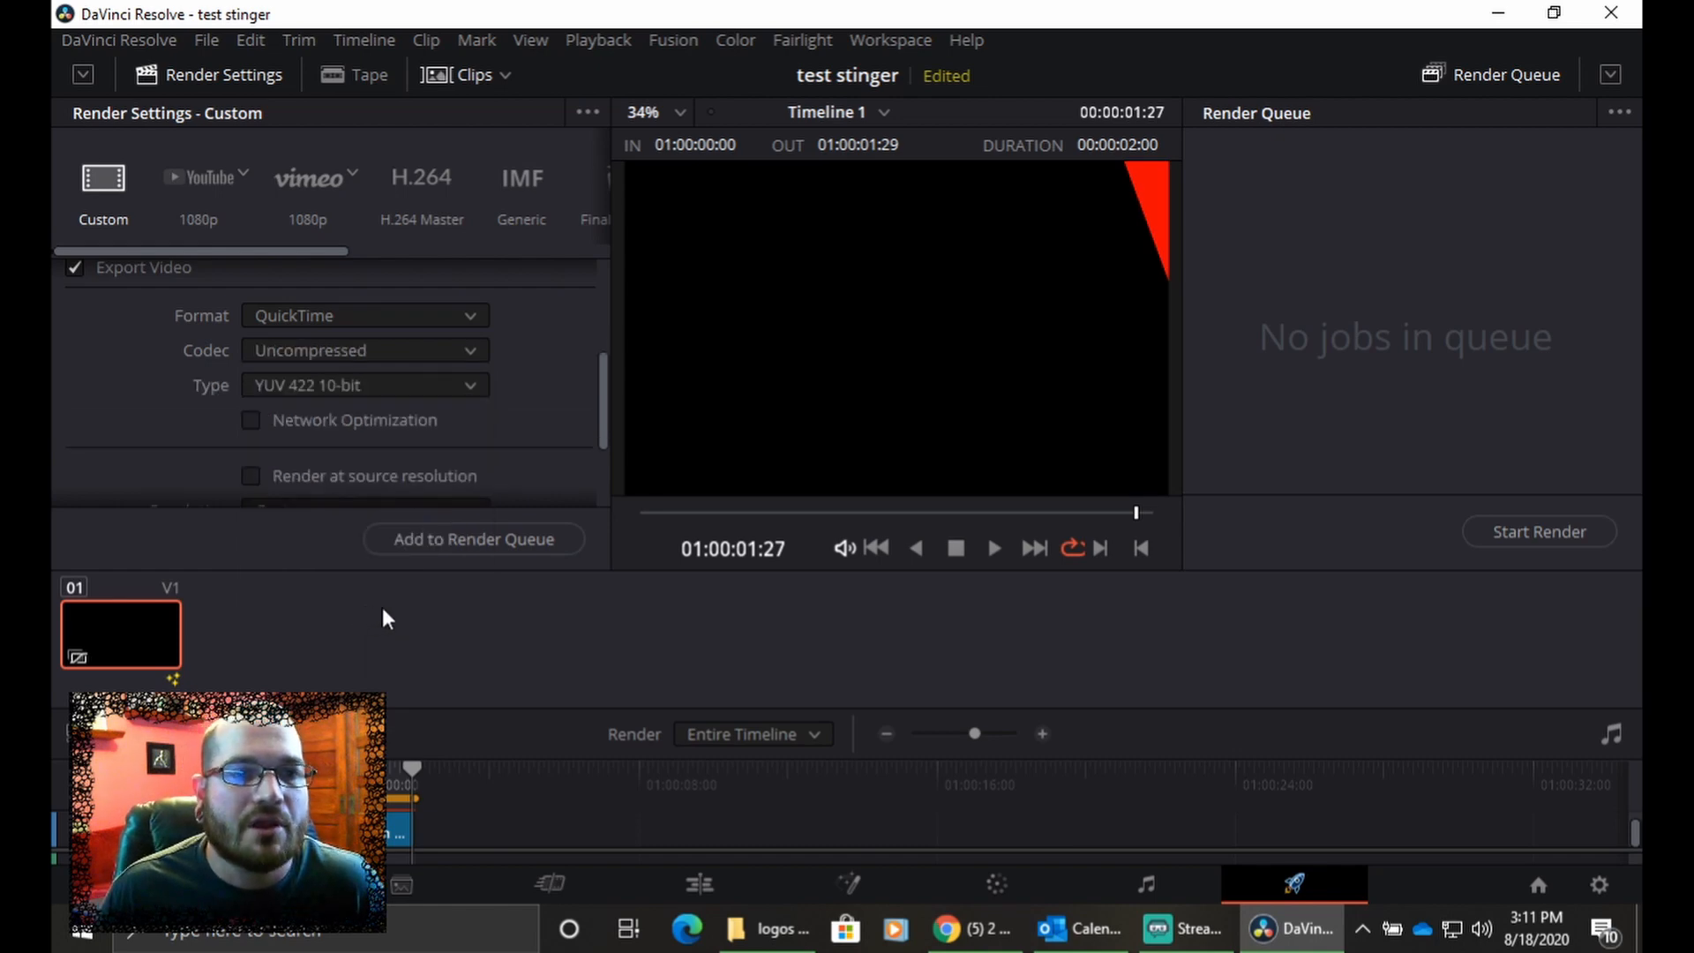
click(445, 391)
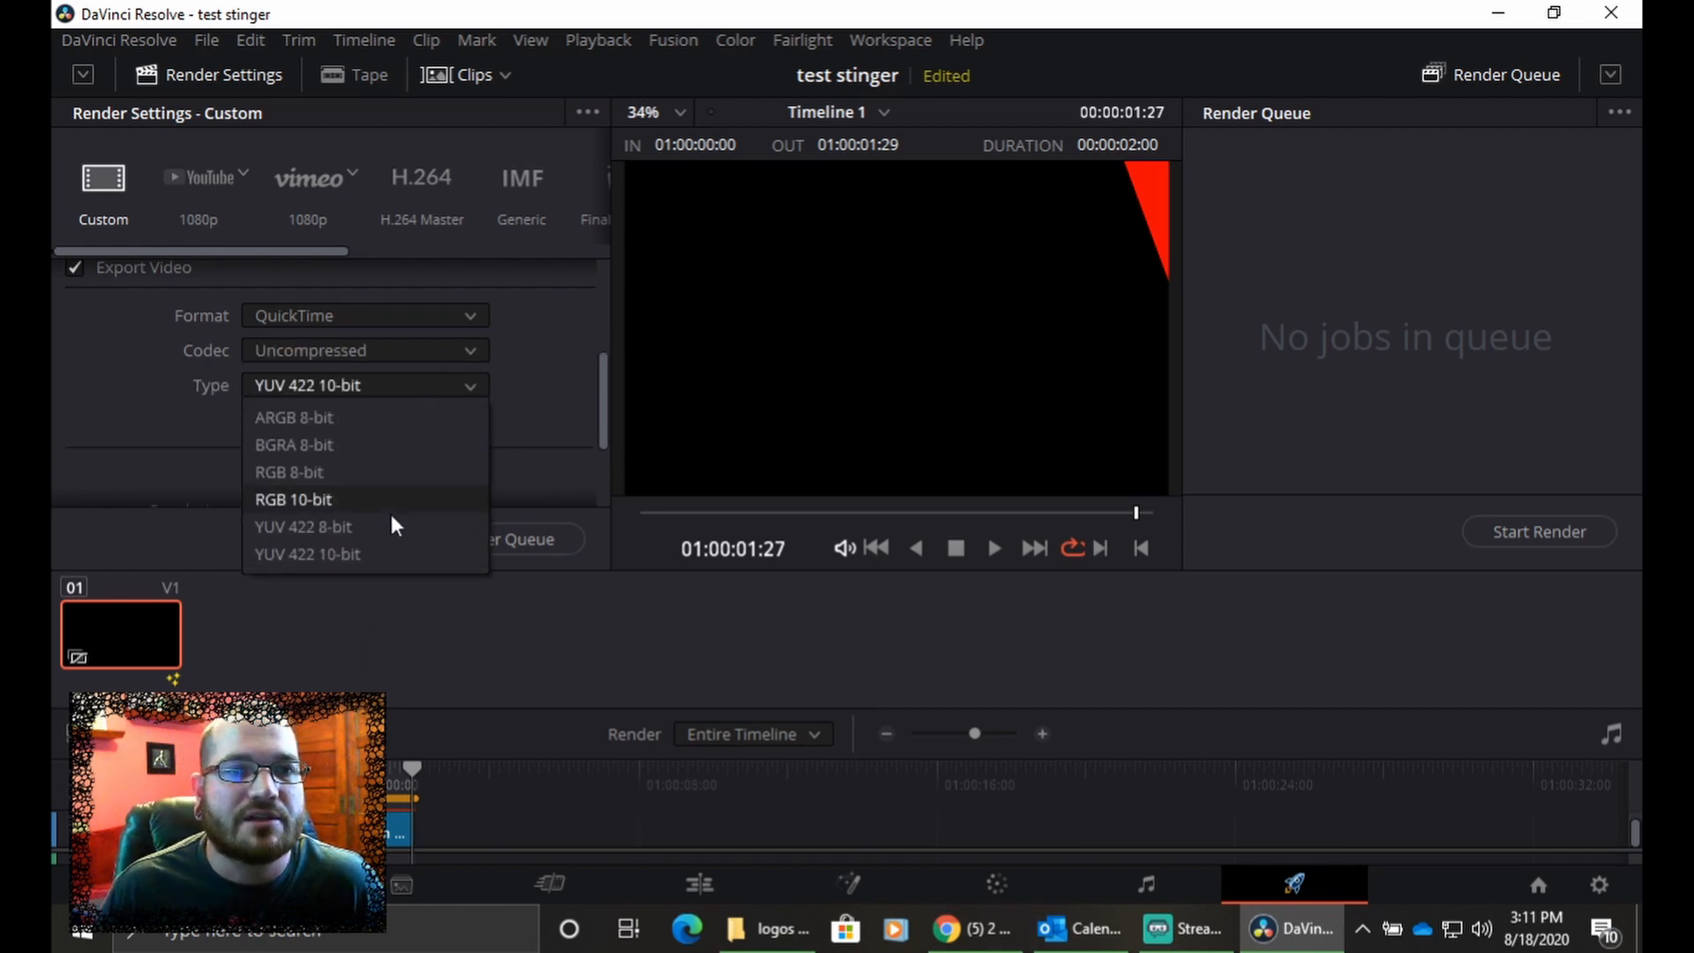
click(382, 445)
- Enable alpha export for the render and set the alpha mode to Straight
scroll(549, 411, down, 2)
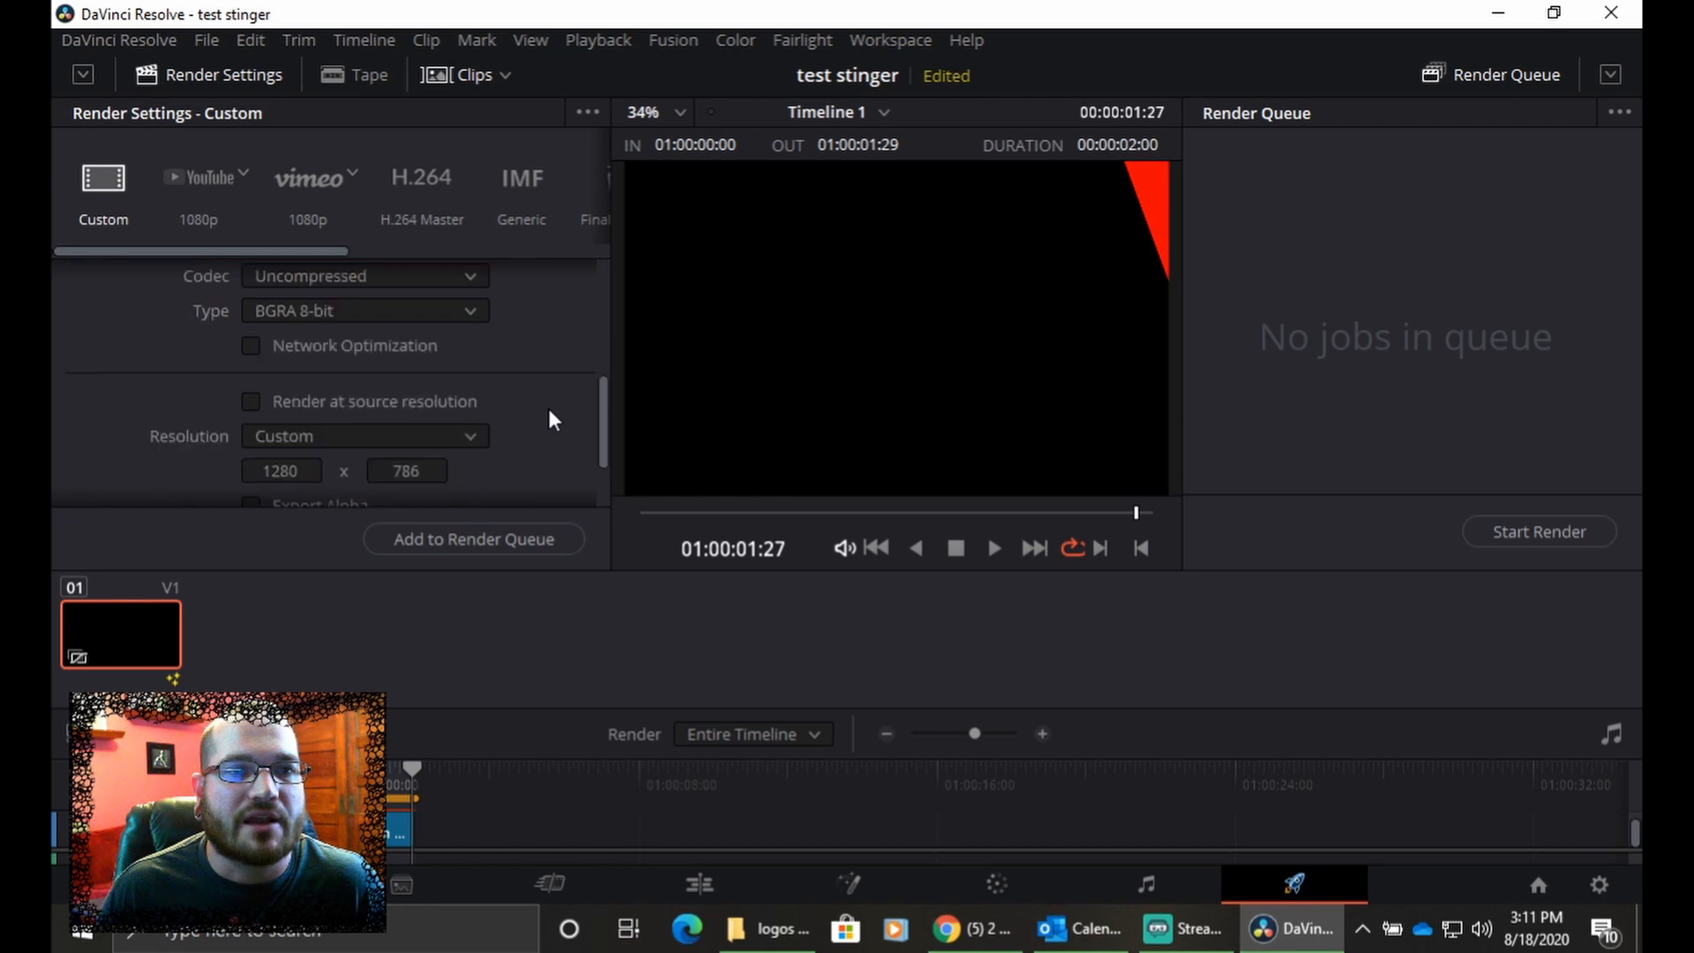
scroll(549, 416, down, 2)
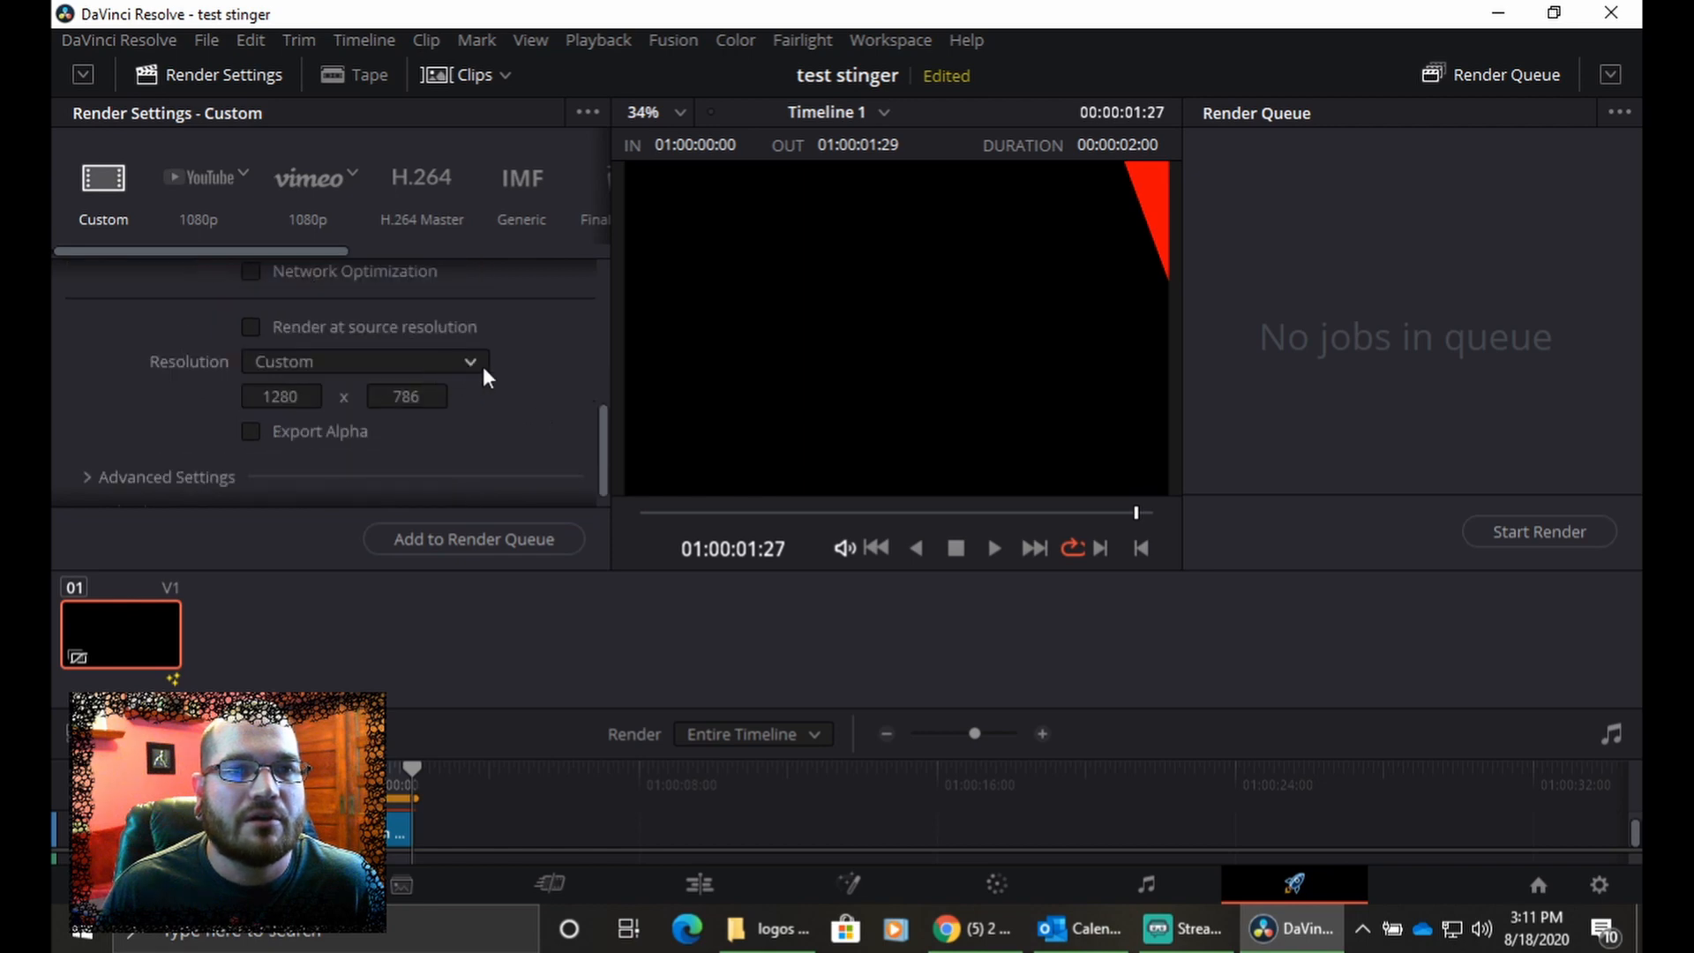
click(252, 432)
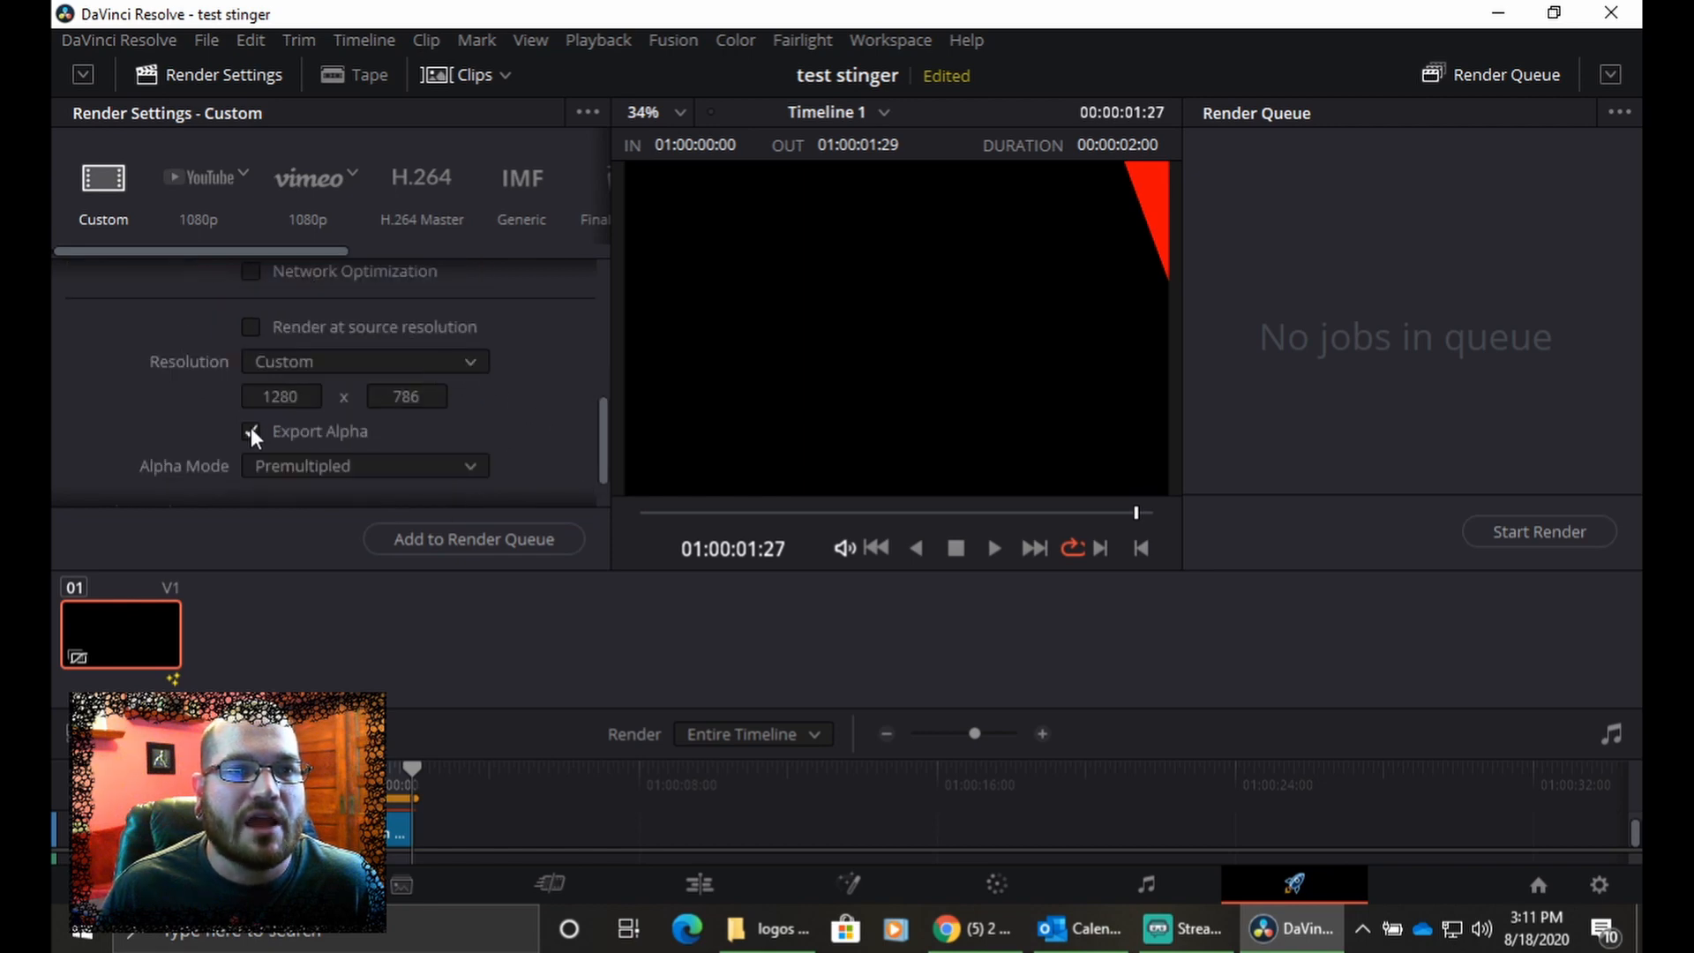
click(473, 465)
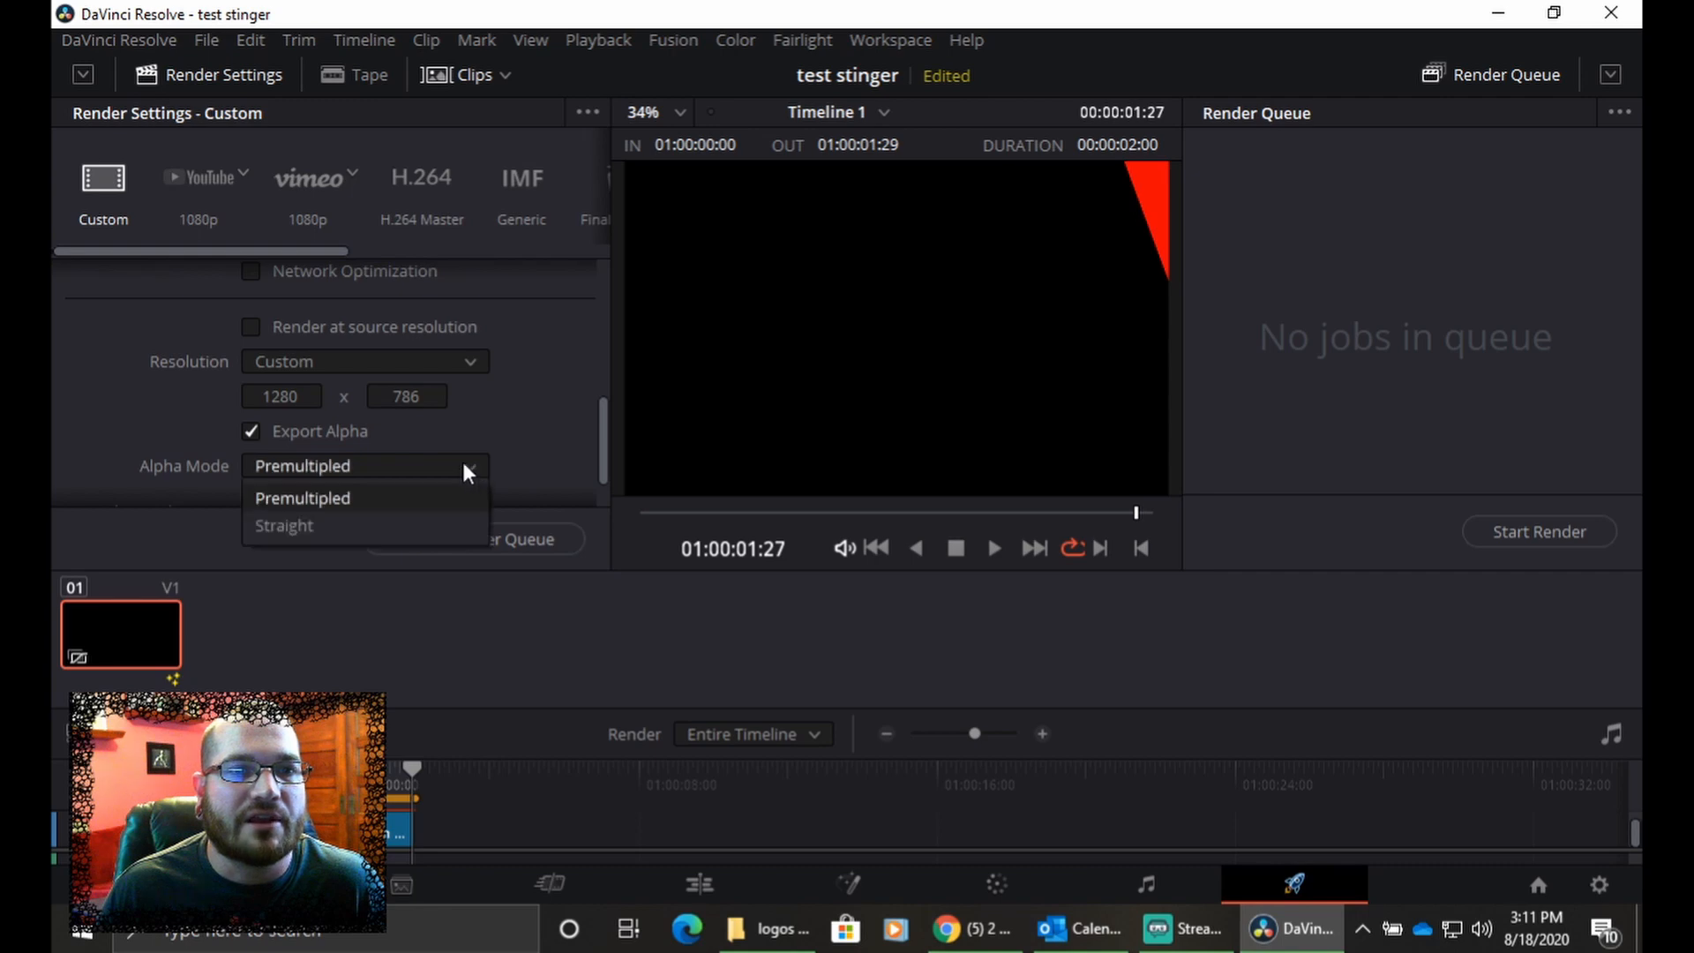
click(317, 528)
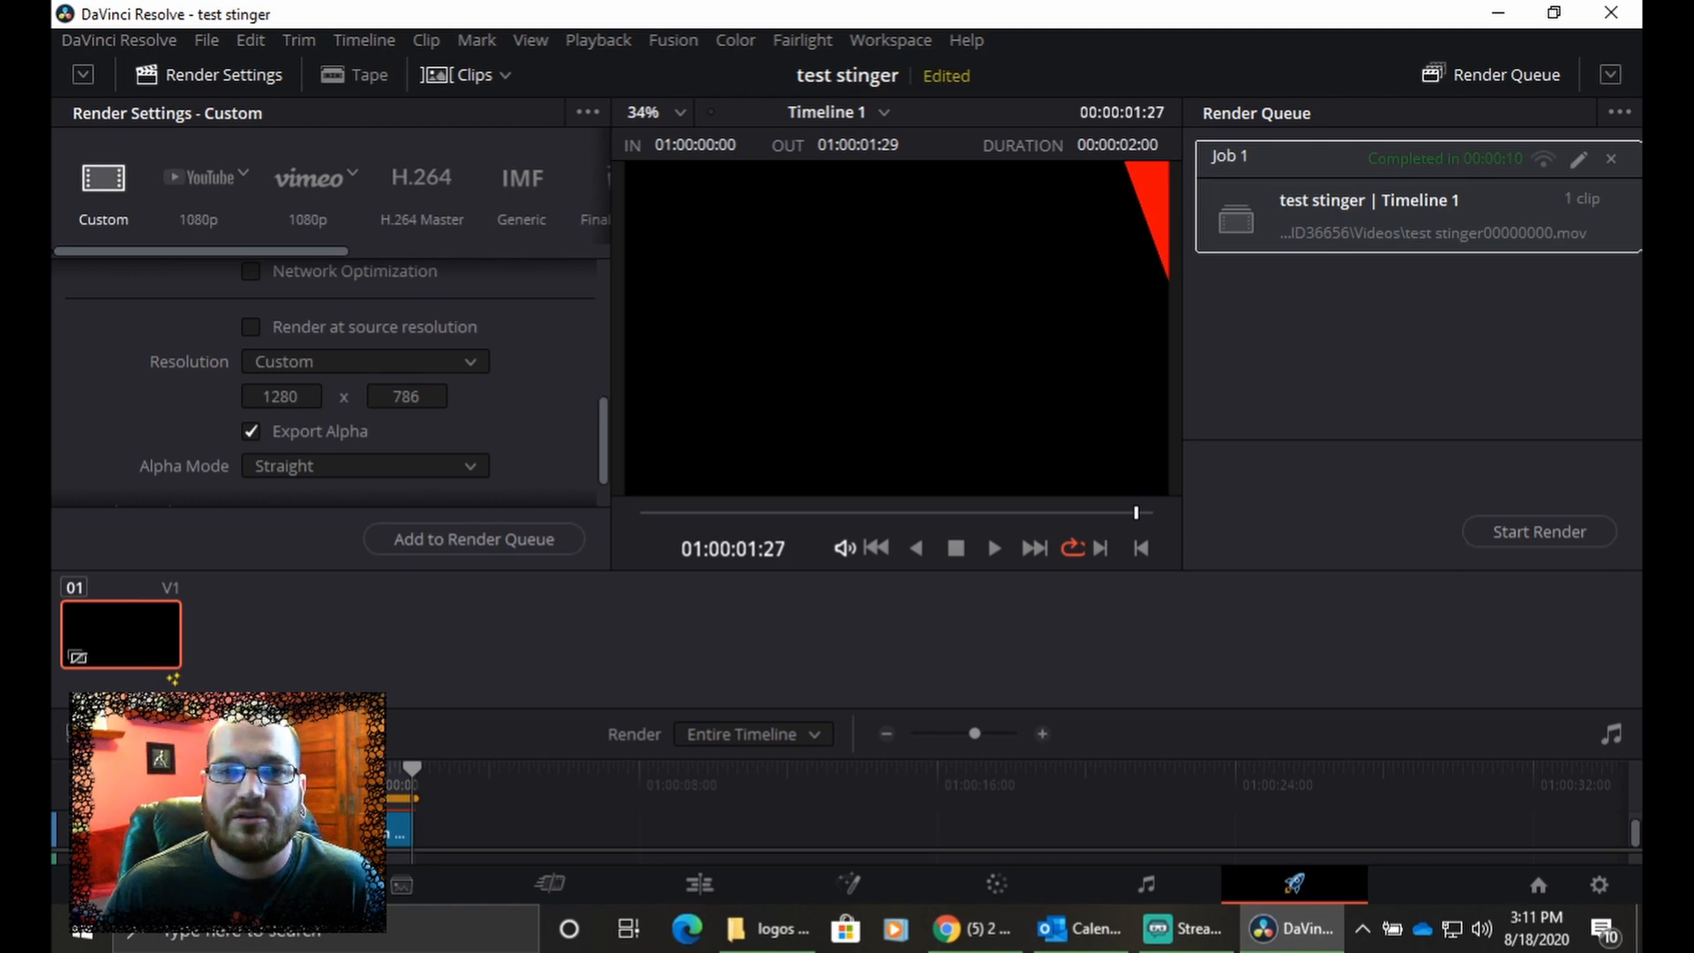
- Play back Timeline 1 to review the stinger transition, and stop the playback
click(994, 549)
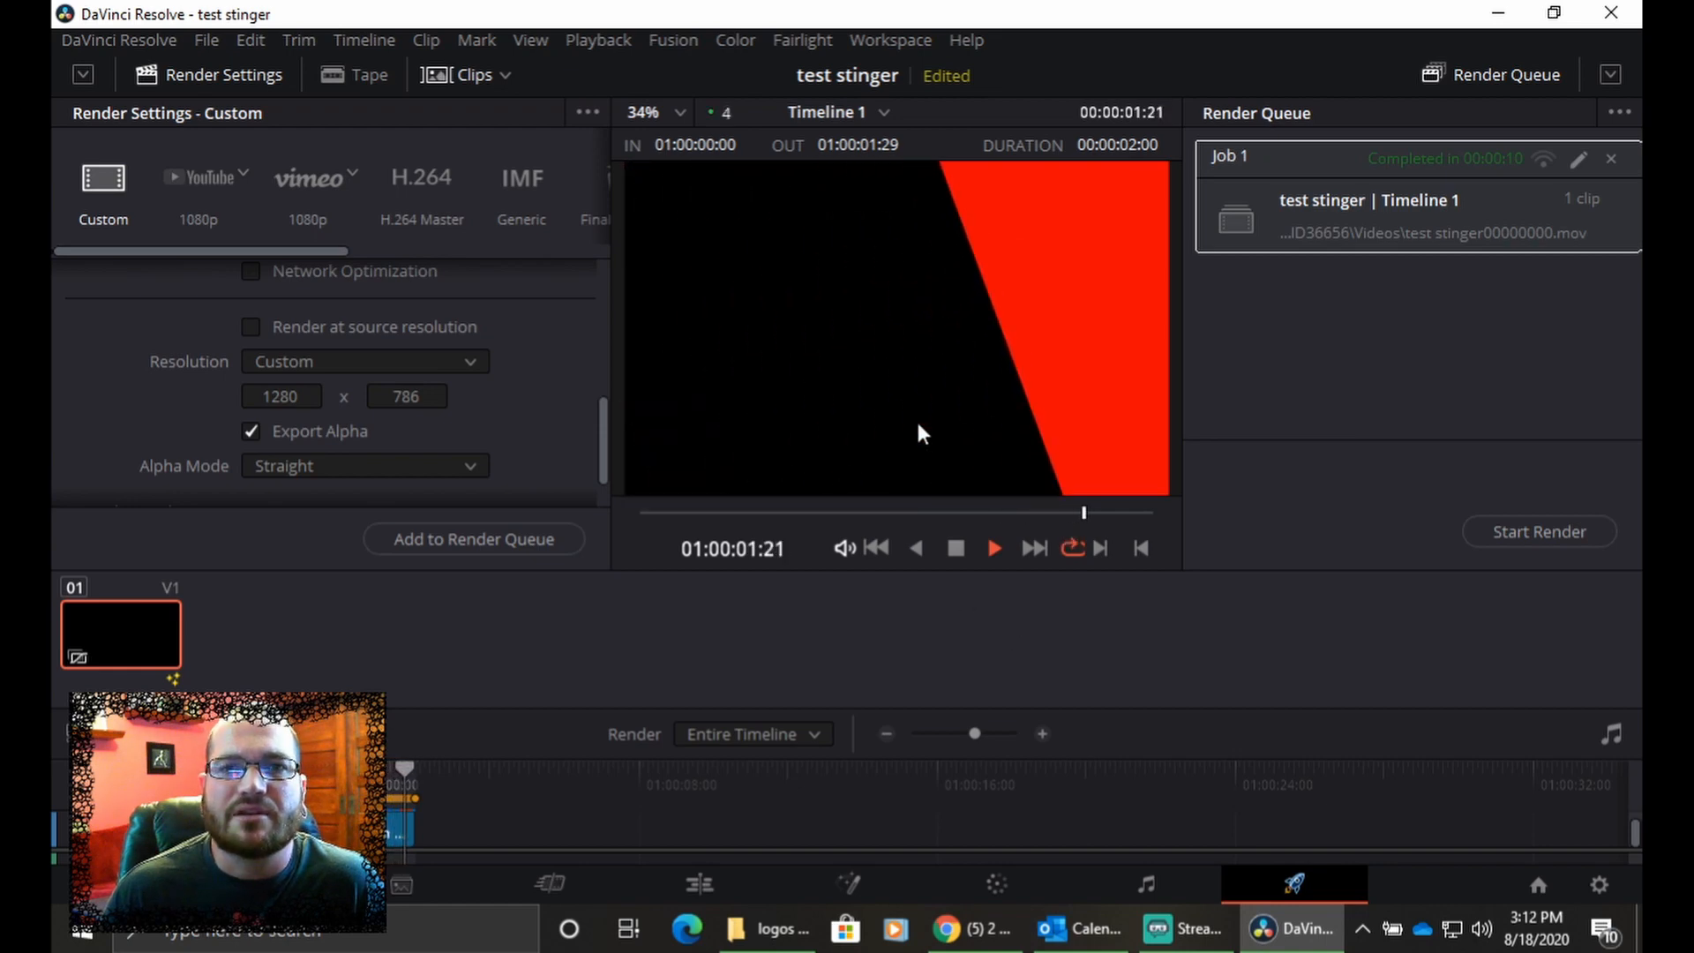
click(957, 548)
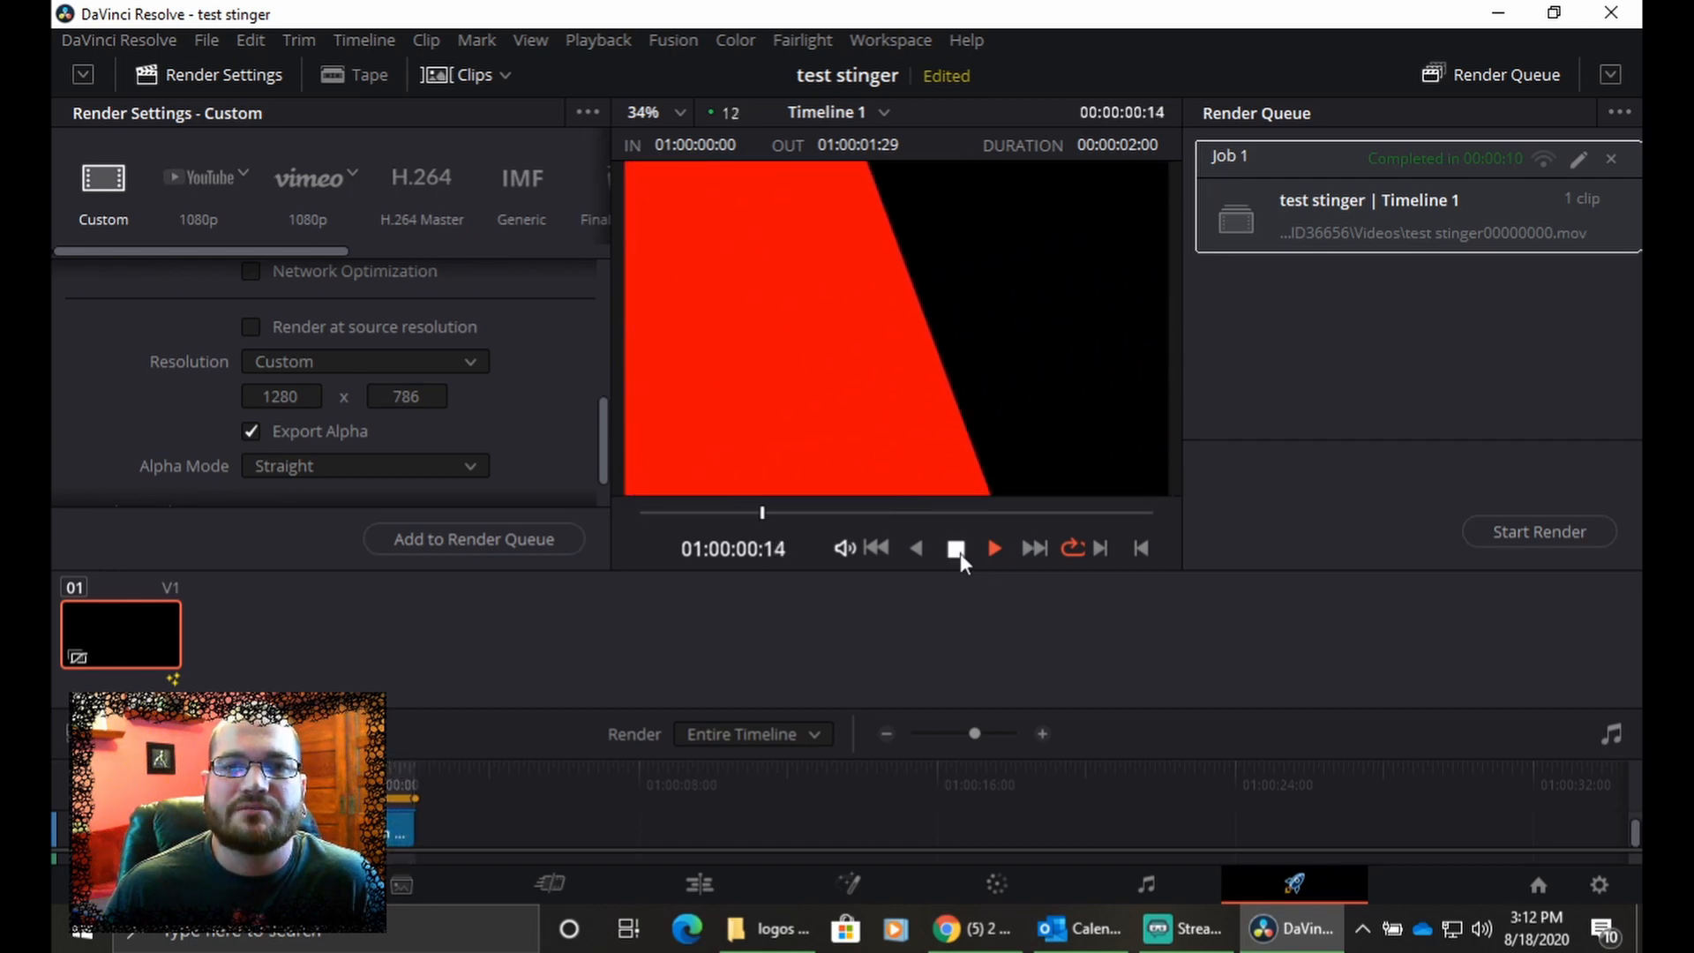
click(957, 549)
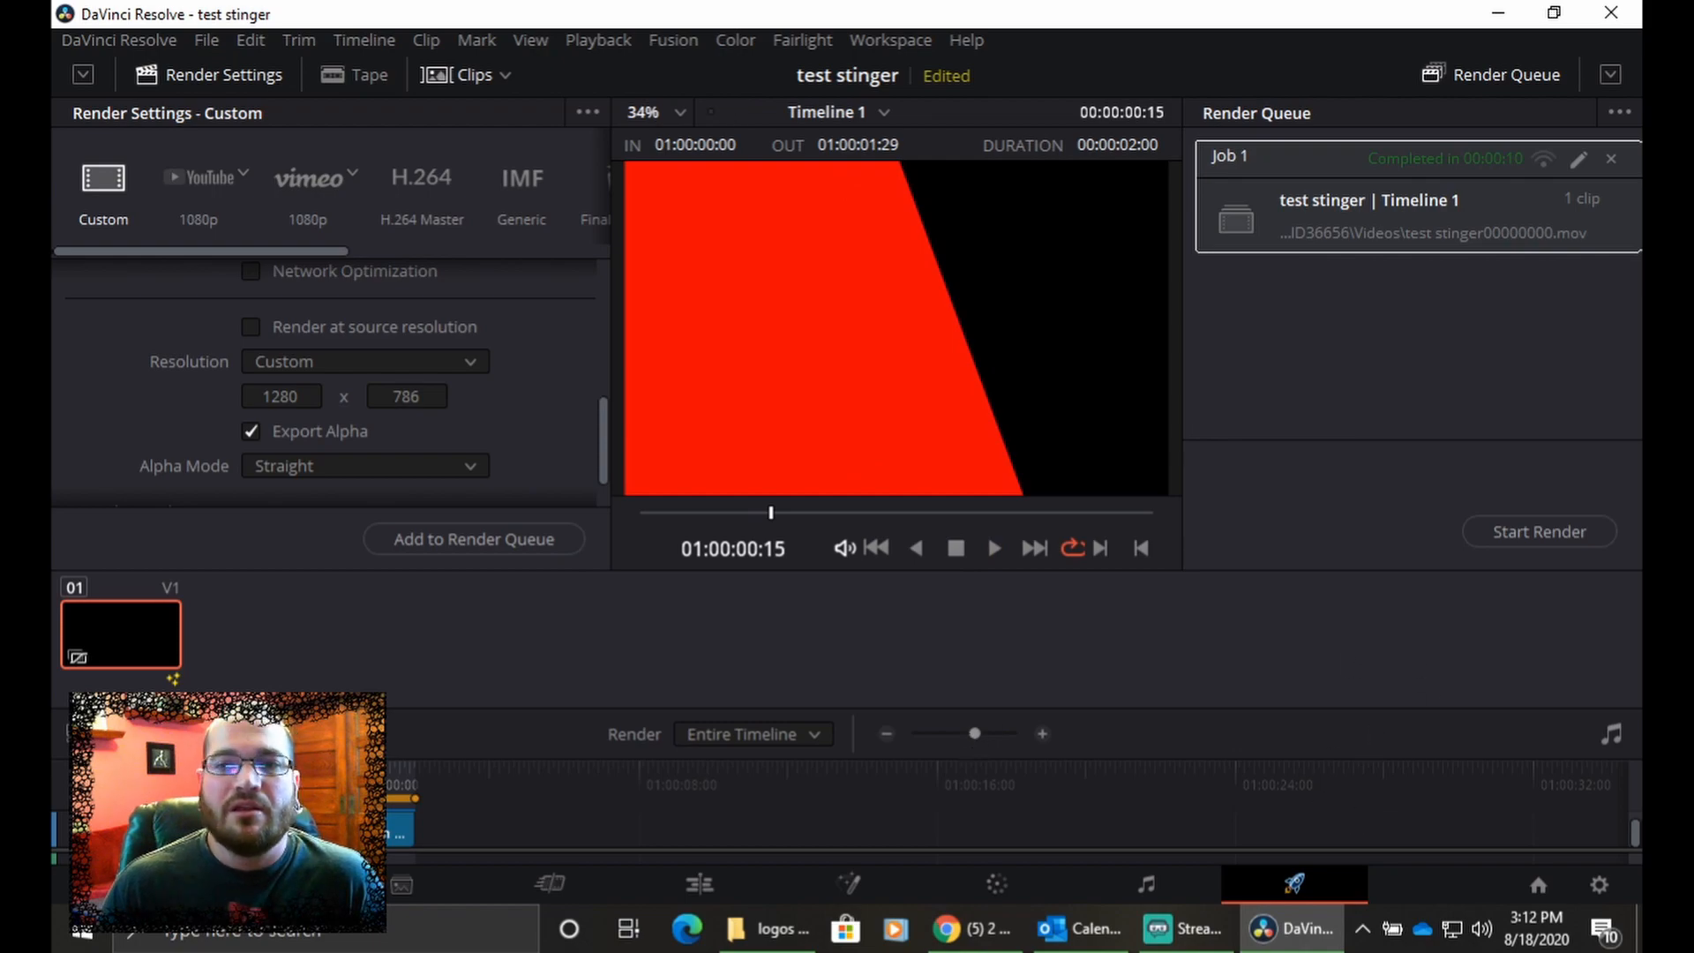